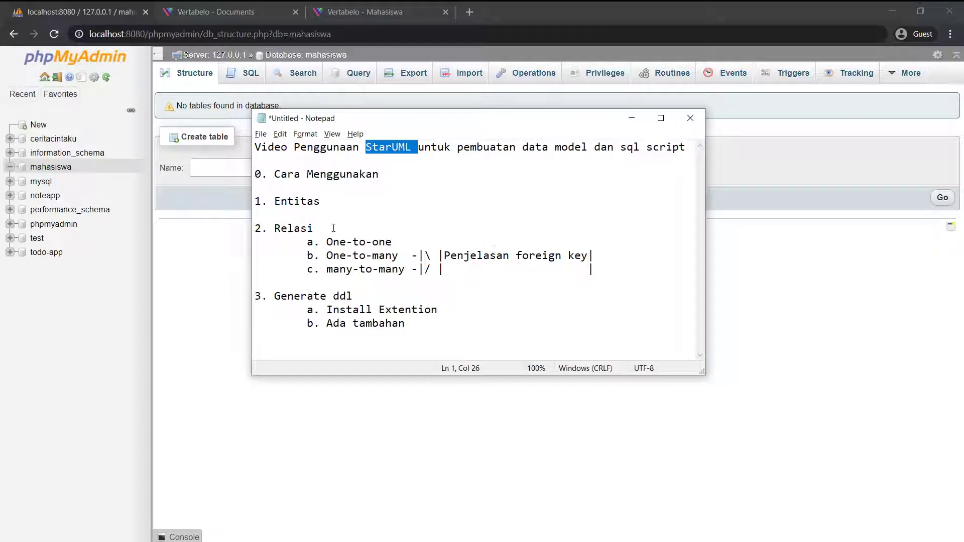
# Review the topic outline in the notes, from Cara Menggunakan through Entitas and Relasi to Generate ddl, and put the notes away.
pyautogui.moveTo(258, 173); pyautogui.dragTo(410, 322)
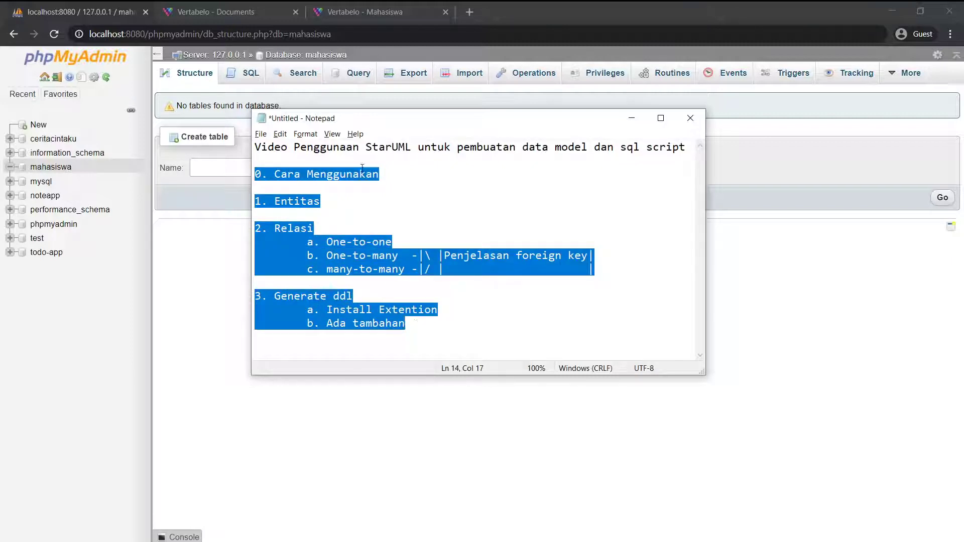
pyautogui.click(379, 174)
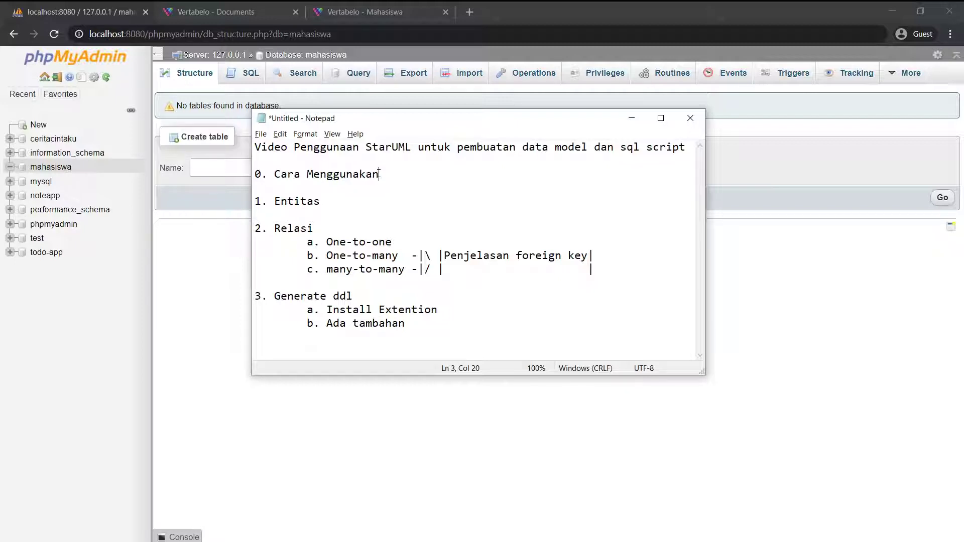
pyautogui.click(308, 174)
pyautogui.doubleClick(292, 203)
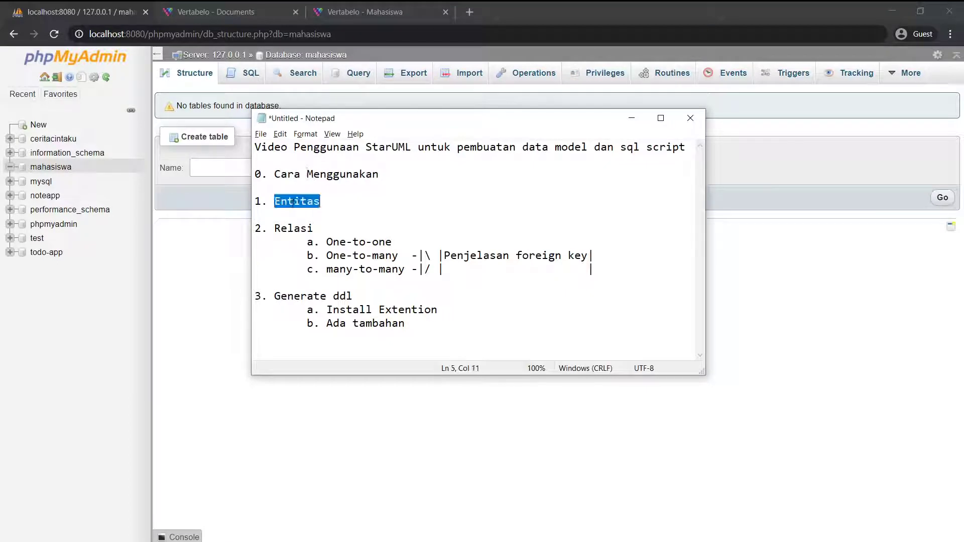
pyautogui.click(323, 202)
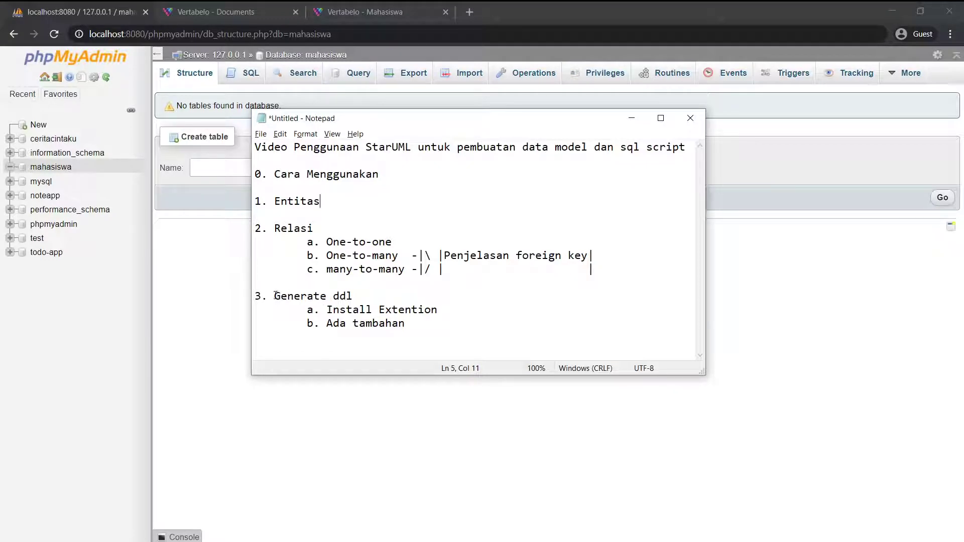
pyautogui.moveTo(275, 295); pyautogui.dragTo(353, 296)
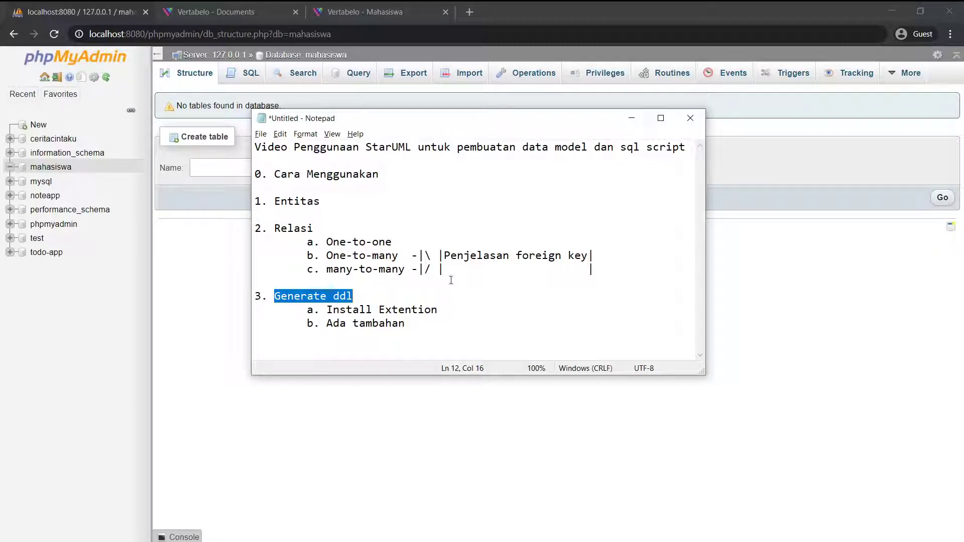
pyautogui.click(425, 321)
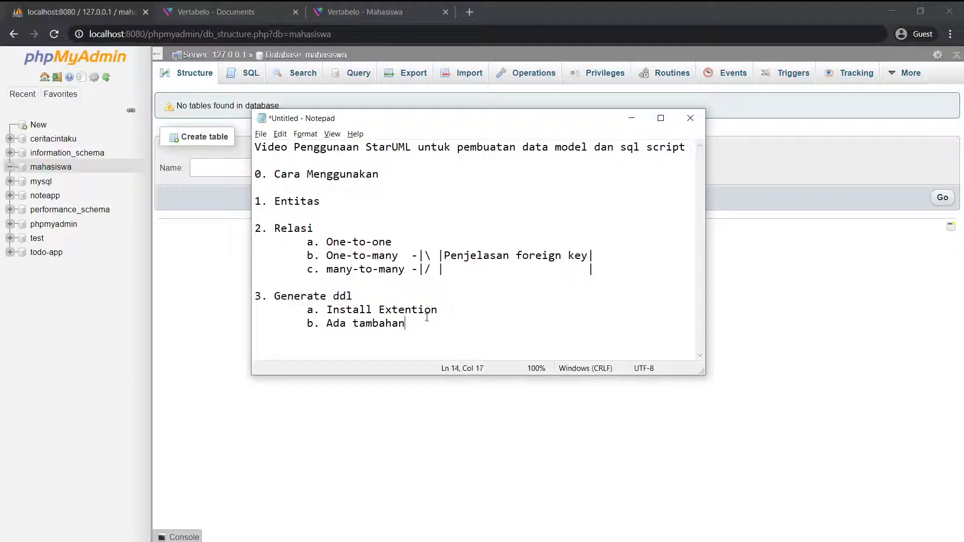
pyautogui.click(632, 120)
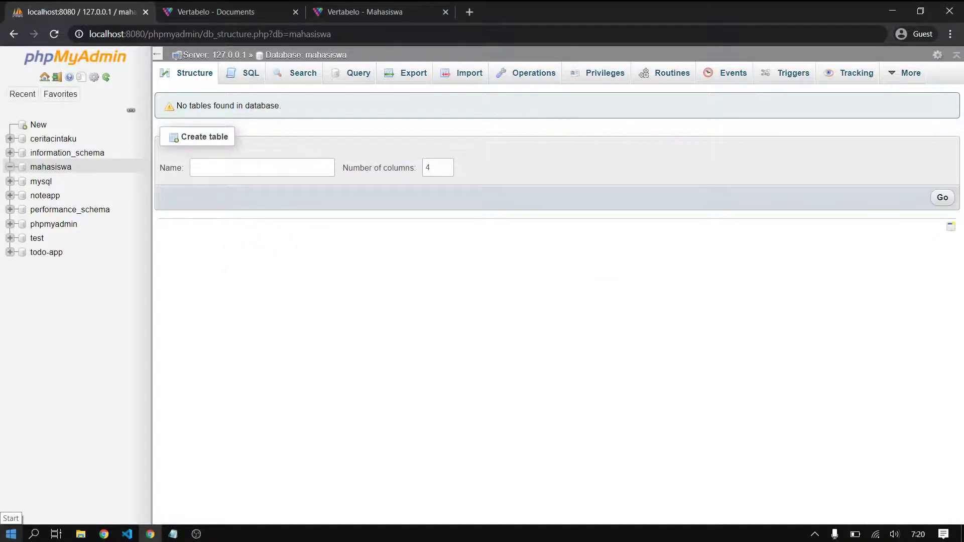
# Launch StarUML and dismiss the unregistered version notice.
pyautogui.click(11, 534)
pyautogui.write('star')
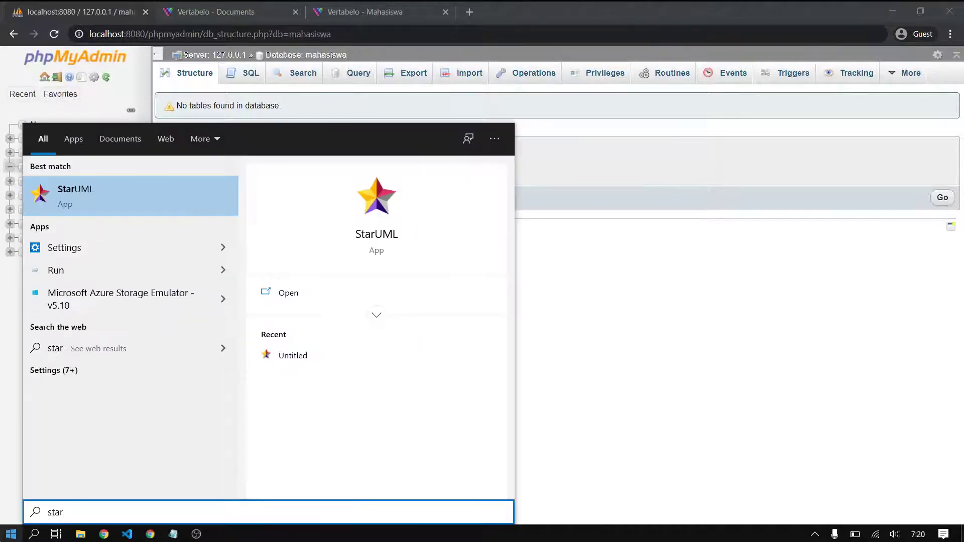
pyautogui.press('Return')
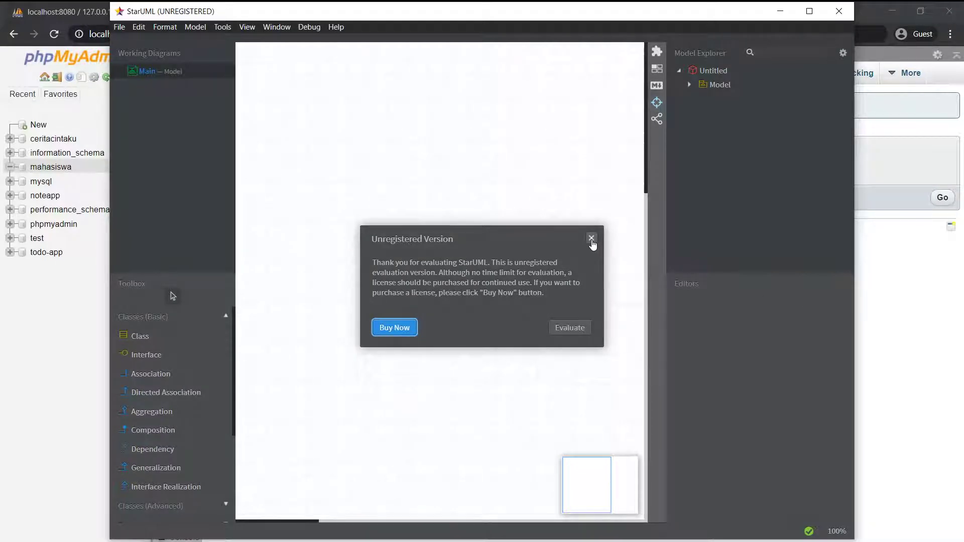
pyautogui.click(591, 239)
pyautogui.click(591, 239)
# Create a new project from the Data Model template and dismiss the unregistered version notice.
pyautogui.click(117, 29)
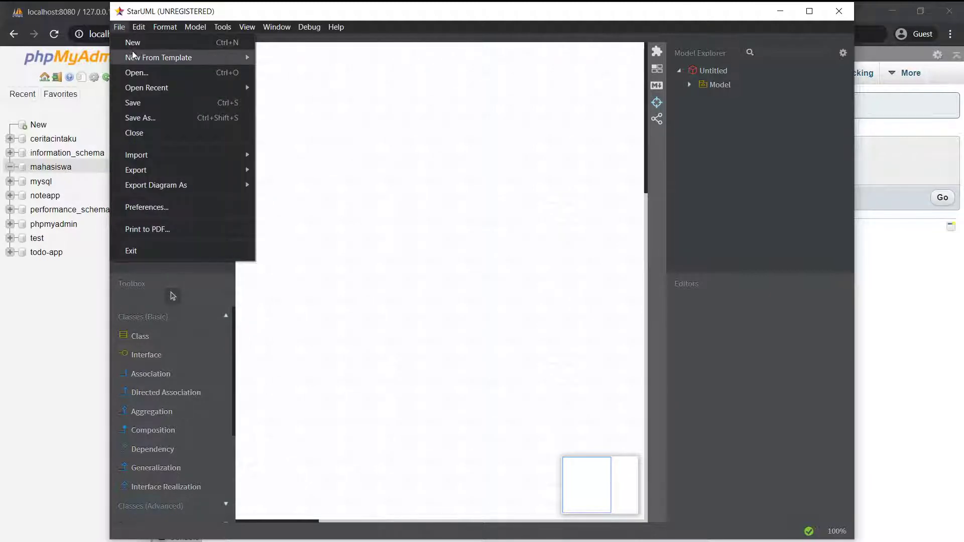
pyautogui.moveTo(135, 57)
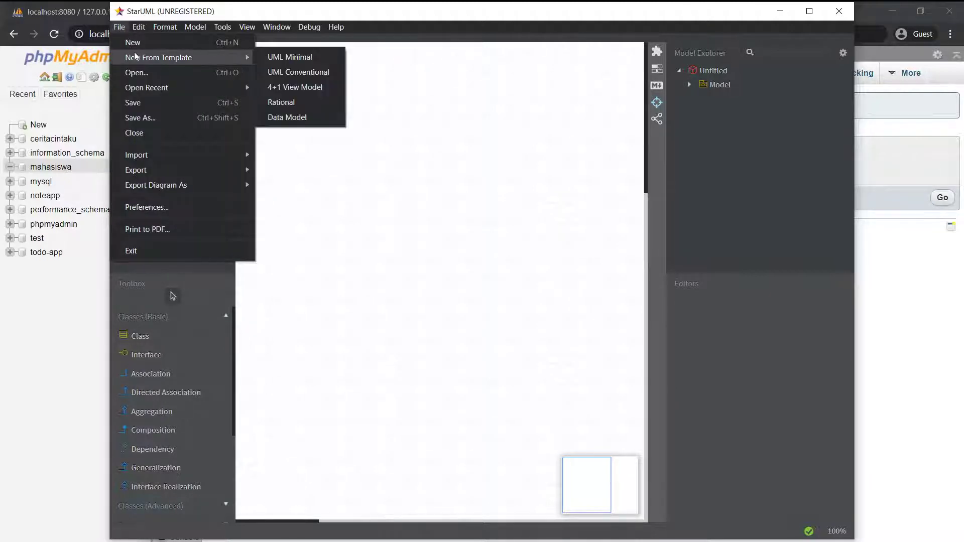
pyautogui.click(287, 118)
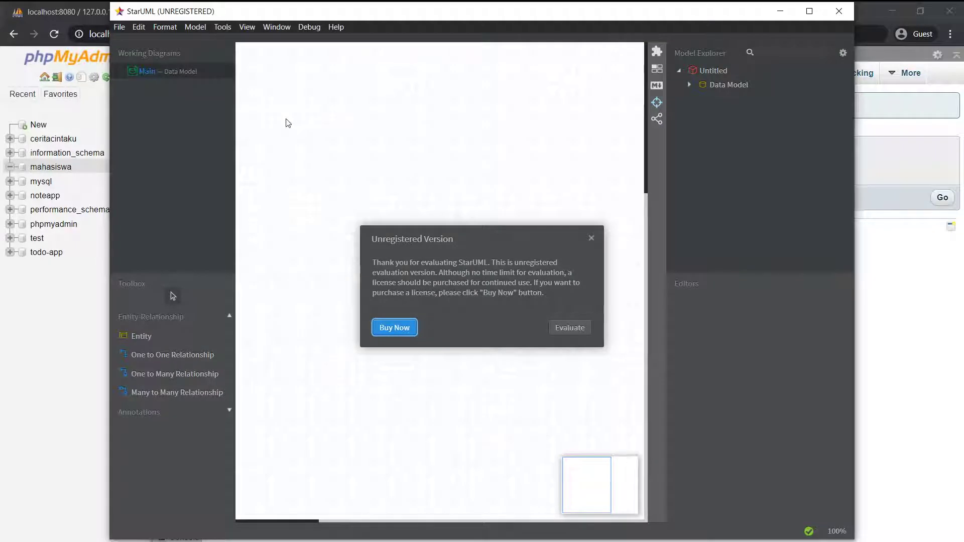
pyautogui.click(591, 238)
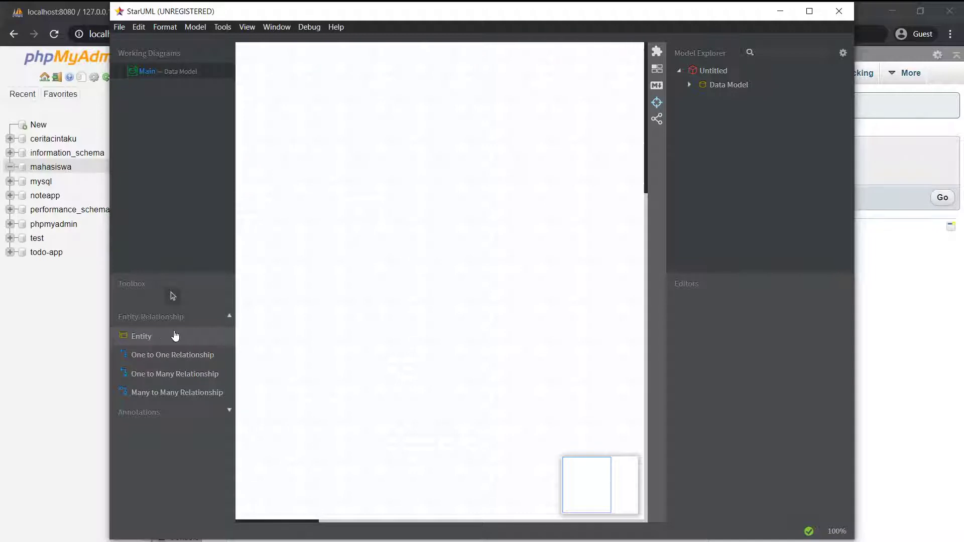
# Place an entity in the upper-left area of the Main diagram and name it Manajer, following the Vertabelo reference model.
pyautogui.click(160, 342)
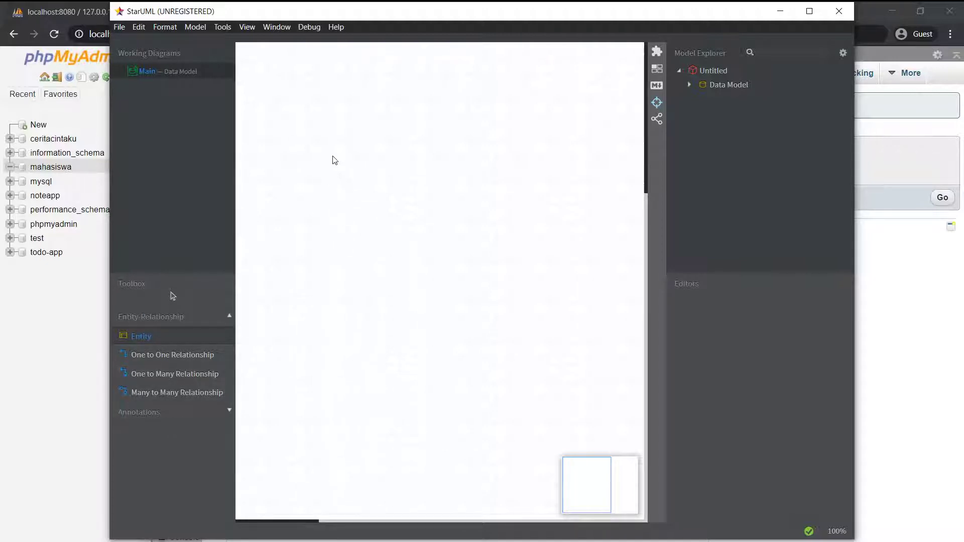
pyautogui.click(318, 139)
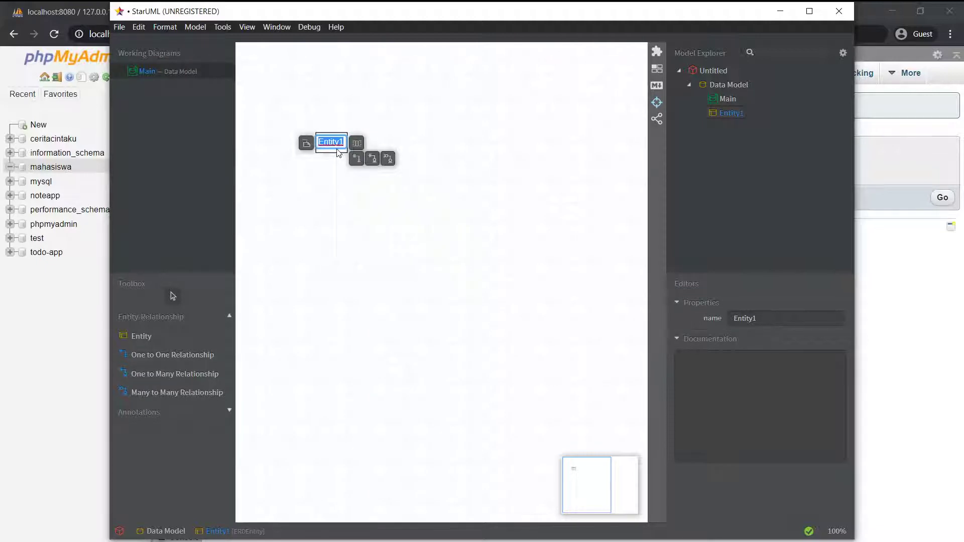
pyautogui.moveTo(401, 14); pyautogui.dragTo(409, 50)
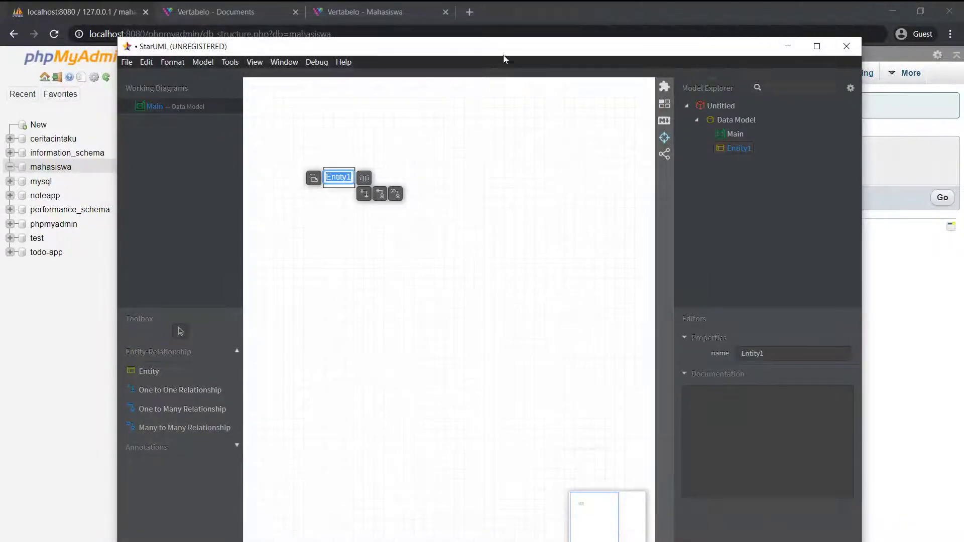
pyautogui.click(397, 14)
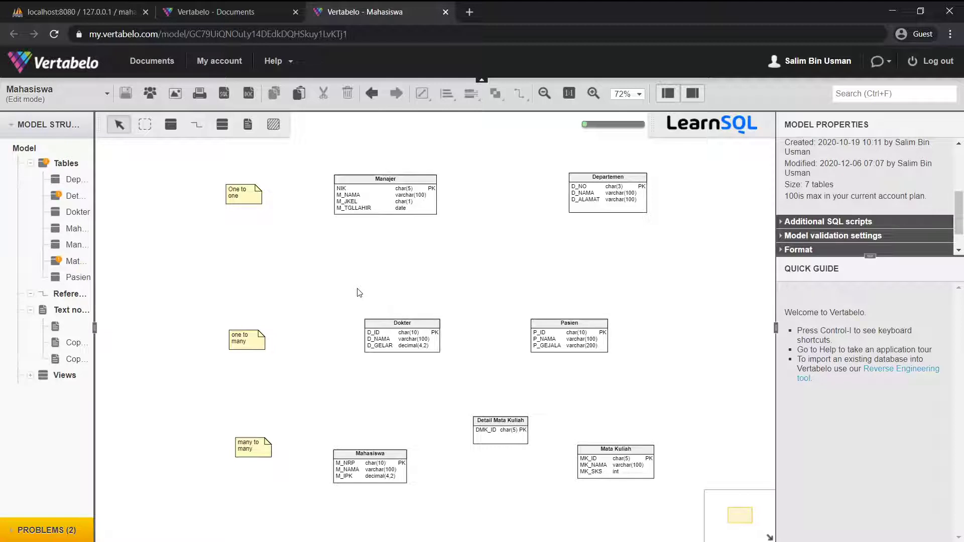
pyautogui.moveTo(224, 539)
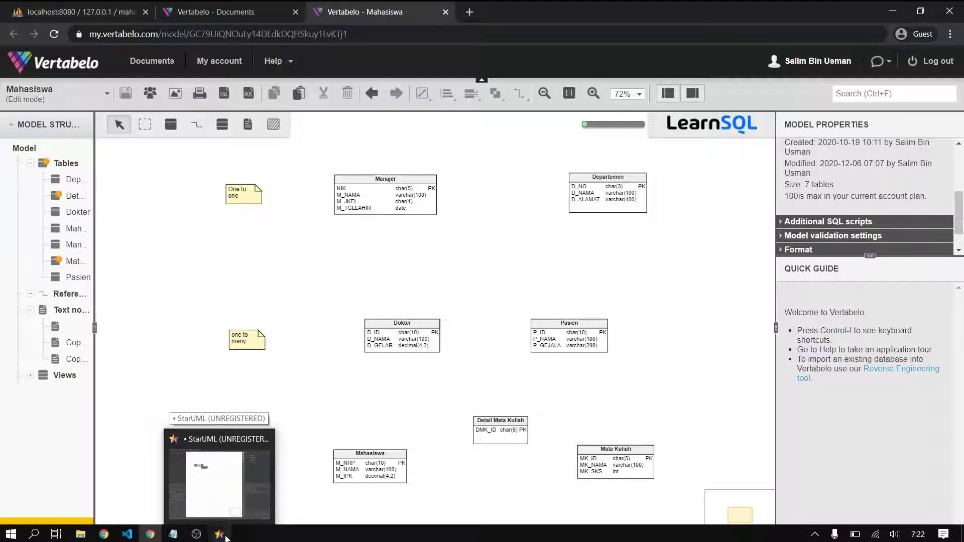
pyautogui.click(226, 538)
pyautogui.moveTo(387, 48); pyautogui.dragTo(718, 53)
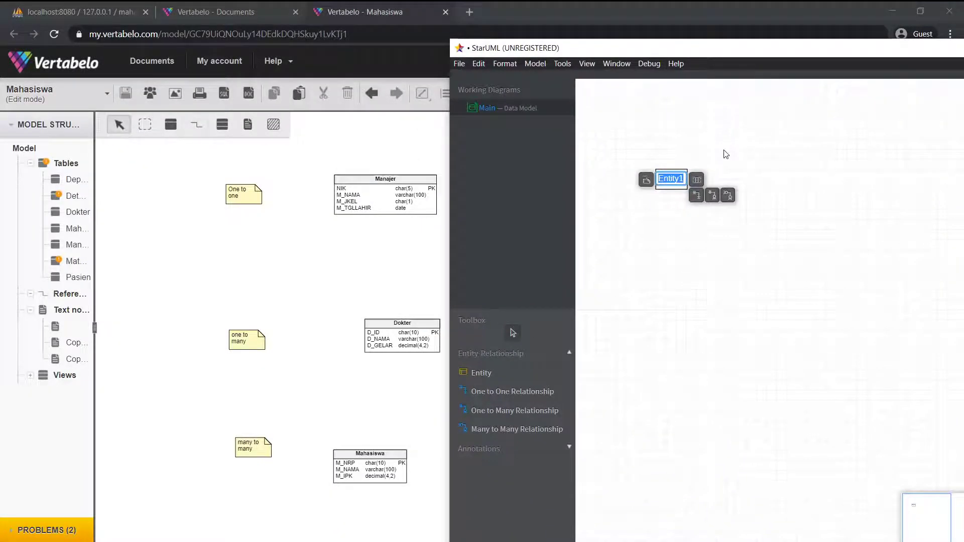
pyautogui.write('Manajer')
pyautogui.click(688, 144)
# Bring the Manajer table of the Vertabelo reference model into view and maximize the Vertabelo and StarUML windows.
pyautogui.moveTo(691, 56); pyautogui.dragTo(963, 49)
pyautogui.click(312, 246)
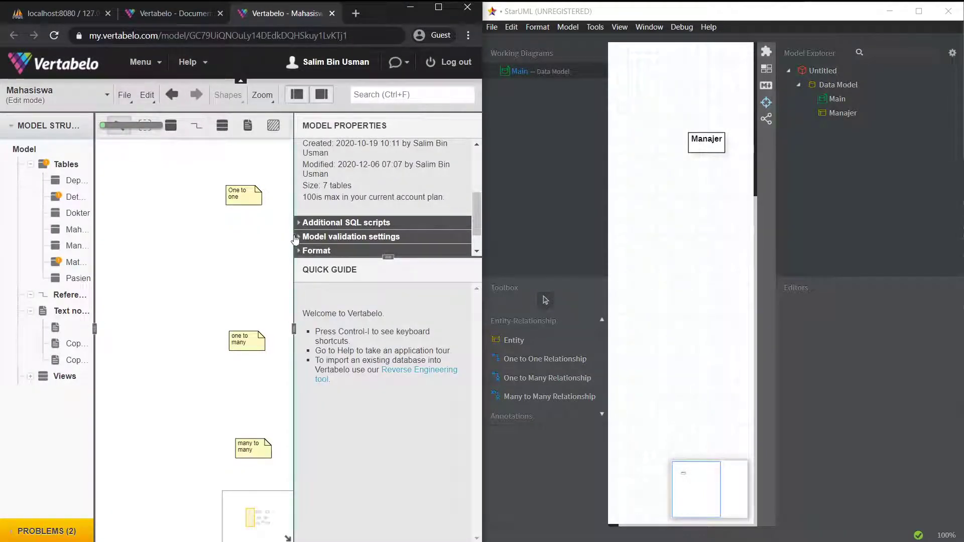
pyautogui.moveTo(236, 254); pyautogui.dragTo(86, 254)
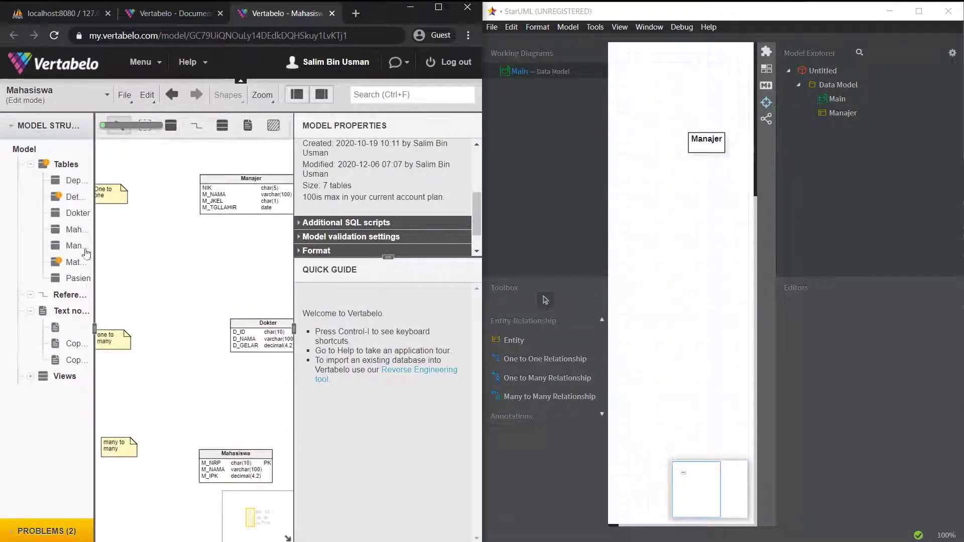
pyautogui.moveTo(189, 248); pyautogui.dragTo(145, 254)
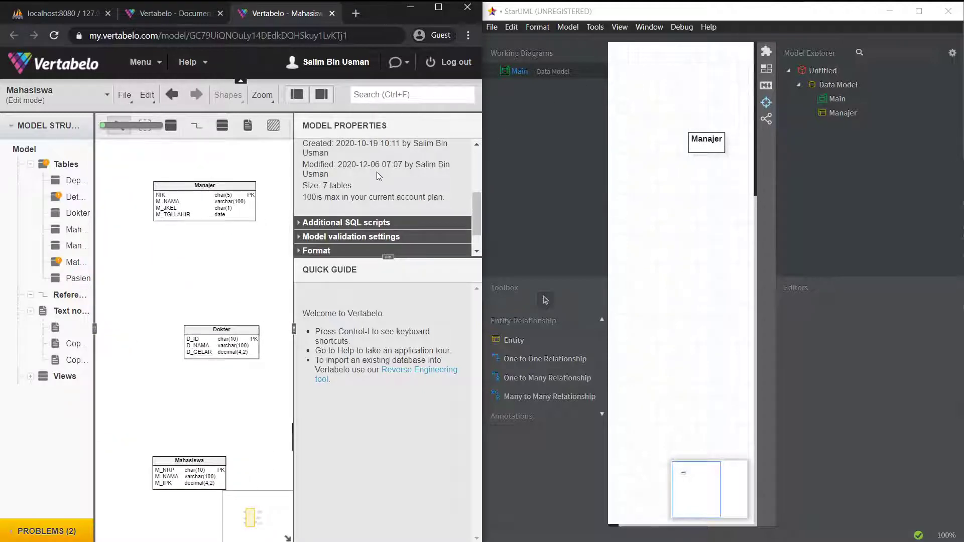
pyautogui.click(439, 6)
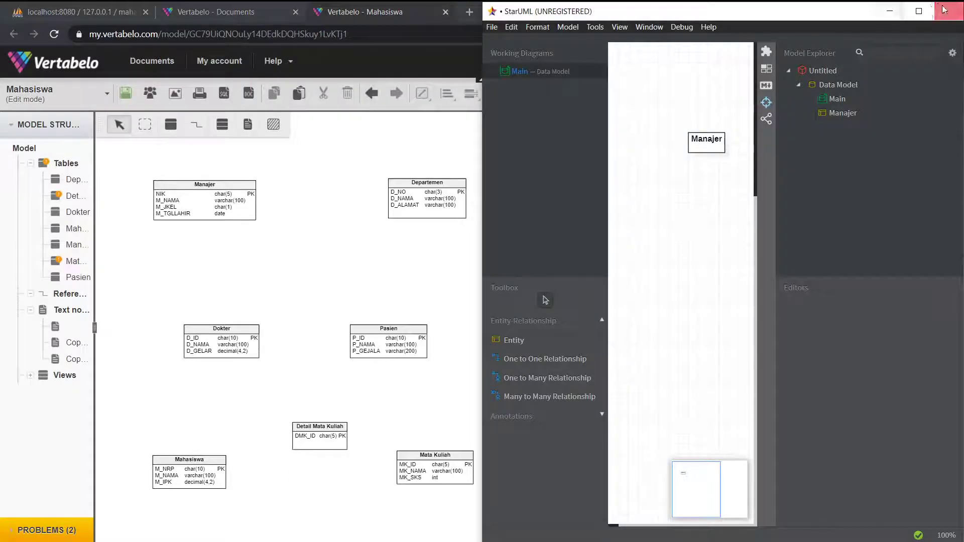
pyautogui.click(919, 11)
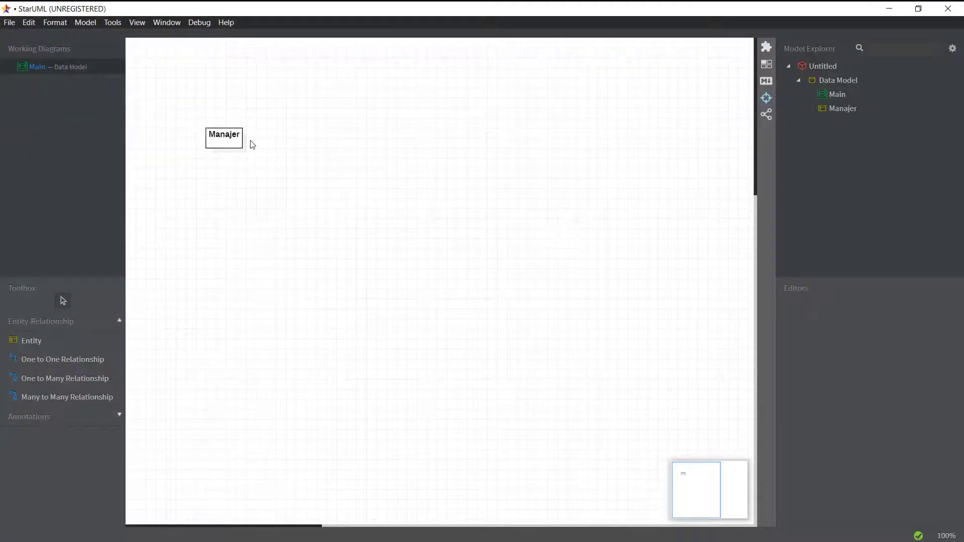
# Move the Manajer entity toward the middle of the diagram and add a column to it.
pyautogui.moveTo(238, 143); pyautogui.dragTo(374, 150)
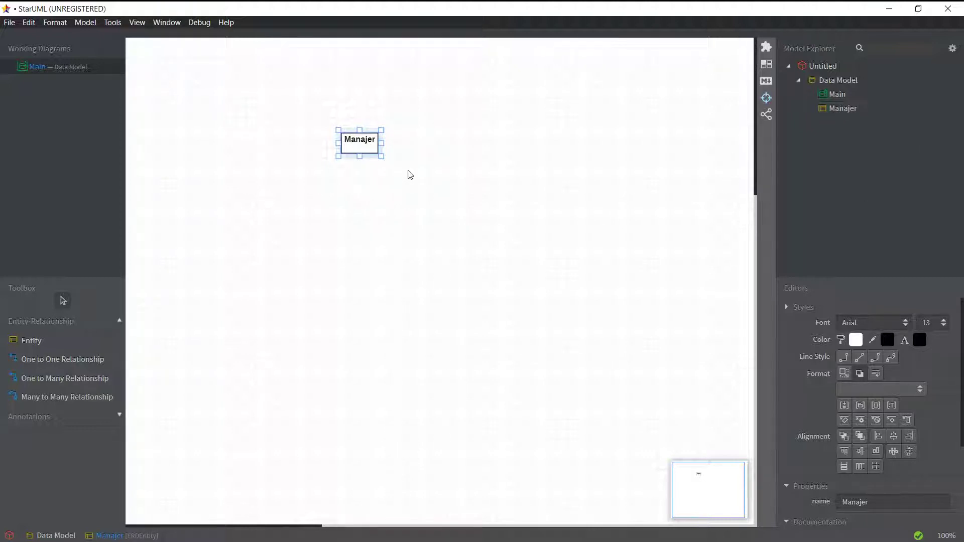
pyautogui.rightClick(367, 139)
pyautogui.moveTo(389, 149)
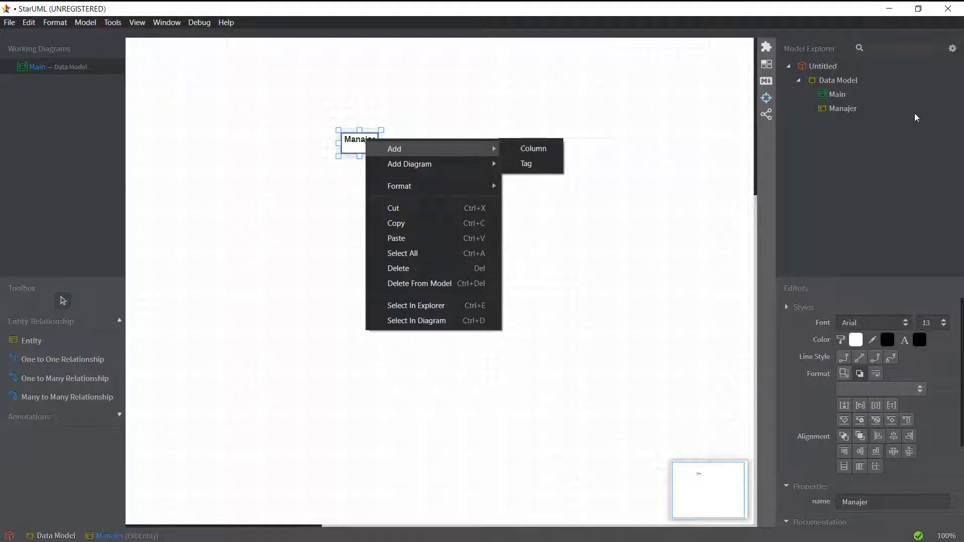
pyautogui.rightClick(854, 109)
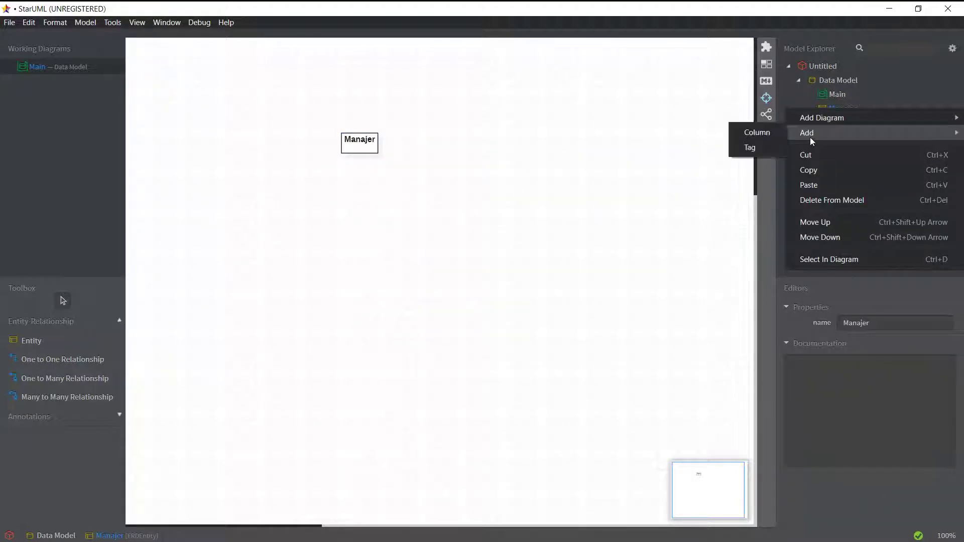
pyautogui.rightClick(383, 143)
pyautogui.moveTo(399, 150)
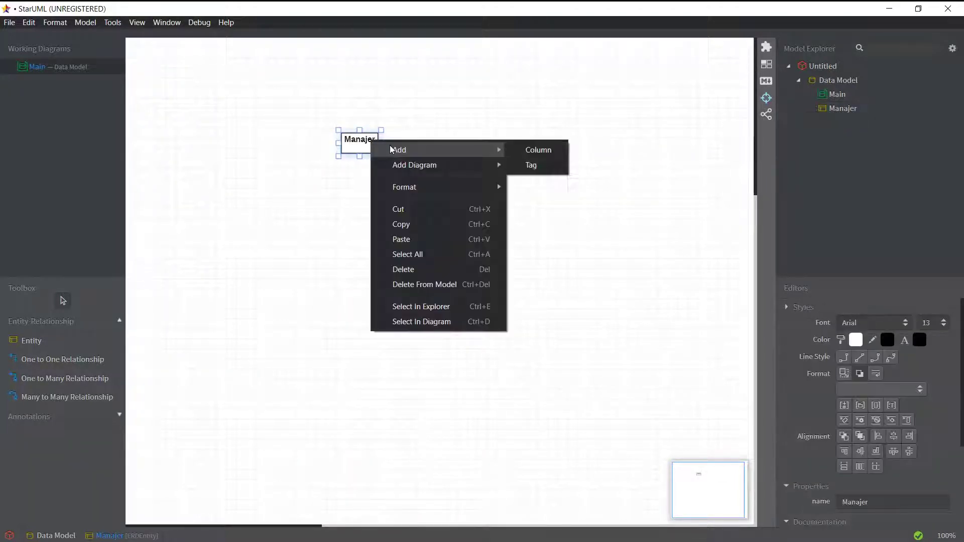
pyautogui.click(521, 150)
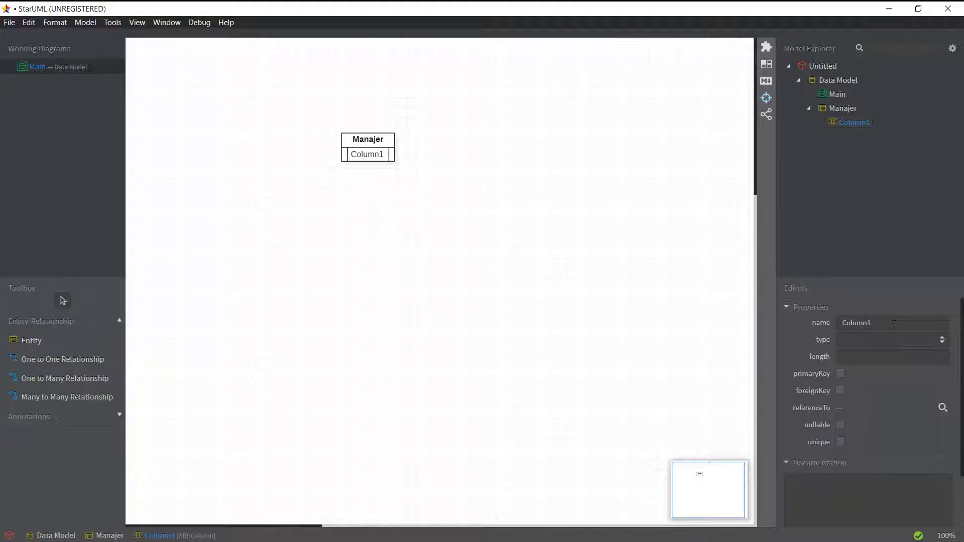
# Check the Manajer columns in the Vertabelo reference model and rename the entity's new column NIK.
pyautogui.click(894, 324)
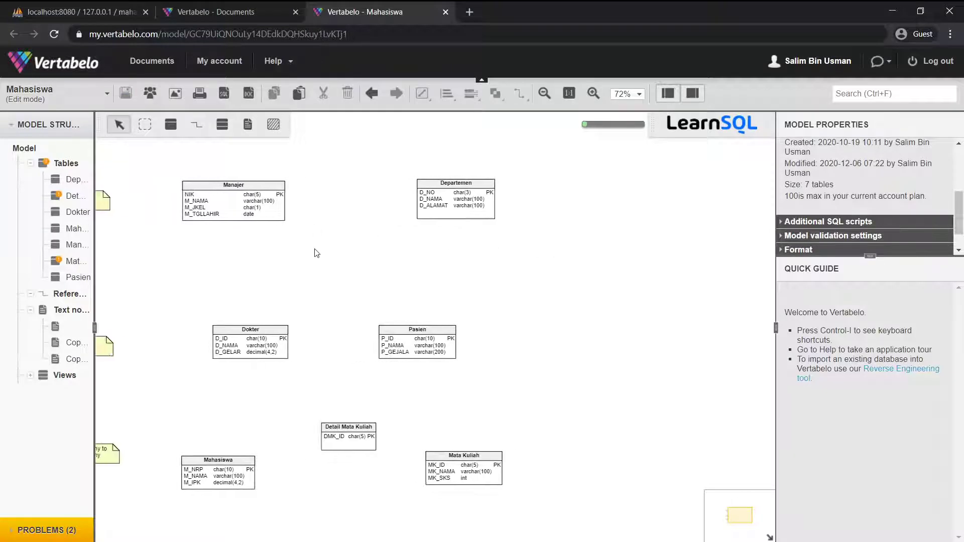
pyautogui.moveTo(316, 253); pyautogui.dragTo(379, 250)
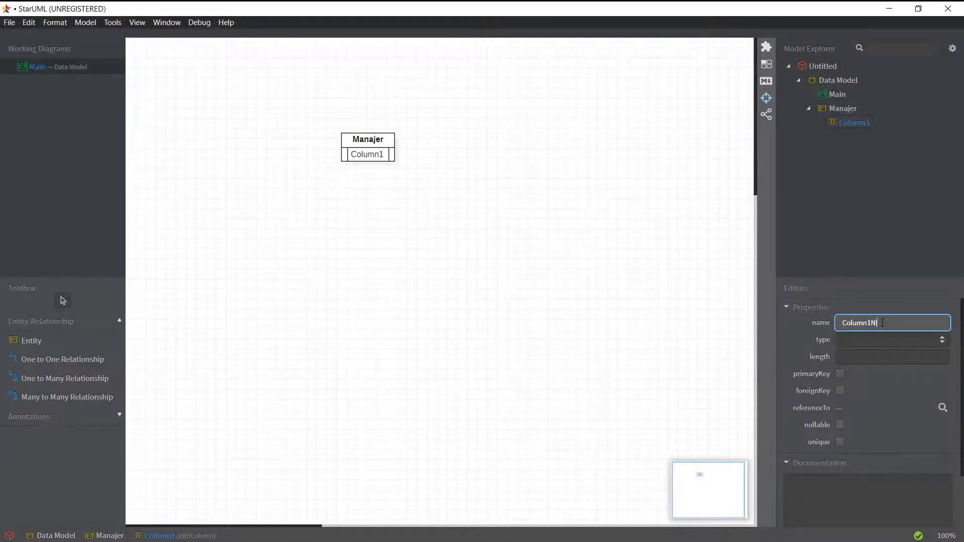
pyautogui.write('NIK')
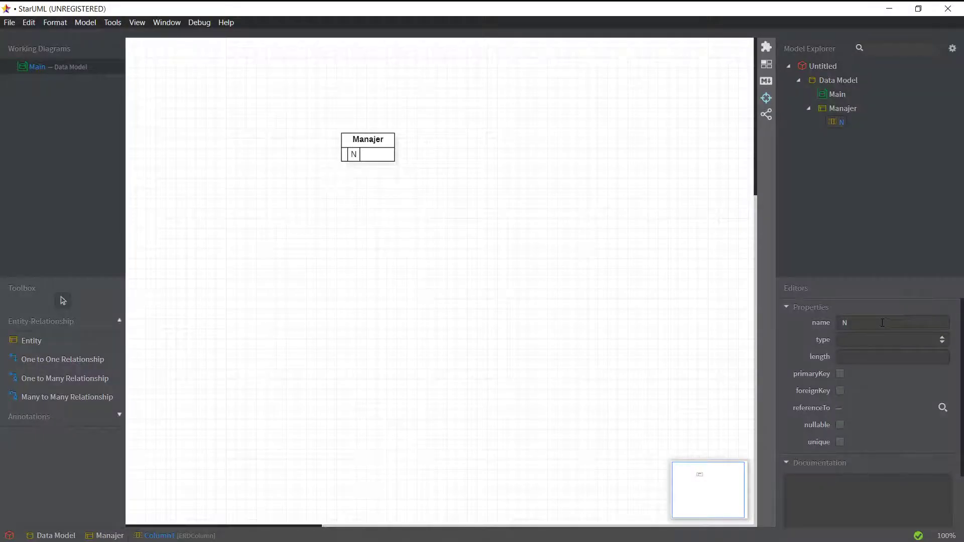
pyautogui.click(882, 323)
pyautogui.write('IK')
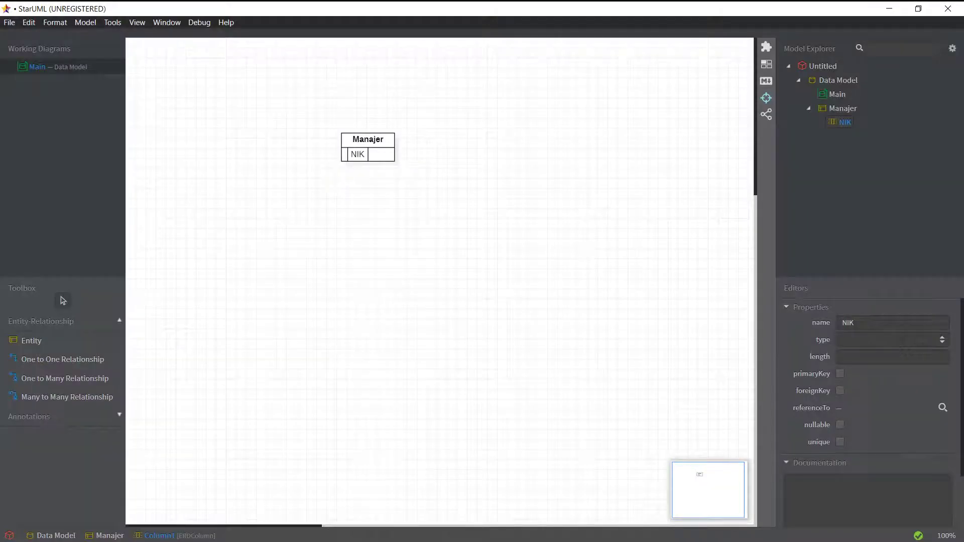
# Set the NIK column's type to CHAR with length 5 and make it the primary key.
pyautogui.click(942, 340)
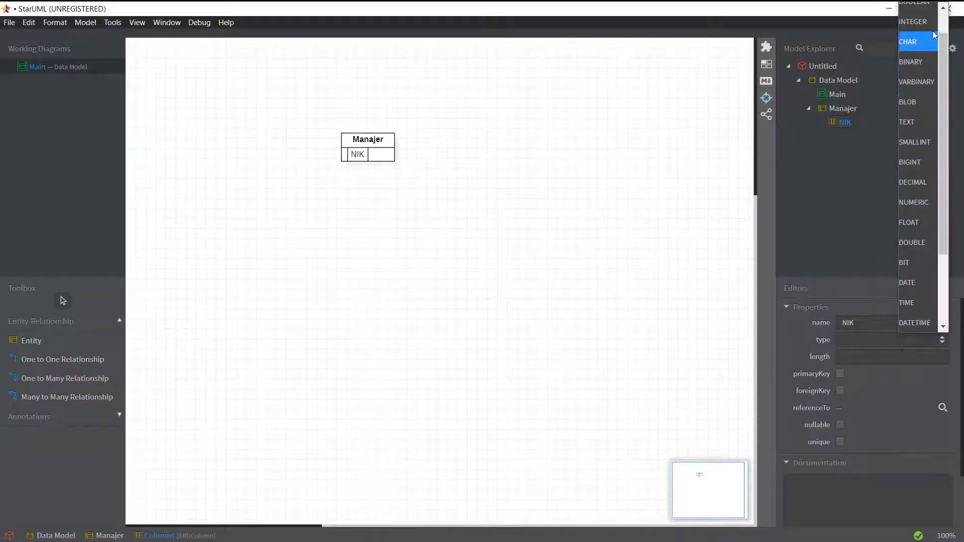
pyautogui.click(924, 40)
pyautogui.click(849, 359)
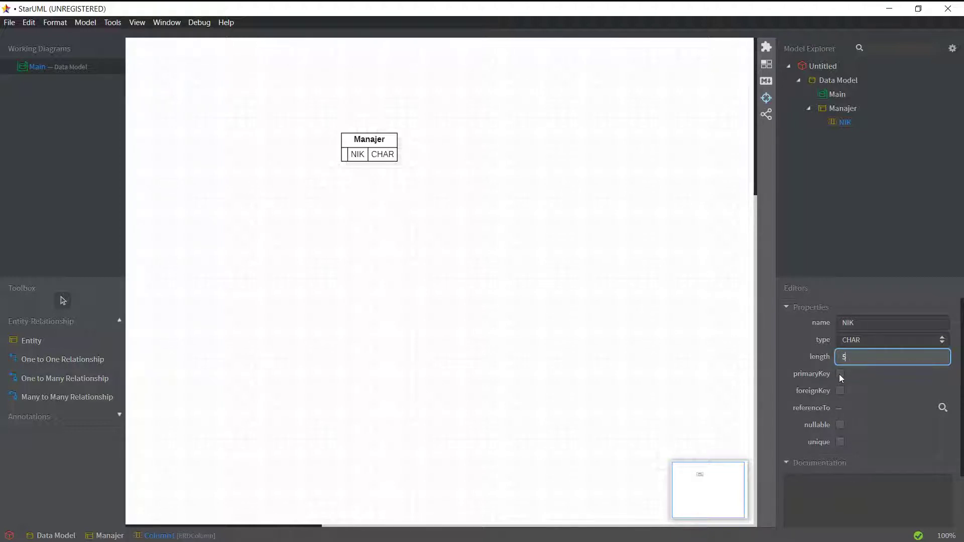
pyautogui.write('5')
pyautogui.press('Return')
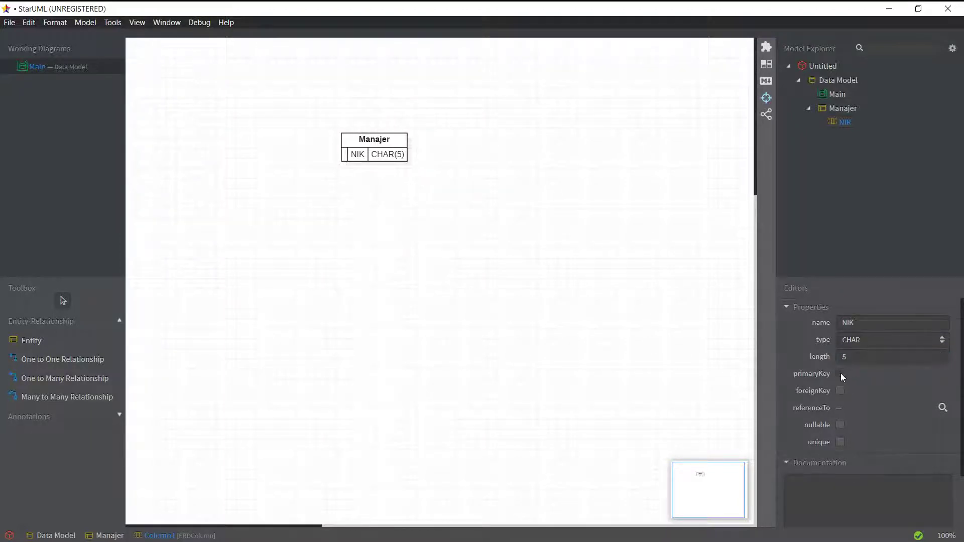
pyautogui.click(840, 375)
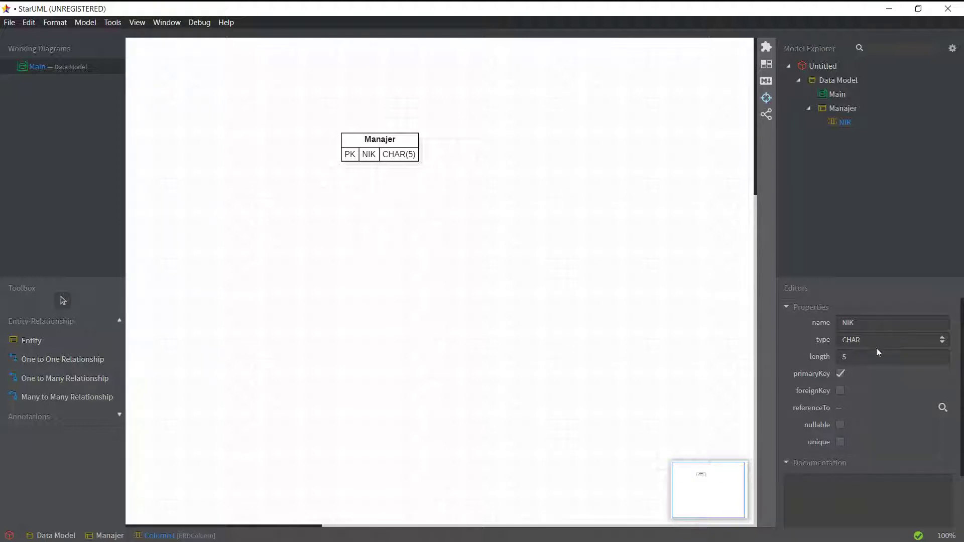
# Add a second column to the Manajer entity and name it M_NAMA, following the Vertabelo reference model.
pyautogui.click(457, 139)
pyautogui.click(393, 156)
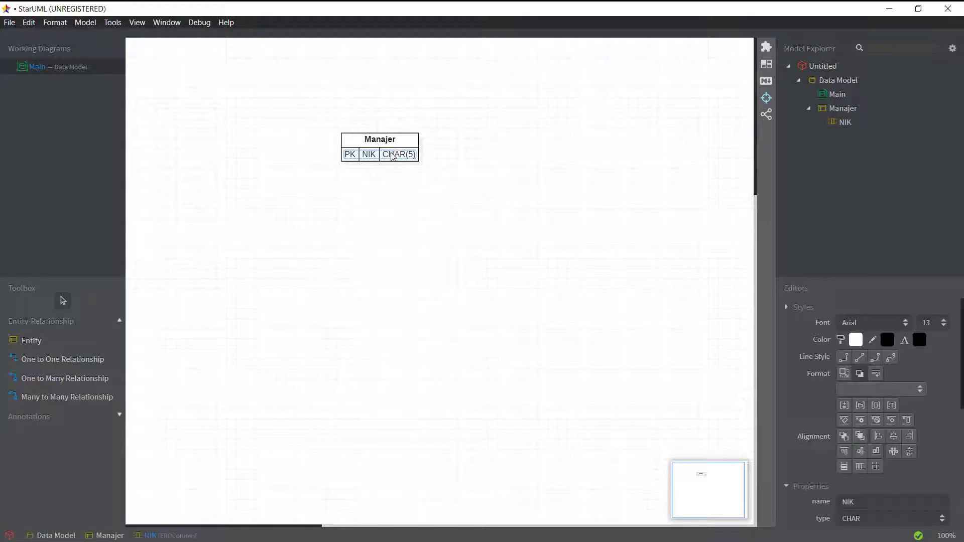
pyautogui.click(400, 143)
pyautogui.rightClick(402, 145)
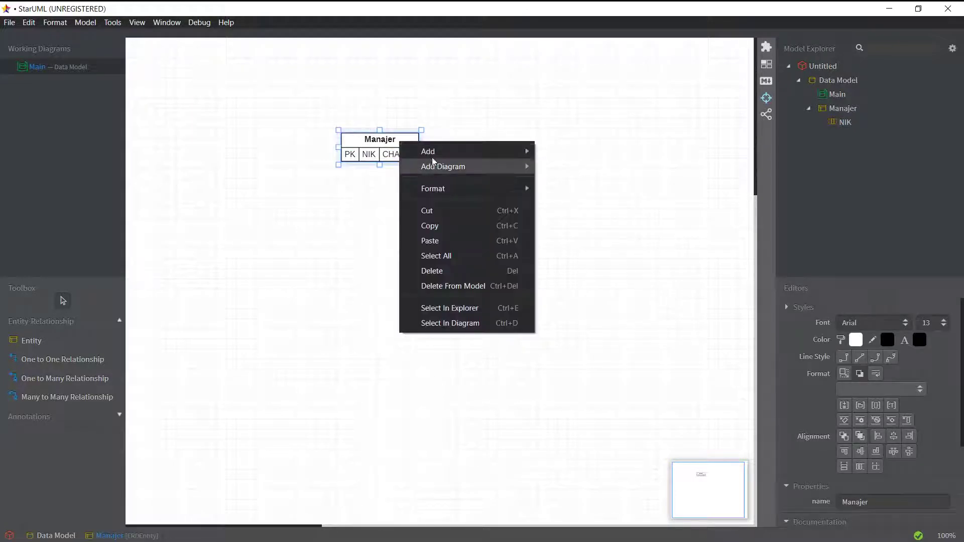
pyautogui.moveTo(431, 157)
pyautogui.click(552, 150)
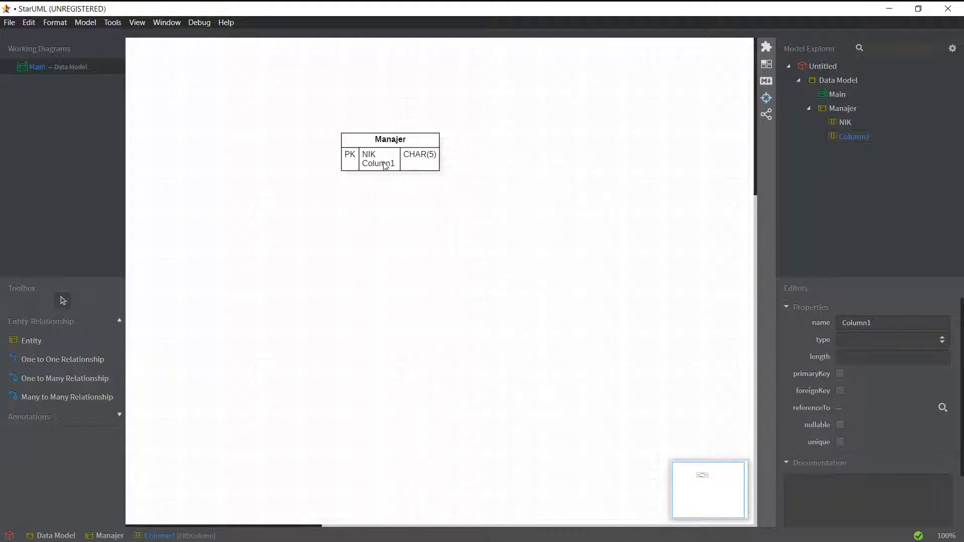
pyautogui.hotkey('alt', 'Tab')
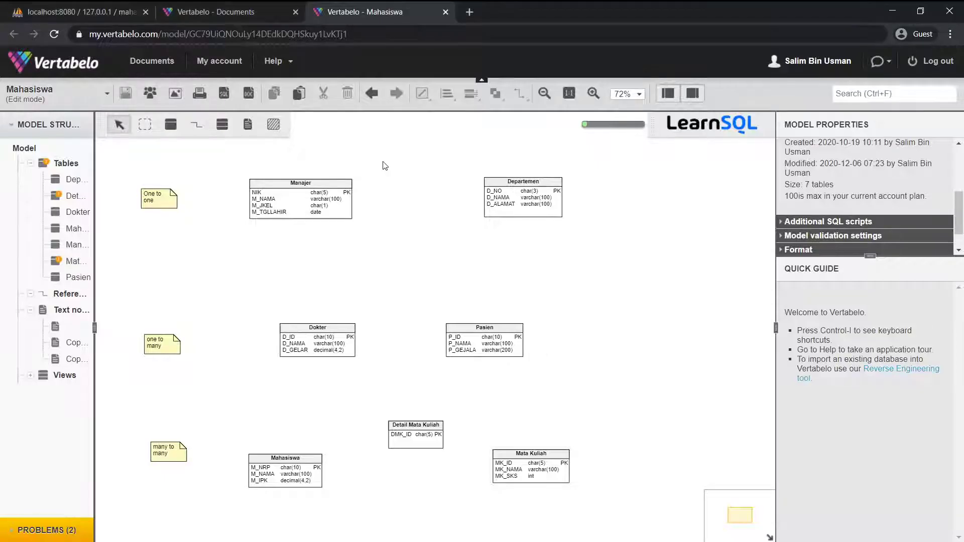
pyautogui.hotkey('alt', 'Tab')
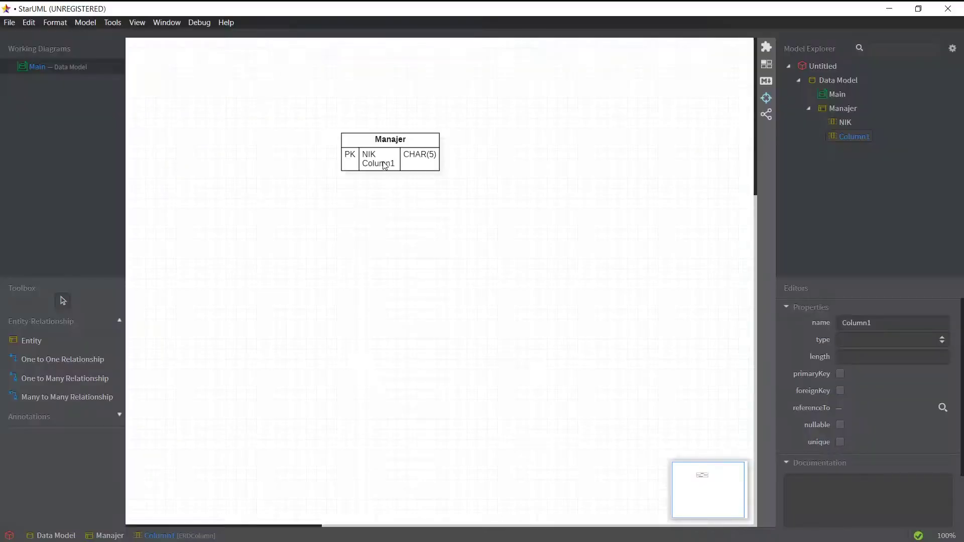
pyautogui.click(906, 319)
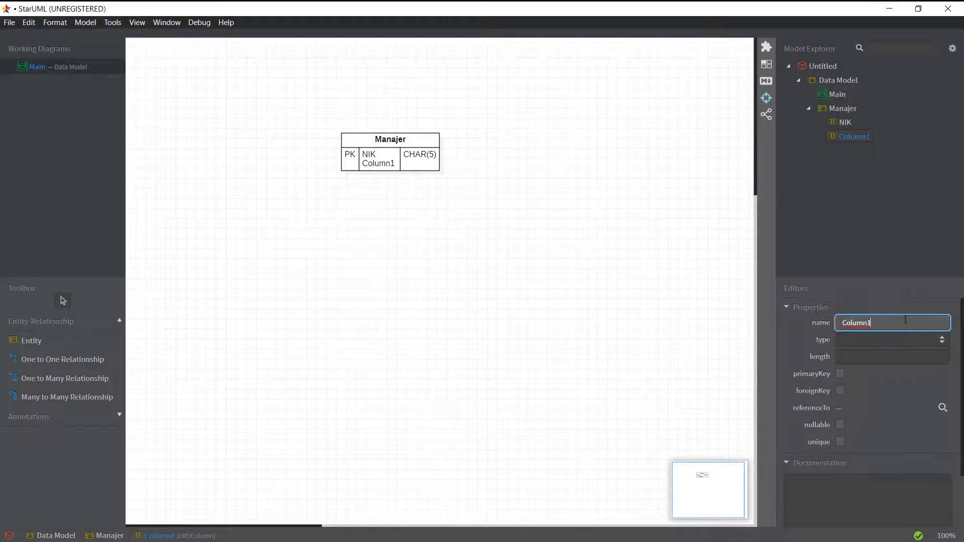
pyautogui.write('M_NAMA')
# Set the M_NAMA column's type to VARCHAR and its length to 100.
pyautogui.click(940, 340)
pyautogui.click(940, 341)
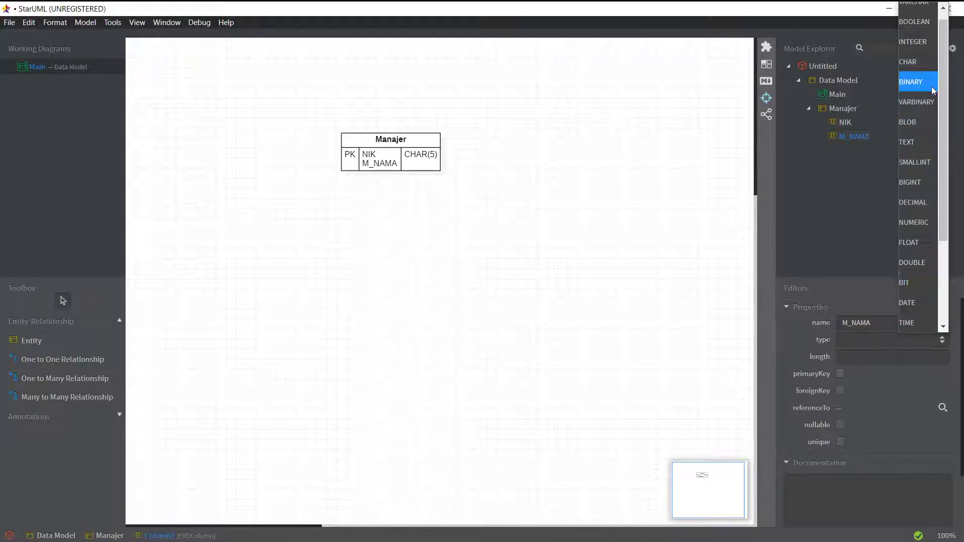
pyautogui.click(918, 5)
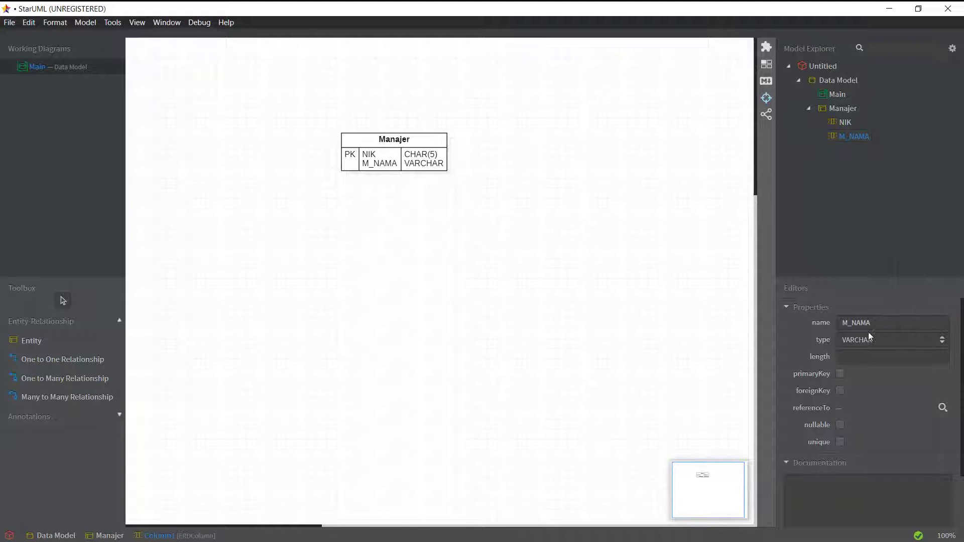
pyautogui.click(855, 357)
pyautogui.write('100')
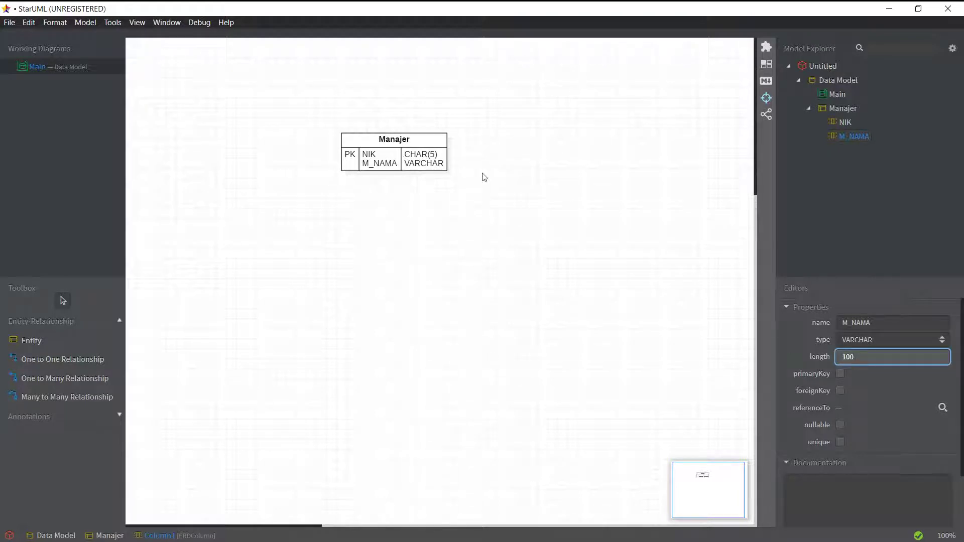
pyautogui.click(399, 142)
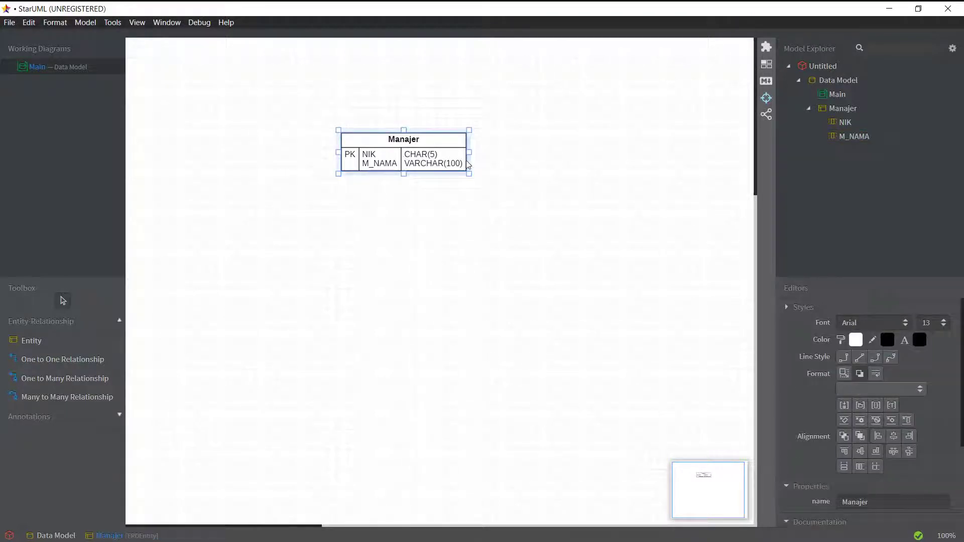
# Check the Vertabelo reference model, add a third column to the Manajer entity and name it M_JKEL.
pyautogui.hotkey('alt', 'Tab')
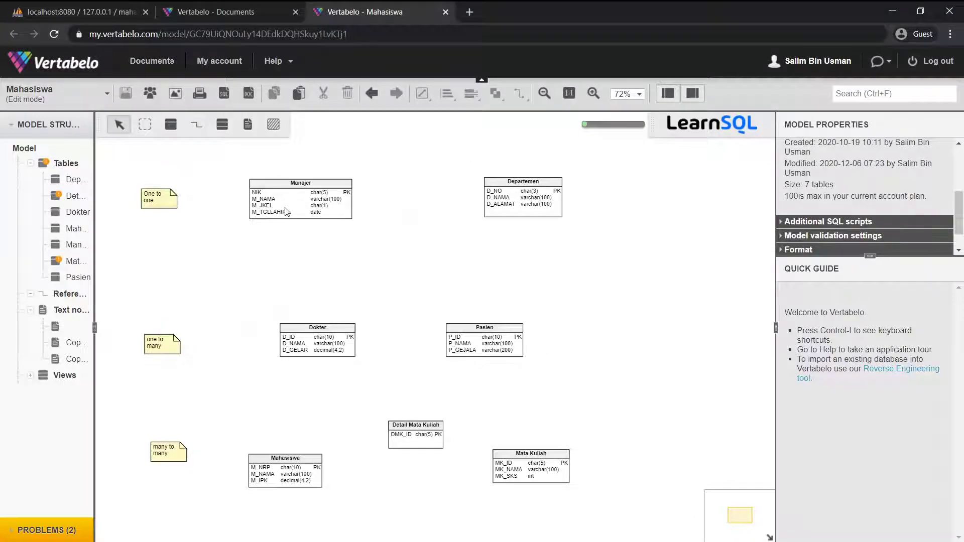
pyautogui.hotkey('alt', 'Tab')
pyautogui.rightClick(444, 136)
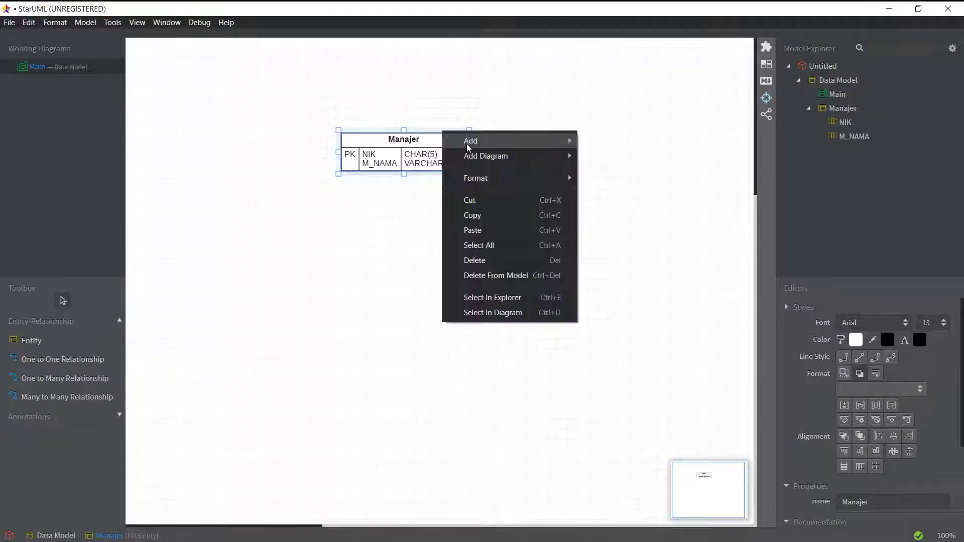
pyautogui.moveTo(466, 144)
pyautogui.click(603, 136)
pyautogui.doubleClick(873, 322)
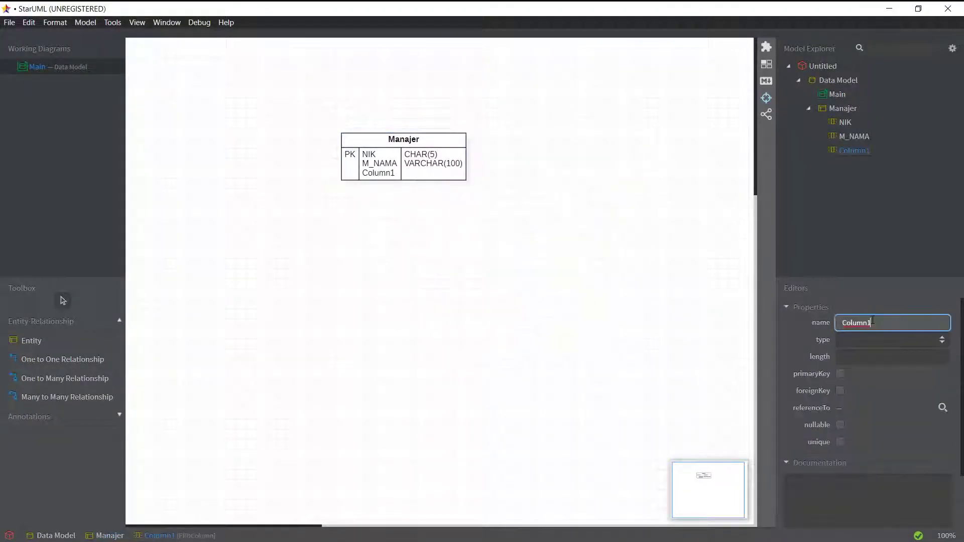
pyautogui.write('M_JKEL')
pyautogui.press('Return')
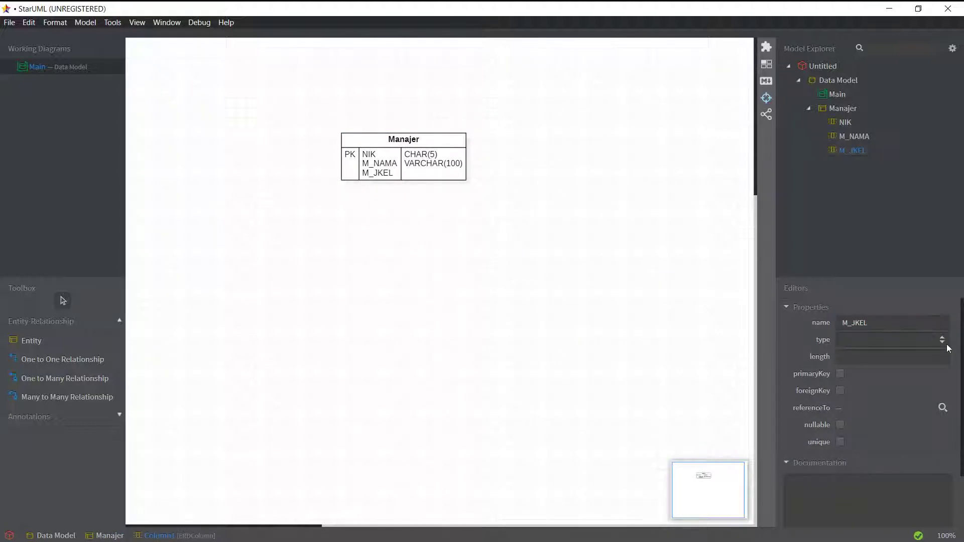
# Set the M_JKEL column's type to CHAR and its length to 1.
pyautogui.click(942, 341)
pyautogui.click(926, 78)
pyautogui.click(858, 357)
pyautogui.write('1')
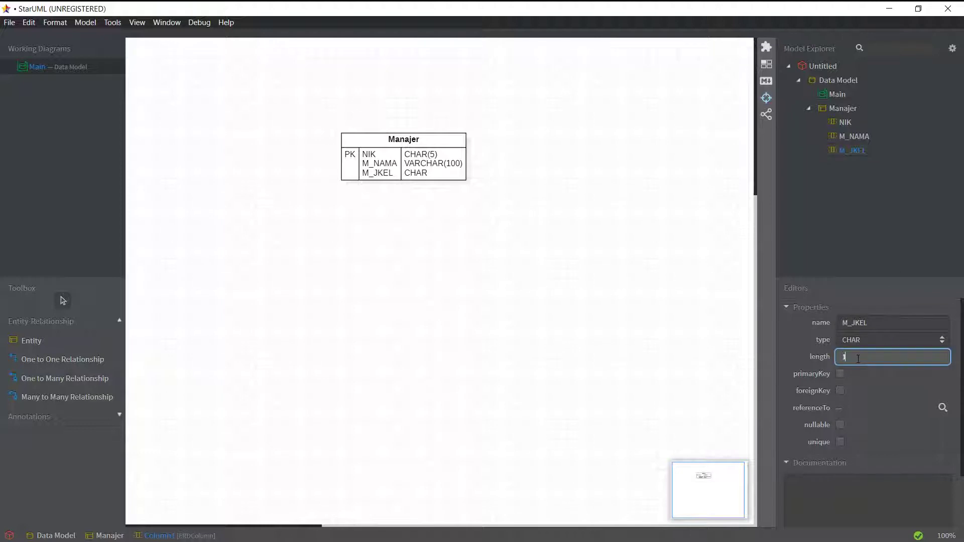
# Add a fourth column named M_TGLLAHIR to the Manajer entity and set its type to DATE.
pyautogui.rightClick(413, 137)
pyautogui.moveTo(466, 151)
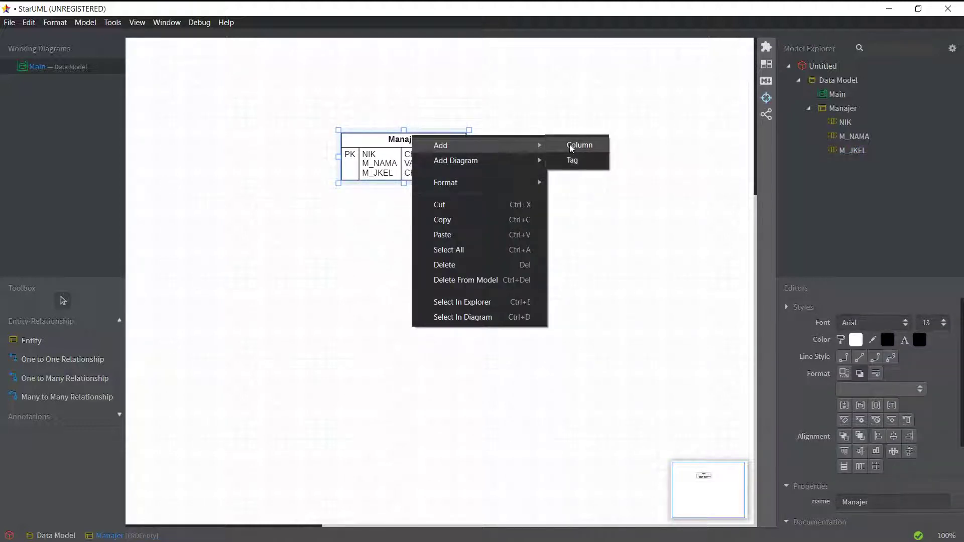
pyautogui.click(570, 144)
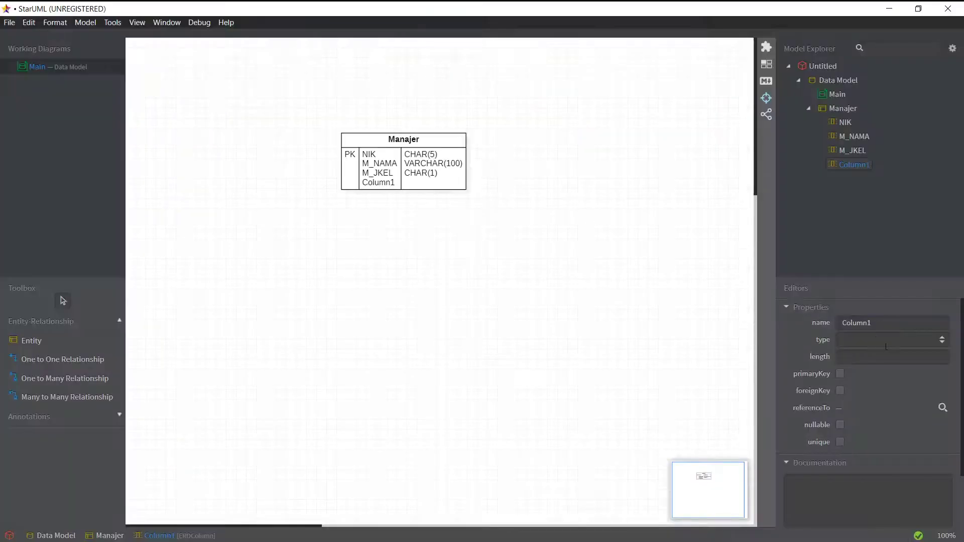
pyautogui.doubleClick(875, 323)
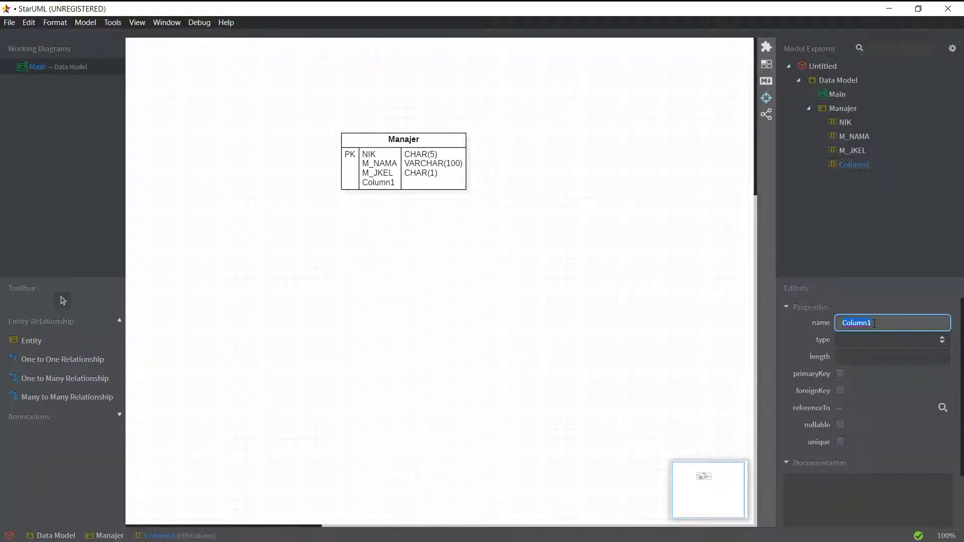
pyautogui.write('M_TGLLAHIR')
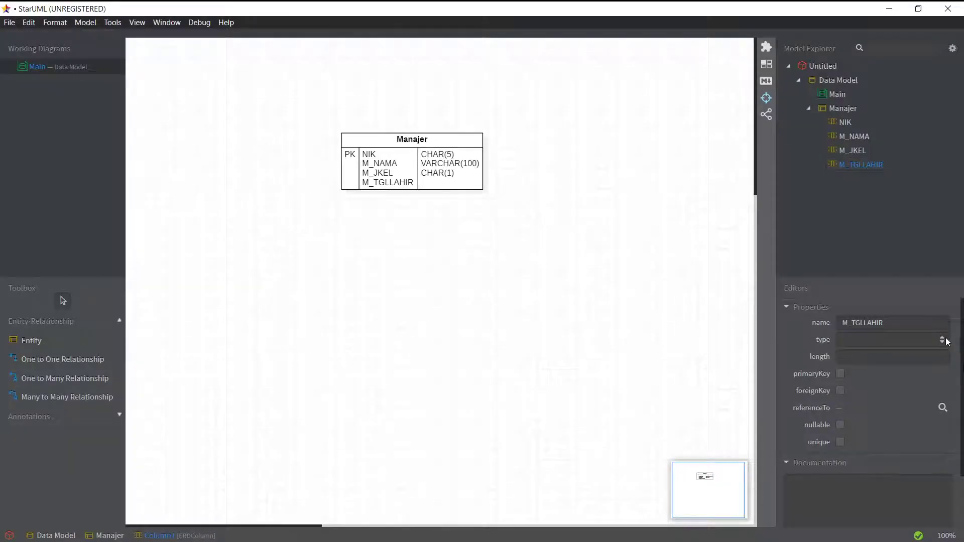
pyautogui.click(944, 340)
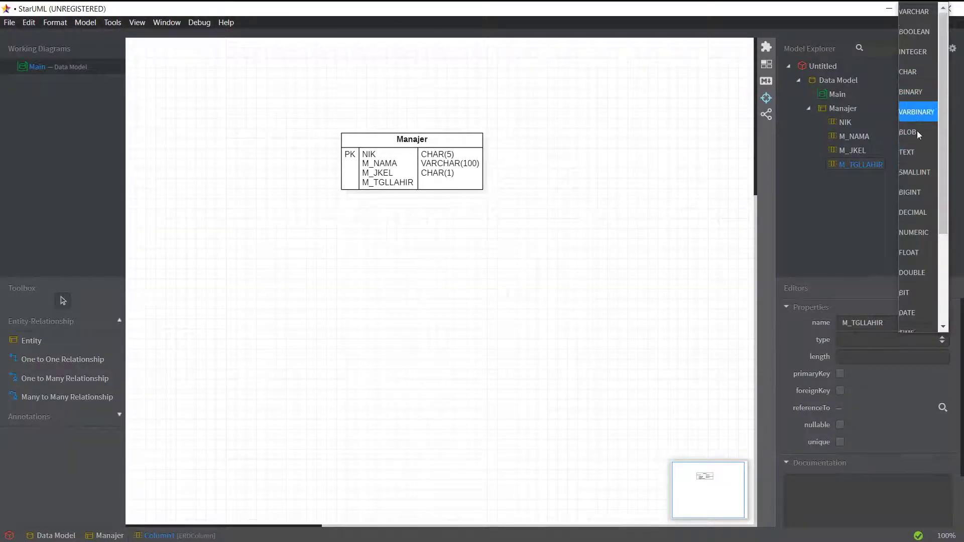
pyautogui.scroll(-3, 917, 130)
pyautogui.click(915, 186)
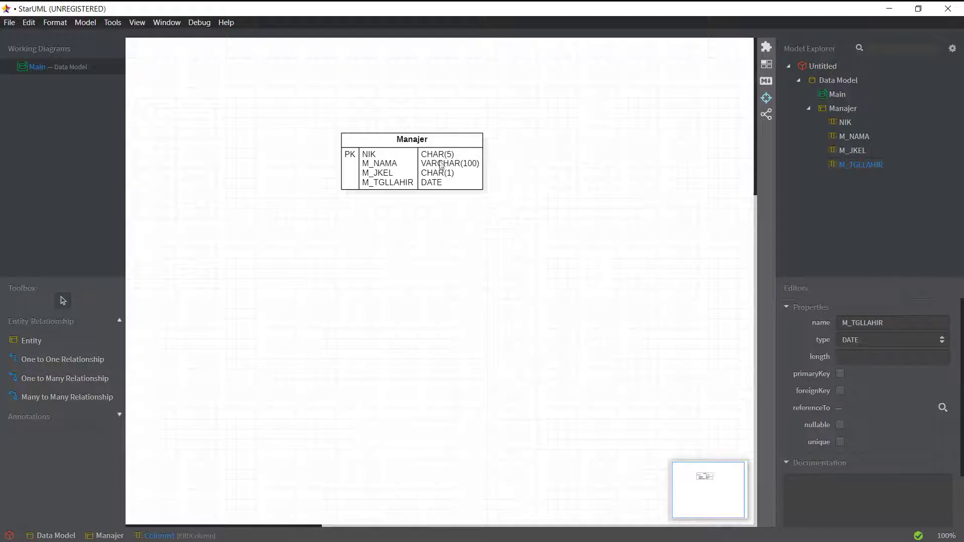
pyautogui.click(506, 157)
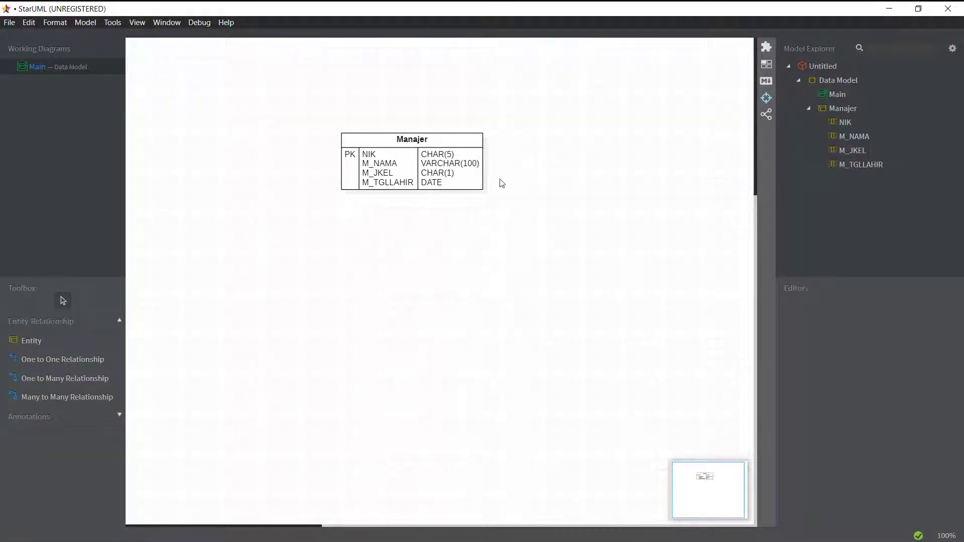
# Move the Manajer entity toward the upper-left area of the diagram and review the properties of its columns.
pyautogui.moveTo(452, 136); pyautogui.dragTo(368, 147)
pyautogui.click(351, 160)
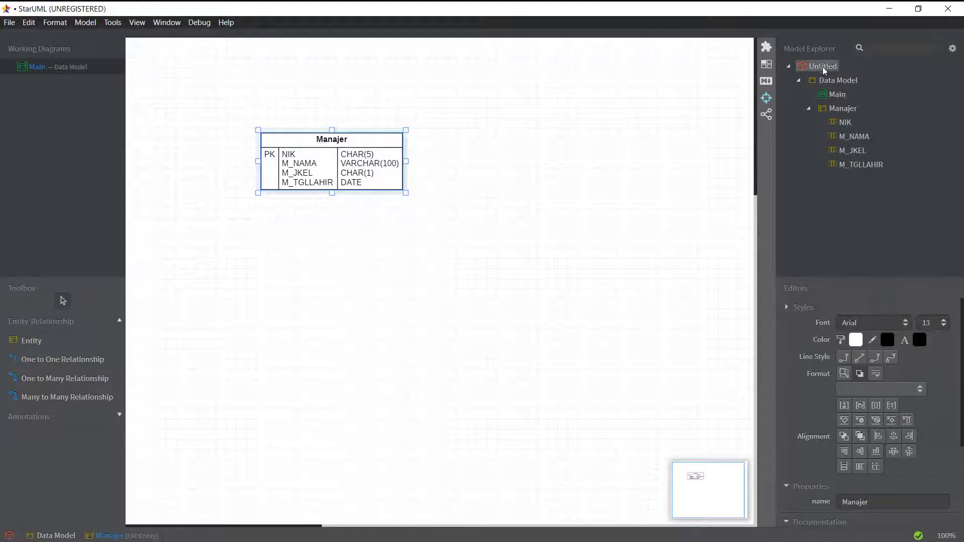
pyautogui.click(847, 109)
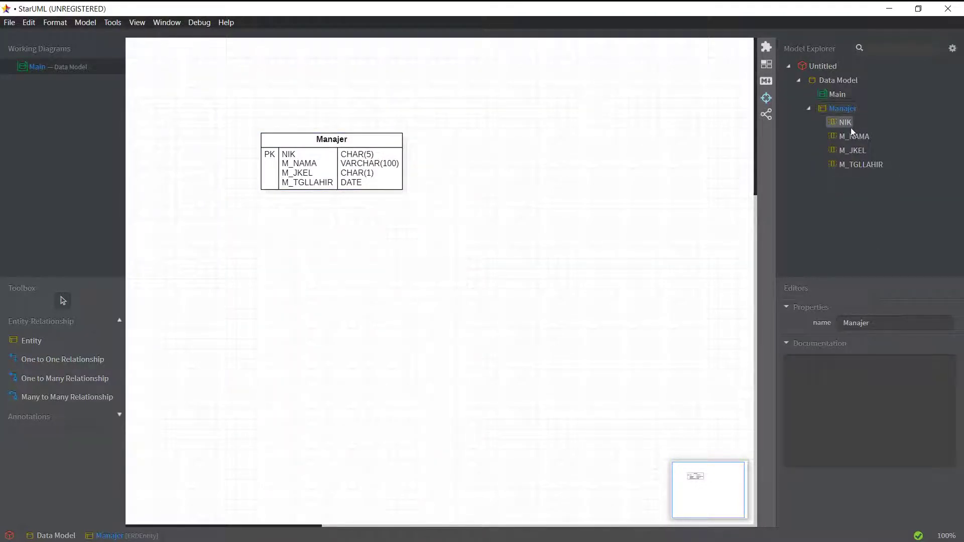
pyautogui.click(849, 125)
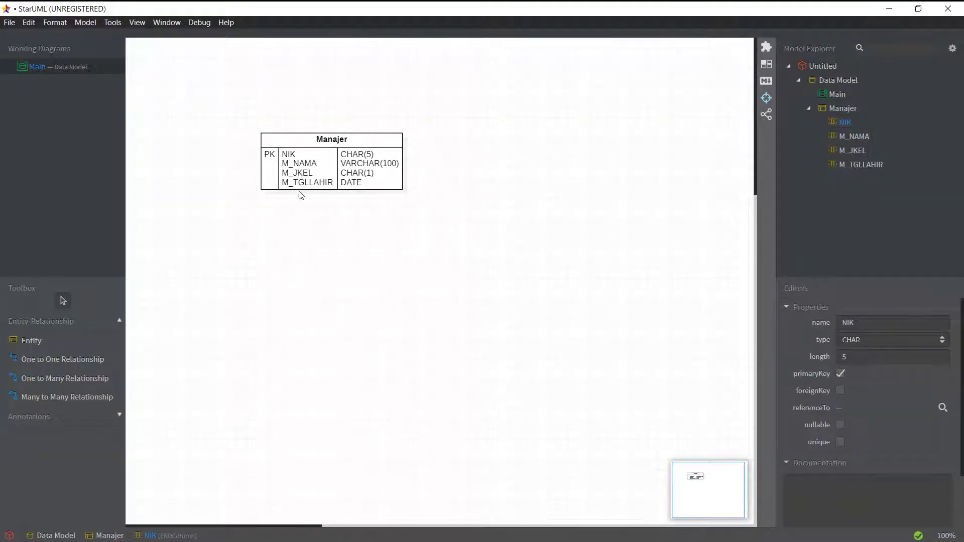
pyautogui.click(852, 138)
pyautogui.click(853, 149)
pyautogui.click(844, 167)
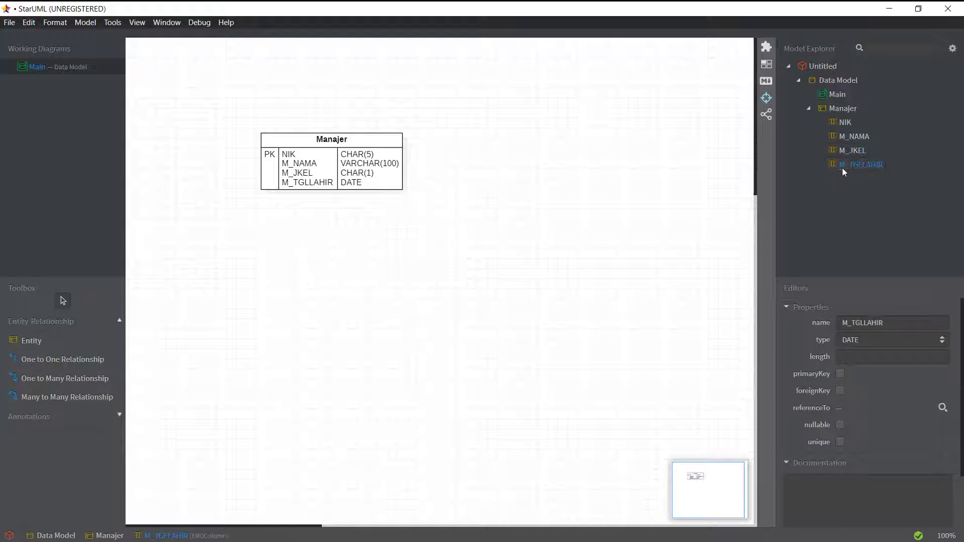
pyautogui.moveTo(373, 145); pyautogui.dragTo(333, 153)
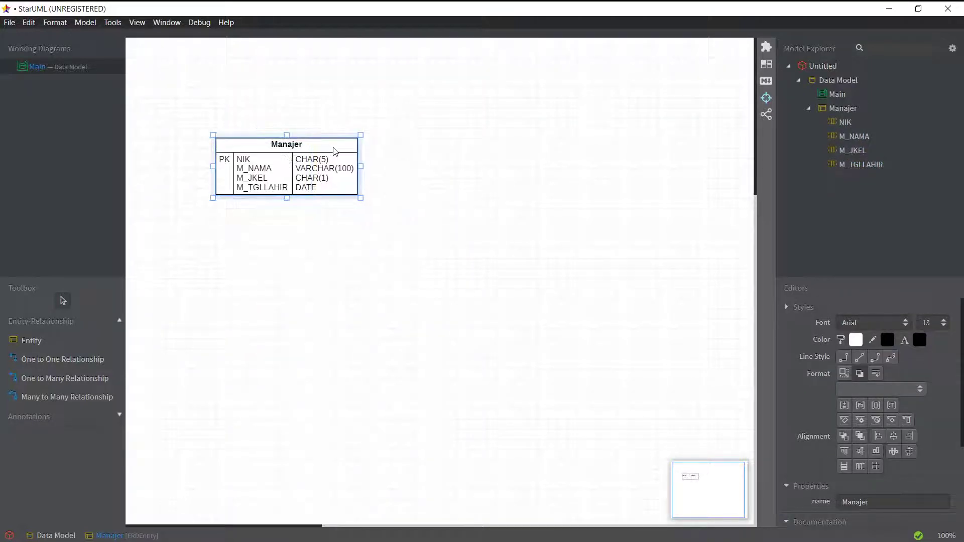
# Place a new entity level with Manajer on its right side and name it Departemen, following the Vertabelo reference model.
pyautogui.click(32, 343)
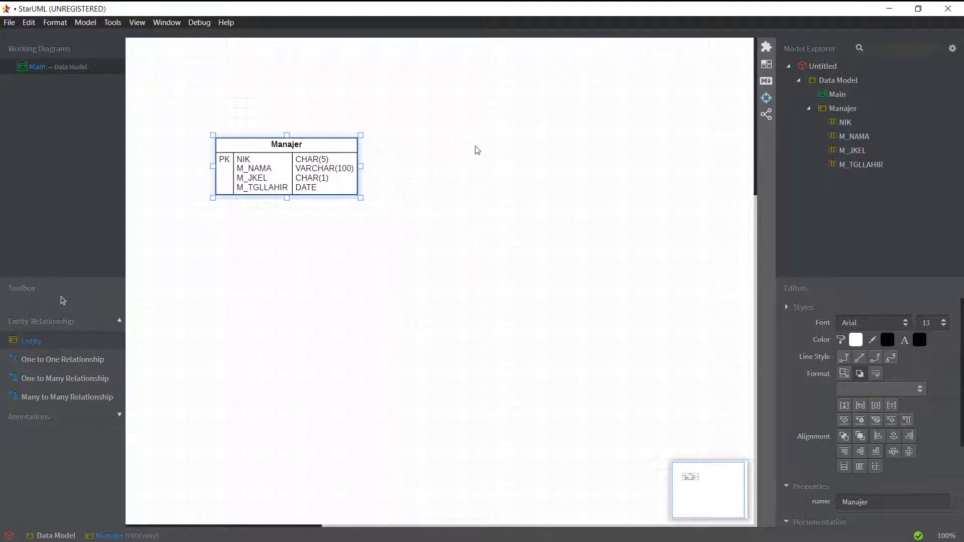
pyautogui.click(568, 148)
pyautogui.hotkey('alt', 'Tab')
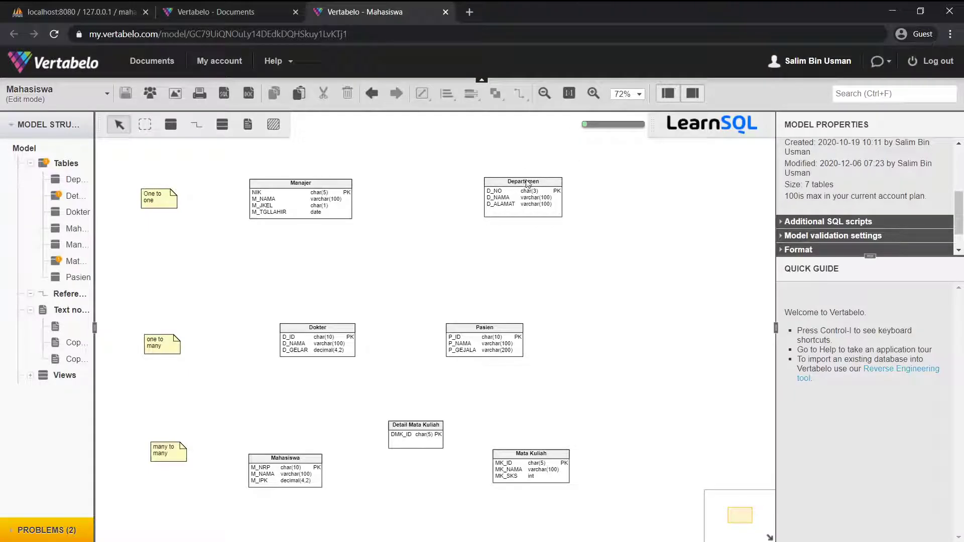
pyautogui.hotkey('alt', 'Tab')
pyautogui.write('Departemen')
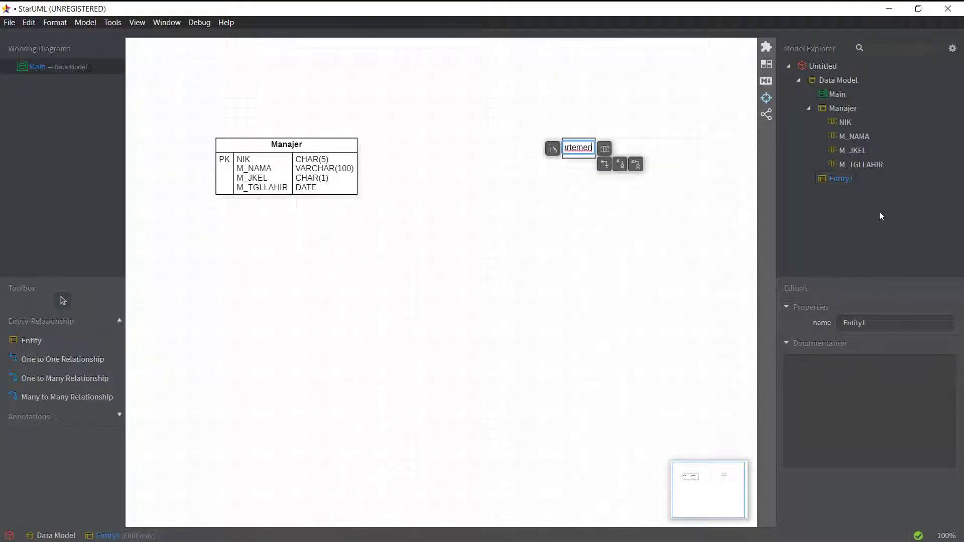
# Add a first column named D_NO to the Departemen entity.
pyautogui.rightClick(837, 178)
pyautogui.moveTo(855, 199)
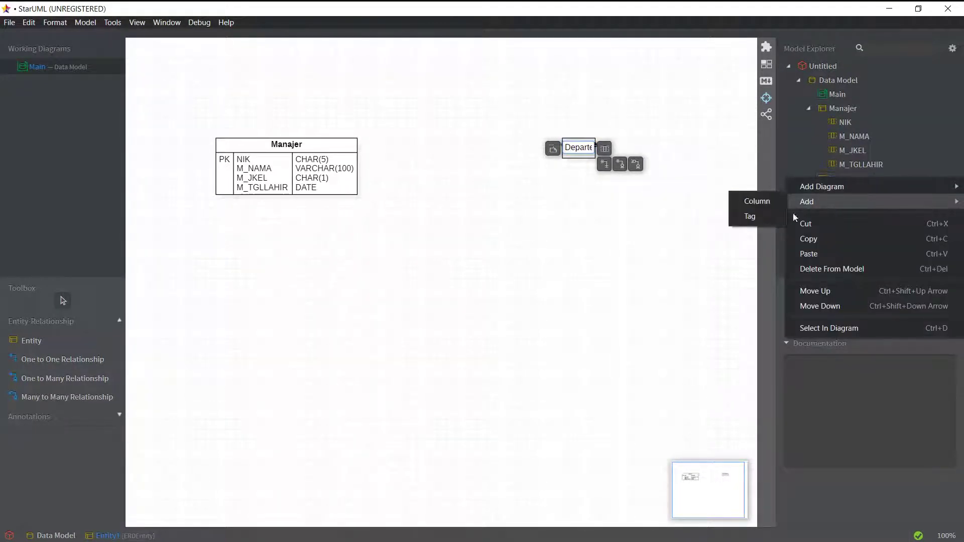
pyautogui.click(762, 202)
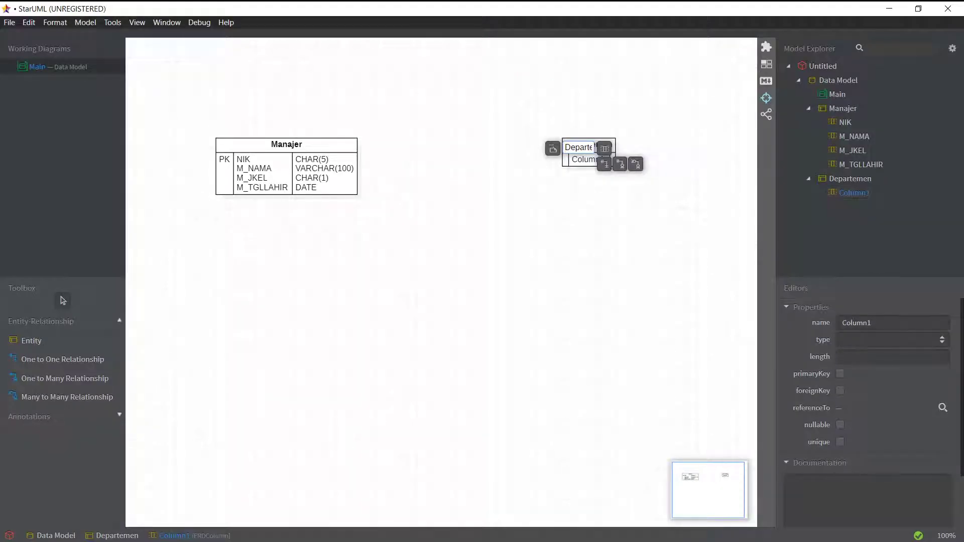
pyautogui.doubleClick(870, 323)
pyautogui.write('D_NO')
# Set the D_NO column's type to CHAR and its length to 3, and mark it as the primary key.
pyautogui.click(942, 340)
pyautogui.click(914, 65)
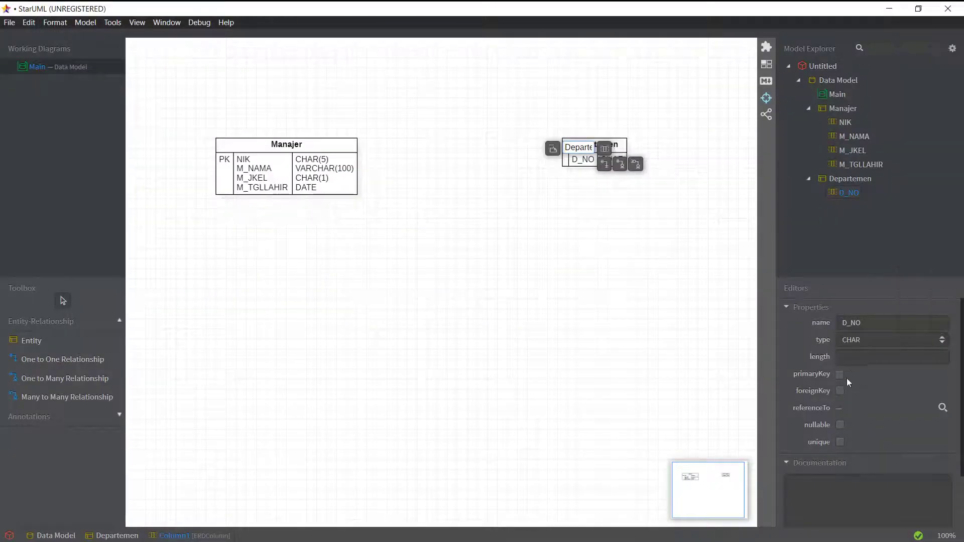
pyautogui.click(854, 358)
pyautogui.write('3')
pyautogui.press('Return')
pyautogui.click(840, 374)
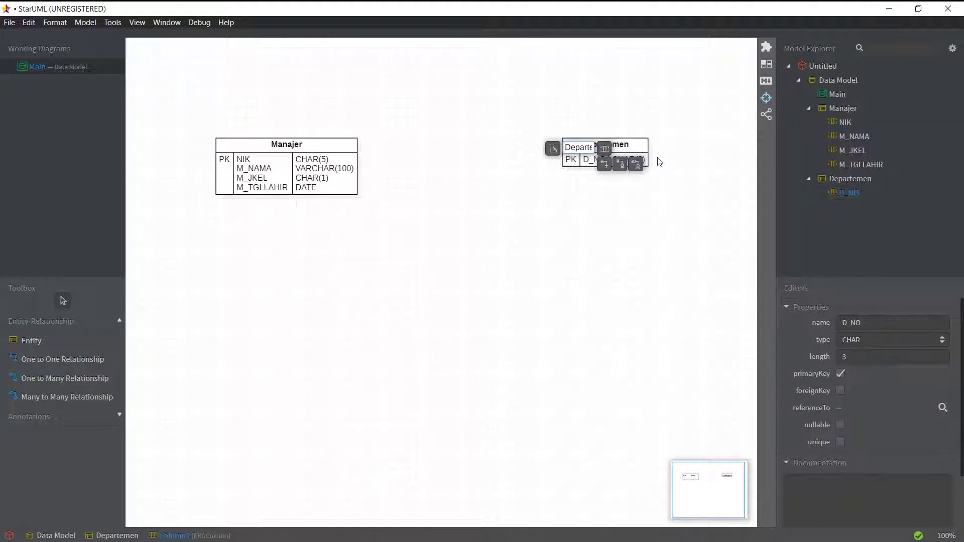
# Add a second column named D_NAMA to the Departemen entity.
pyautogui.rightClick(627, 146)
pyautogui.moveTo(693, 156)
pyautogui.click(793, 154)
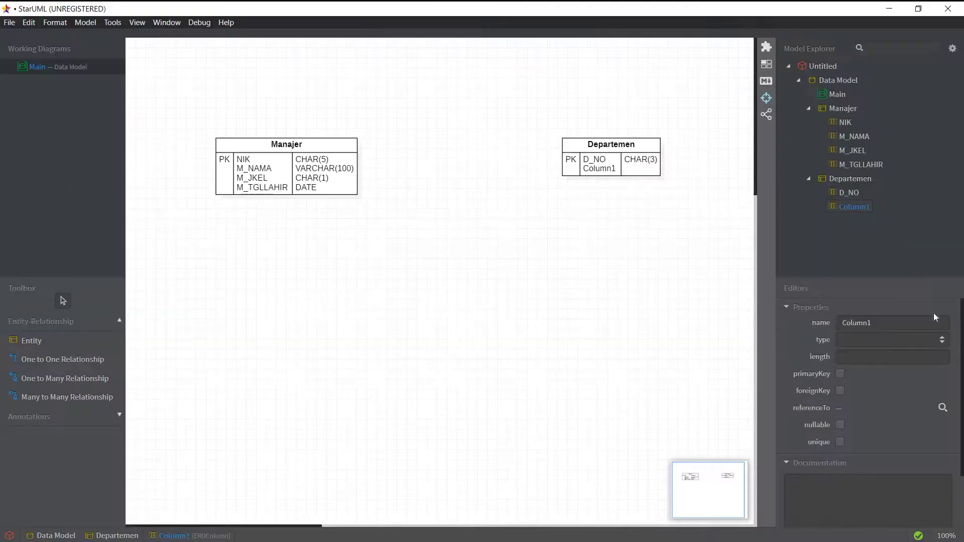
pyautogui.click(920, 322)
pyautogui.write('D_NAMA')
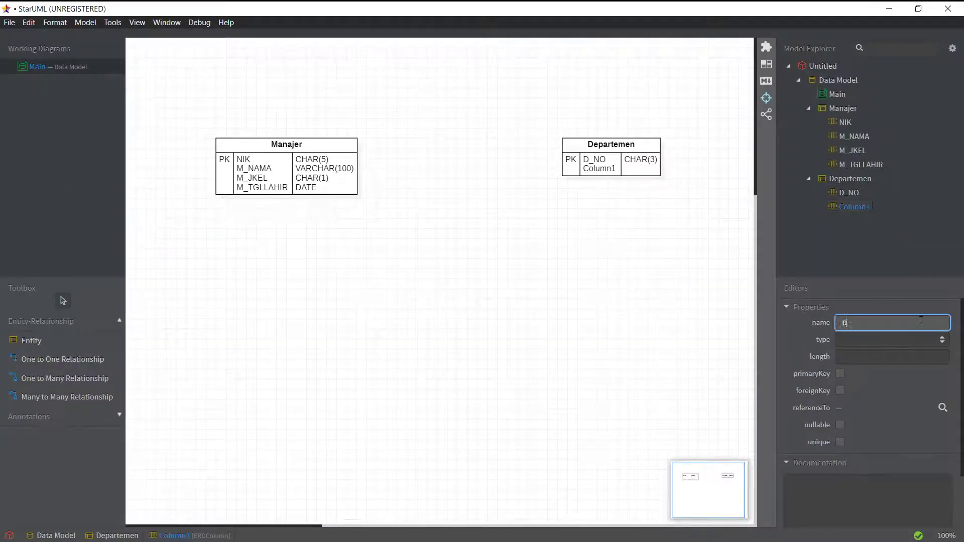
pyautogui.press('Return')
# Set the D_NAMA column's type to VARCHAR and its length to 100.
pyautogui.click(942, 340)
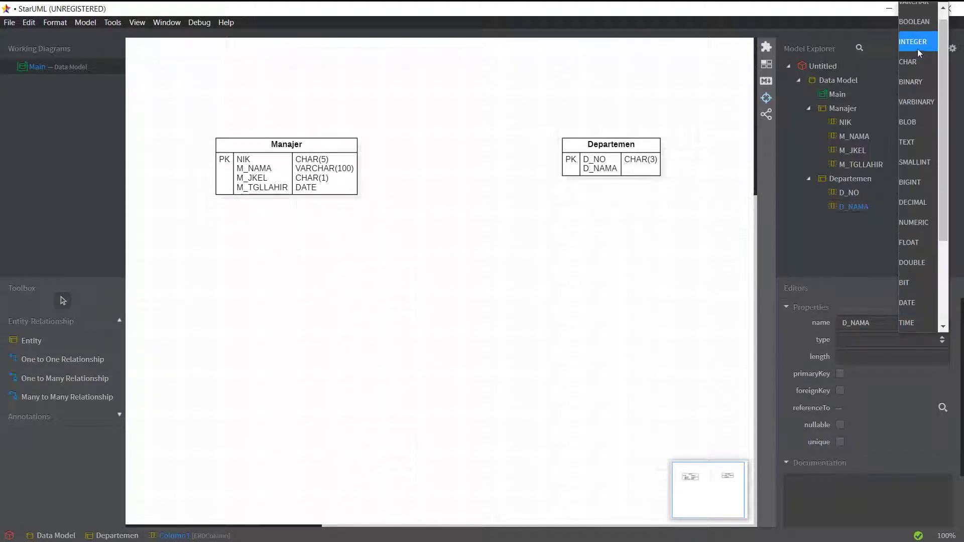
pyautogui.scroll(1, 918, 49)
pyautogui.click(918, 32)
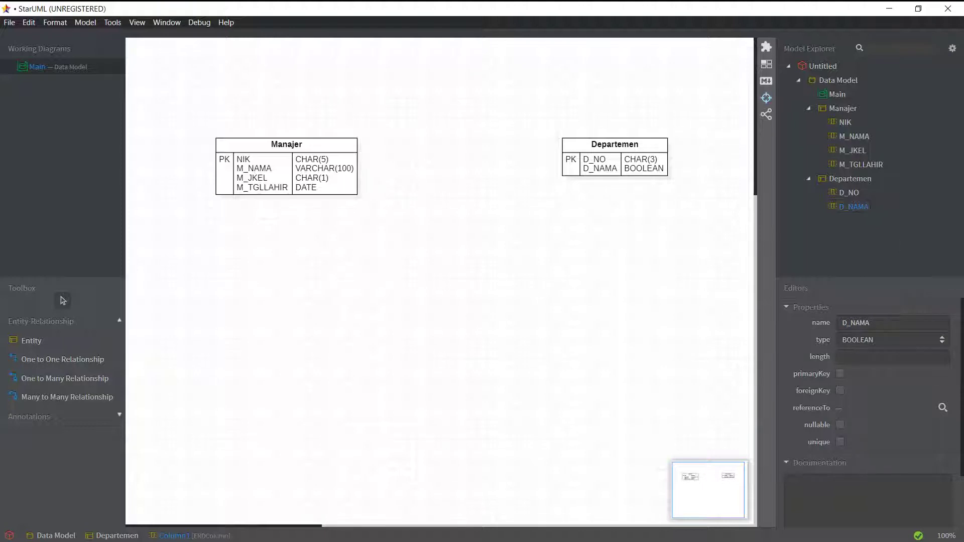
pyautogui.click(942, 340)
pyautogui.click(914, 12)
pyautogui.click(871, 357)
pyautogui.write('100')
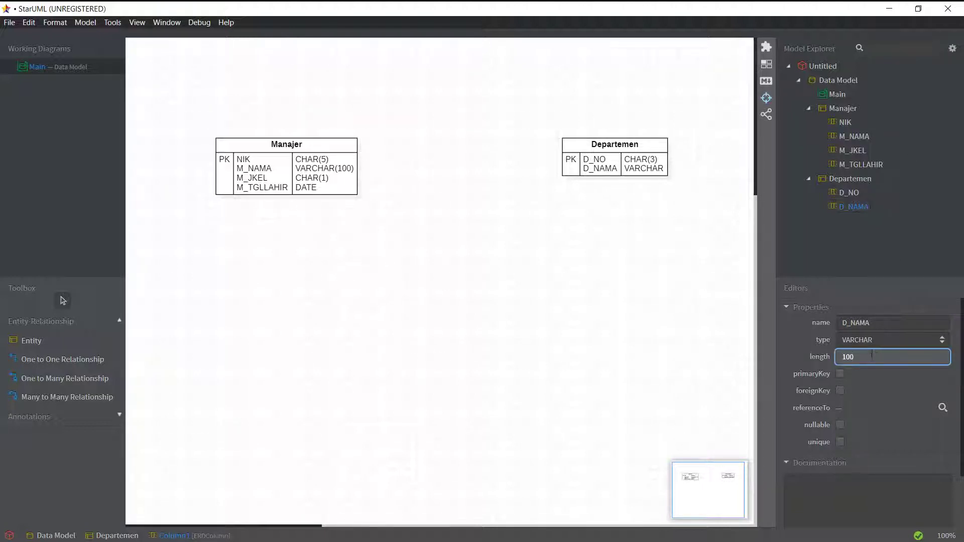
# Add a third column named D_ALAMAT to the Departemen entity.
pyautogui.rightClick(581, 151)
pyautogui.moveTo(639, 166)
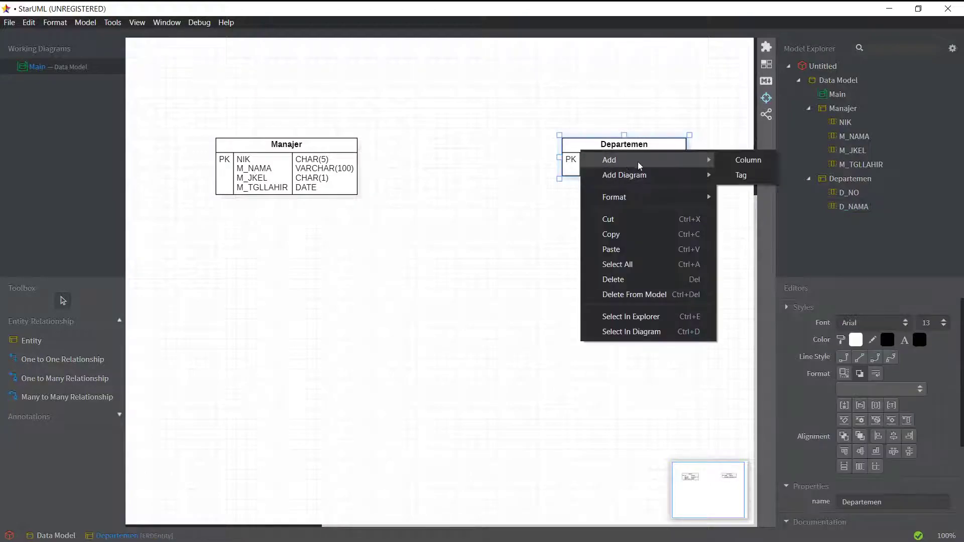
pyautogui.click(749, 160)
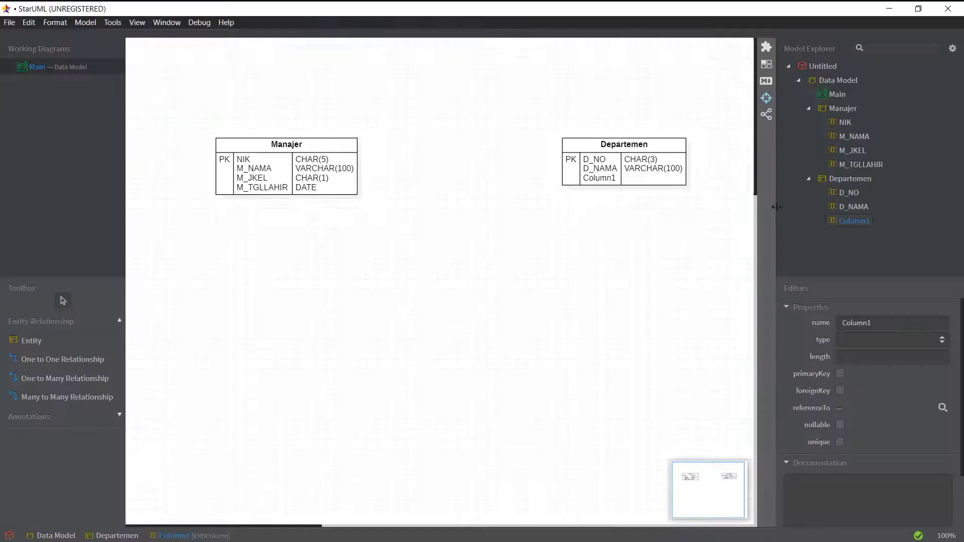
pyautogui.click(879, 320)
pyautogui.write('D_')
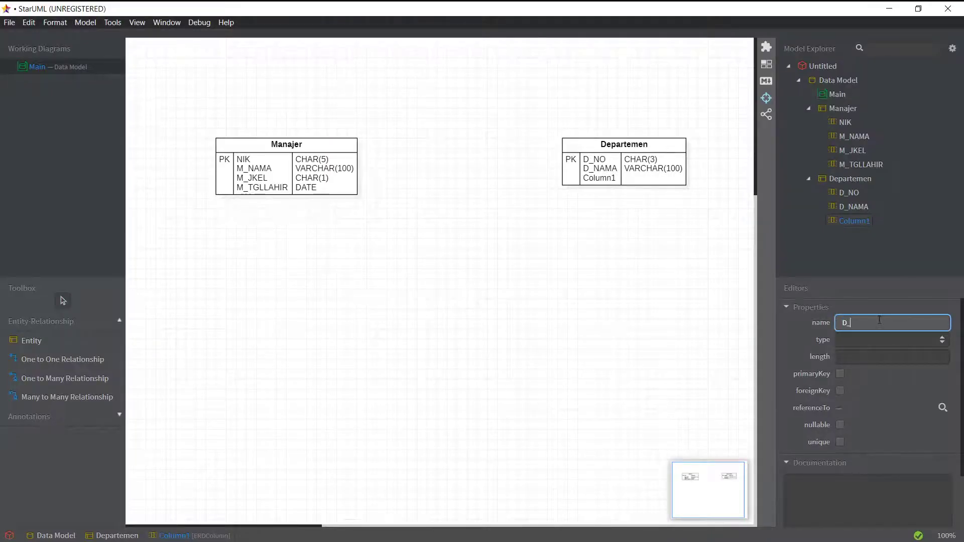
pyautogui.write('ALAMAT')
# Set the D_ALAMAT column's type to VARCHAR with length 100, and move the Departemen entity closer to Manajer.
pyautogui.click(942, 340)
pyautogui.scroll(1, 923, 19)
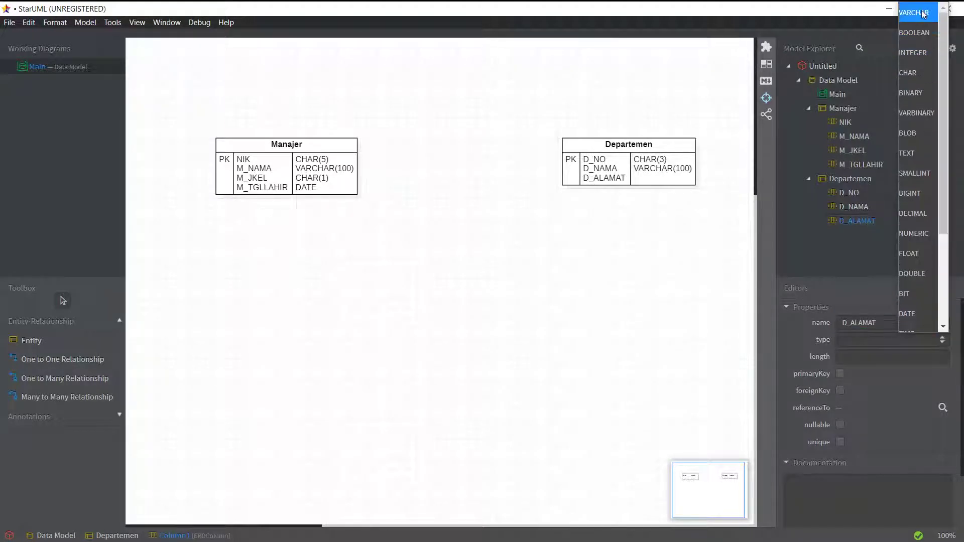
pyautogui.click(922, 19)
pyautogui.click(862, 356)
pyautogui.write('100')
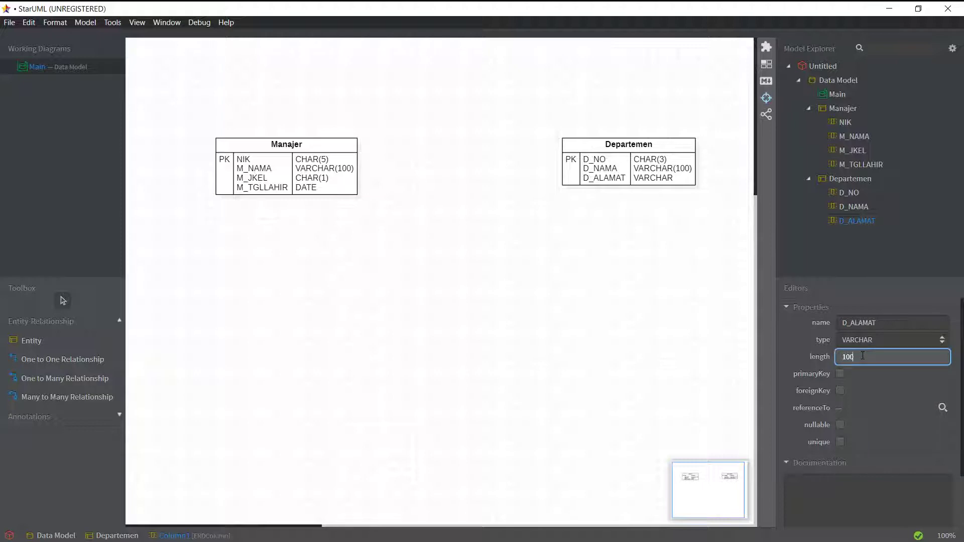
pyautogui.click(532, 260)
pyautogui.moveTo(627, 149); pyautogui.dragTo(583, 160)
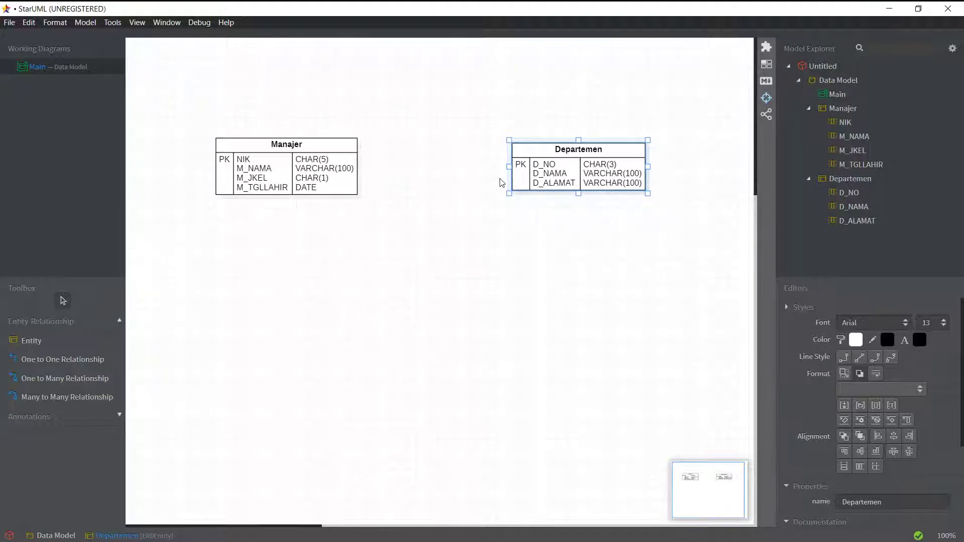
# Switch to the Vertabelo model and draw a reference from the Manajer table to the Departemen table.
pyautogui.hotkey('alt', 'Tab')
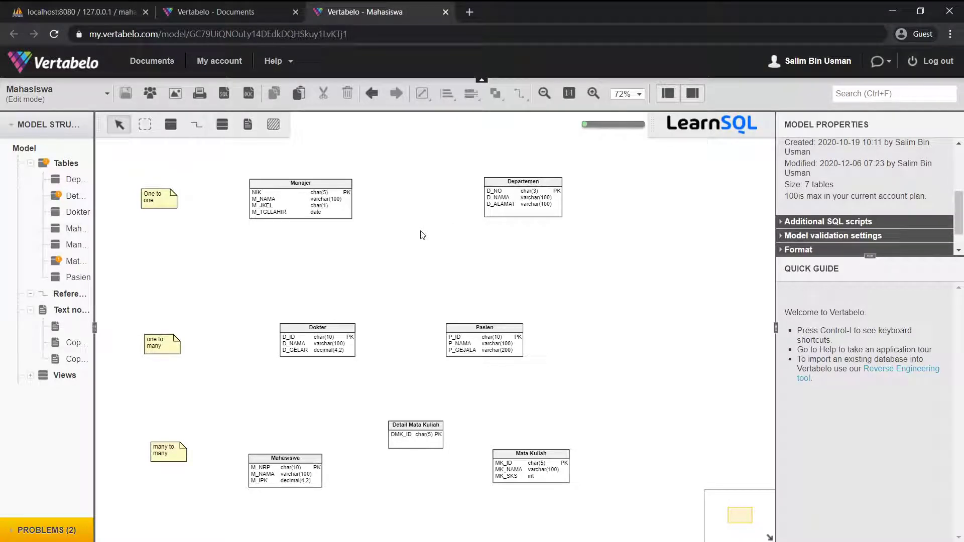
pyautogui.moveTo(409, 235); pyautogui.dragTo(424, 234)
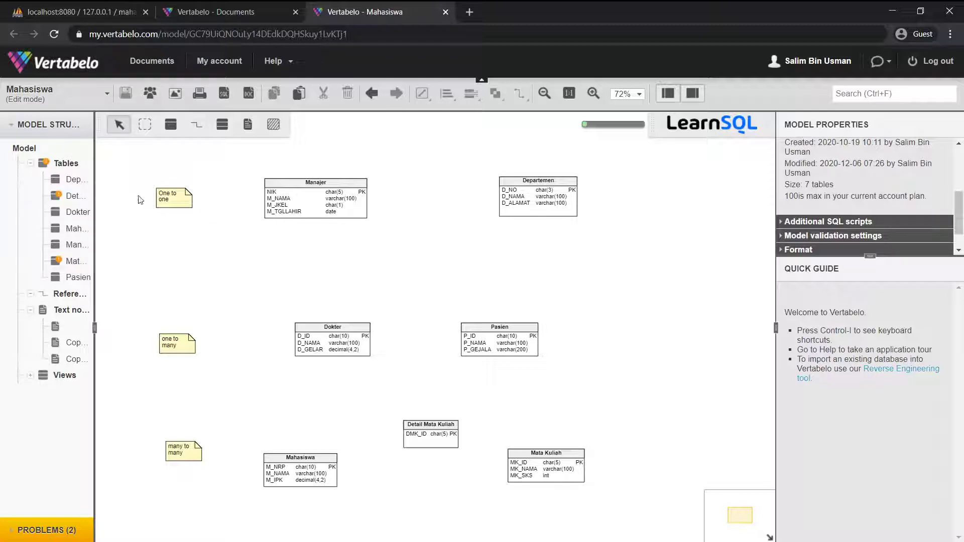
pyautogui.click(204, 133)
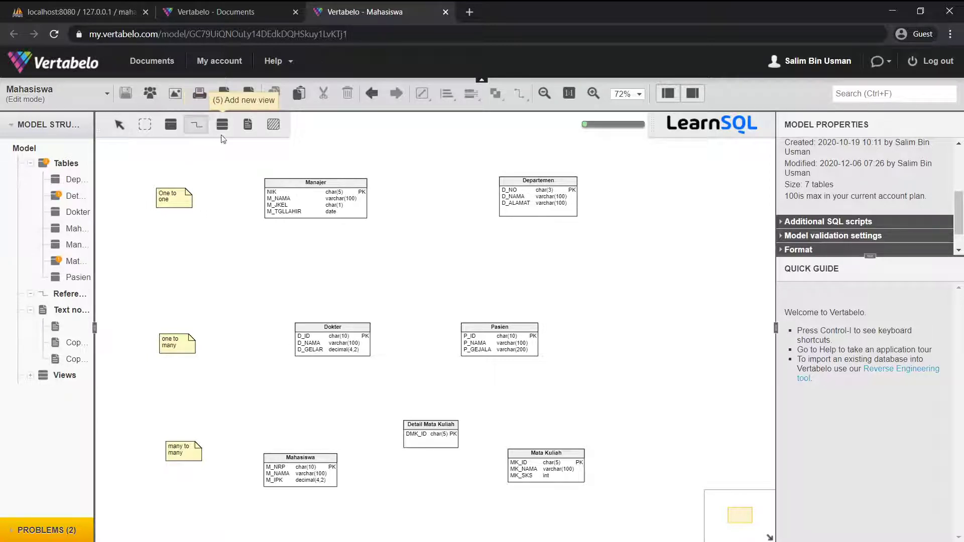
pyautogui.click(364, 206)
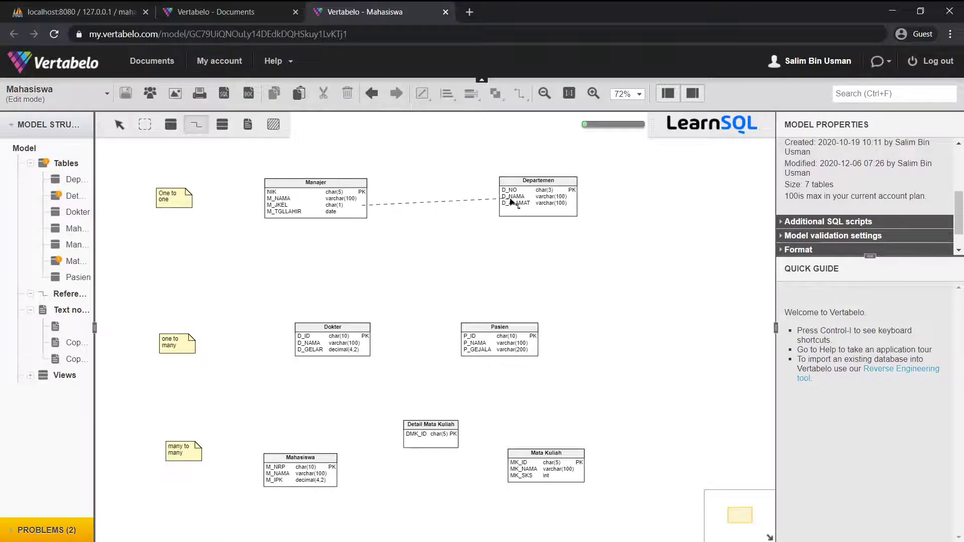
pyautogui.click(509, 201)
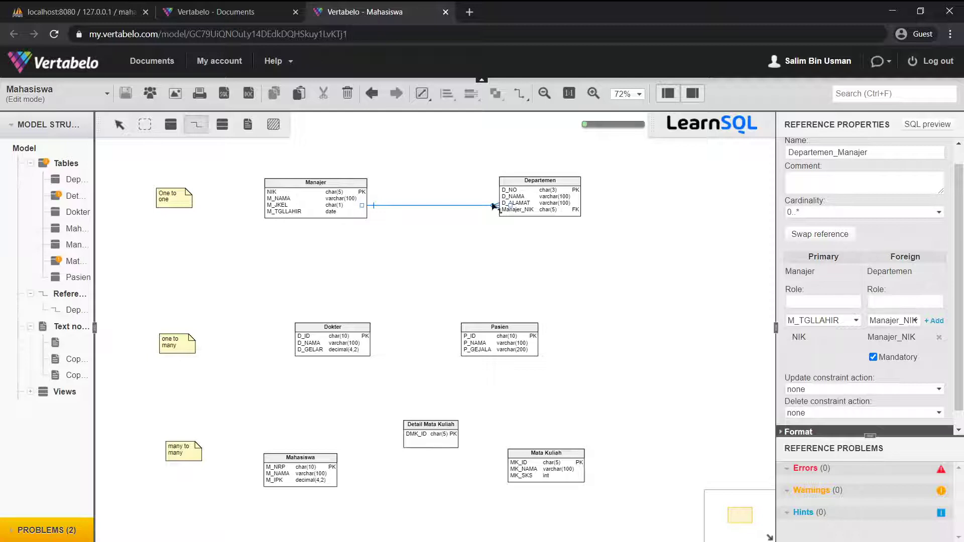
pyautogui.click(846, 213)
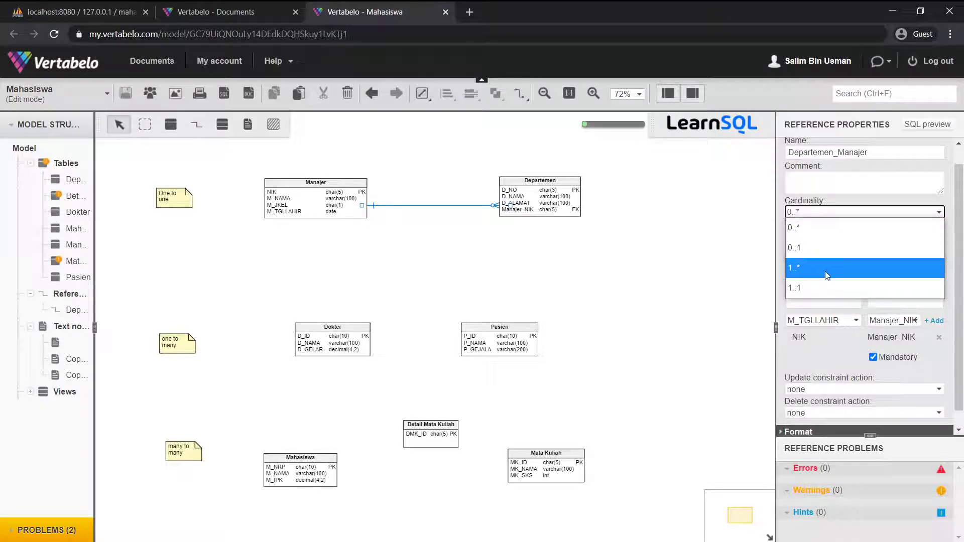
pyautogui.hotkey('alt', 'Tab')
pyautogui.hotkey('alt', 'Tab')
pyautogui.hotkey('alt', 'Tab')
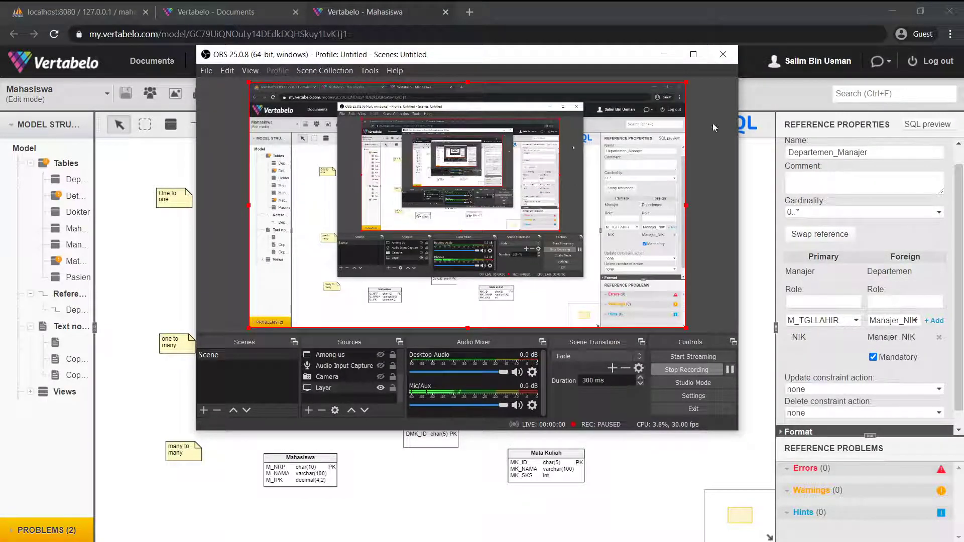
pyautogui.click(666, 57)
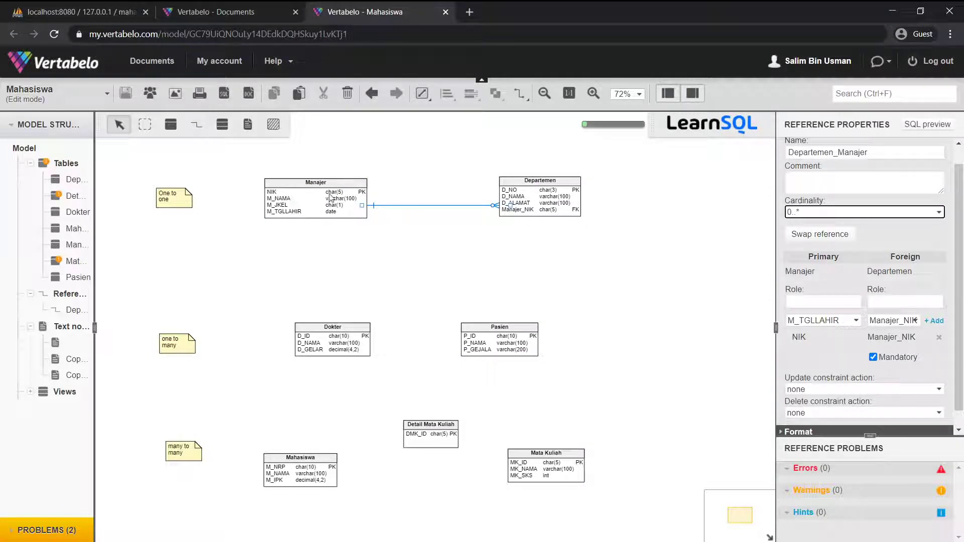
# Set the cardinality of the Manajer–Departemen reference to 0..1 and check the Departemen table's columns.
pyautogui.click(828, 216)
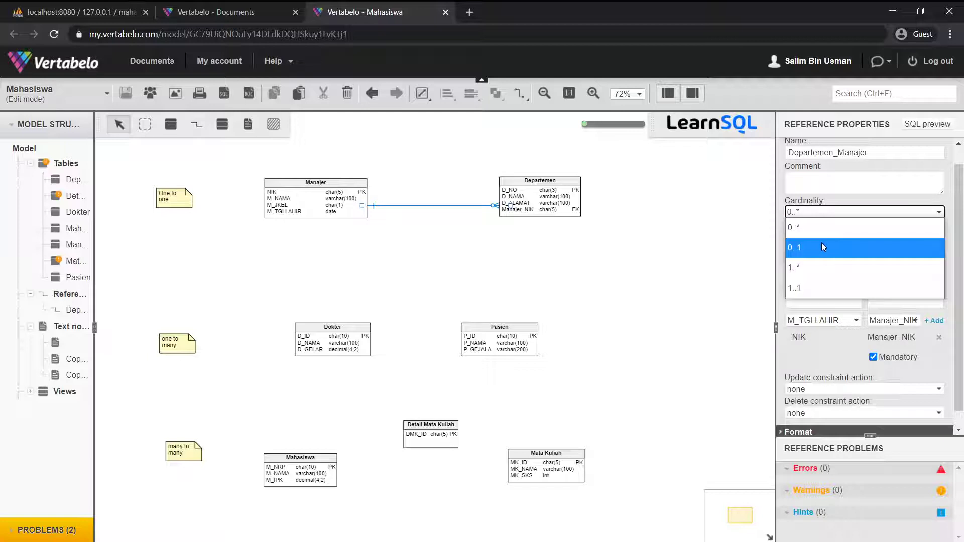
pyautogui.click(821, 247)
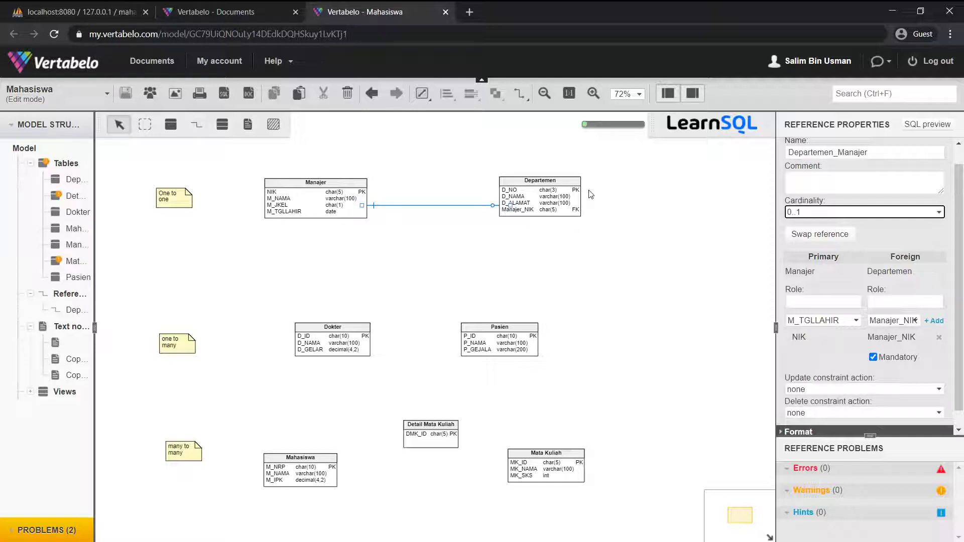
pyautogui.click(573, 213)
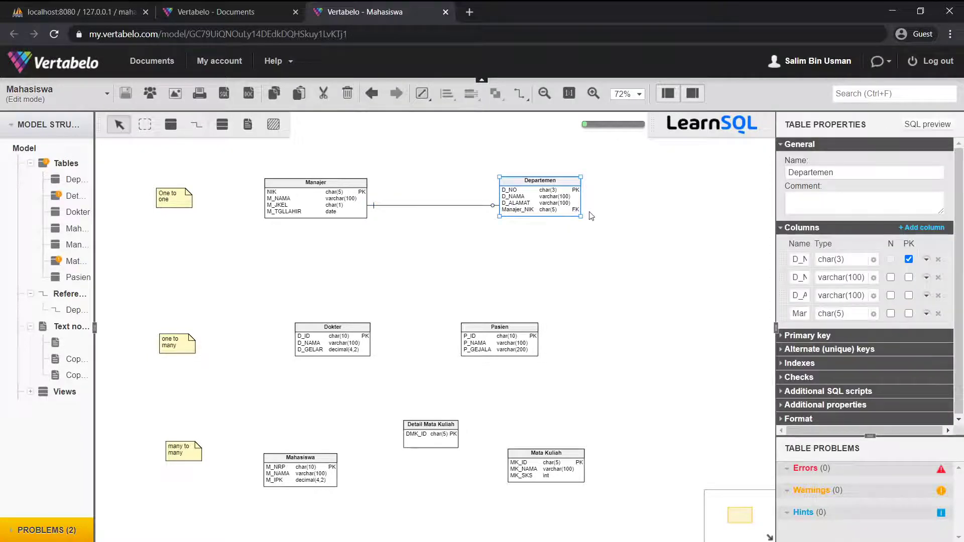
pyautogui.click(590, 219)
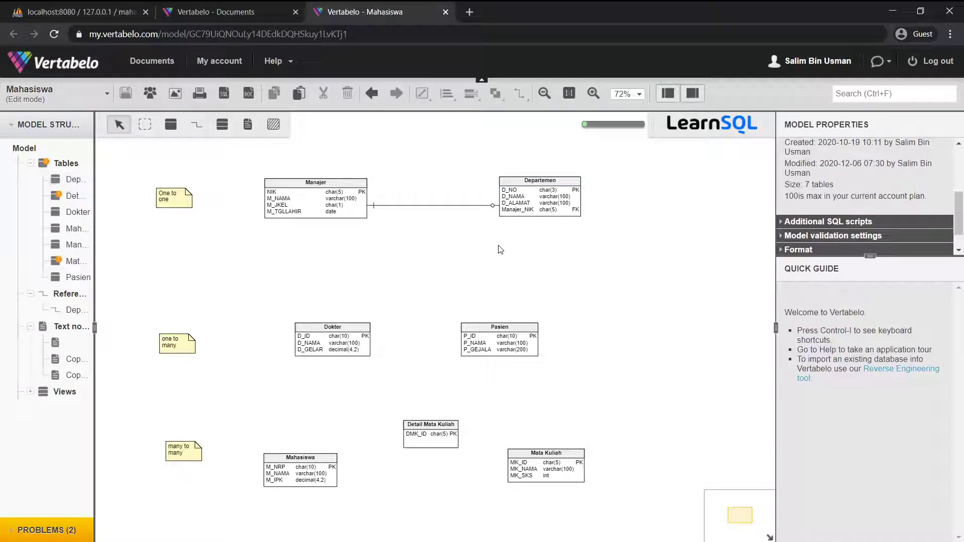
# Switch back to StarUML and add a fourth column named Manajer_NIK to the Departemen entity.
pyautogui.hotkey('alt', 'Tab')
pyautogui.press('Tab')
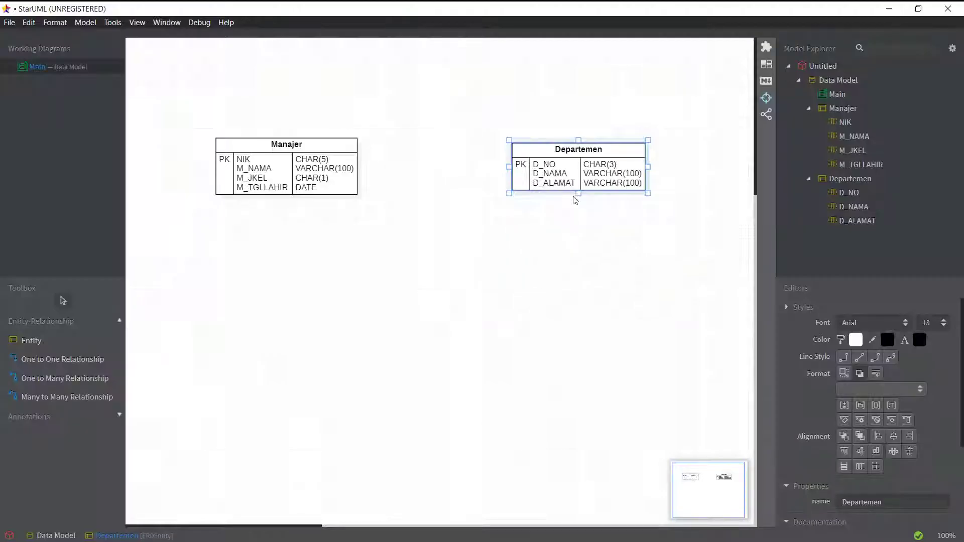
pyautogui.rightClick(597, 148)
pyautogui.moveTo(615, 157)
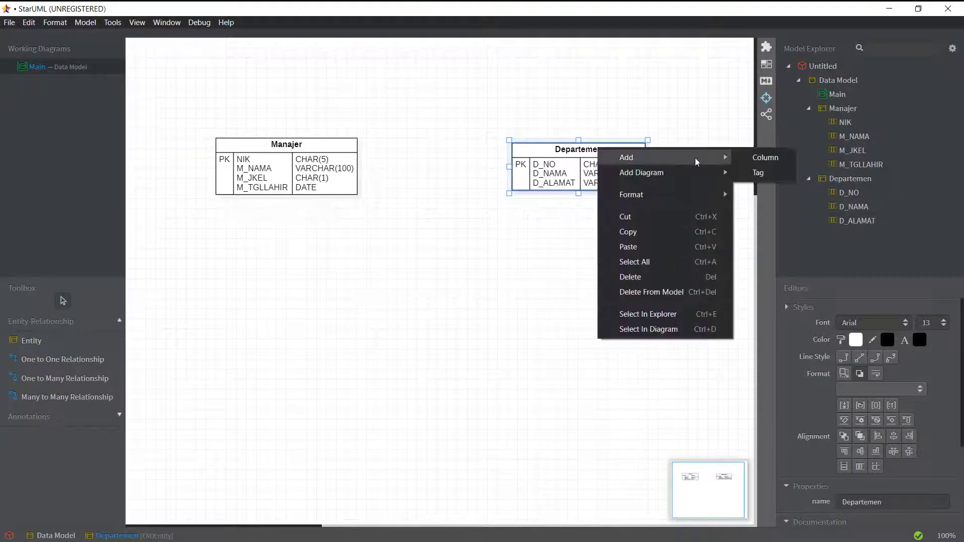
pyautogui.click(755, 163)
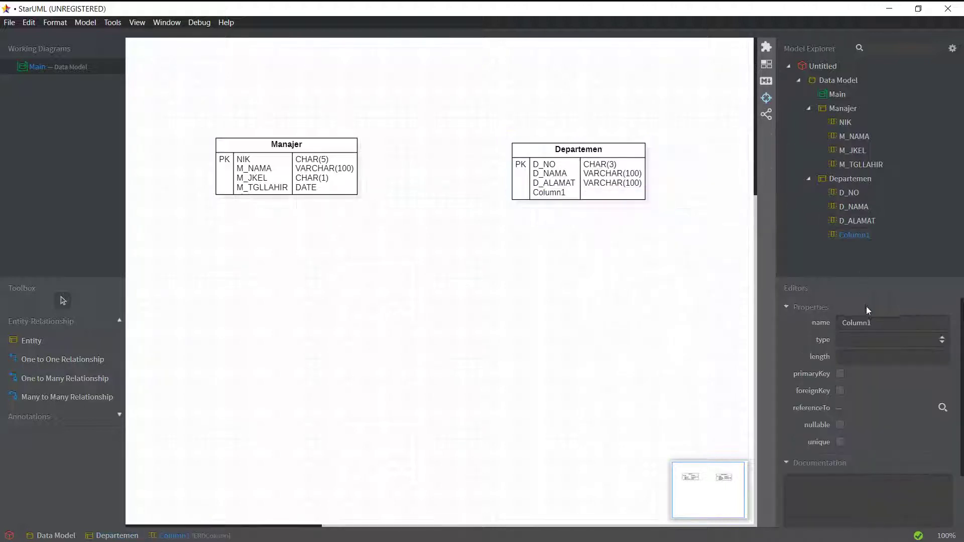
pyautogui.click(875, 322)
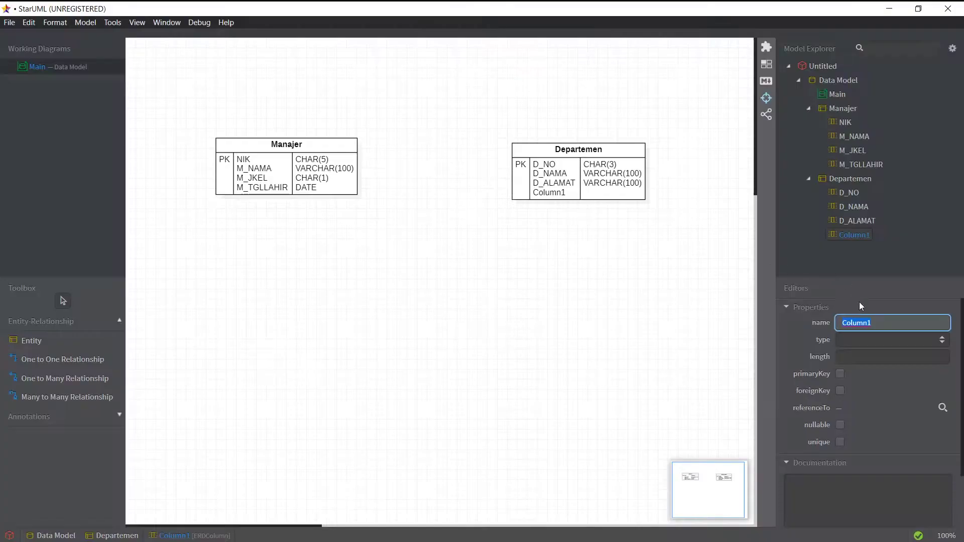
pyautogui.write('Manajer')
pyautogui.press('Return')
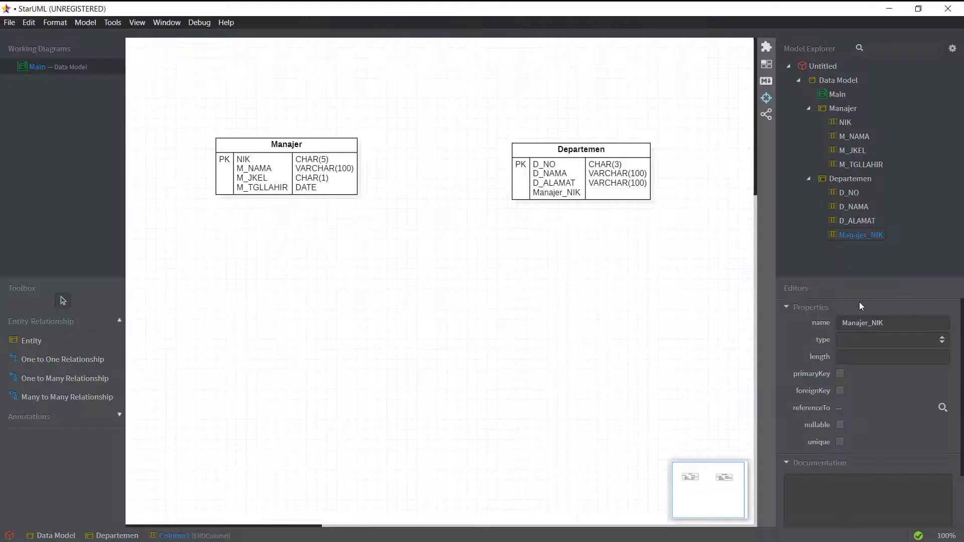
# Set the Manajer_NIK column's type to CHAR and its length to 5, and mark it as a foreign key.
pyautogui.click(941, 339)
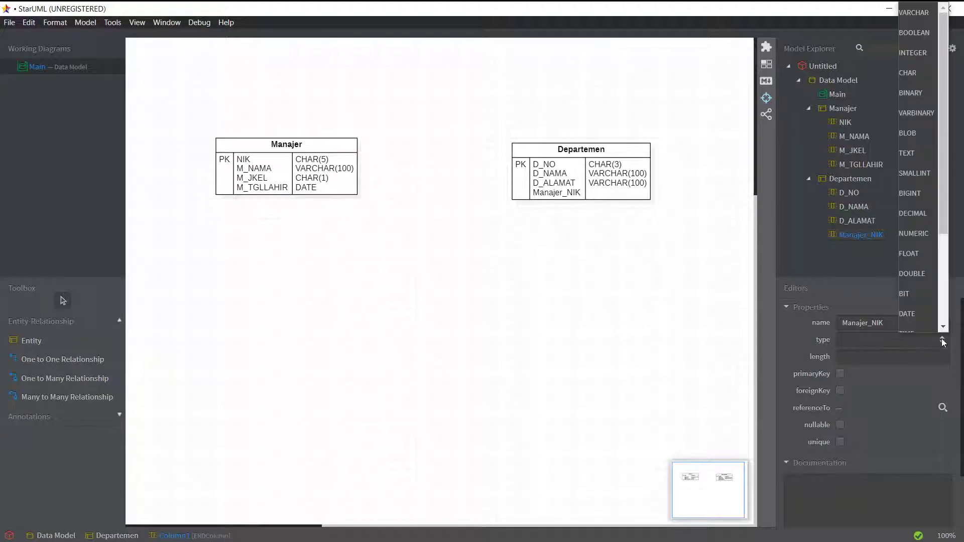
pyautogui.click(921, 72)
pyautogui.click(876, 357)
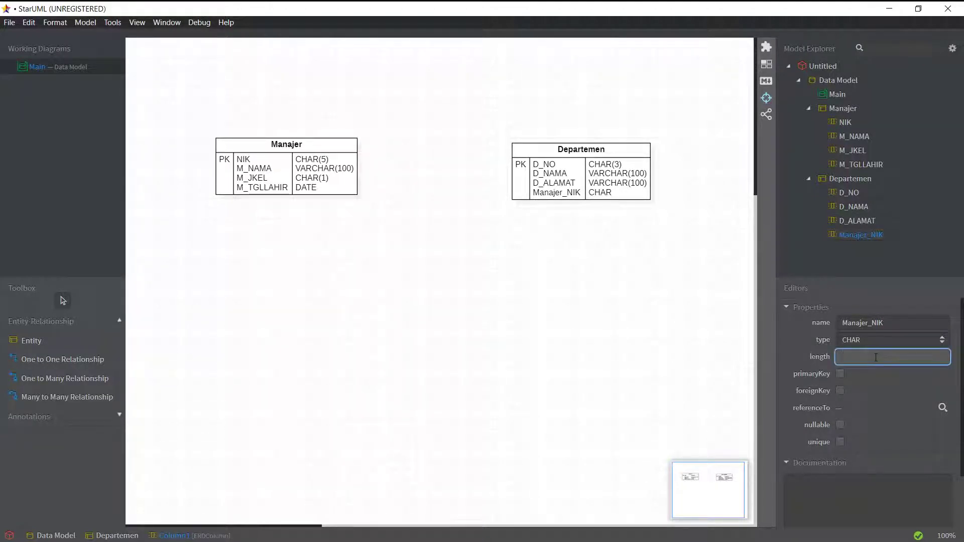
pyautogui.write('5')
pyautogui.press('Return')
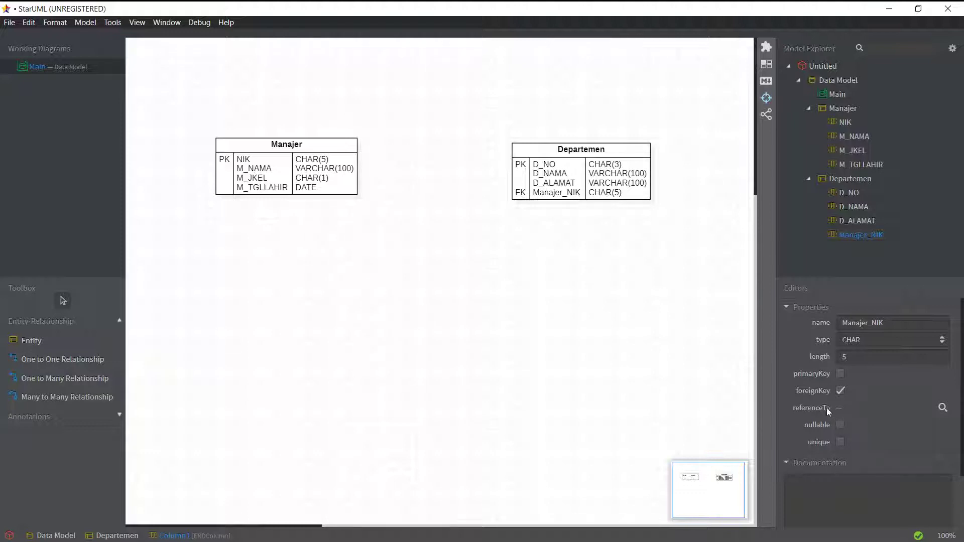
# Make the Manajer_NIK foreign key reference the NIK column of the Manajer entity.
pyautogui.click(943, 408)
pyautogui.click(380, 233)
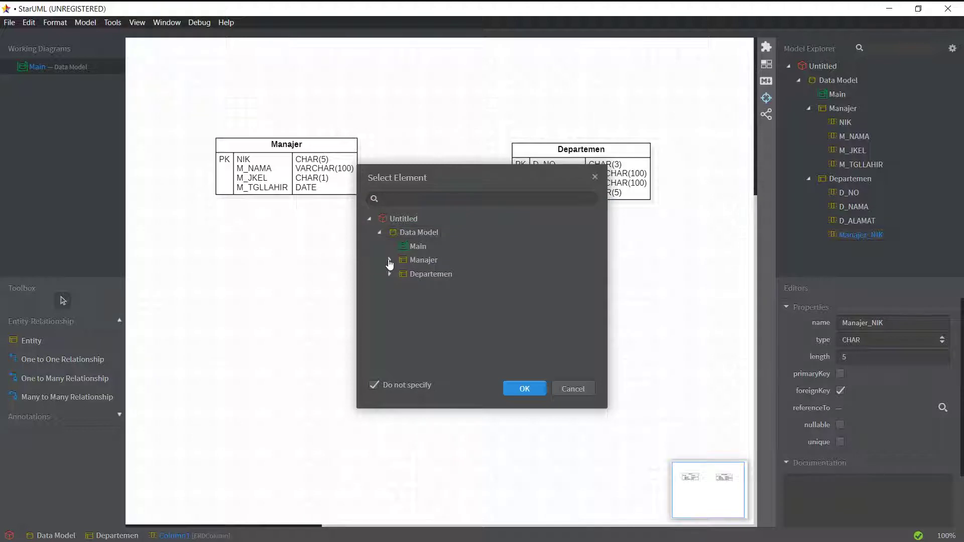
pyautogui.click(389, 260)
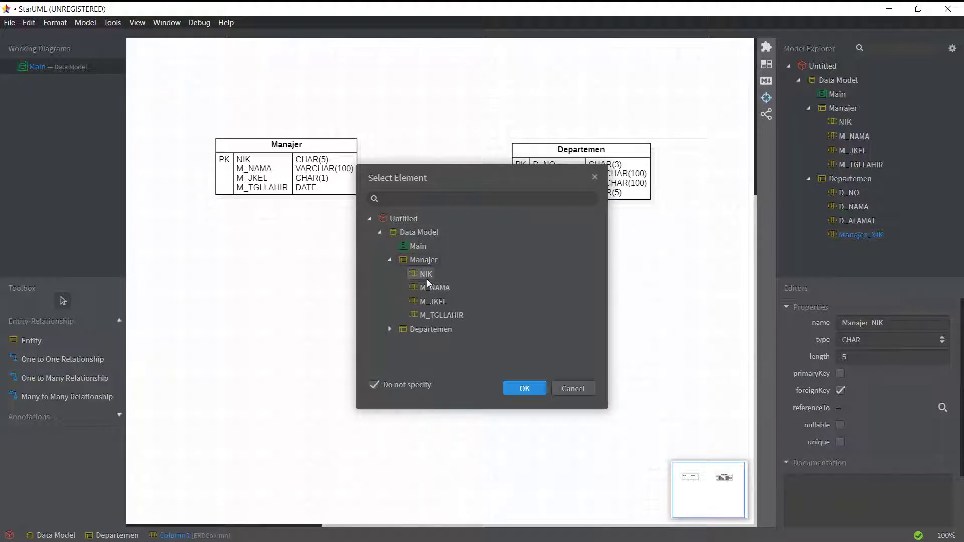
pyautogui.moveTo(448, 179); pyautogui.dragTo(403, 223)
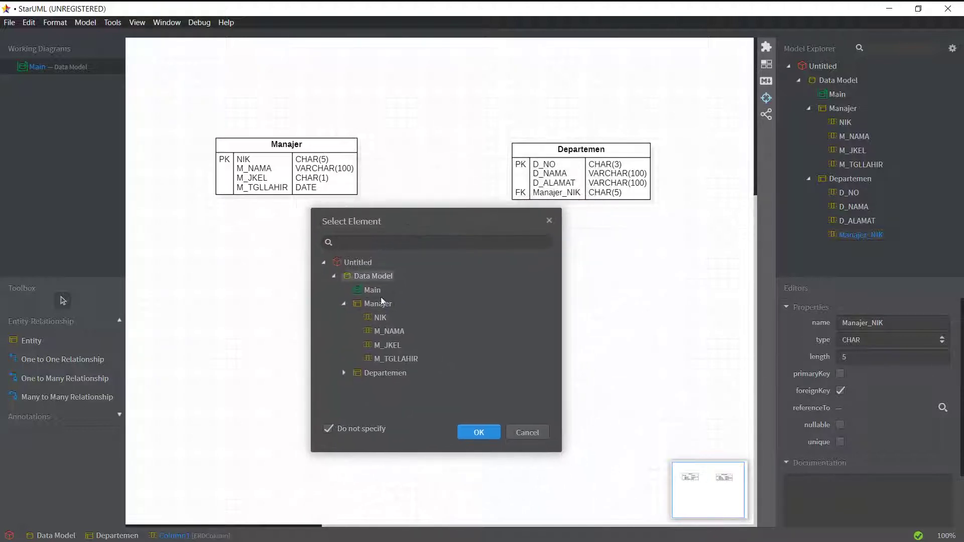
pyautogui.click(377, 317)
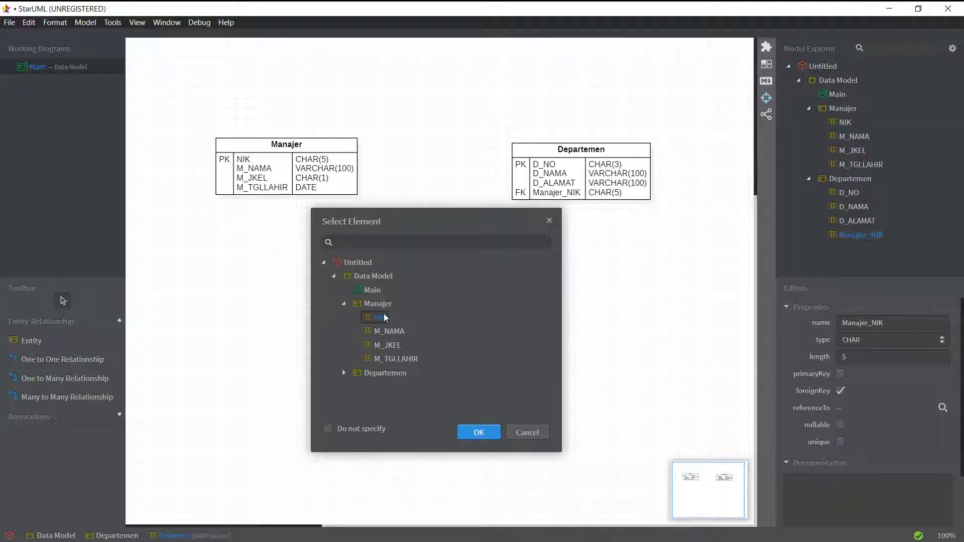
pyautogui.click(480, 433)
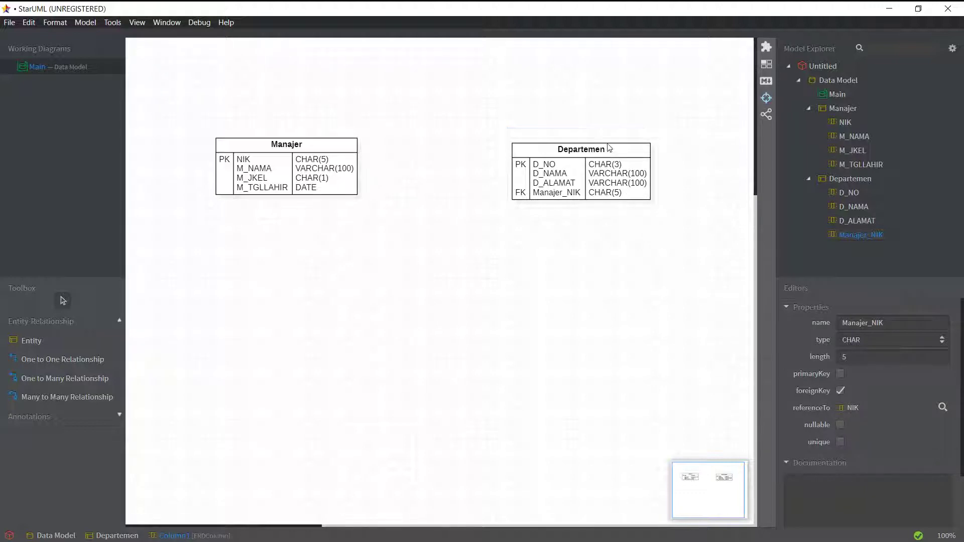
# Move the Departemen entity slightly up and draw a one-to-one relationship from Manajer to Departemen.
pyautogui.moveTo(609, 147); pyautogui.dragTo(609, 137)
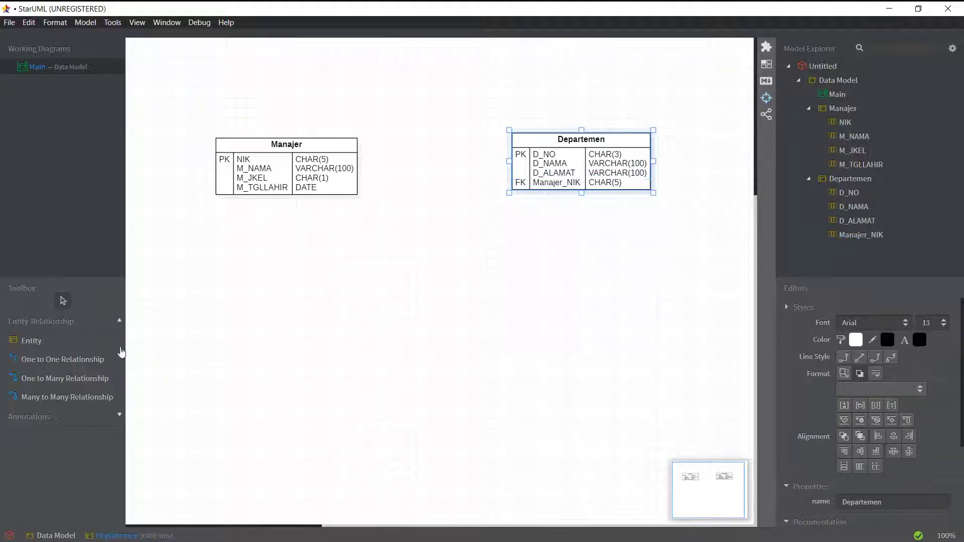
pyautogui.click(85, 359)
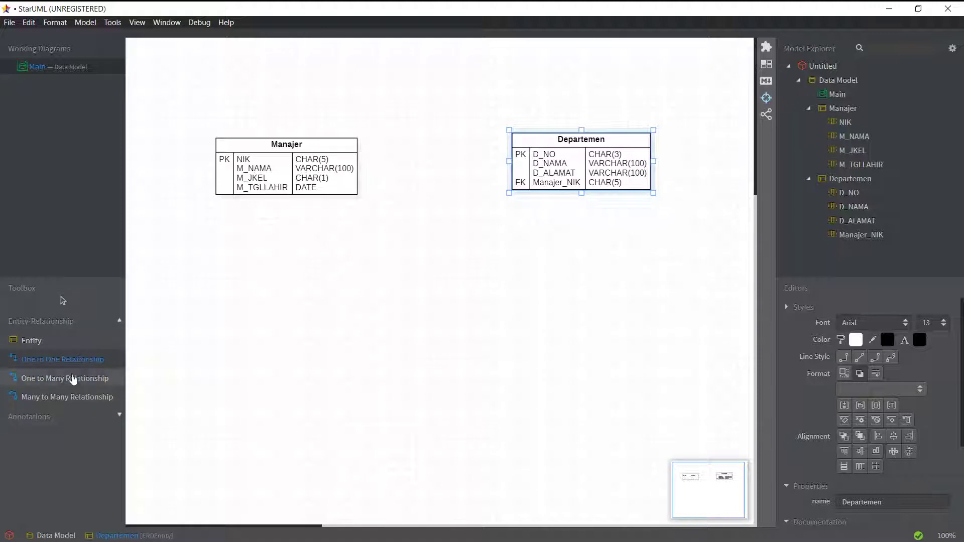
pyautogui.moveTo(347, 164); pyautogui.dragTo(531, 173)
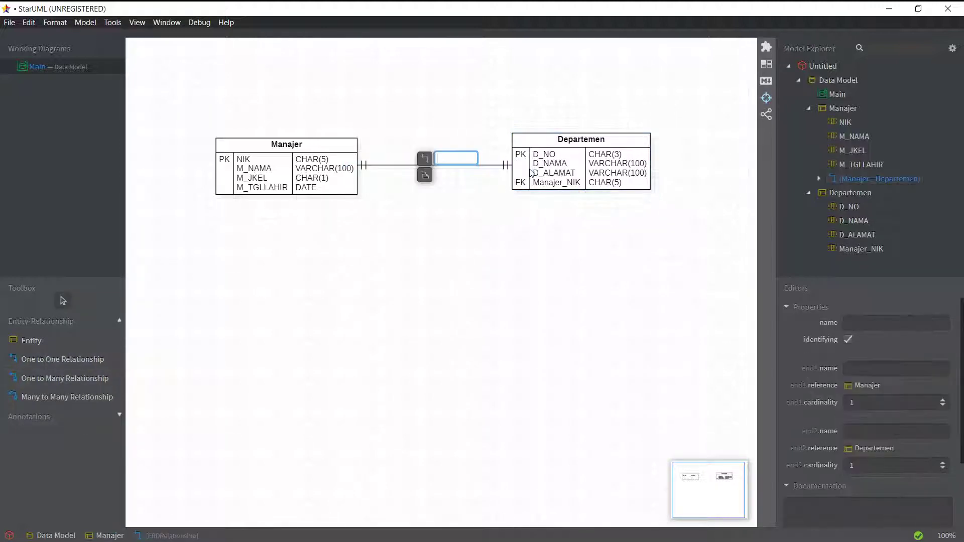
pyautogui.click(459, 125)
pyautogui.hotkey('alt', 'Tab')
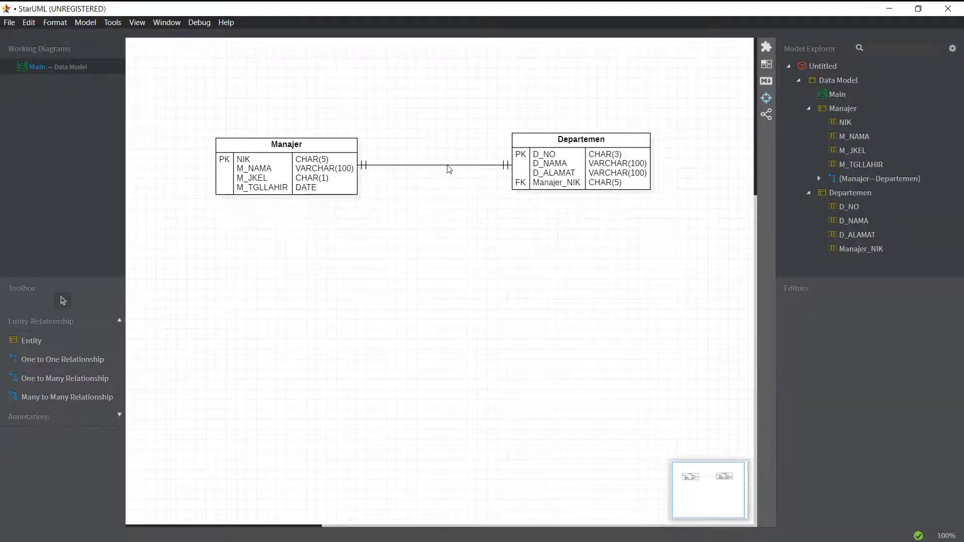
# Set the cardinality of both ends of the Manajer–Departemen relationship to 0..1.
pyautogui.click(450, 169)
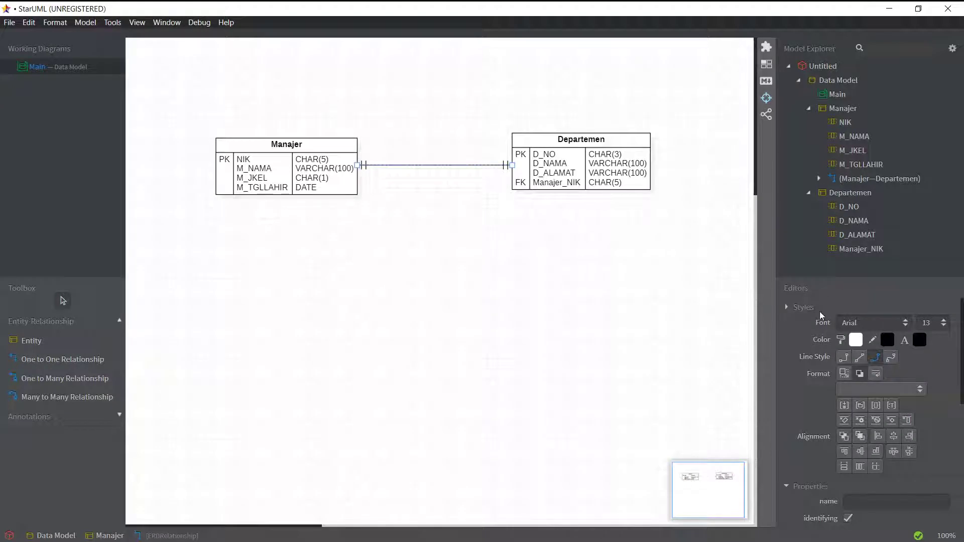
pyautogui.scroll(-4, 876, 379)
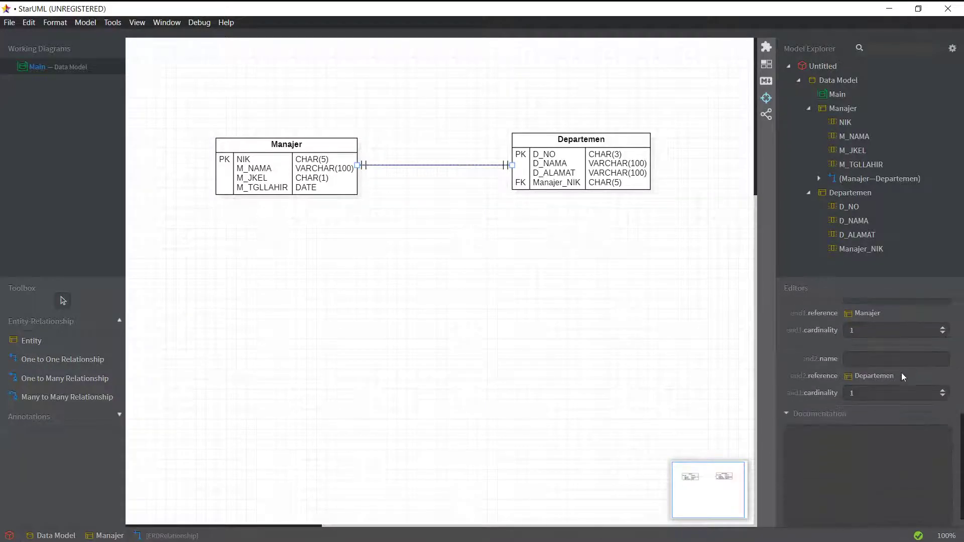
pyautogui.click(943, 393)
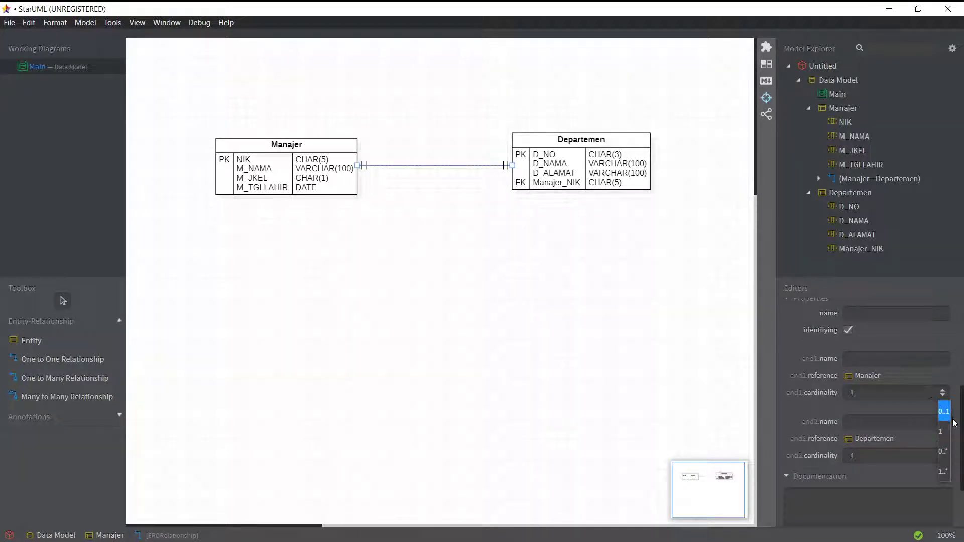
pyautogui.click(944, 411)
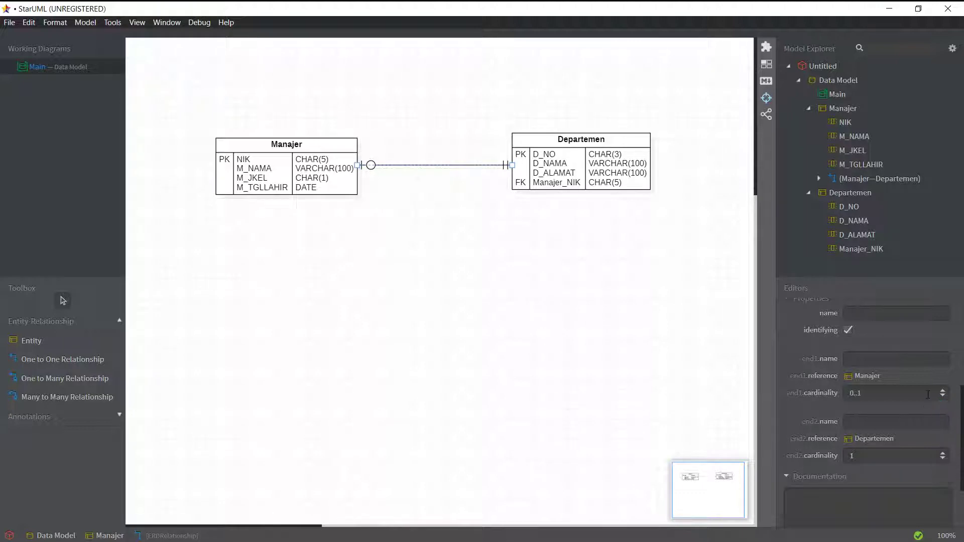
pyautogui.click(943, 455)
pyautogui.click(944, 375)
pyautogui.click(943, 392)
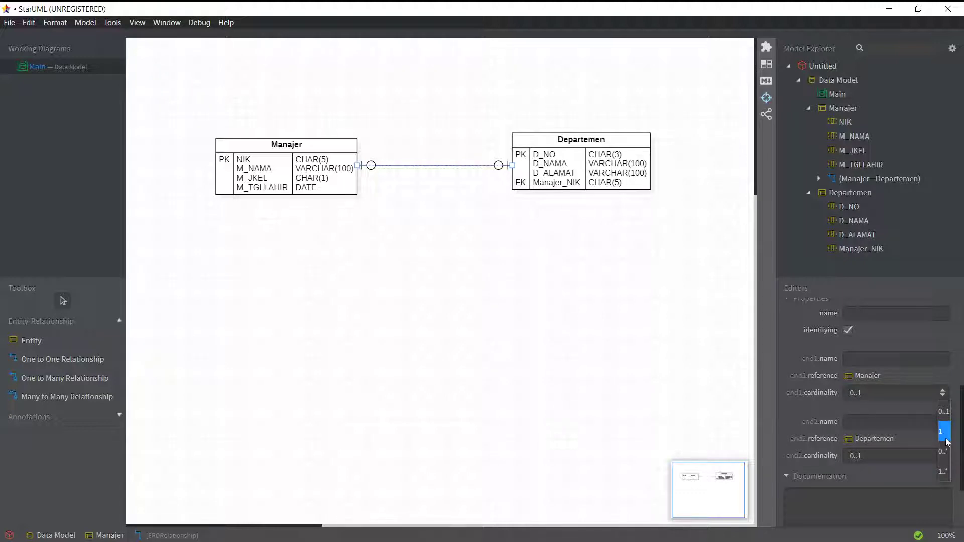
pyautogui.click(944, 412)
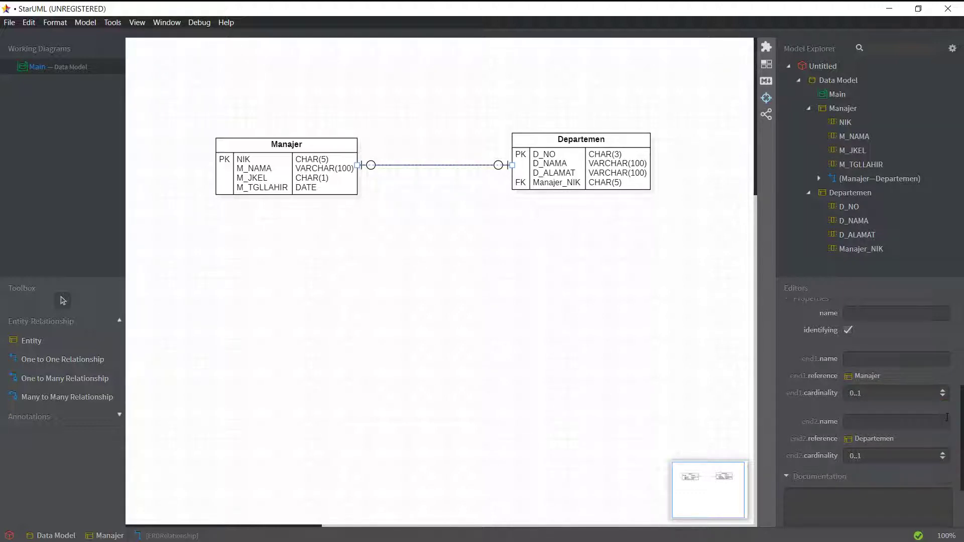
# Set the relationship's cardinality to 1 at the Manajer end and 0..1 at the Departemen end.
pyautogui.click(942, 457)
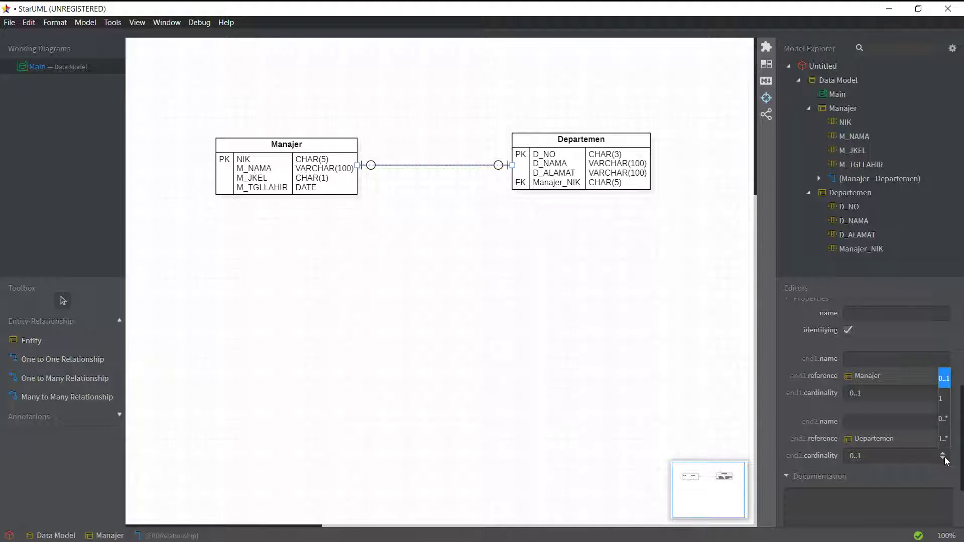
pyautogui.click(948, 401)
pyautogui.click(944, 393)
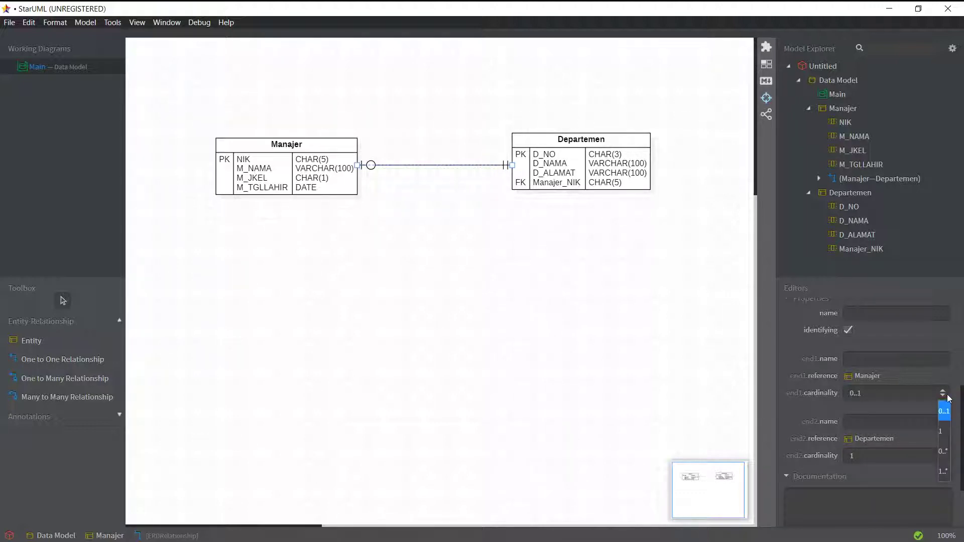
pyautogui.click(944, 431)
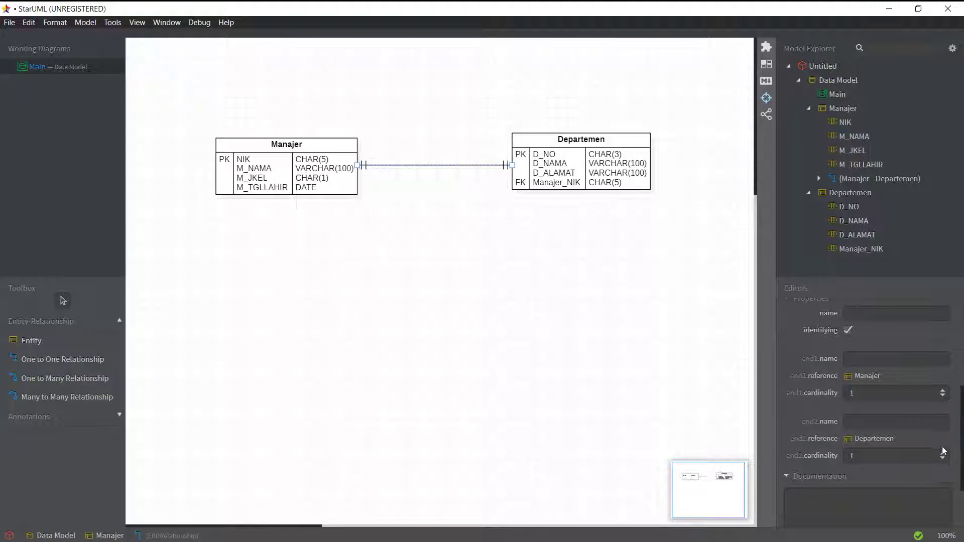
pyautogui.click(943, 456)
pyautogui.click(948, 379)
pyautogui.click(464, 111)
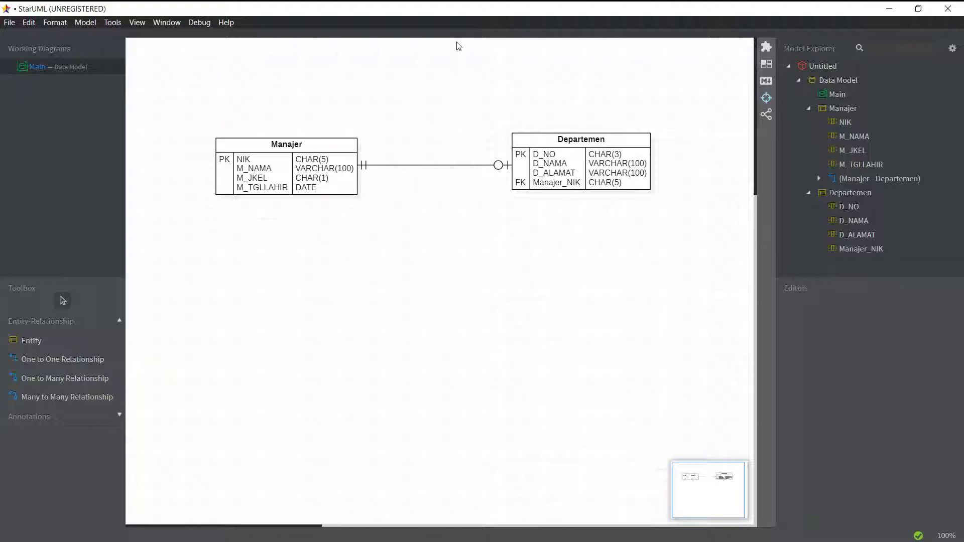
# Check the reference model in Vertabelo, return to StarUML and add an entity named Dokter below Manajer.
pyautogui.hotkey('alt', 'Tab')
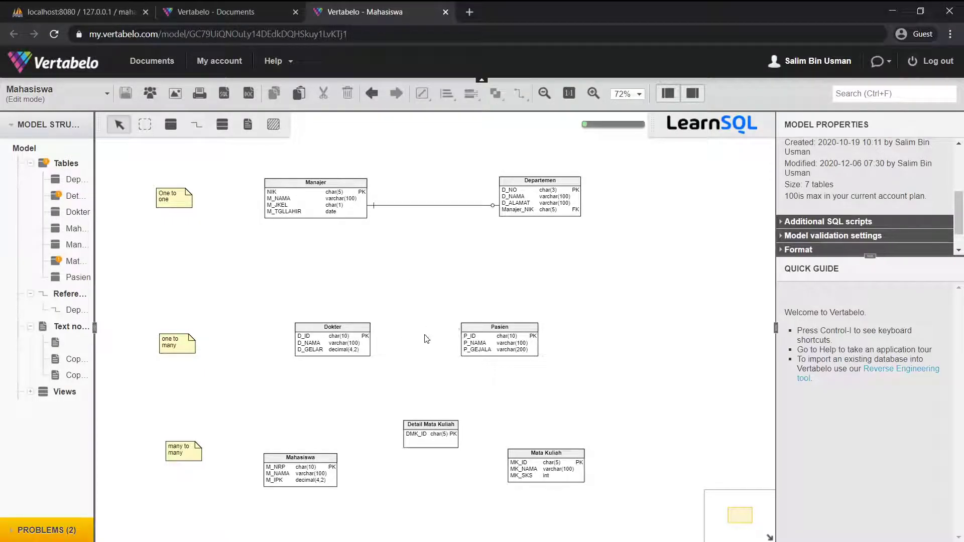
pyautogui.hotkey('alt', 'Tab')
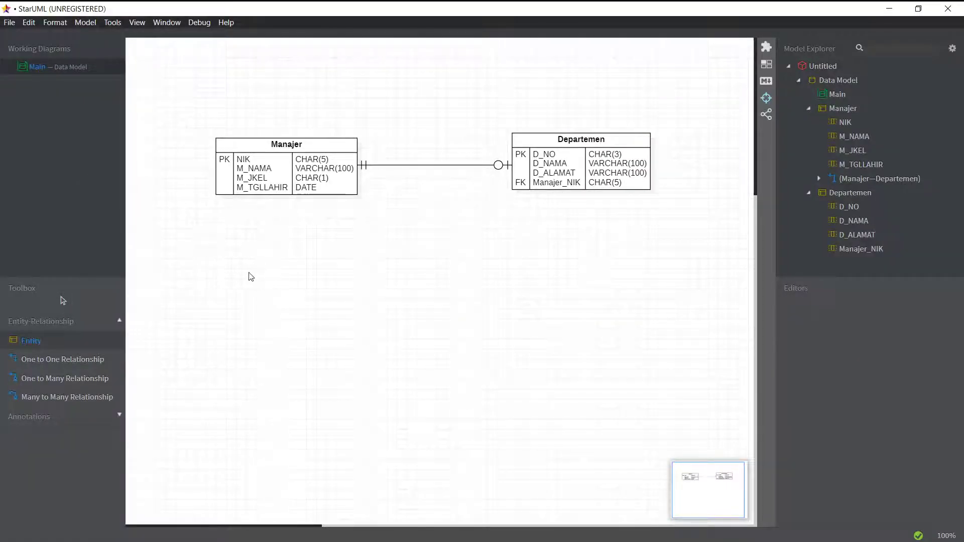
pyautogui.click(271, 270)
pyautogui.write('Dok')
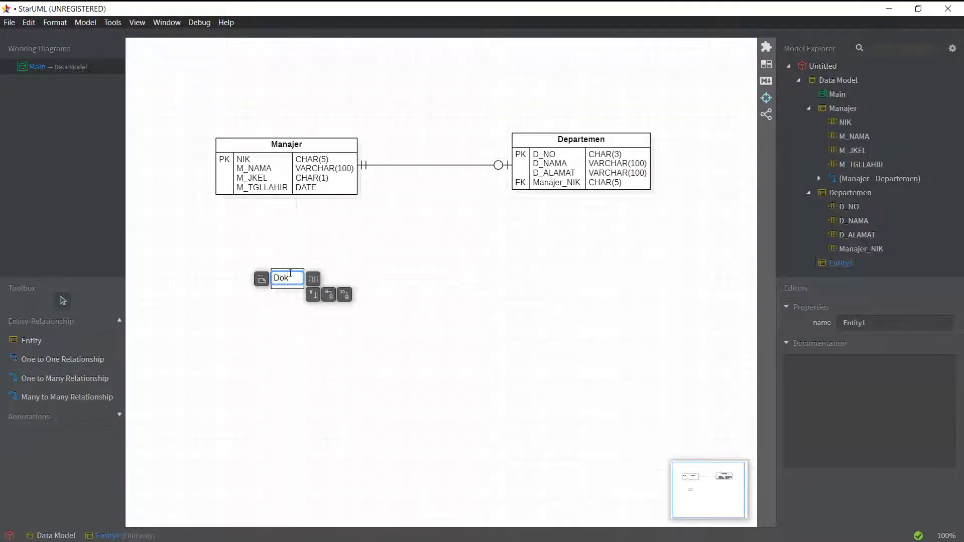
pyautogui.write('ter')
pyautogui.press('Return')
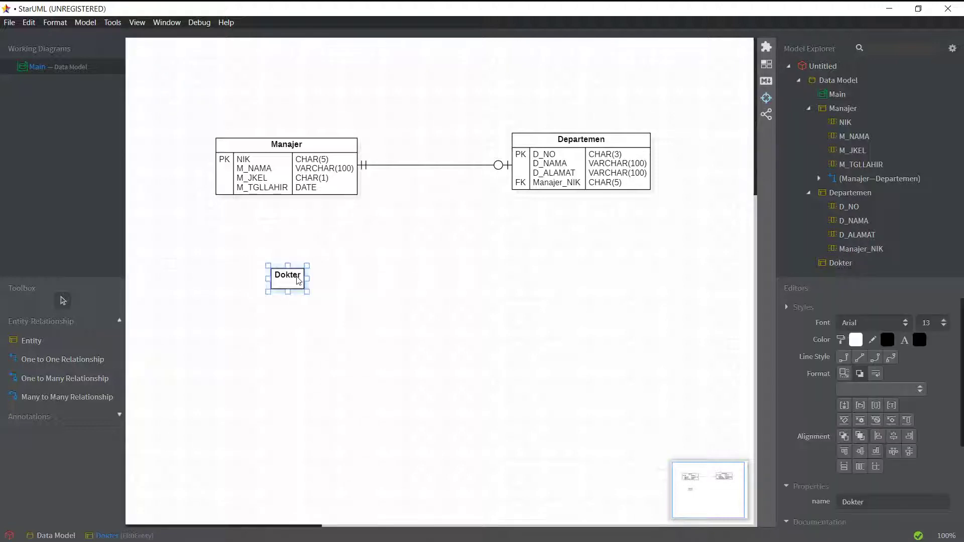
# Add a column named D_ID to the Dokter entity.
pyautogui.rightClick(297, 278)
pyautogui.moveTo(327, 284)
pyautogui.click(463, 285)
pyautogui.click(884, 322)
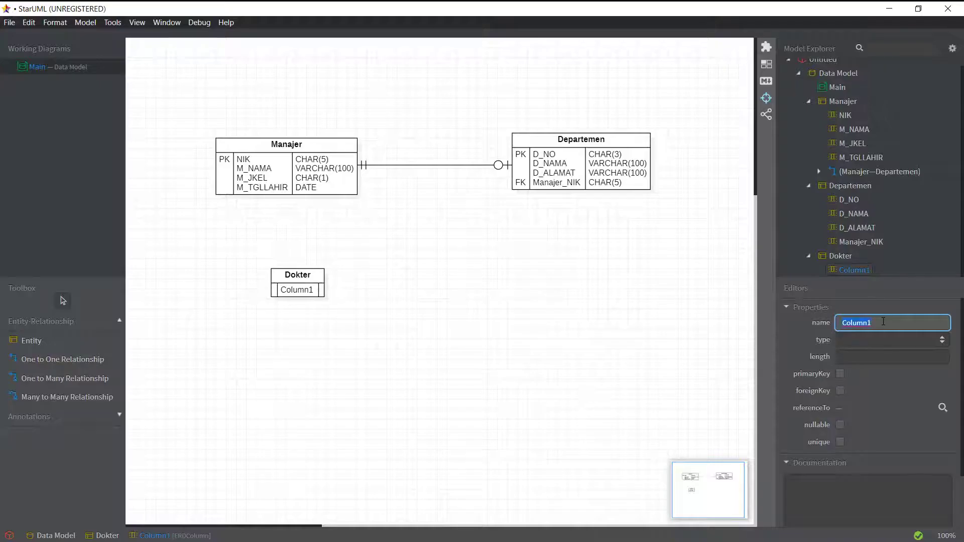
pyautogui.write('D_ID')
# Add two more columns with default names to the Dokter entity.
pyautogui.rightClick(298, 275)
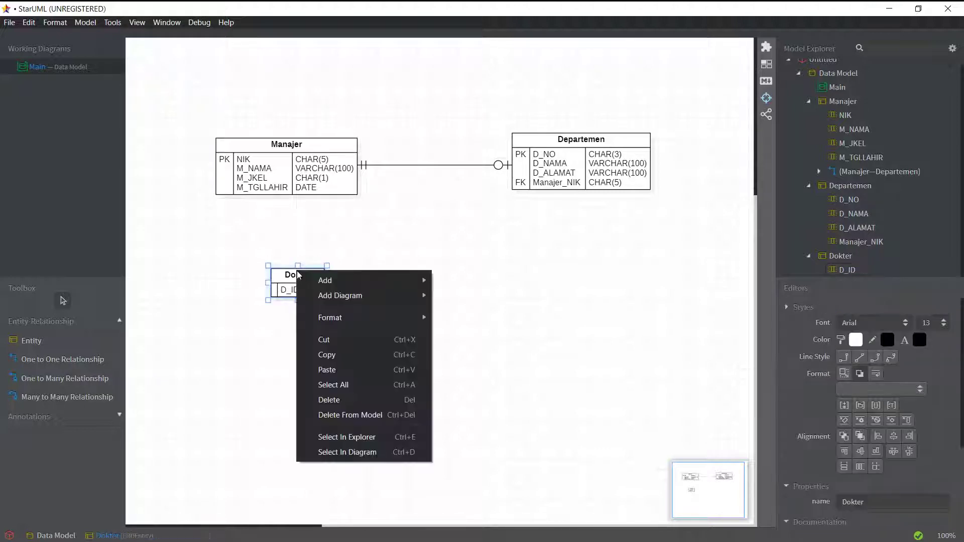
pyautogui.moveTo(369, 281)
pyautogui.click(454, 281)
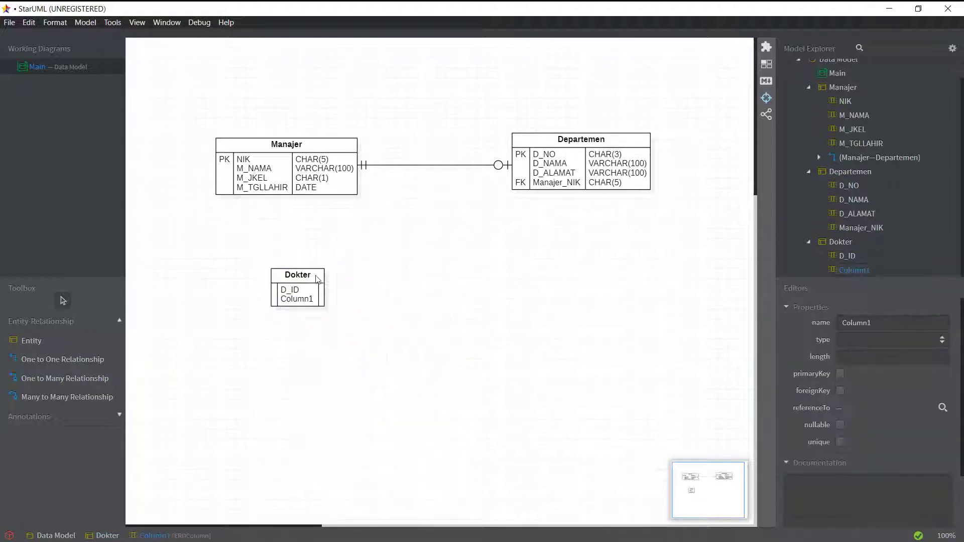
pyautogui.rightClick(315, 275)
pyautogui.click(475, 281)
# Check the tables in Vertabelo, return to StarUML and add an entity named Pasien level with Dokter, below Departemen.
pyautogui.hotkey('alt', 'Tab')
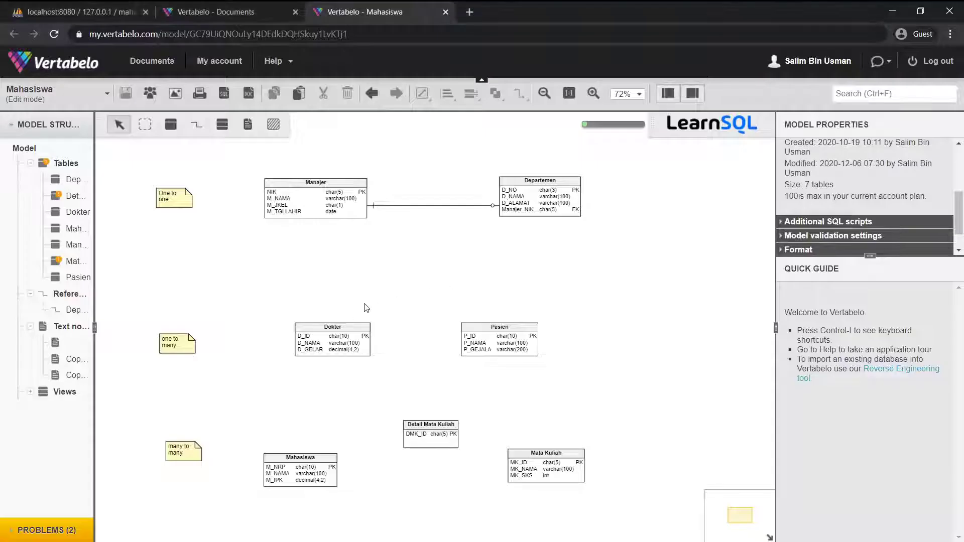
pyautogui.hotkey('alt', 'Tab')
pyautogui.click(44, 347)
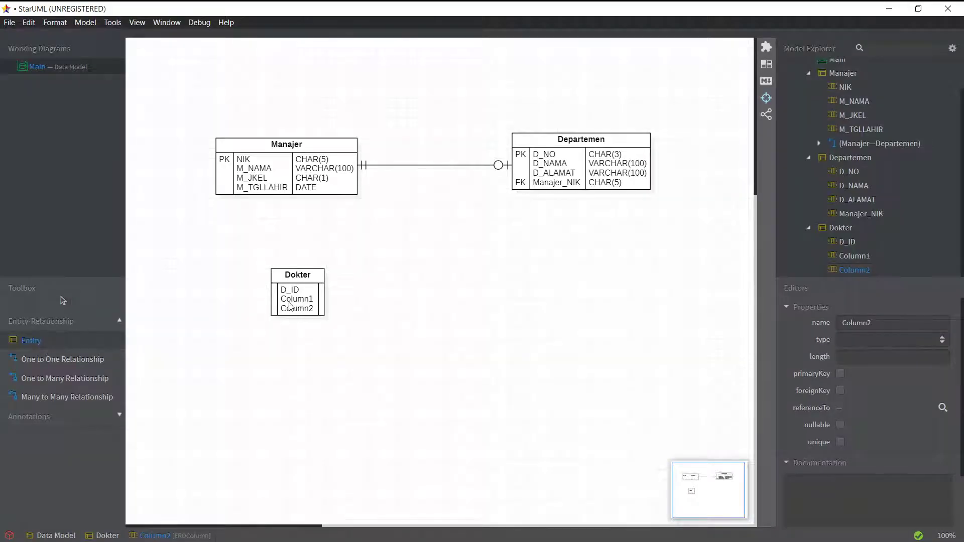
pyautogui.click(477, 273)
pyautogui.write('Pasien')
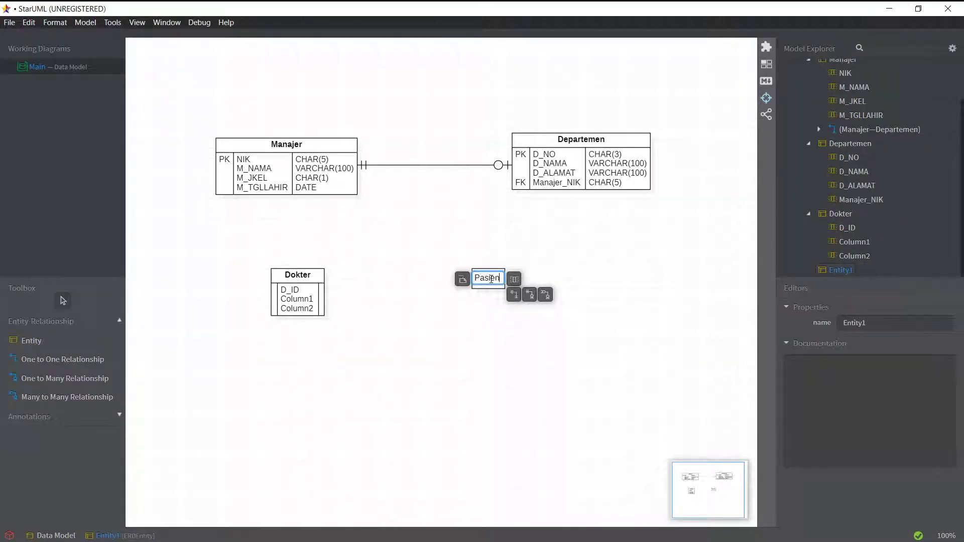
pyautogui.press('Return')
pyautogui.click(500, 281)
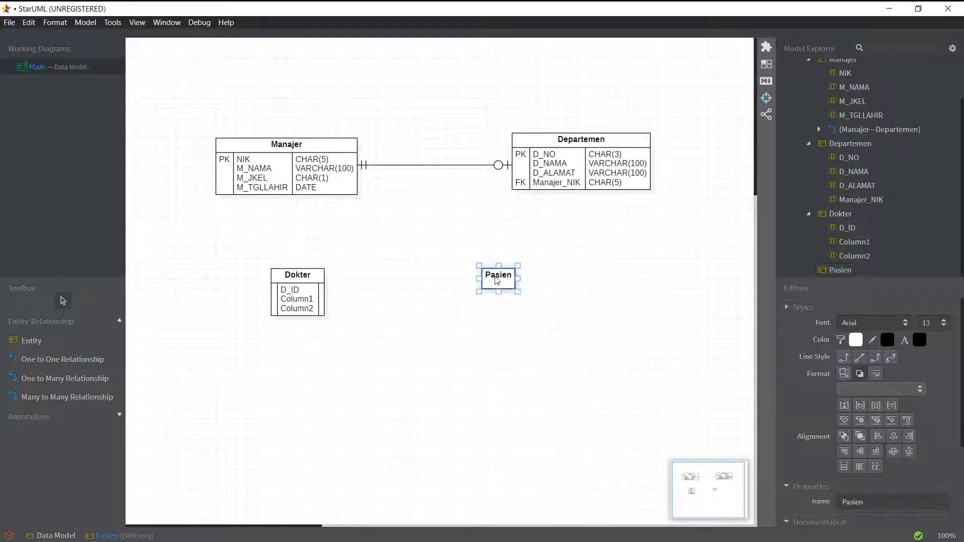
# Add three columns with default names to the Pasien entity.
pyautogui.rightClick(495, 277)
pyautogui.moveTo(612, 286)
pyautogui.click(669, 287)
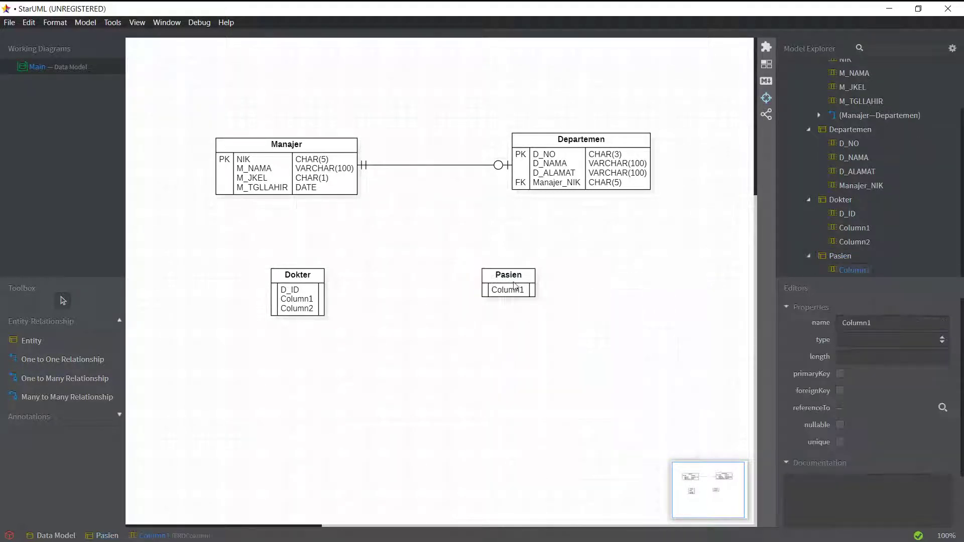
pyautogui.rightClick(512, 282)
pyautogui.moveTo(577, 289)
pyautogui.click(658, 289)
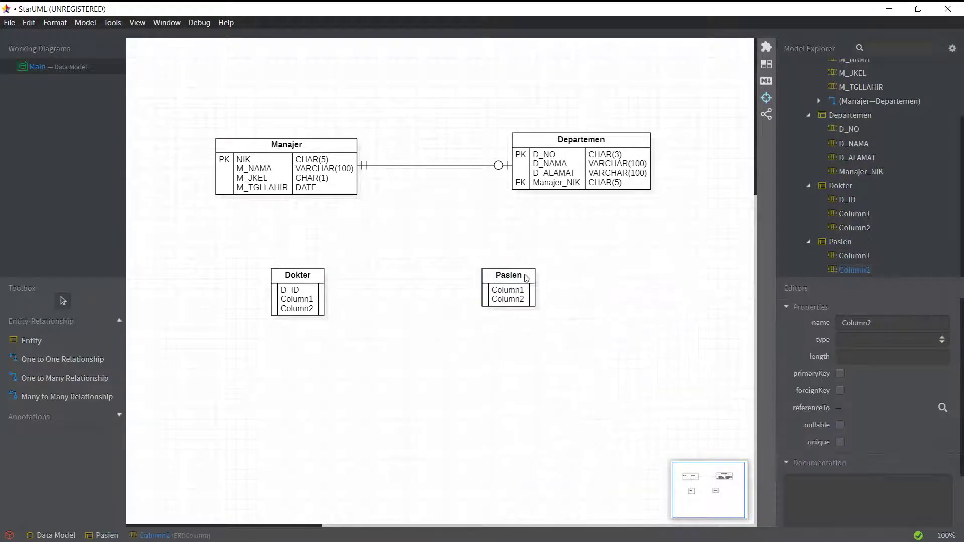
pyautogui.rightClick(533, 279)
pyautogui.click(688, 282)
# Move the Dokter entity slightly up and make its D_ID column a CHAR primary key with length 10.
pyautogui.moveTo(288, 284); pyautogui.dragTo(288, 279)
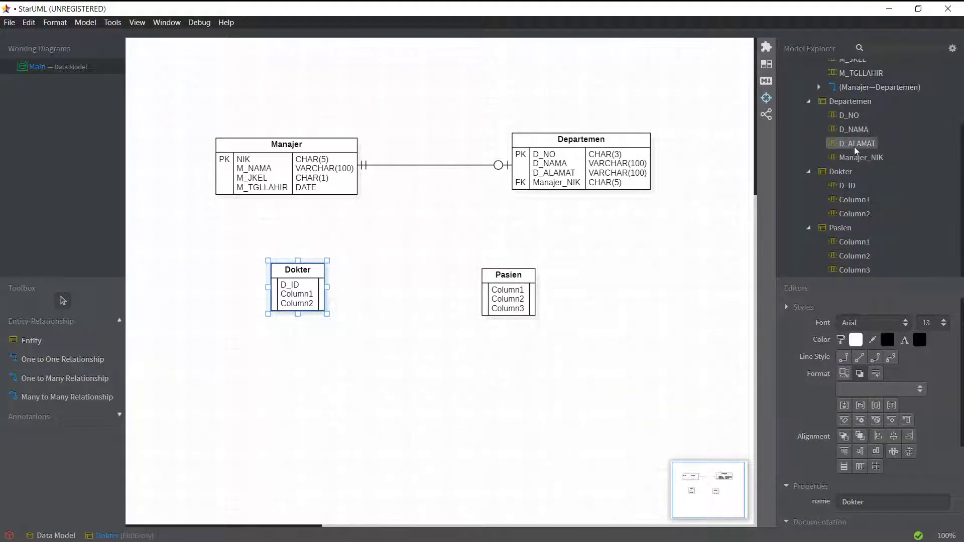
pyautogui.click(852, 186)
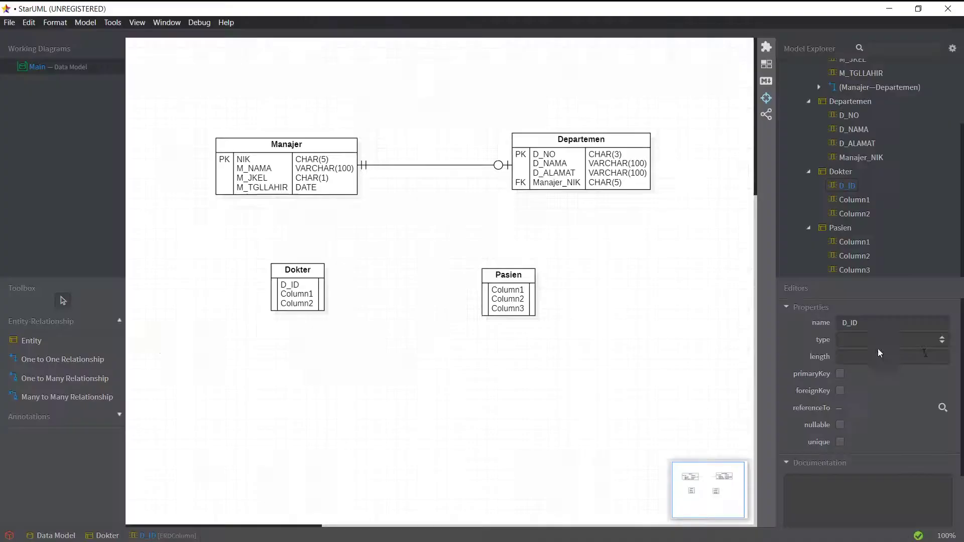
pyautogui.click(943, 342)
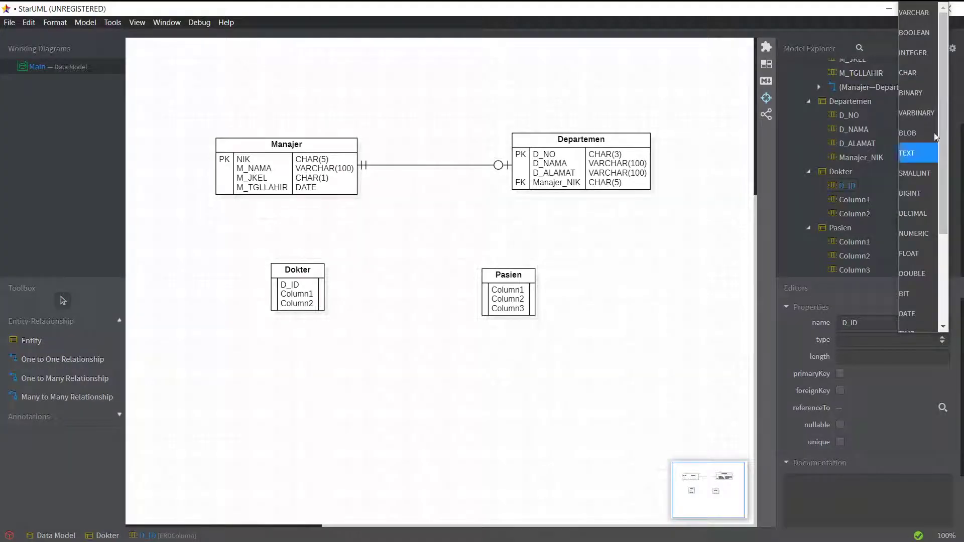
pyautogui.click(907, 73)
pyautogui.click(859, 358)
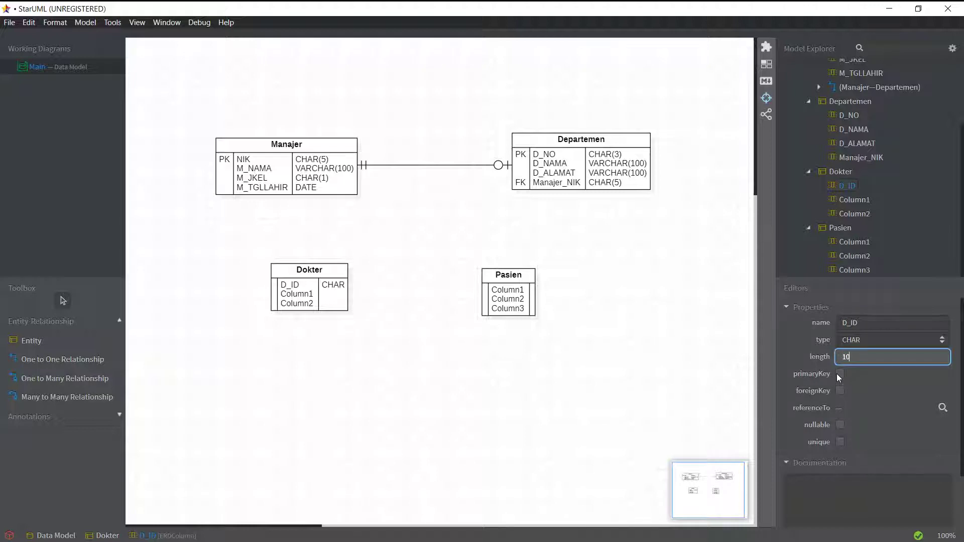
pyautogui.press('Return')
pyautogui.click(840, 374)
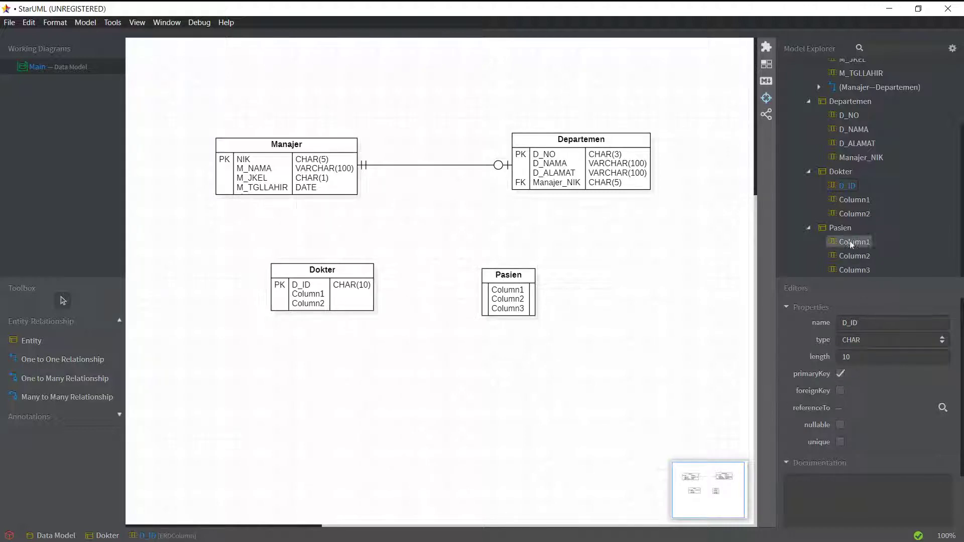
# Rename Column1 of the Dokter entity to D_NAMA and give it type VARCHAR with length 100.
pyautogui.click(848, 199)
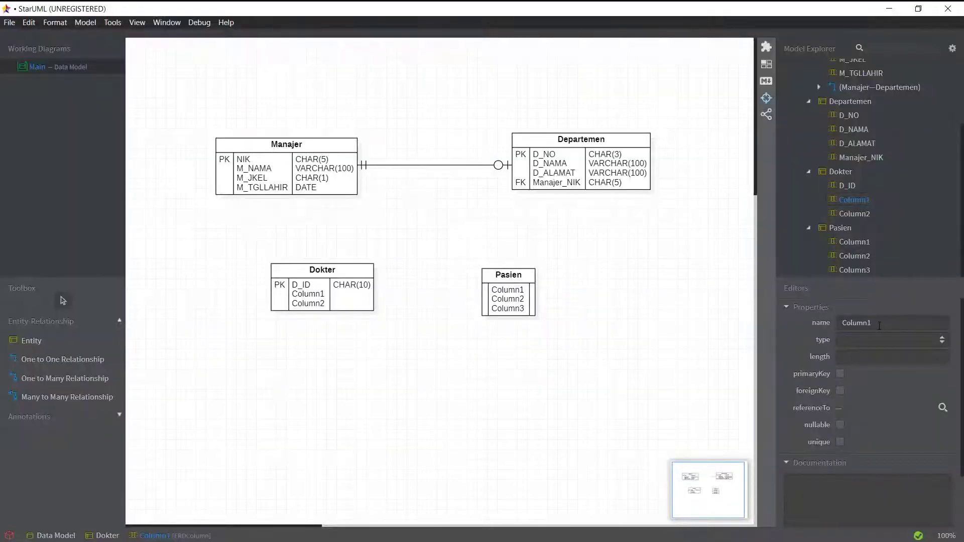
pyautogui.doubleClick(879, 326)
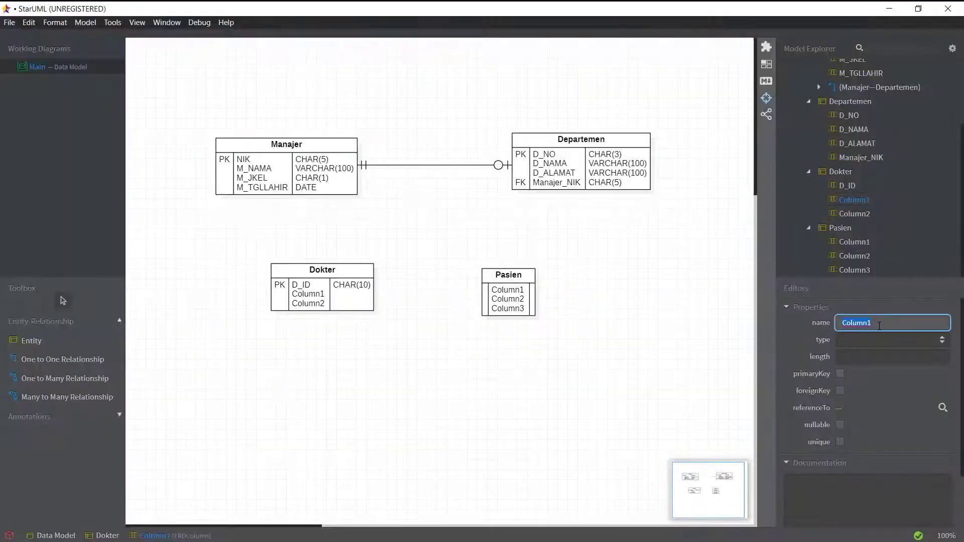
pyautogui.write('D_NAMA')
pyautogui.press('Return')
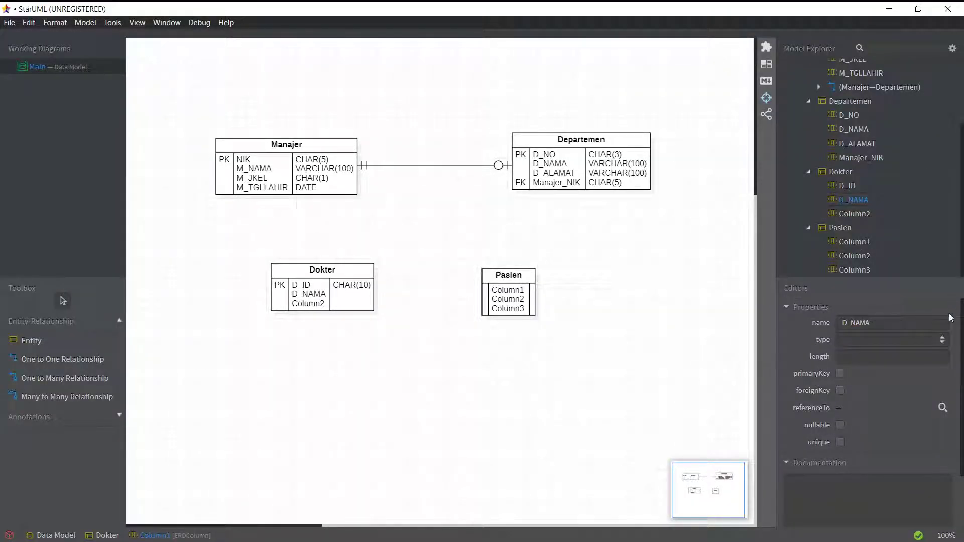
pyautogui.click(942, 340)
pyautogui.click(913, 19)
pyautogui.click(866, 357)
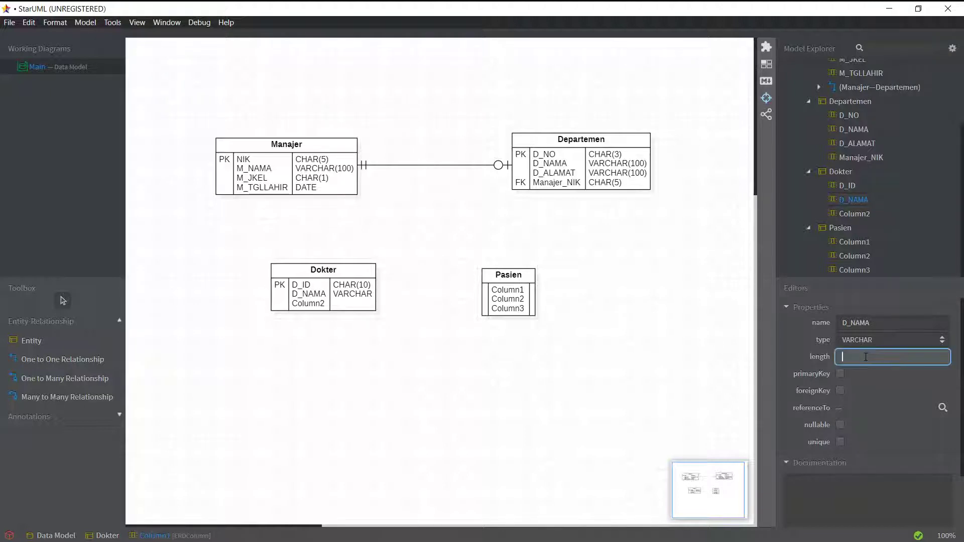
pyautogui.write('100')
# Check the Dokter table in Vertabelo, return to StarUML and define Column2 of Dokter as D_GELAR with type DECIMAL and length 4.
pyautogui.click(852, 214)
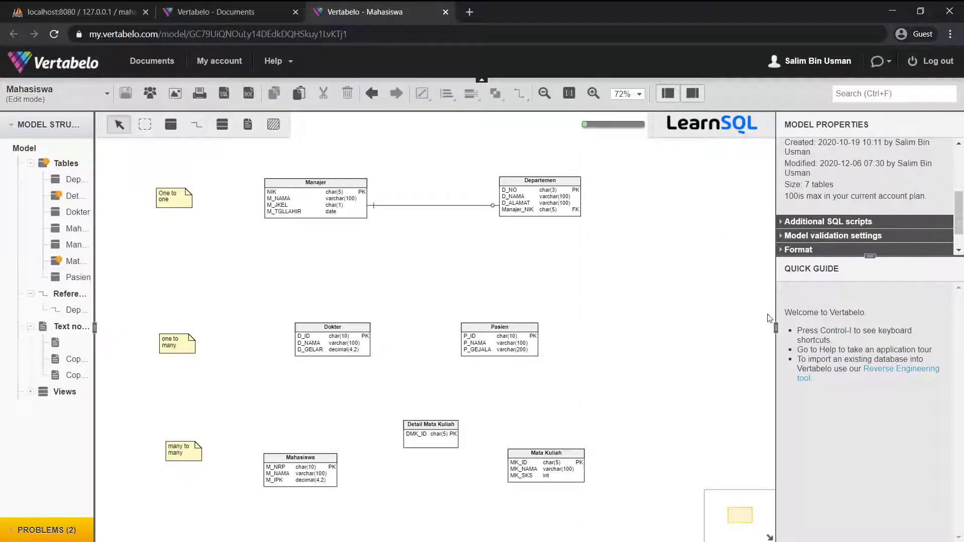
pyautogui.hotkey('alt', 'Tab')
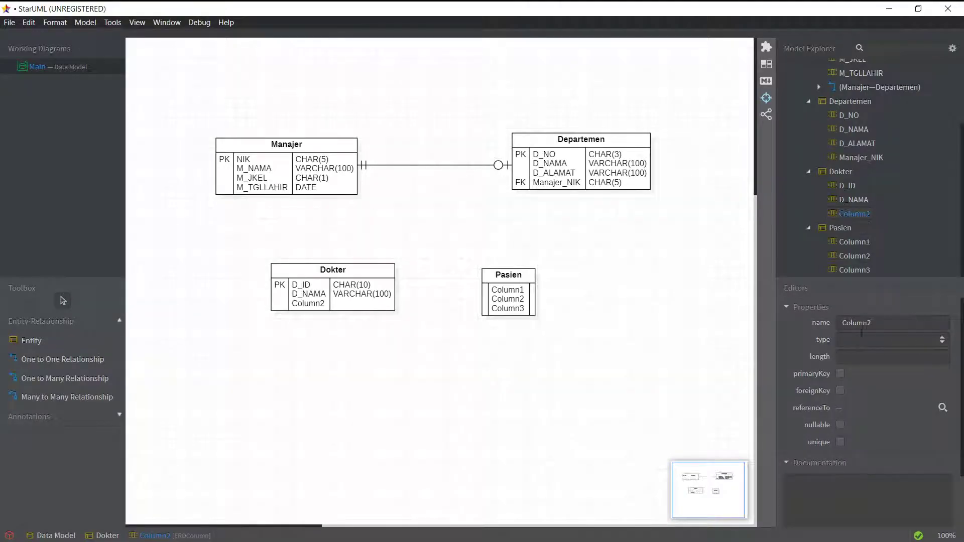
pyautogui.doubleClick(866, 324)
pyautogui.write('D')
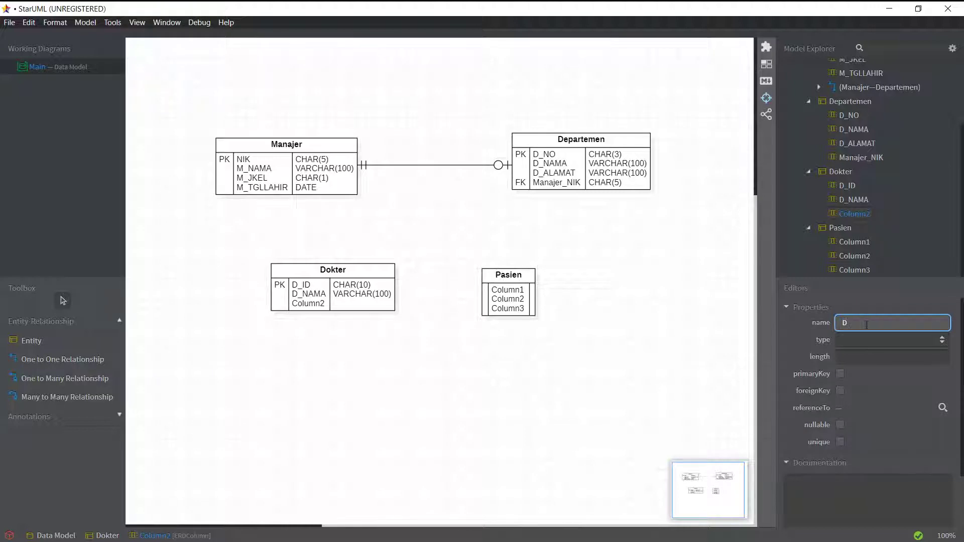
pyautogui.write('_GELAR')
pyautogui.press('Return')
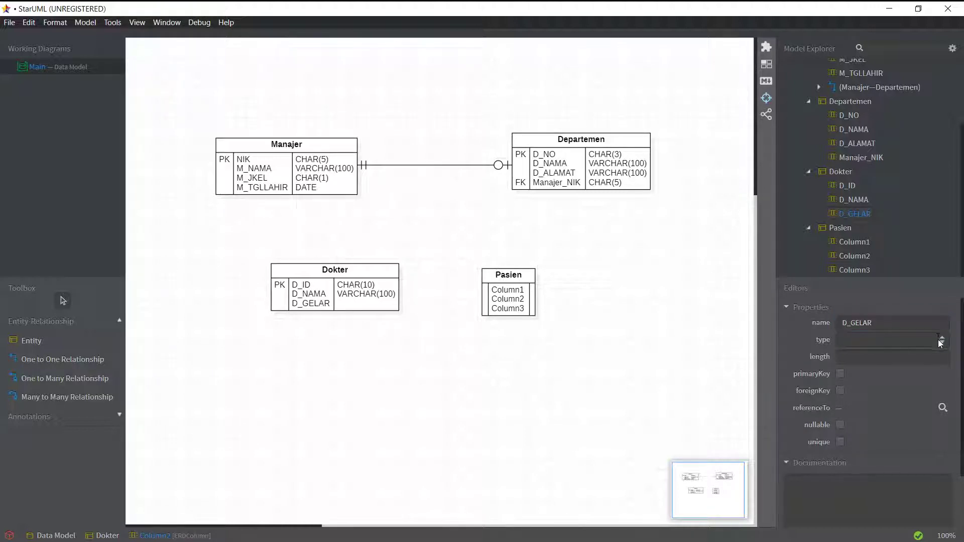
pyautogui.click(912, 341)
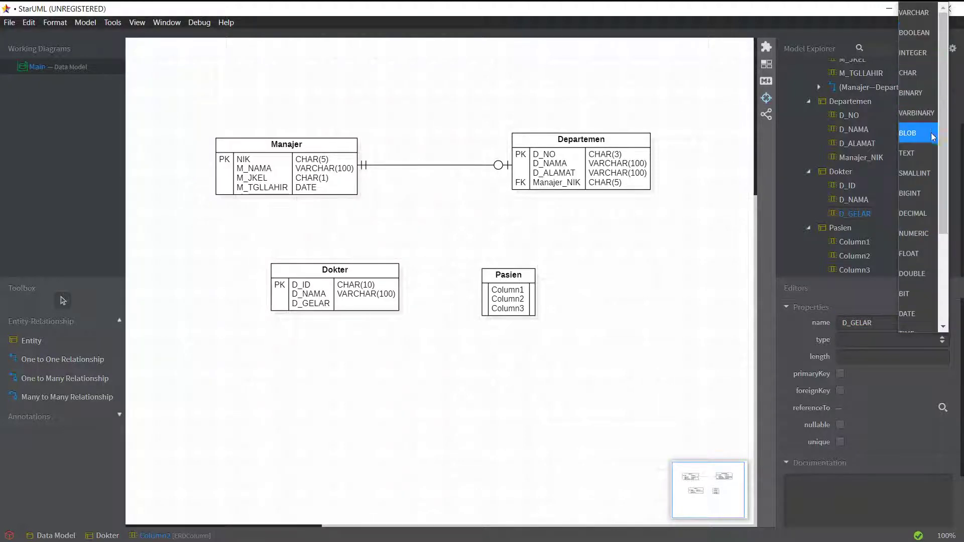
pyautogui.click(919, 214)
pyautogui.click(855, 357)
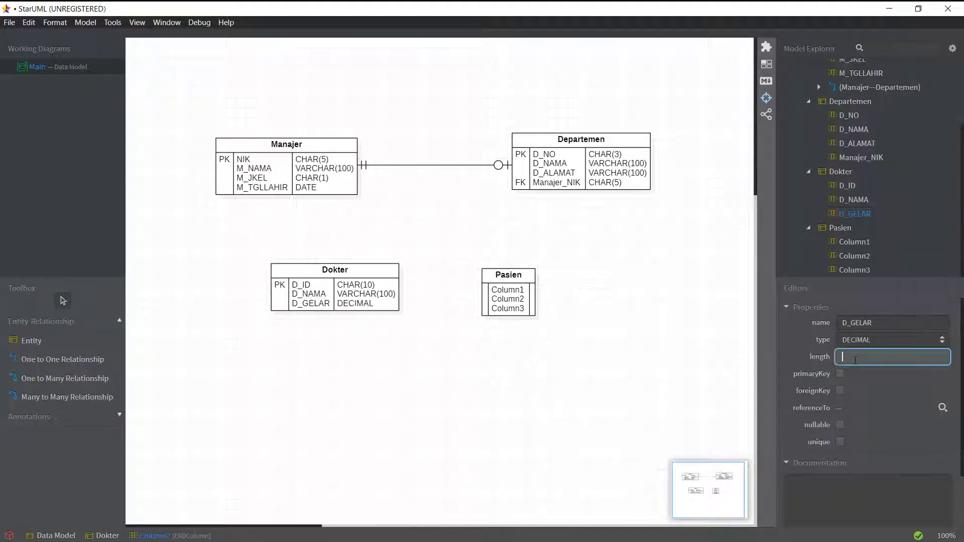
pyautogui.write('4')
# Move the Pasien entity slightly up and right, and define its Column1 as P_ID with type CHAR and length 10.
pyautogui.moveTo(513, 288); pyautogui.dragTo(542, 278)
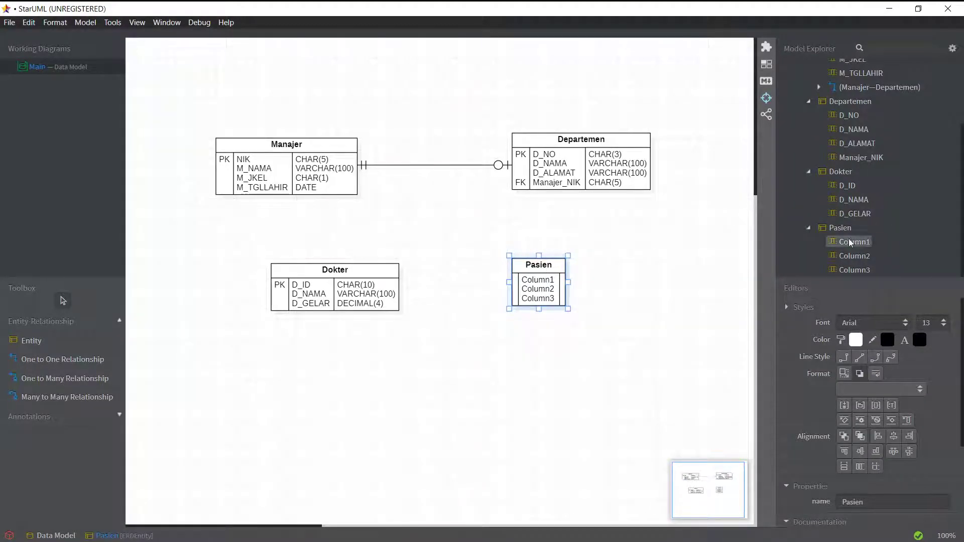
pyautogui.click(849, 242)
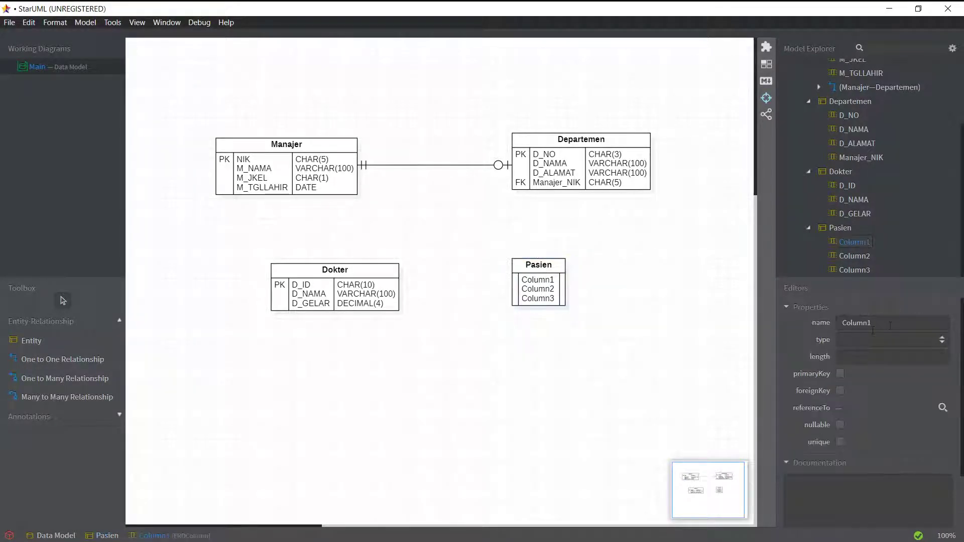
pyautogui.click(890, 324)
pyautogui.write('P')
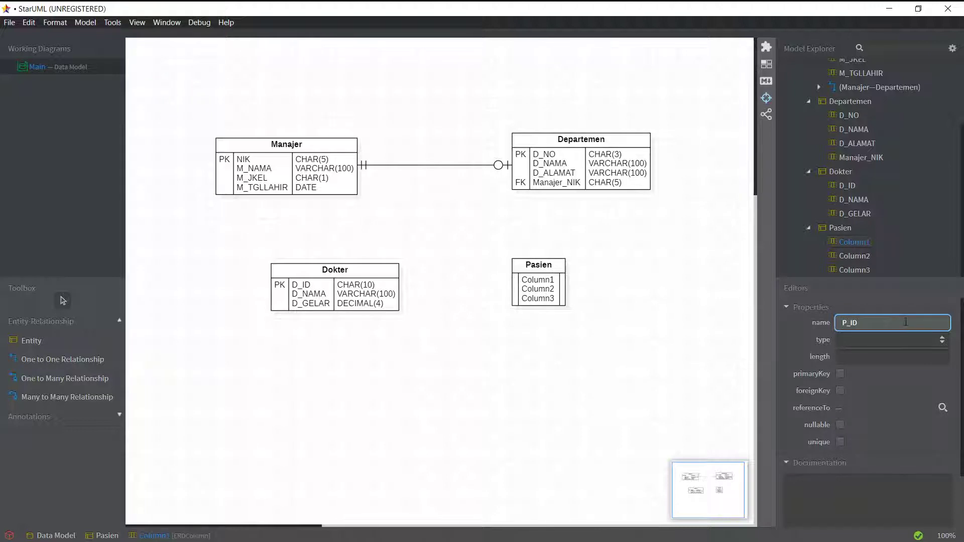
pyautogui.write('_ID')
pyautogui.press('Return')
pyautogui.click(942, 340)
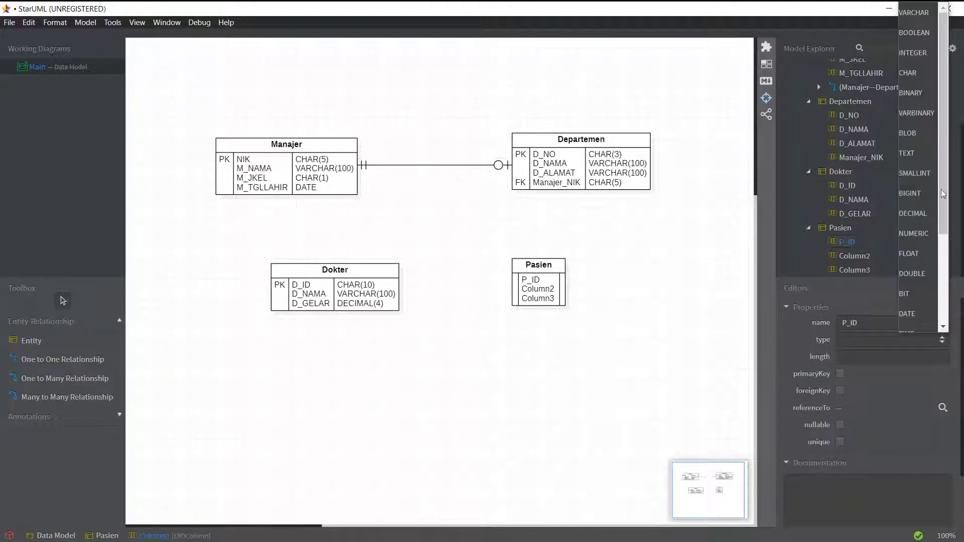
pyautogui.click(919, 74)
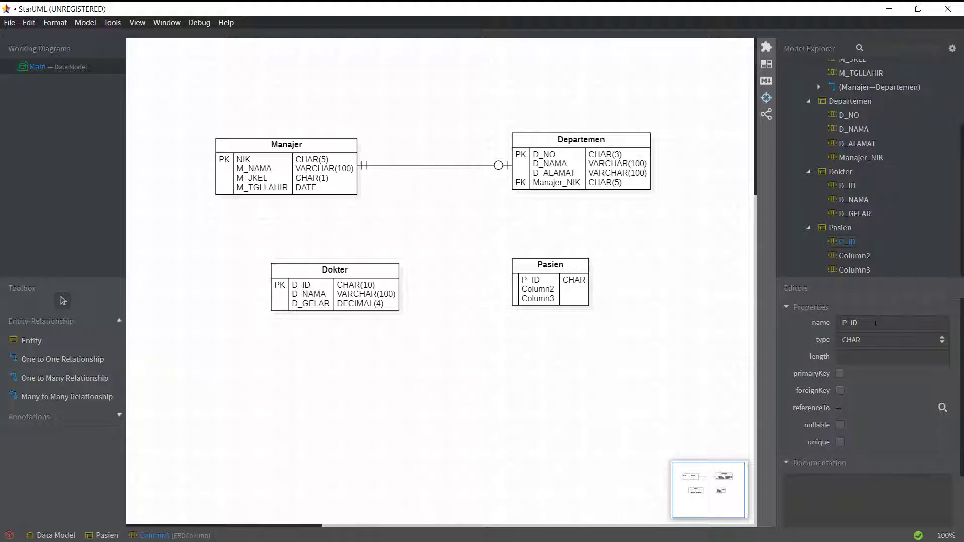
pyautogui.click(862, 356)
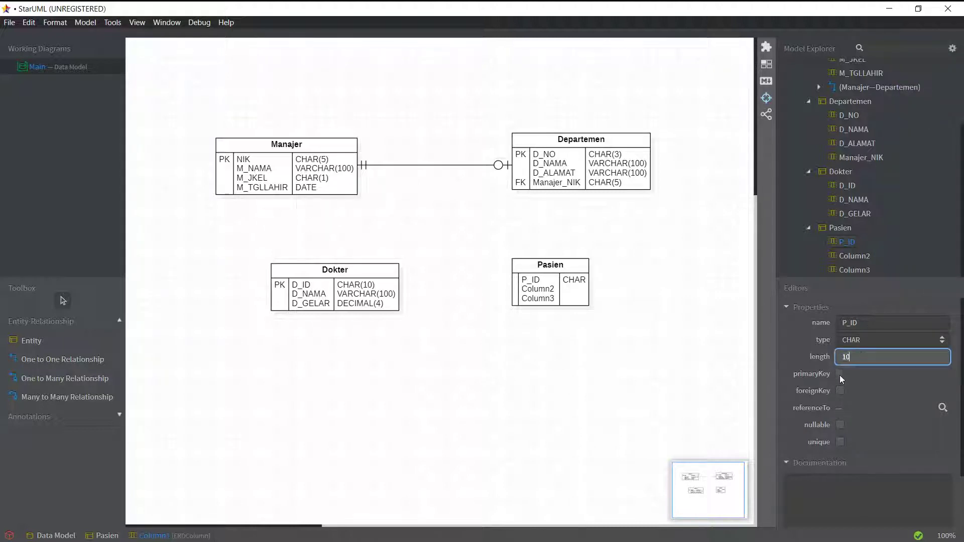
pyautogui.press('Return')
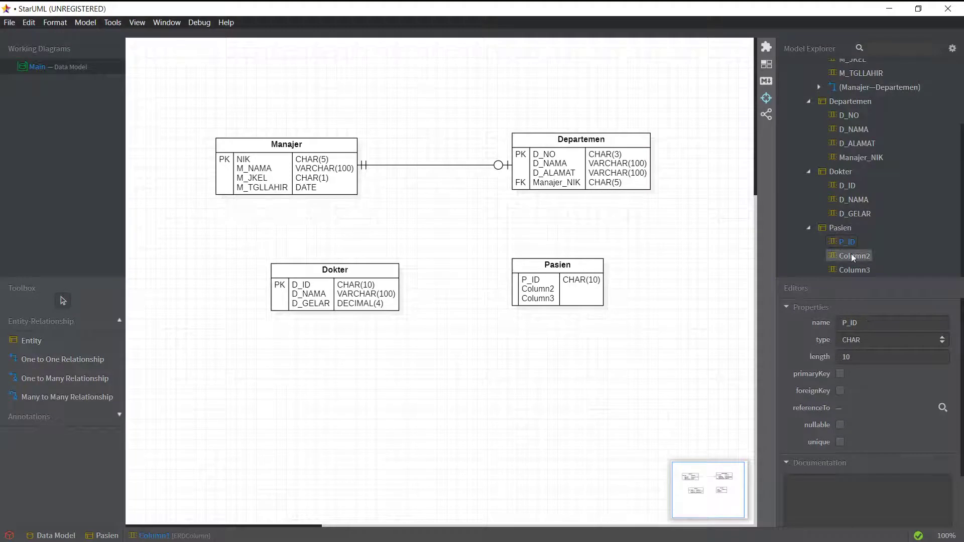
# Rename Column2 of the Pasien entity to P_NAMA and give it type VARCHAR with length 100.
pyautogui.click(852, 256)
pyautogui.click(875, 322)
pyautogui.write('P_')
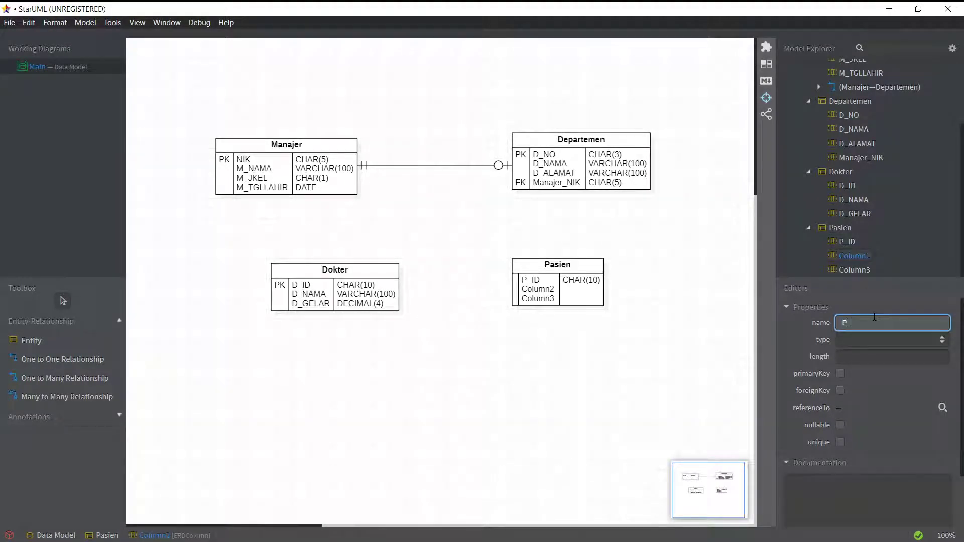
pyautogui.write('NAMA')
pyautogui.press('Return')
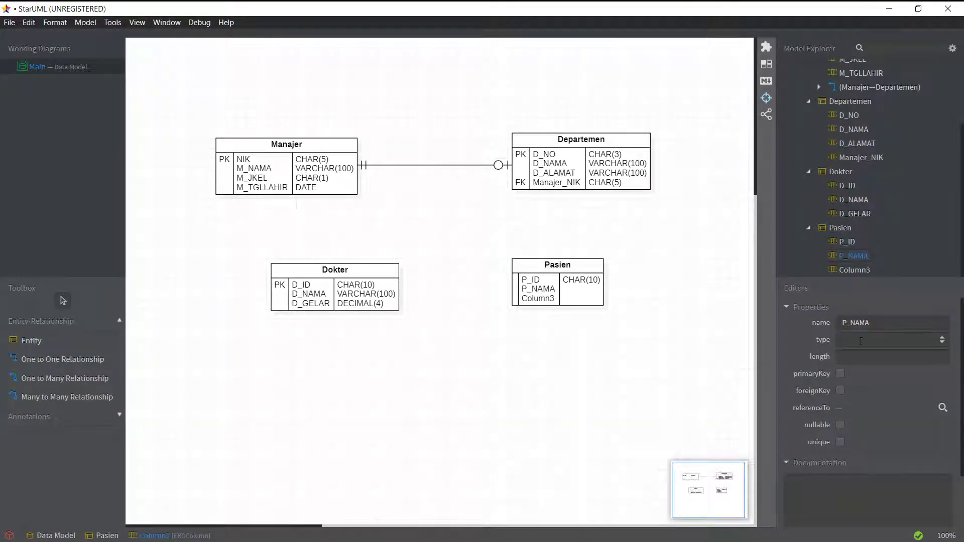
pyautogui.click(943, 340)
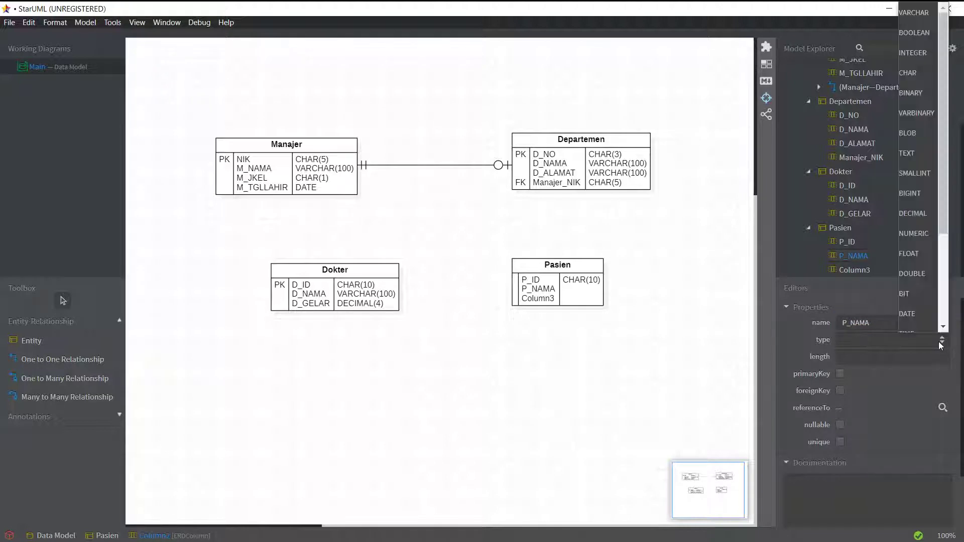
pyautogui.click(927, 19)
pyautogui.click(858, 357)
pyautogui.write('1')
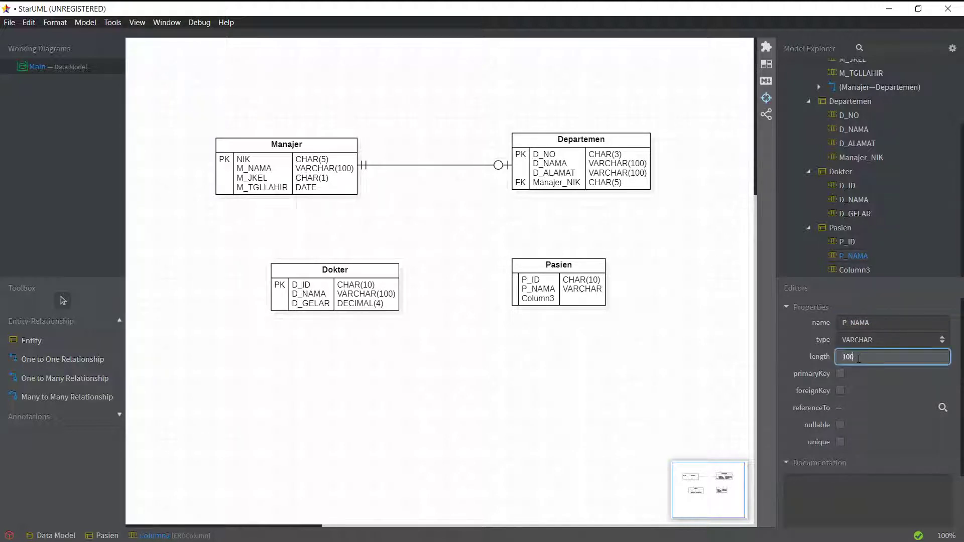
pyautogui.write('00')
# Check the Pasien table in Vertabelo, return to StarUML and rename Column3 of Pasien to P_GEJALA.
pyautogui.click(854, 264)
pyautogui.hotkey('alt', 'Tab')
pyautogui.hotkey('alt', 'Tab')
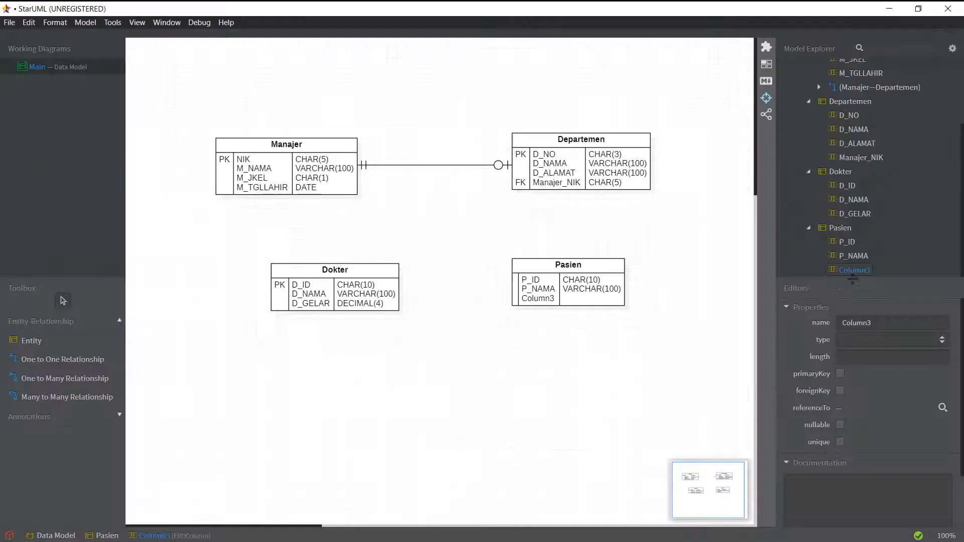
pyautogui.click(885, 324)
pyautogui.write('P_')
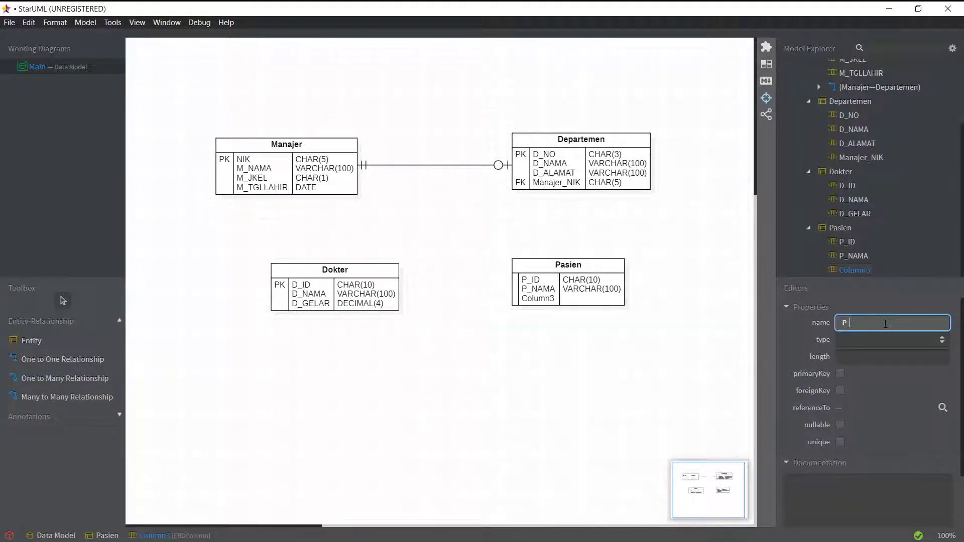
pyautogui.write('GEJALA')
pyautogui.press('Return')
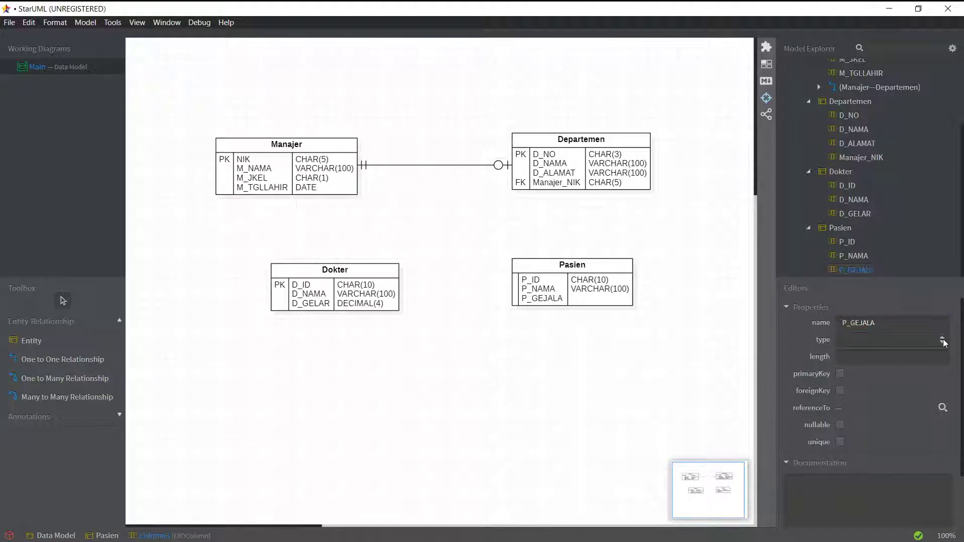
# Set the P_GEJALA column to VARCHAR with length 200 and move the Pasien entity slightly down.
pyautogui.click(942, 340)
pyautogui.scroll(1, 930, 118)
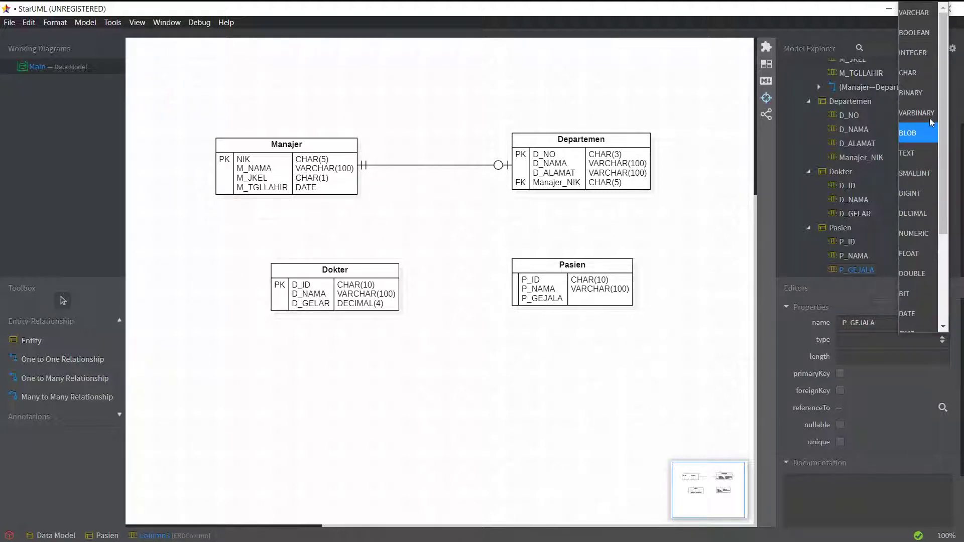
pyautogui.click(921, 19)
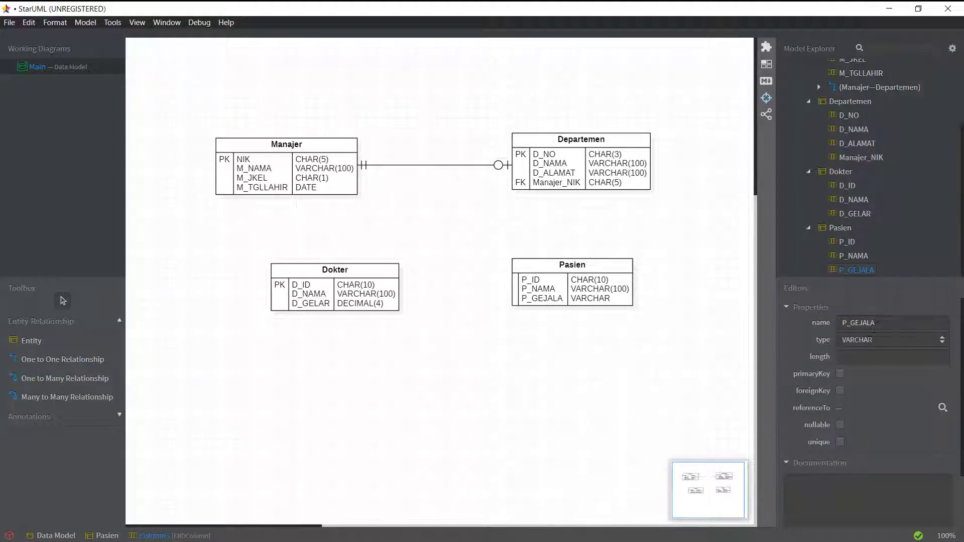
pyautogui.click(857, 357)
pyautogui.write('200')
pyautogui.press('Return')
pyautogui.click(537, 282)
pyautogui.moveTo(538, 279); pyautogui.dragTo(538, 281)
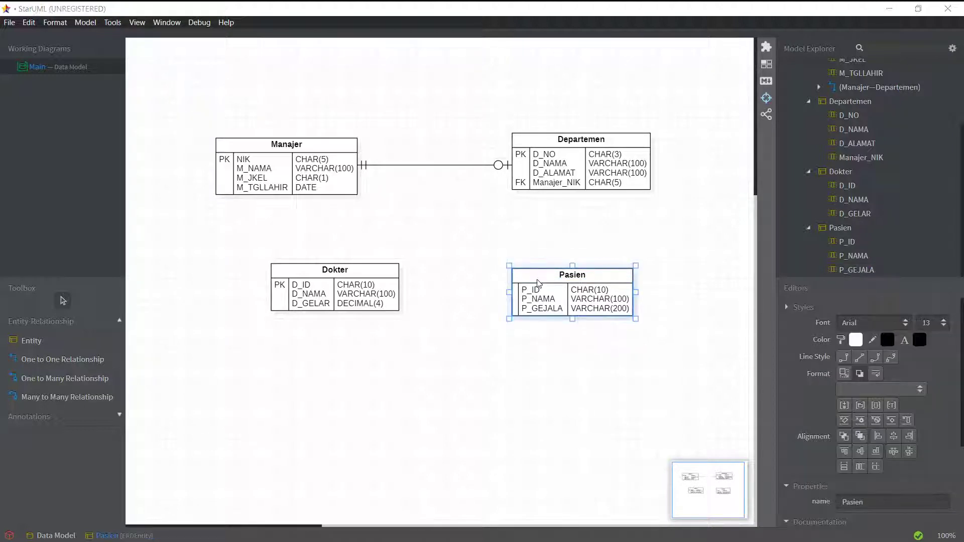
# Switch to the Vertabelo model and start a new reference for linking the Dokter and Pasien tables.
pyautogui.hotkey('alt', 'Tab')
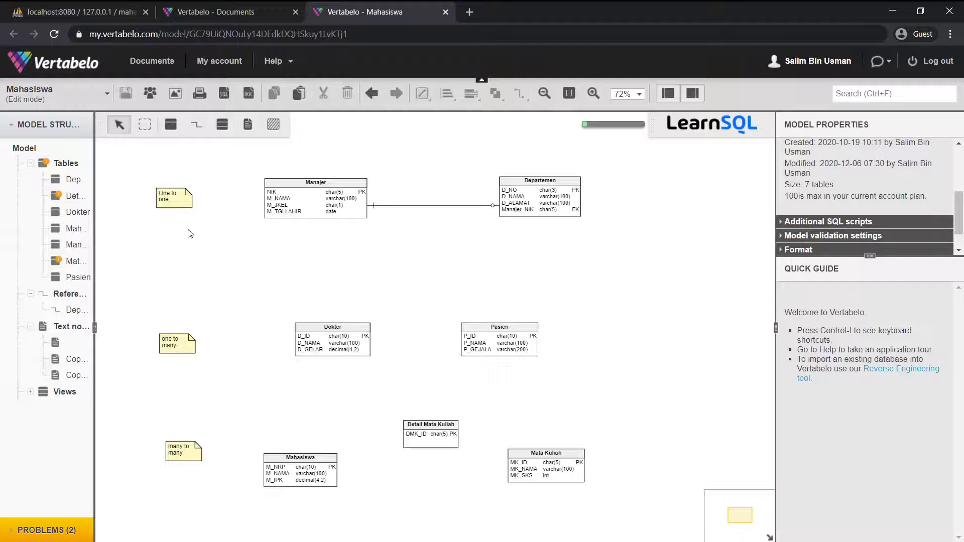
pyautogui.click(197, 124)
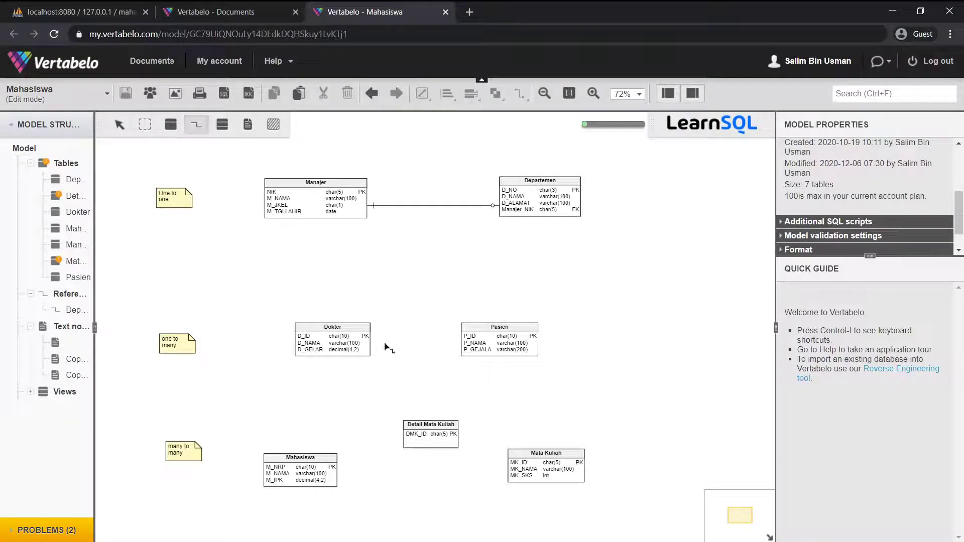
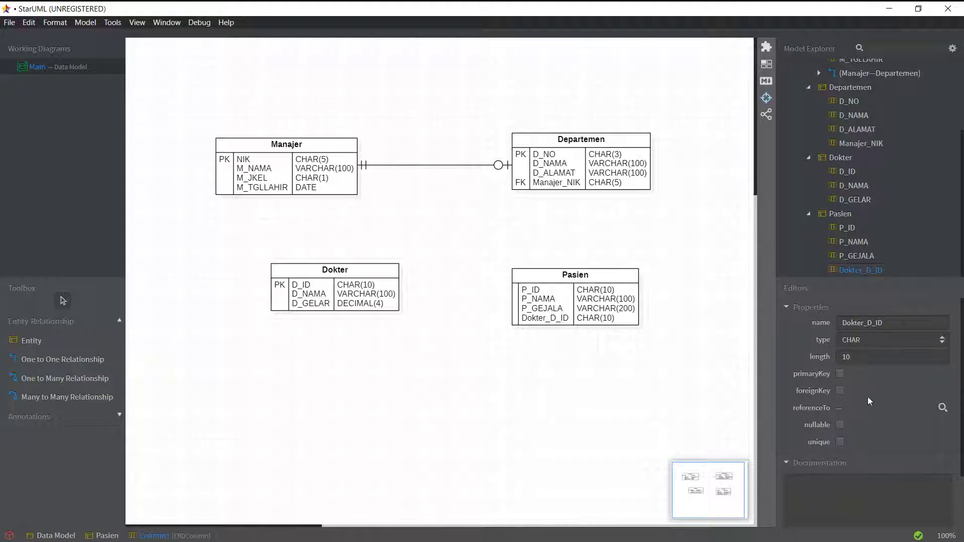
# Make Pasien's Dokter_D_ID column a foreign key that references the D_ID column of Dokter.
pyautogui.click(841, 390)
pyautogui.click(943, 407)
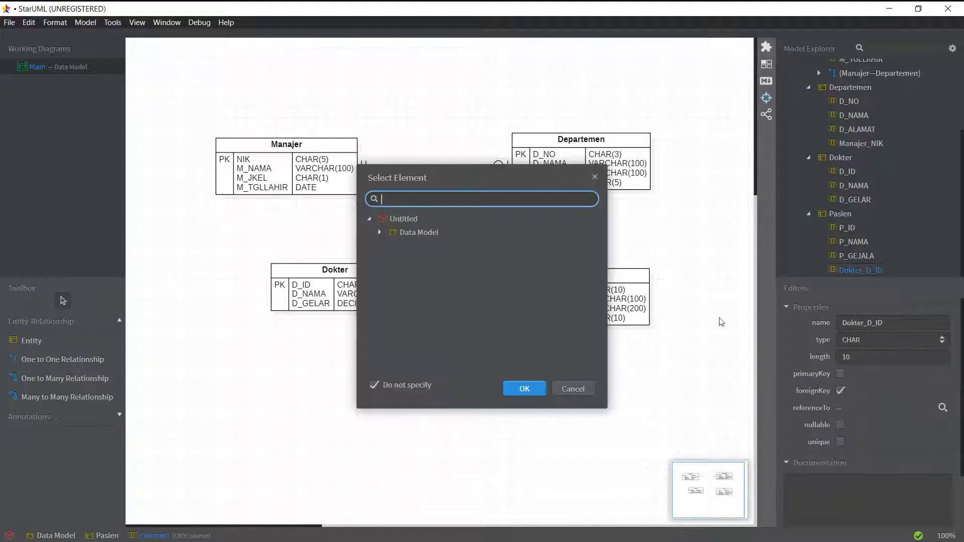
pyautogui.click(380, 232)
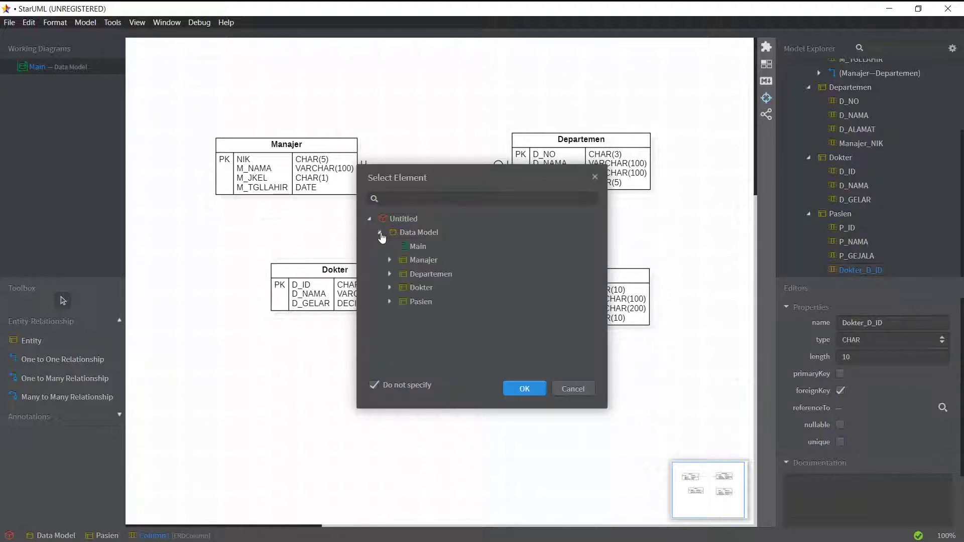
pyautogui.click(390, 287)
pyautogui.click(427, 301)
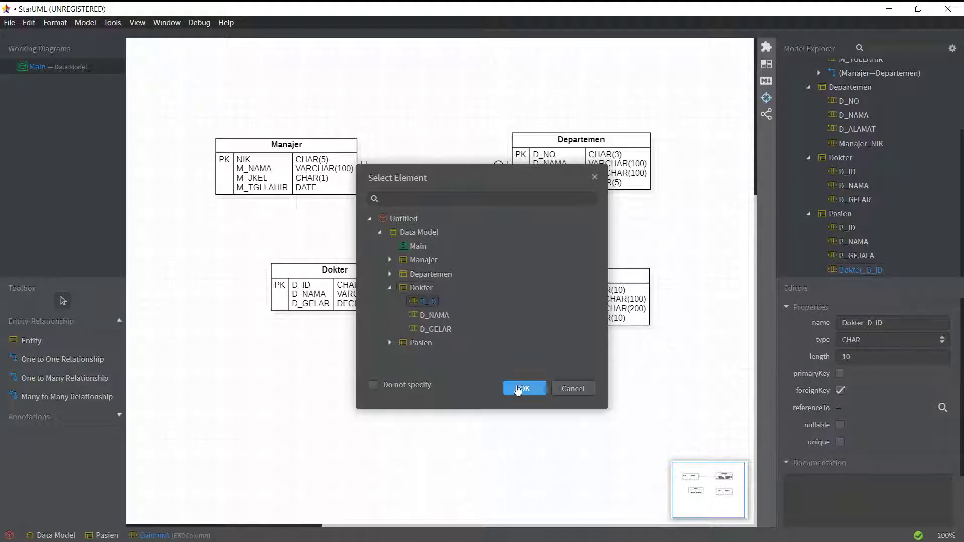
pyautogui.click(519, 389)
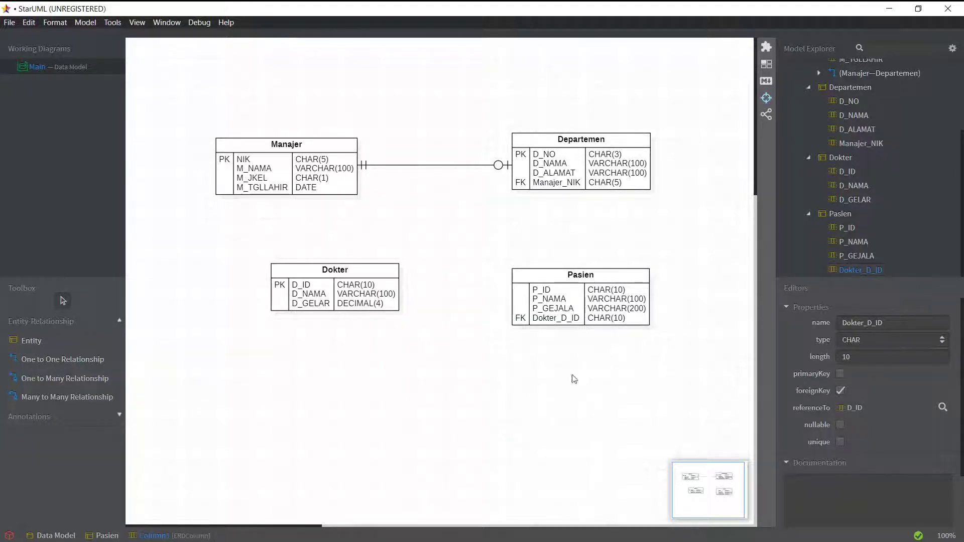
# Draw a one-to-many relationship from Dokter to Pasien, leave it unnamed and review its cardinality properties.
pyautogui.click(66, 381)
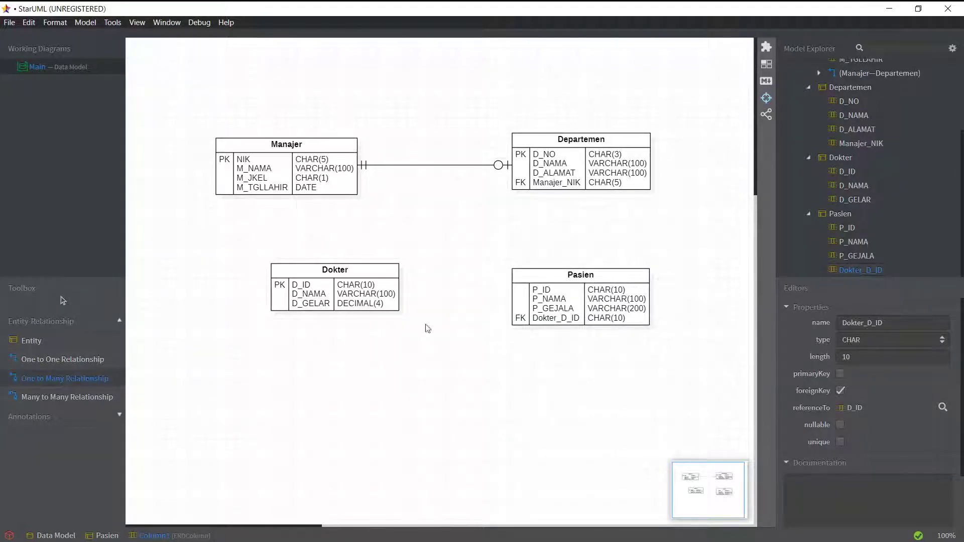
pyautogui.moveTo(389, 291); pyautogui.dragTo(536, 293)
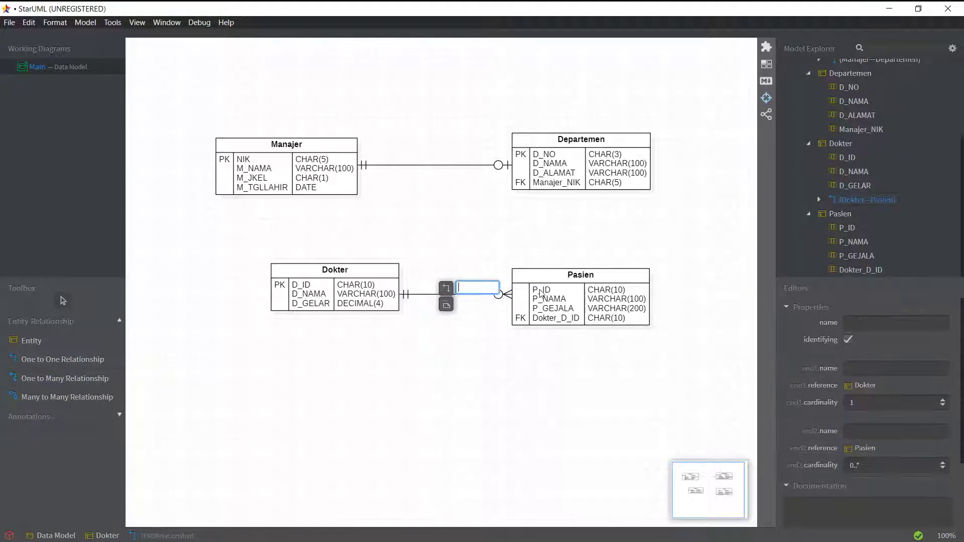
pyautogui.click(451, 282)
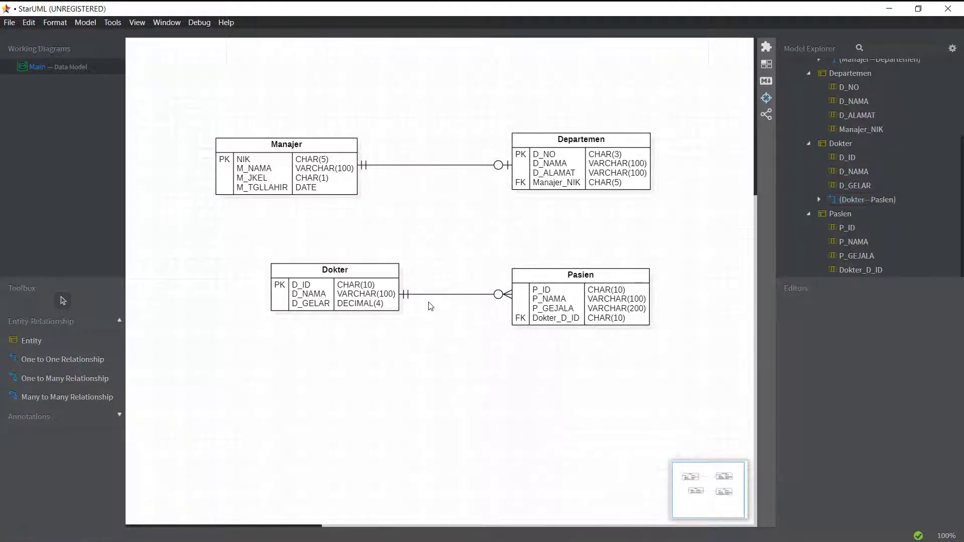
pyautogui.click(496, 296)
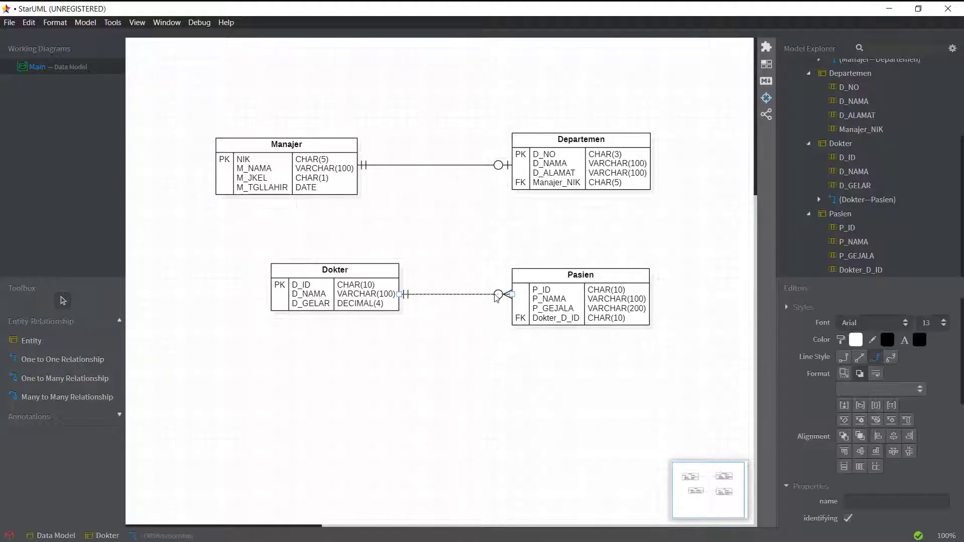
pyautogui.scroll(-4, 891, 389)
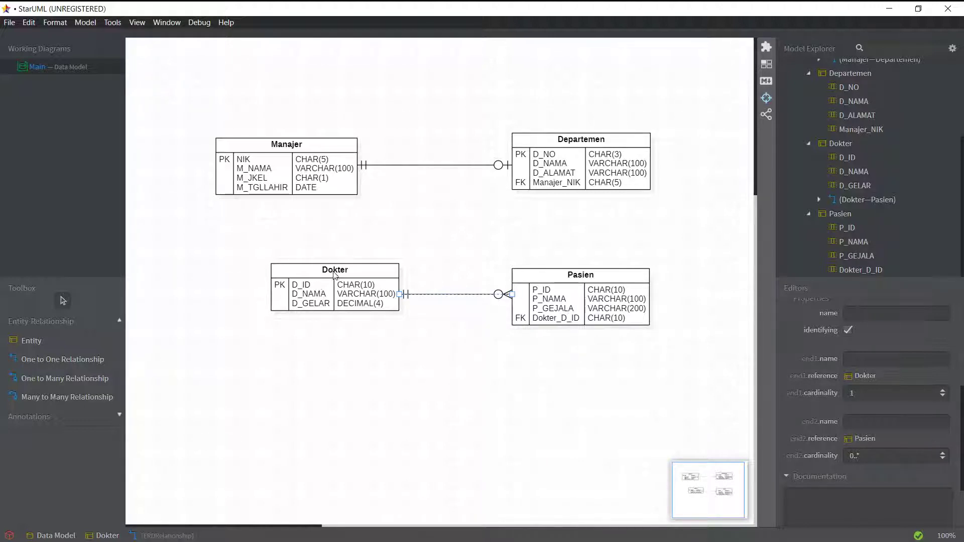
pyautogui.click(357, 258)
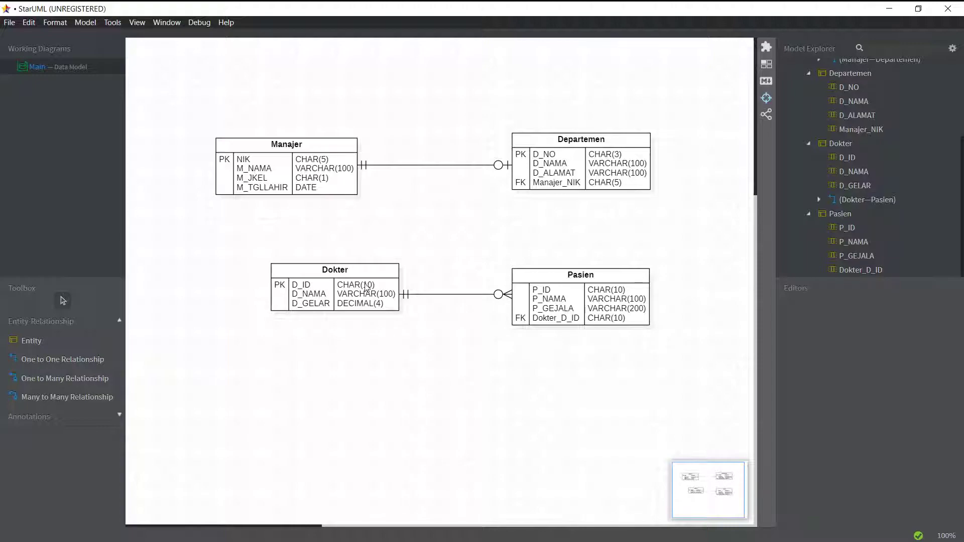
# Switch to Vertabelo, add references from Mahasiswa and Mata Kuliah to Detail Mata Kuliah, and move Detail Mata Kuliah slightly up and left.
pyautogui.hotkey('alt', 'Tab')
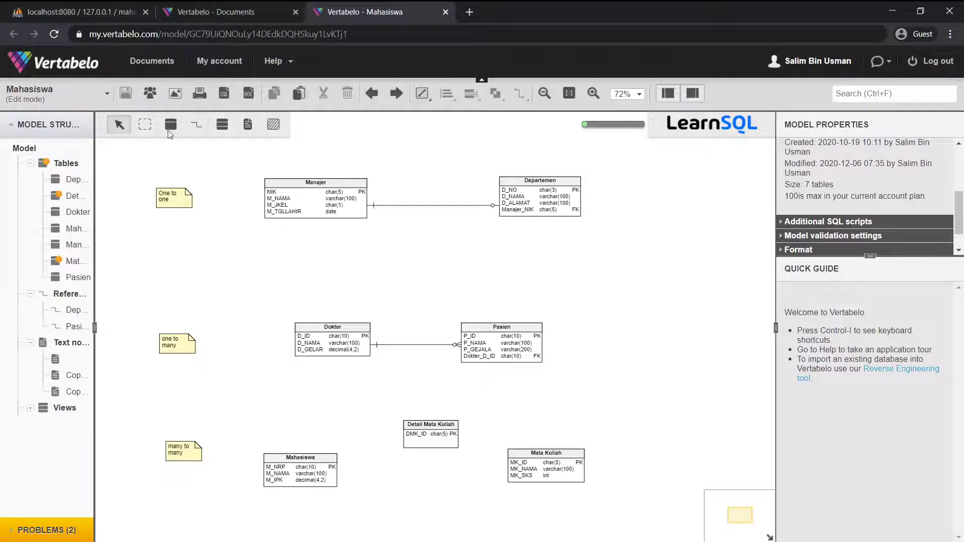
pyautogui.click(197, 128)
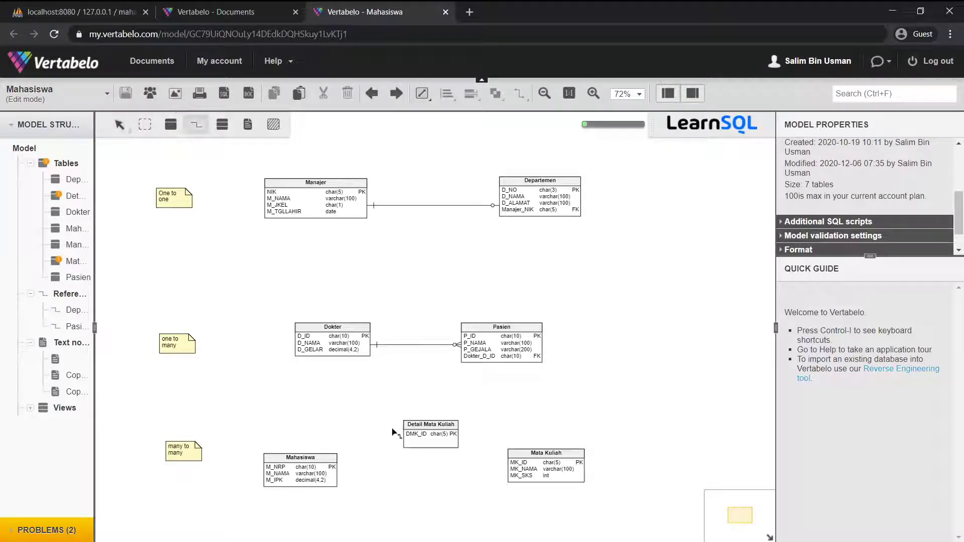
pyautogui.click(331, 477)
pyautogui.click(421, 443)
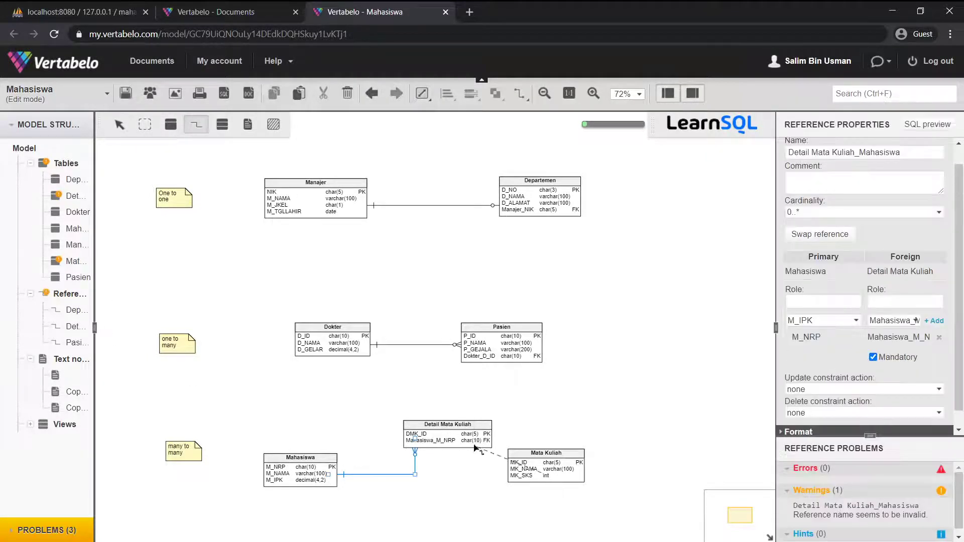
pyautogui.click(476, 445)
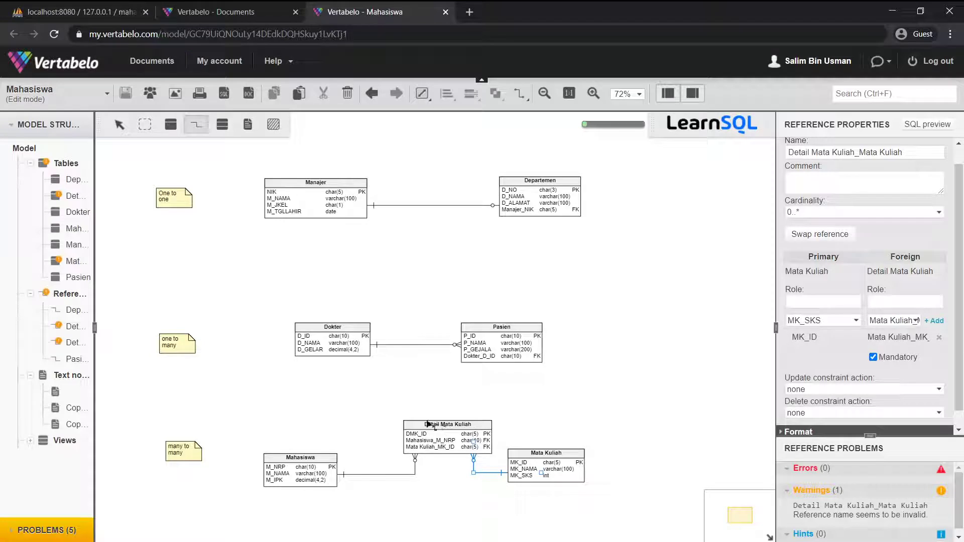
pyautogui.click(120, 125)
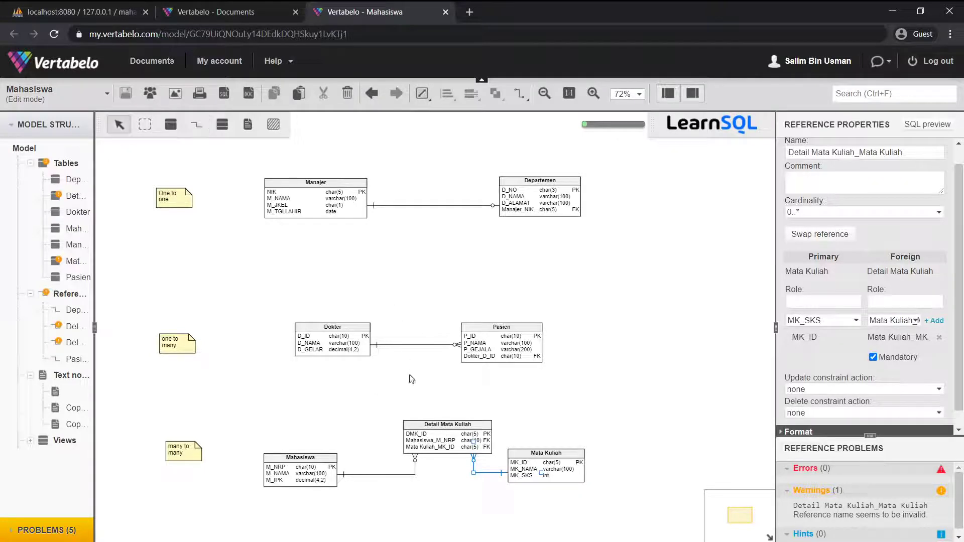
pyautogui.moveTo(445, 432); pyautogui.dragTo(432, 425)
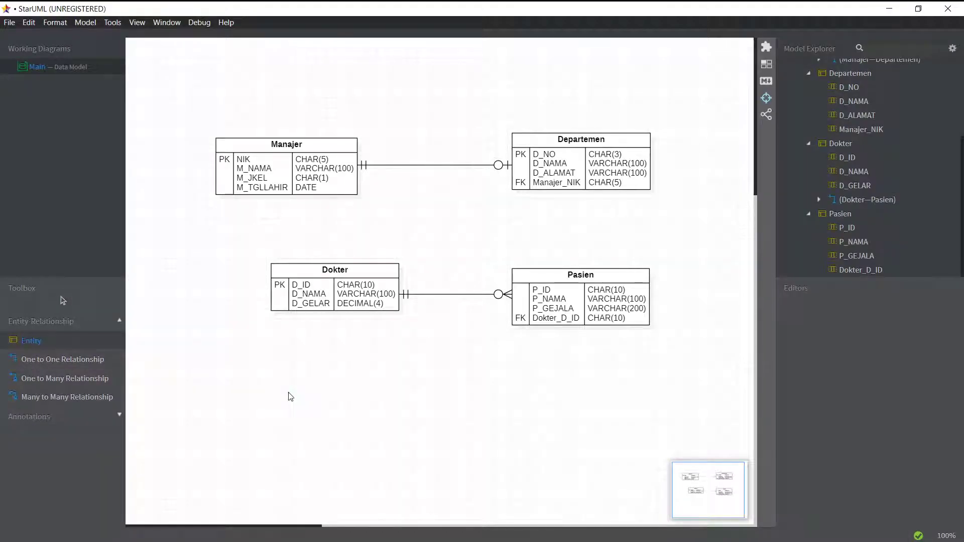
# In StarUML, place three new entities in a row below Dokter and Pasien.
pyautogui.click(290, 397)
pyautogui.click(338, 399)
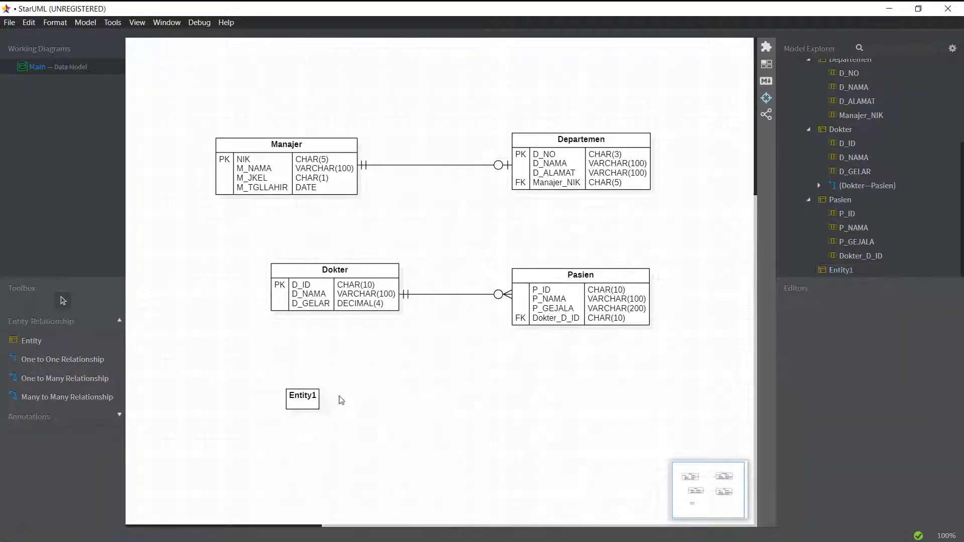
pyautogui.click(36, 340)
pyautogui.click(434, 394)
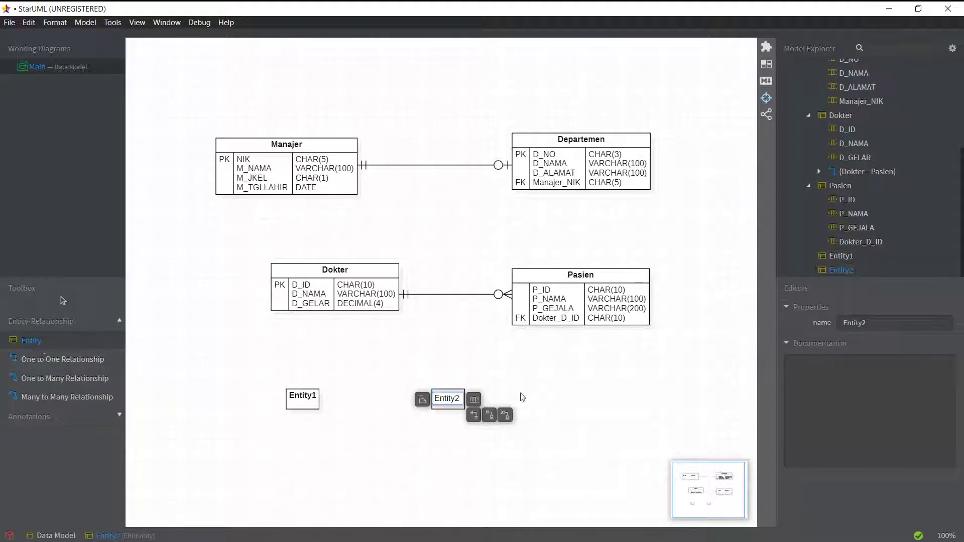
pyautogui.click(599, 394)
# Rename the new entity below Dokter as Mahasiswa.
pyautogui.click(302, 400)
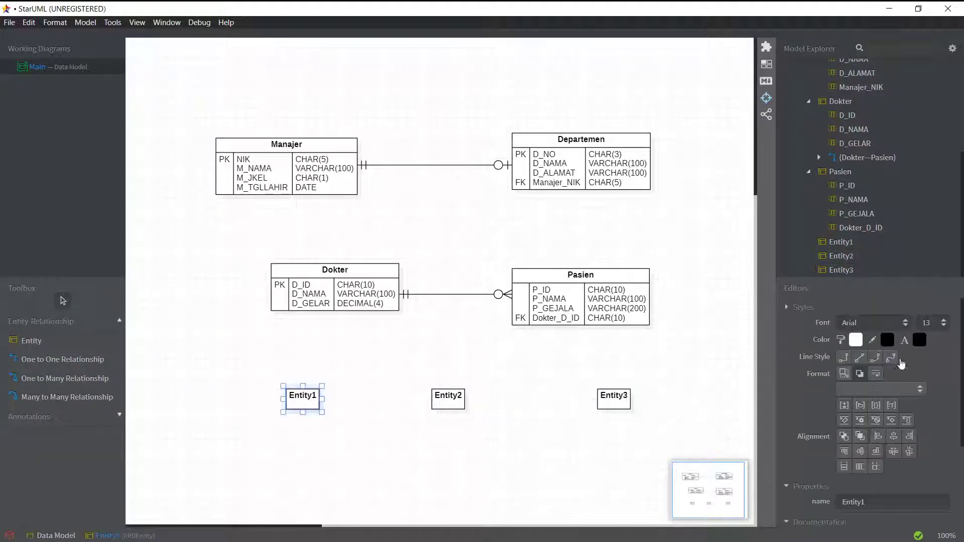
pyautogui.scroll(3, 865, 192)
pyautogui.scroll(-3, 852, 216)
pyautogui.doubleClick(303, 395)
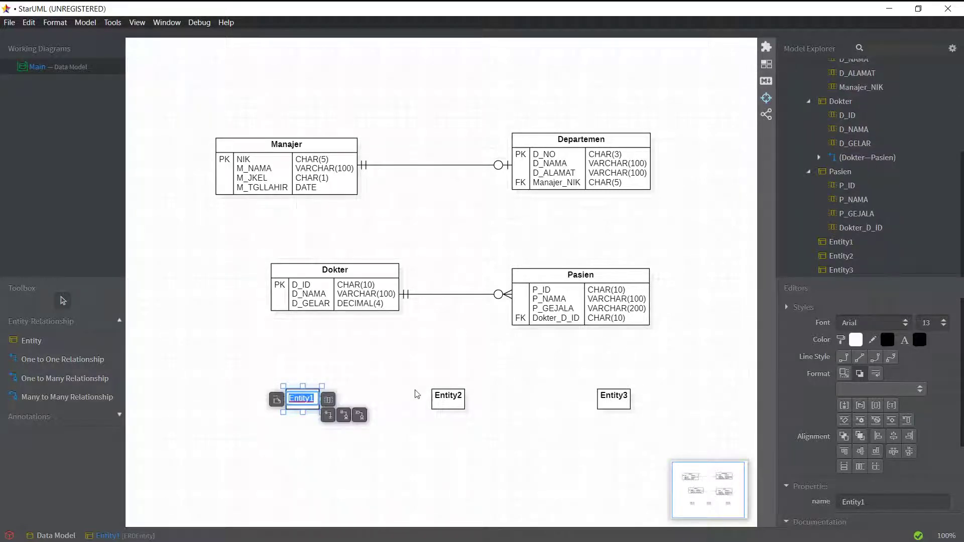
pyautogui.write('Mahasiswa')
# Check the table name in Vertabelo and rename the new entity below Pasien as Mata Kuliah.
pyautogui.click(622, 397)
pyautogui.doubleClick(622, 396)
pyautogui.hotkey('alt', 'Tab')
pyautogui.hotkey('alt', 'Tab')
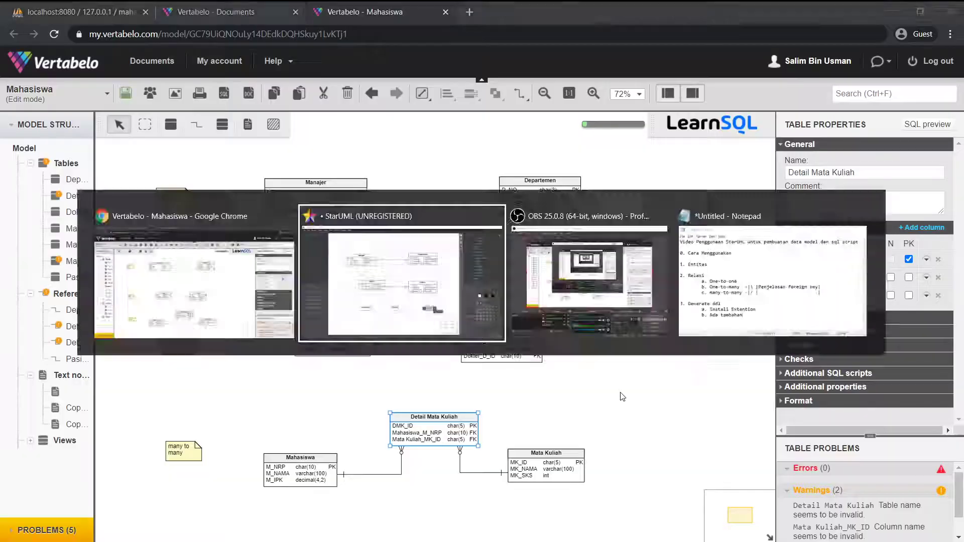
pyautogui.write('Mata Kuliah')
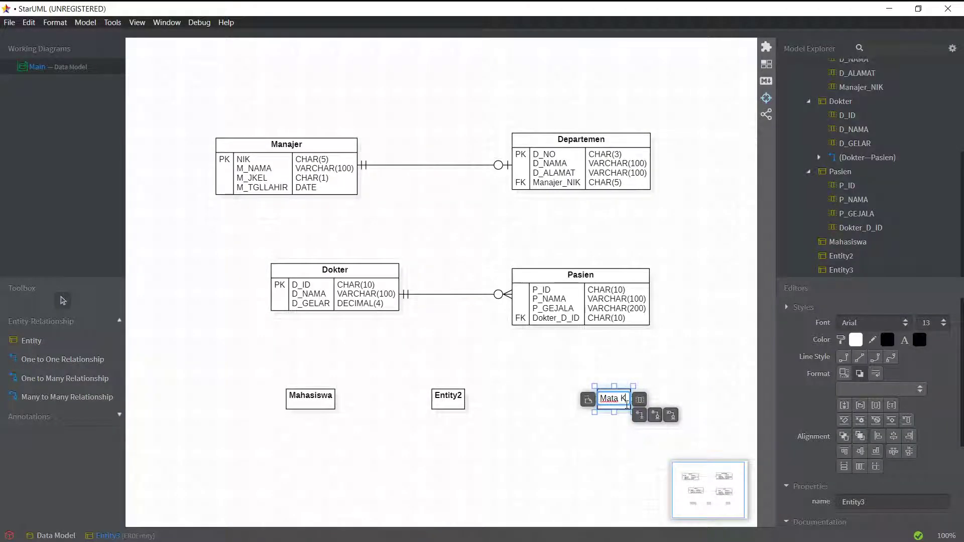
pyautogui.click(494, 391)
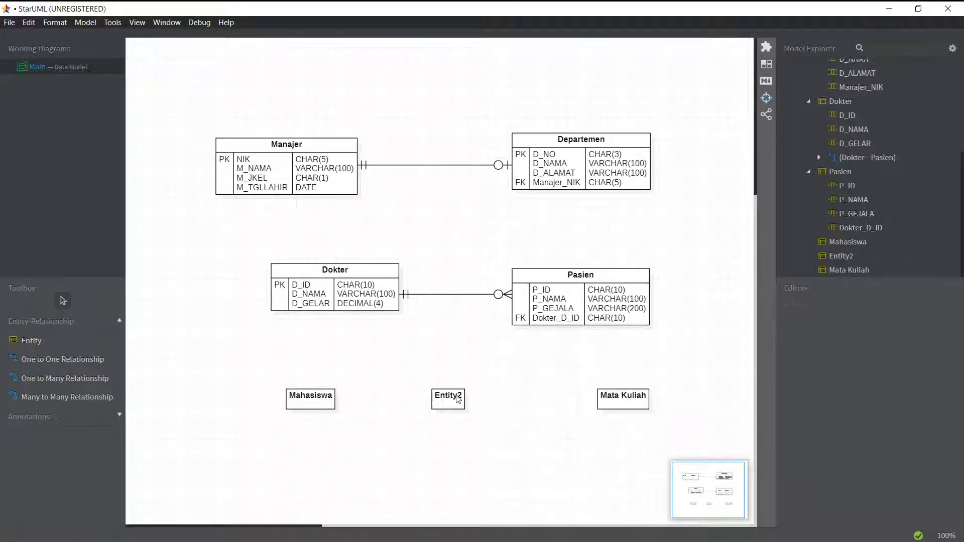
# Rename the middle new entity between Mahasiswa and Mata Kuliah as Detail Mata Kuliah.
pyautogui.doubleClick(452, 396)
pyautogui.write('Detail')
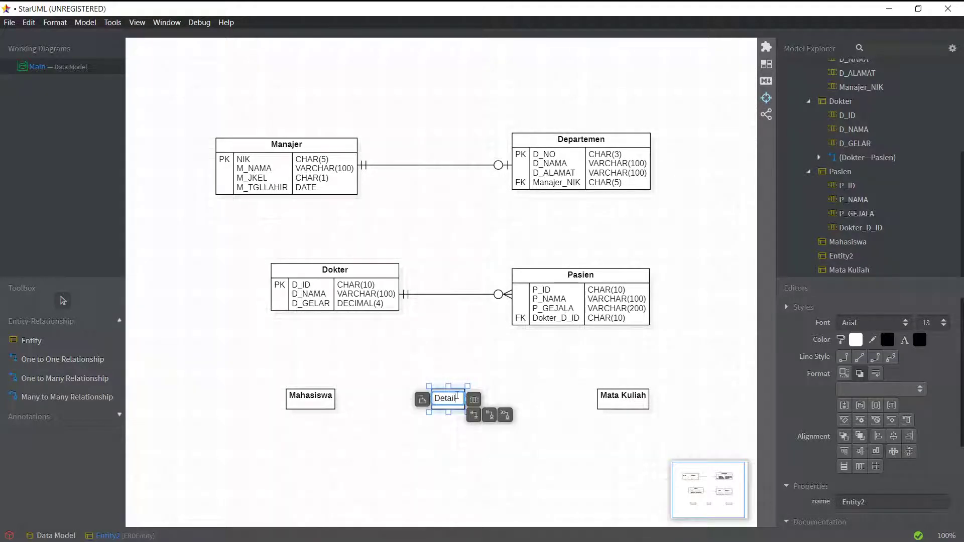
pyautogui.write(' Mata Kuliah')
pyautogui.press('Return')
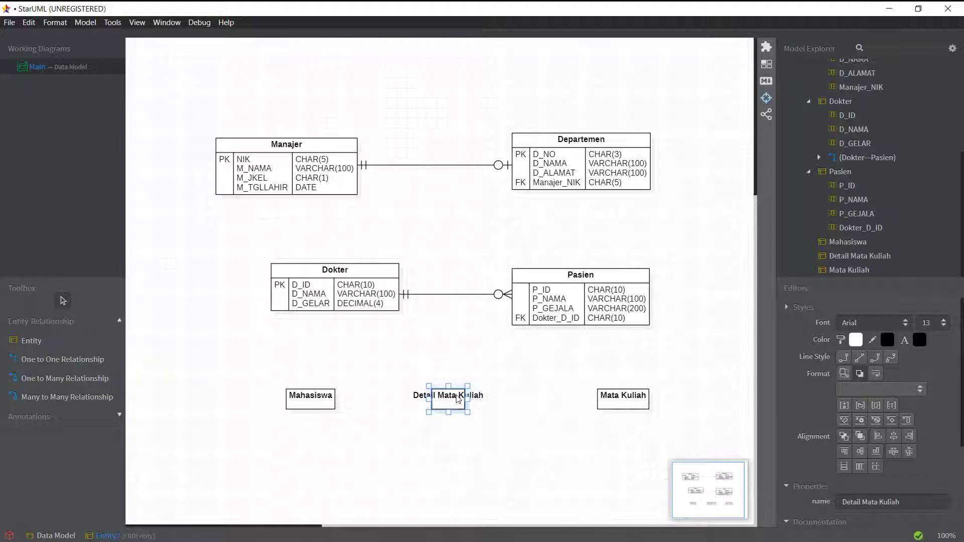
pyautogui.click(369, 395)
# Move the Mahasiswa entity slightly up and left and add three columns to it.
pyautogui.moveTo(301, 402); pyautogui.dragTo(271, 386)
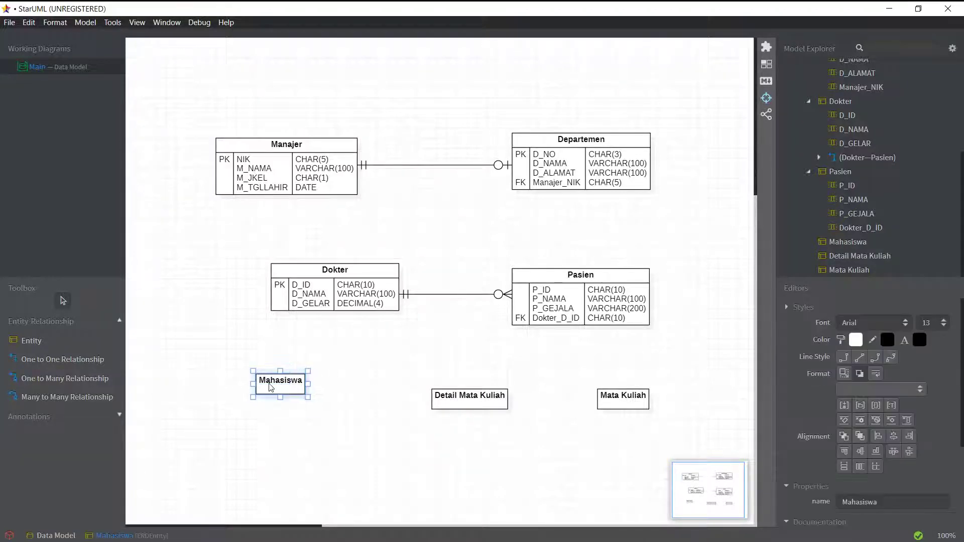
pyautogui.rightClick(270, 387)
pyautogui.moveTo(340, 203)
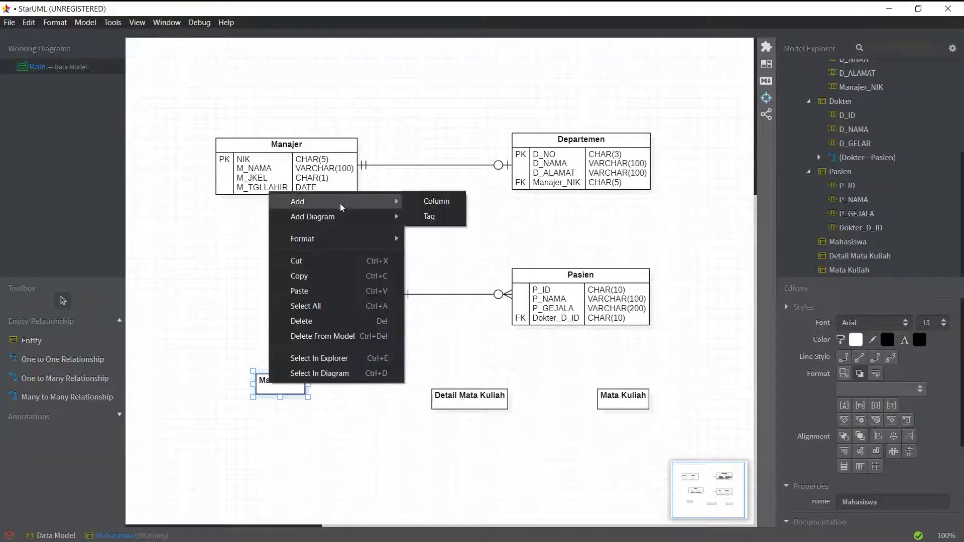
pyautogui.click(421, 202)
pyautogui.rightClick(283, 394)
pyautogui.moveTo(393, 199)
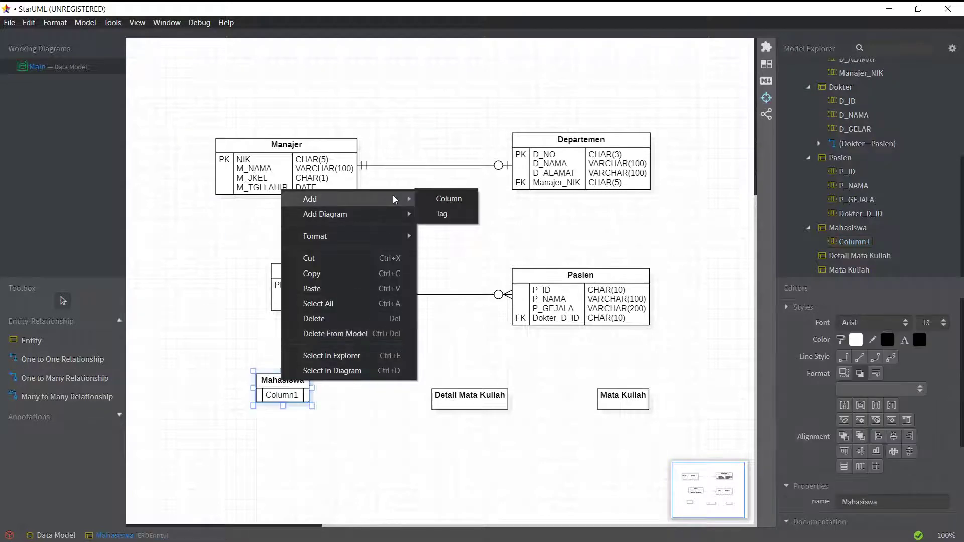
pyautogui.click(447, 199)
pyautogui.rightClick(290, 392)
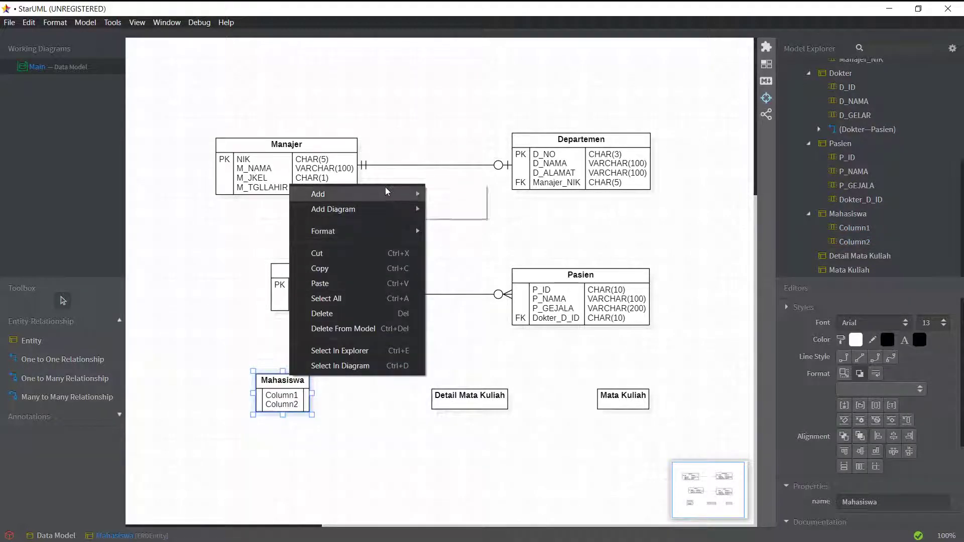
pyautogui.press('Escape')
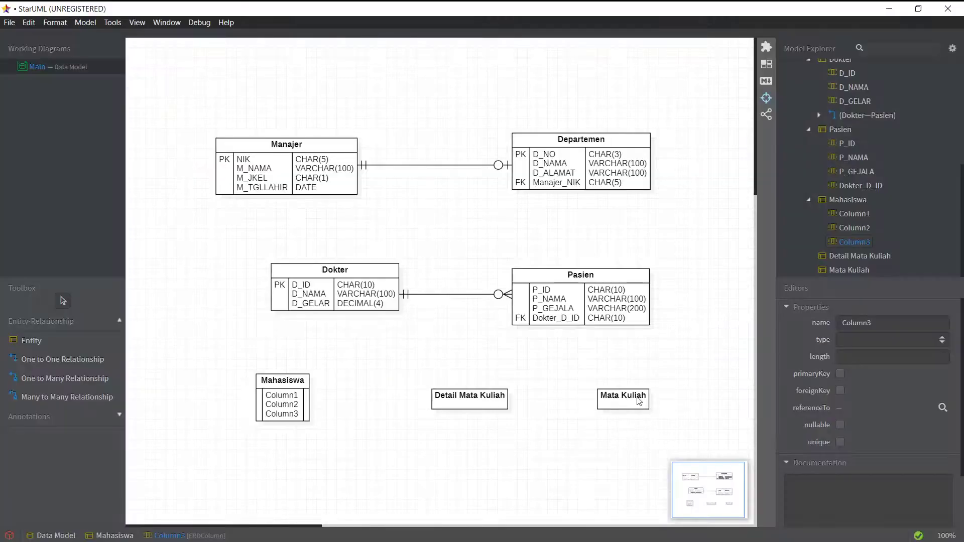
# Add three columns to the Mata Kuliah entity.
pyautogui.rightClick(638, 400)
pyautogui.moveTo(734, 213)
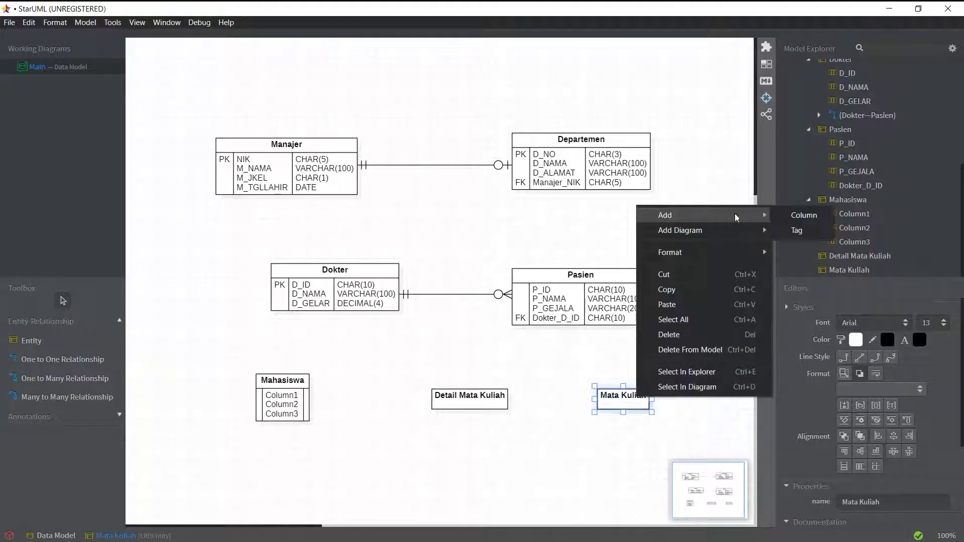
pyautogui.click(809, 213)
pyautogui.rightClick(638, 394)
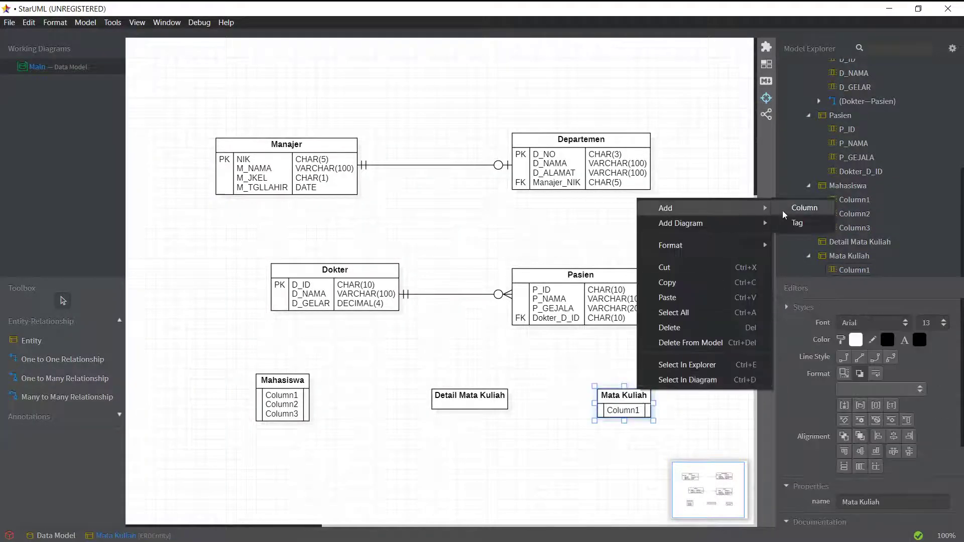
pyautogui.click(782, 210)
pyautogui.rightClick(621, 404)
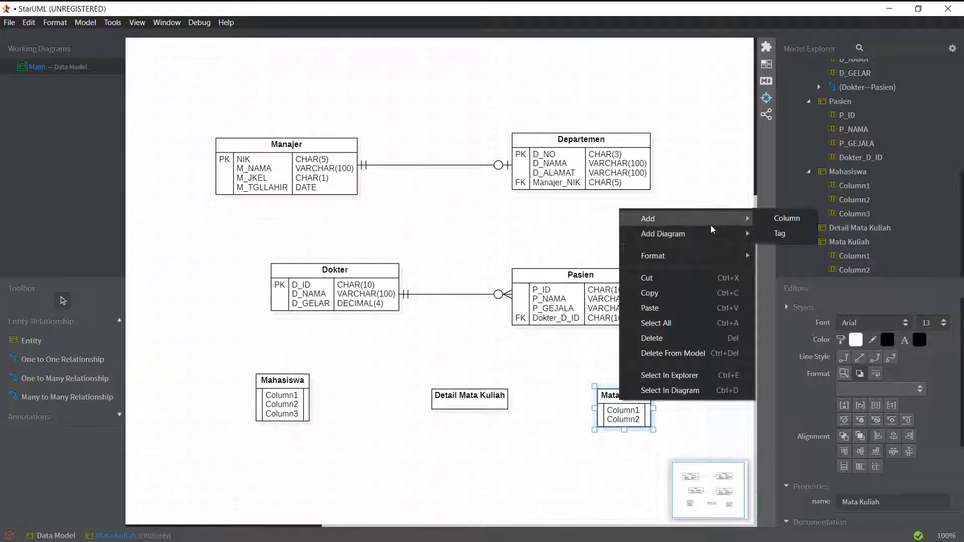
pyautogui.click(806, 215)
# Add three columns to the Detail Mata Kuliah entity.
pyautogui.rightClick(474, 400)
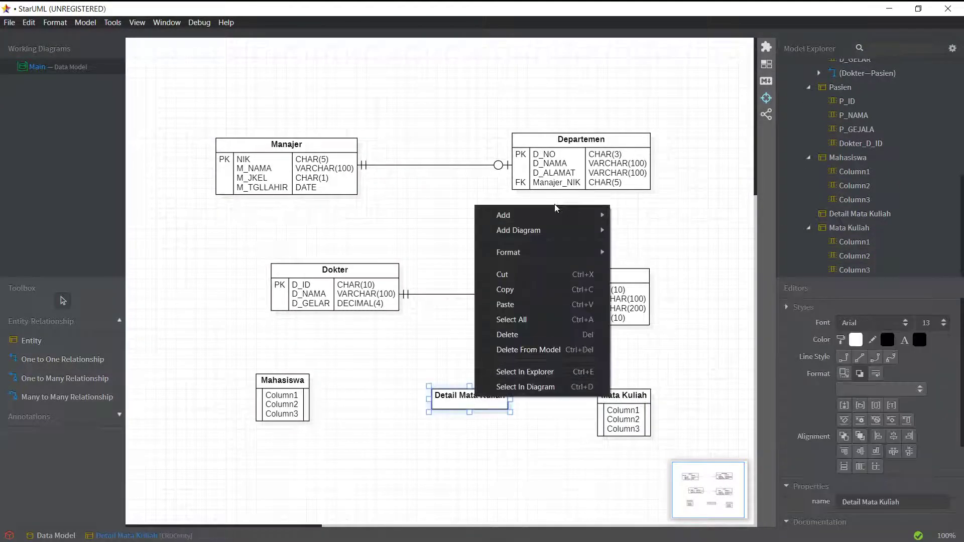
pyautogui.moveTo(552, 212)
pyautogui.click(628, 215)
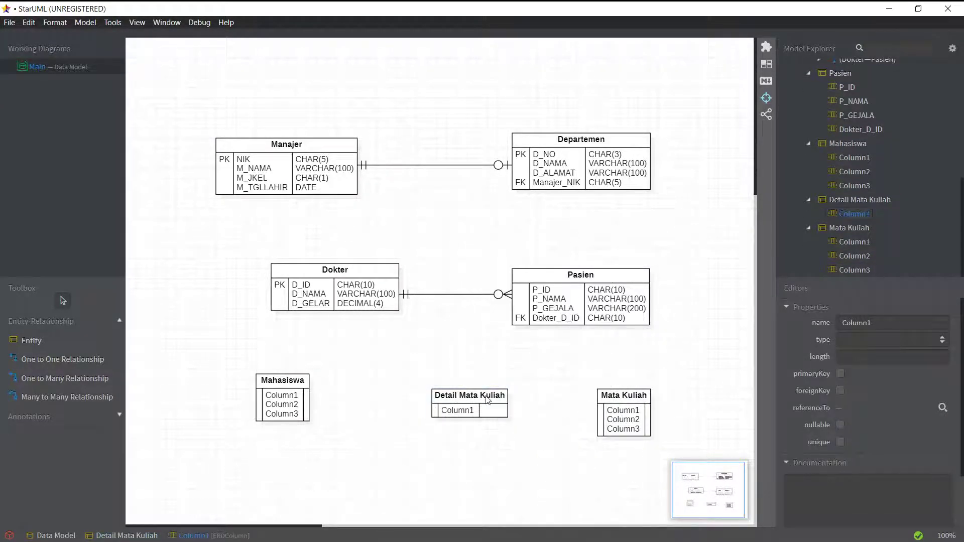
pyautogui.rightClick(485, 411)
pyautogui.moveTo(586, 218)
pyautogui.click(652, 213)
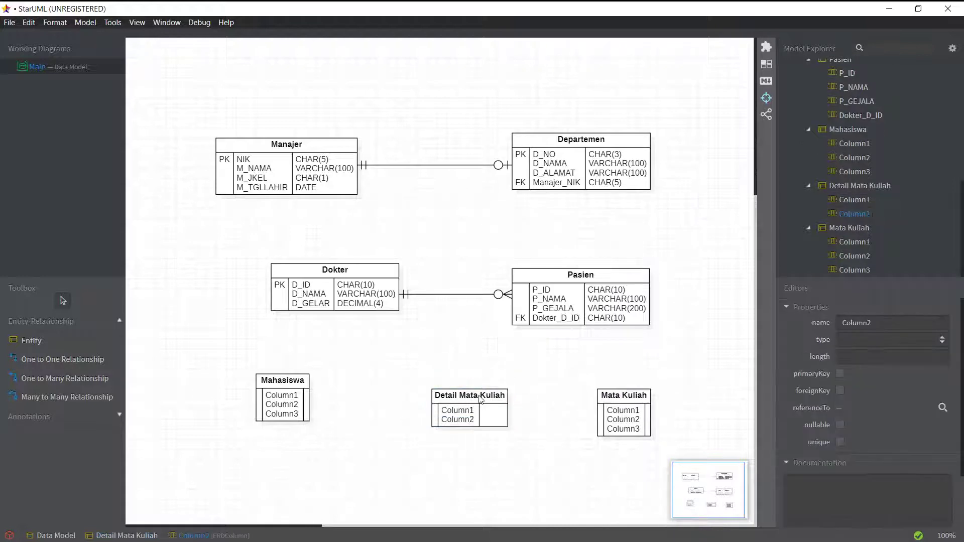
pyautogui.rightClick(478, 417)
pyautogui.click(646, 213)
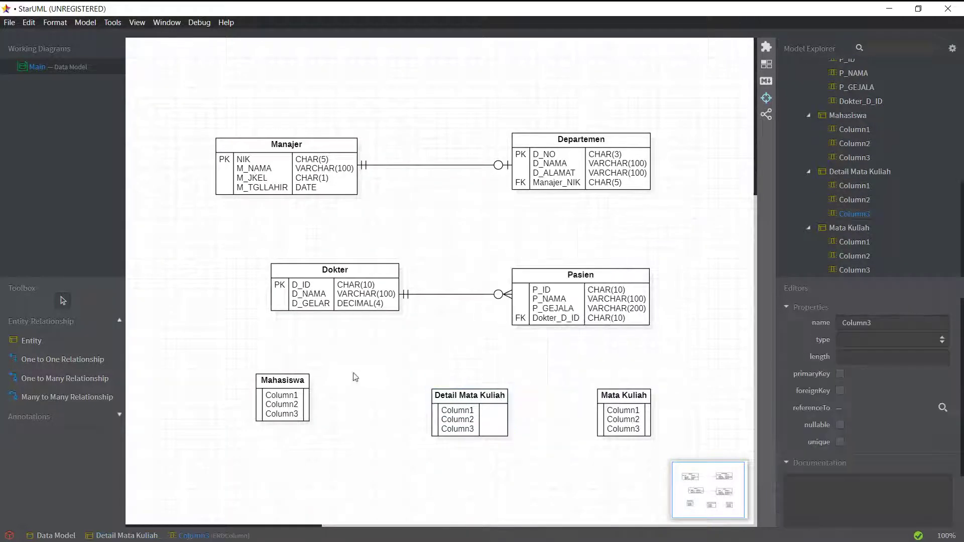
# Rename the first column of Mahasiswa as M_NRP and set its type to CHAR with length 10.
pyautogui.click(280, 397)
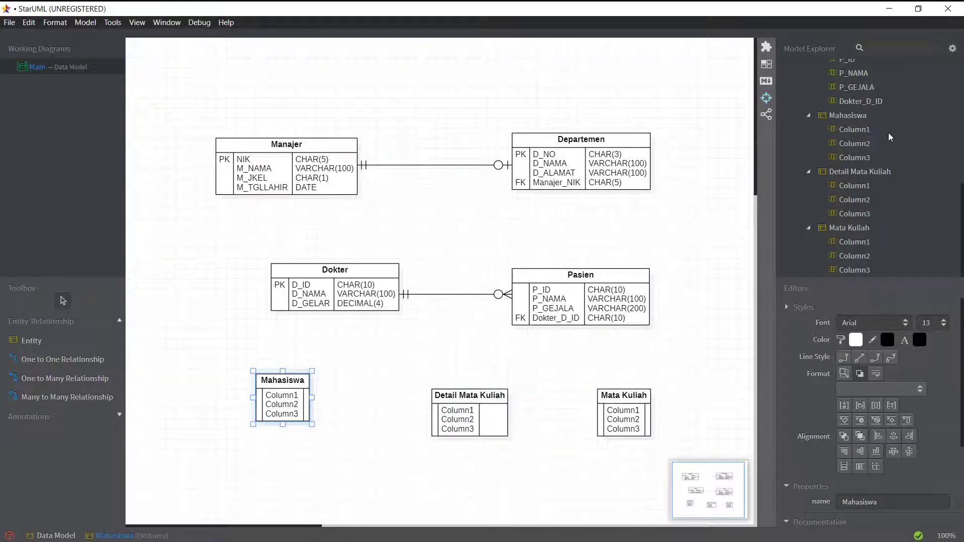
pyautogui.click(853, 130)
pyautogui.click(883, 322)
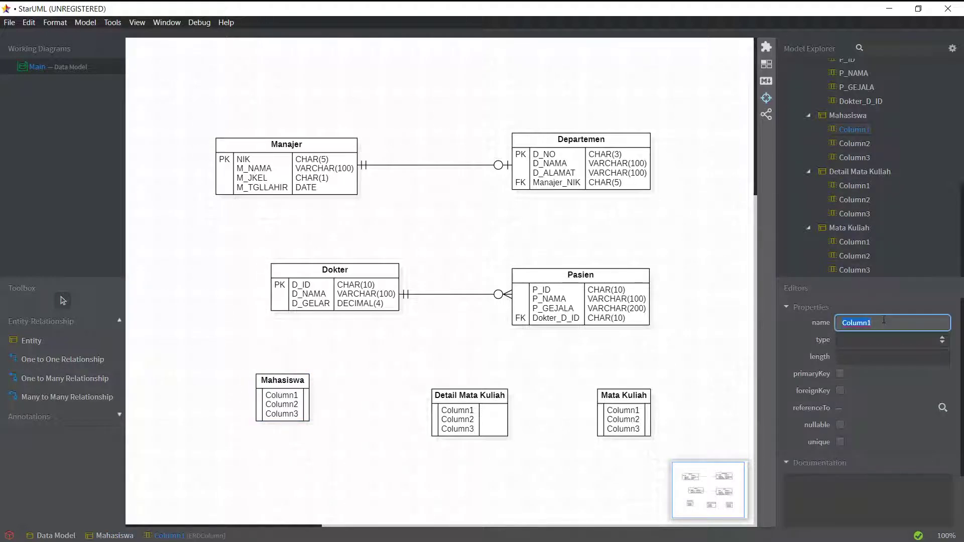
pyautogui.write('M_NRP')
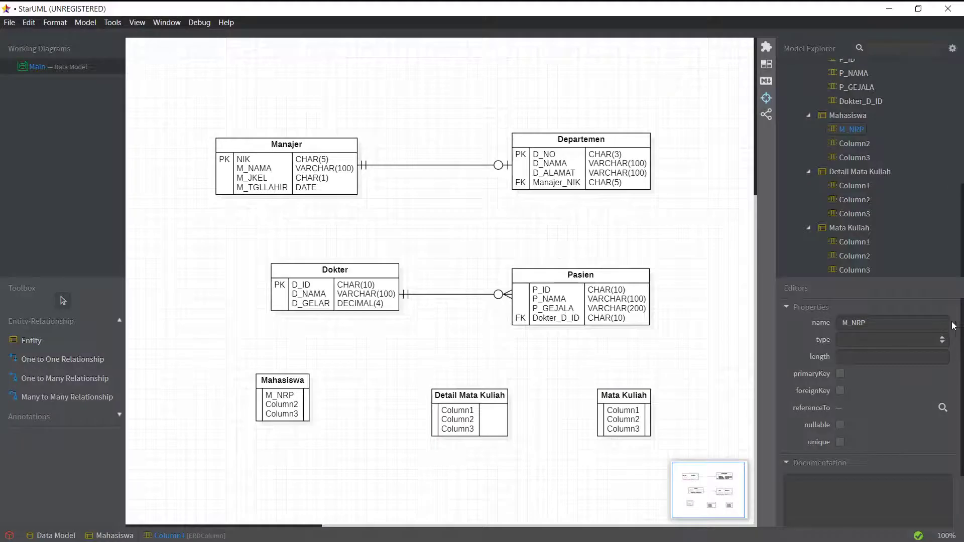
pyautogui.click(942, 341)
pyautogui.click(908, 72)
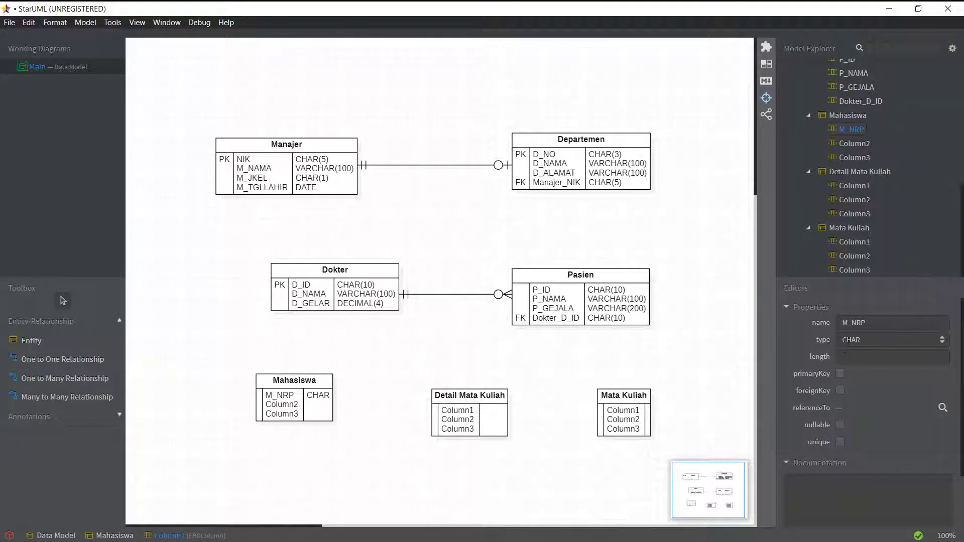
pyautogui.click(846, 357)
pyautogui.write('10')
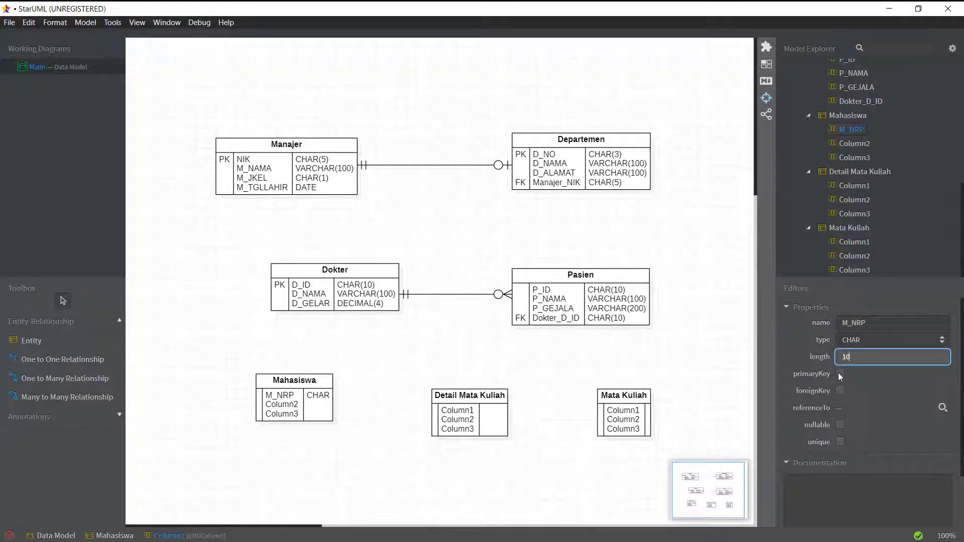
pyautogui.press('Return')
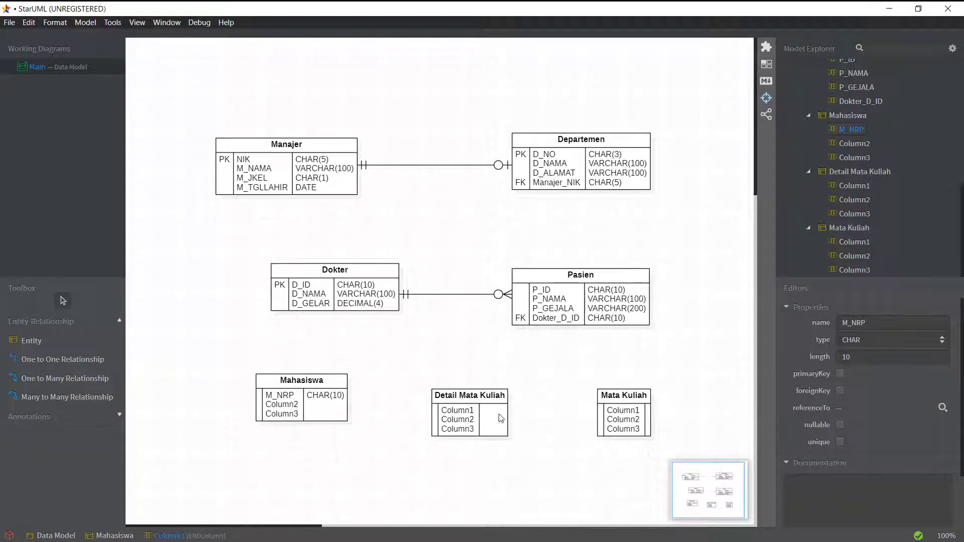
# Rename the second column of Mahasiswa as M_NAMA and set its type to VARCHAR with length 100.
pyautogui.click(857, 144)
pyautogui.click(879, 325)
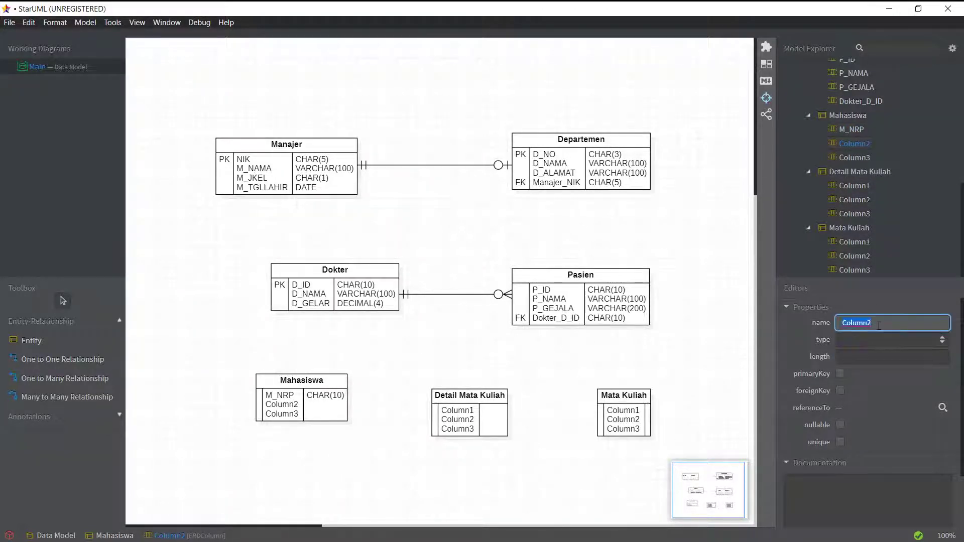
pyautogui.write('M_NAMA')
pyautogui.press('Return')
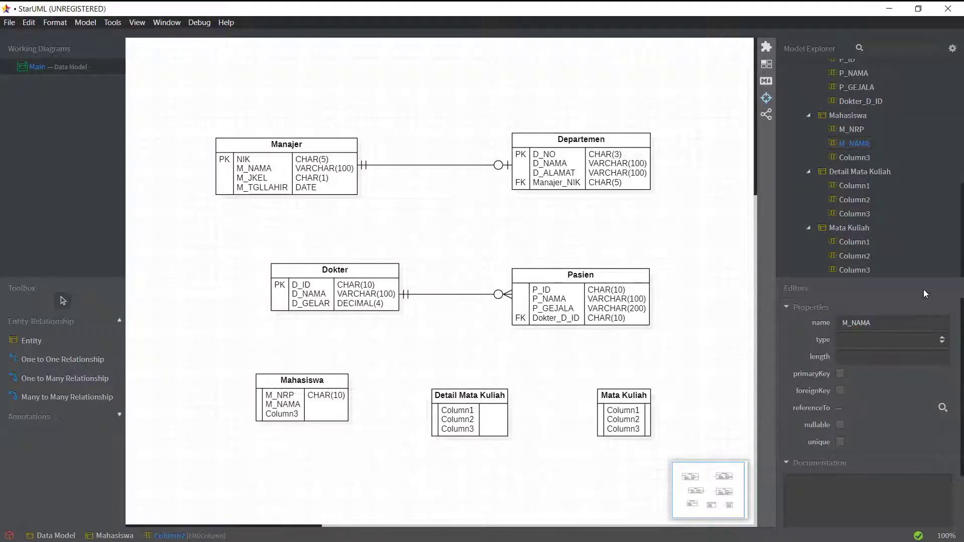
pyautogui.click(942, 341)
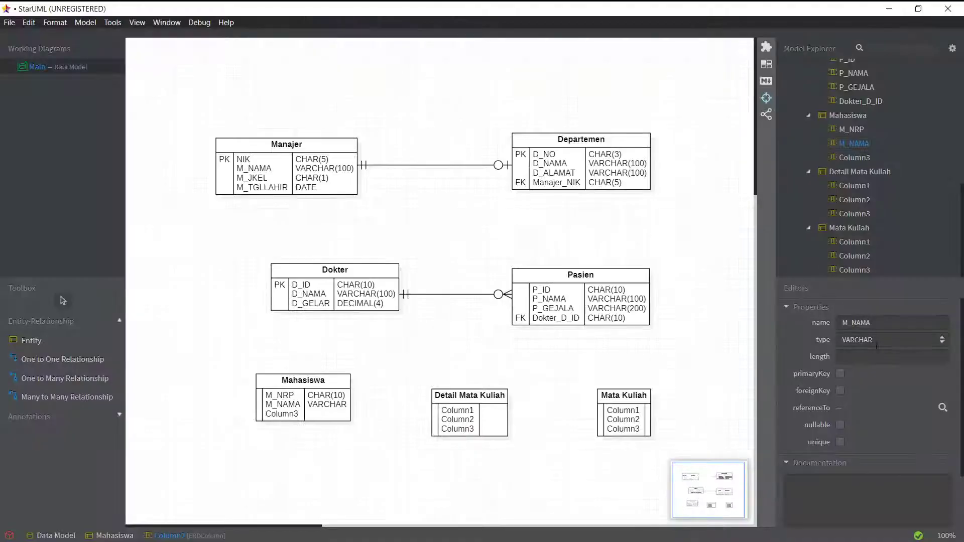
pyautogui.click(902, 352)
pyautogui.write('100')
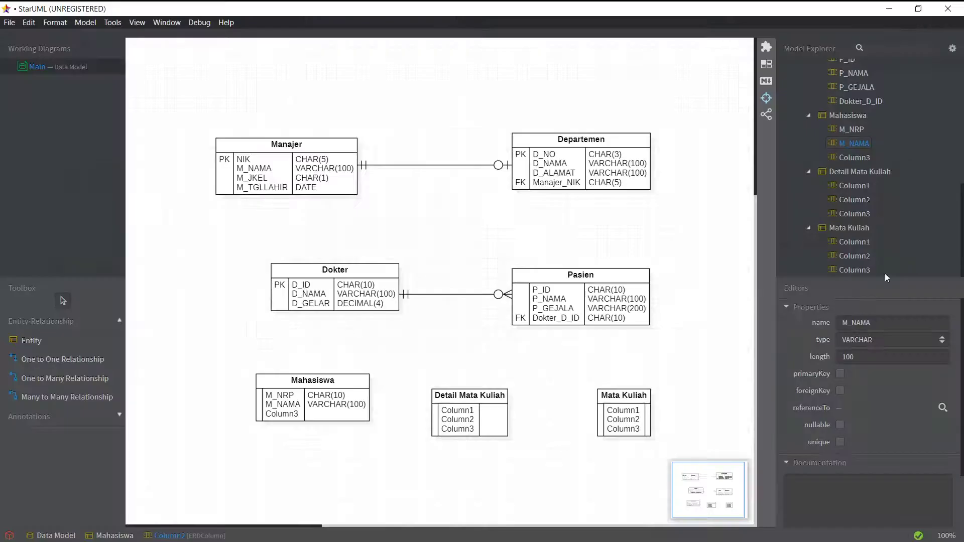
# Switch to the Vertabelo model and change the D_GELAR column of the Dokter table to varchar with length 10.
pyautogui.click(854, 158)
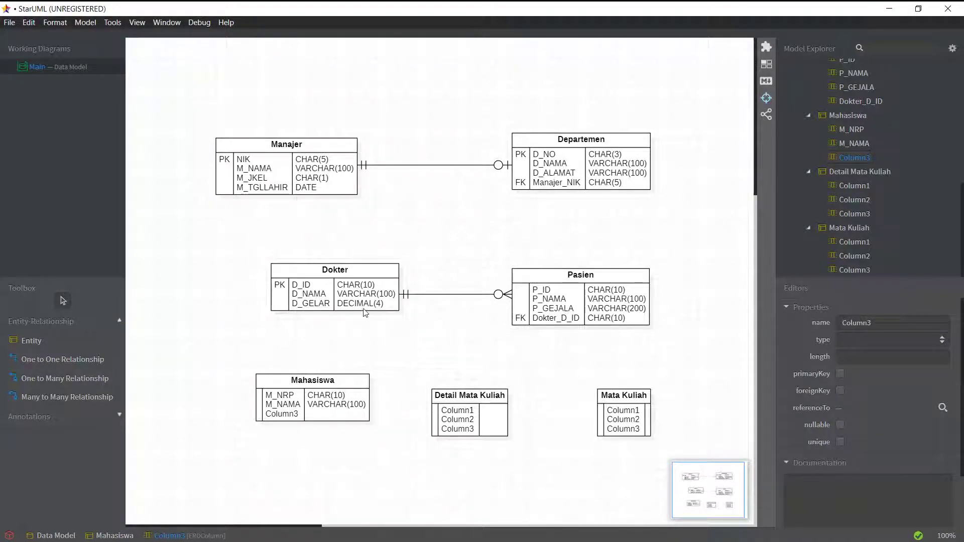
pyautogui.hotkey('alt', 'Tab')
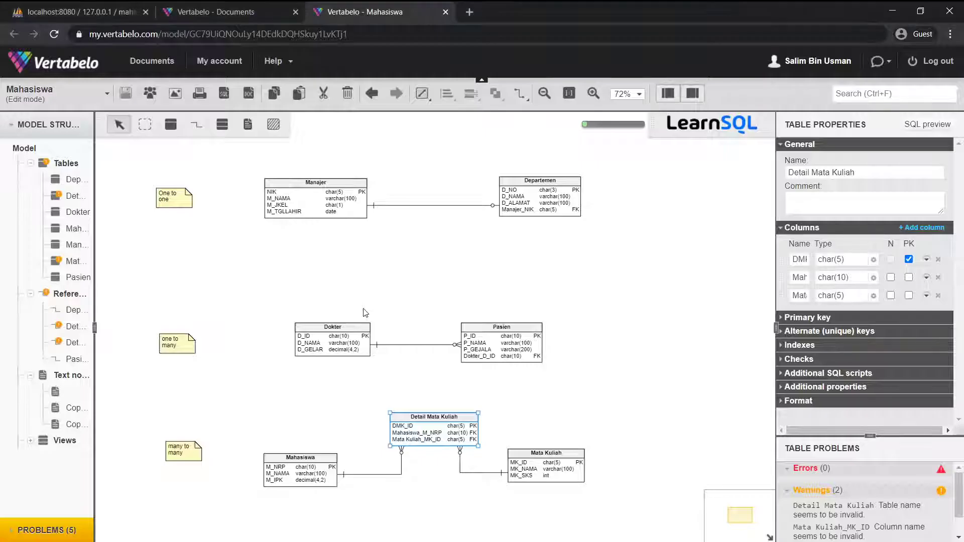
pyautogui.click(347, 354)
pyautogui.click(874, 296)
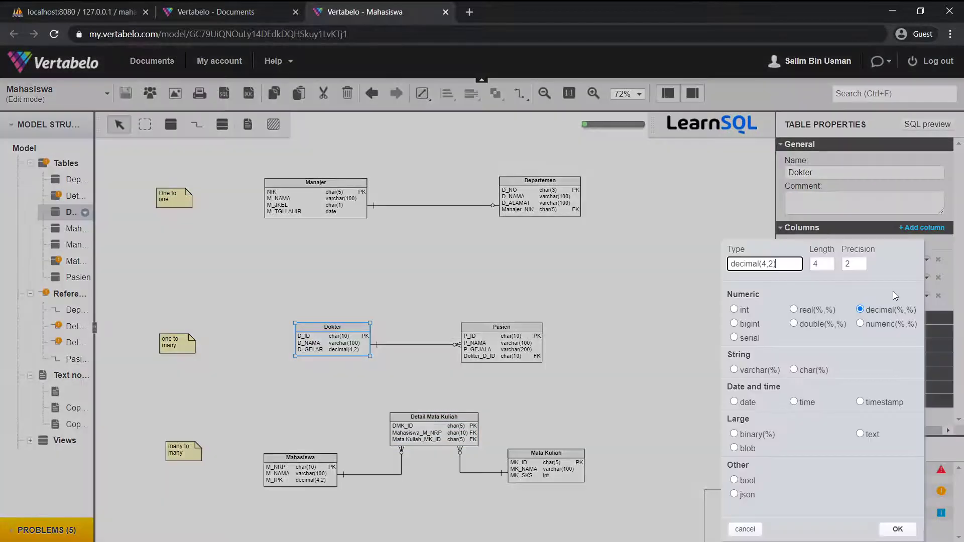
pyautogui.click(761, 369)
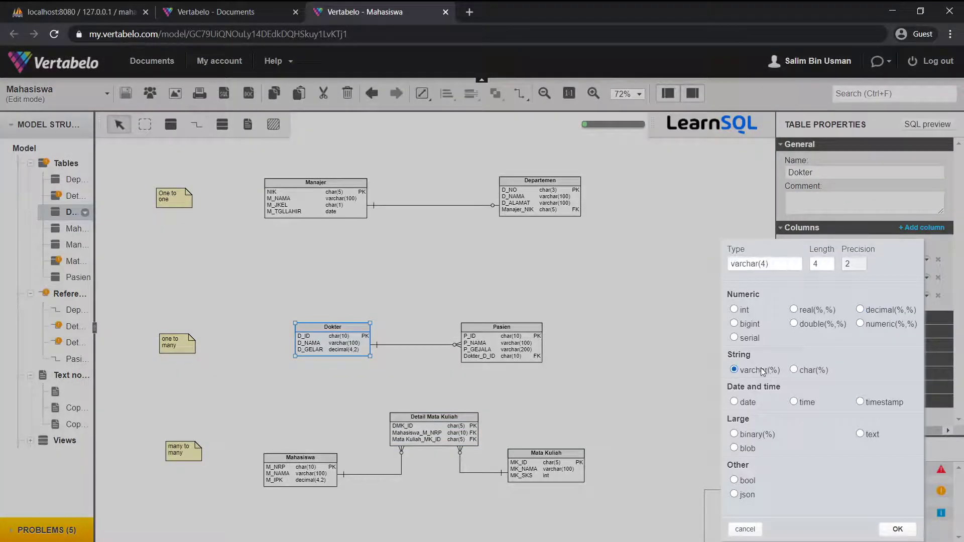
pyautogui.click(825, 266)
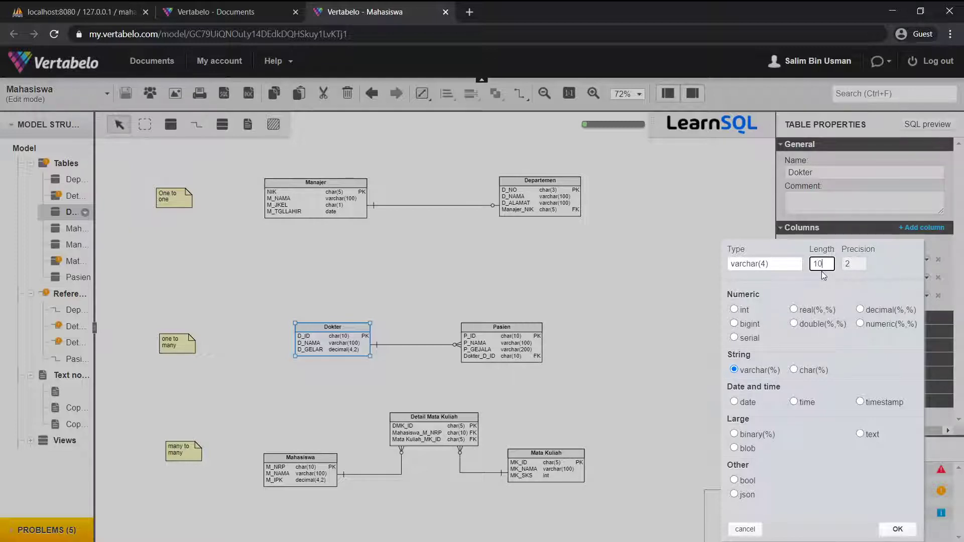
pyautogui.click(897, 529)
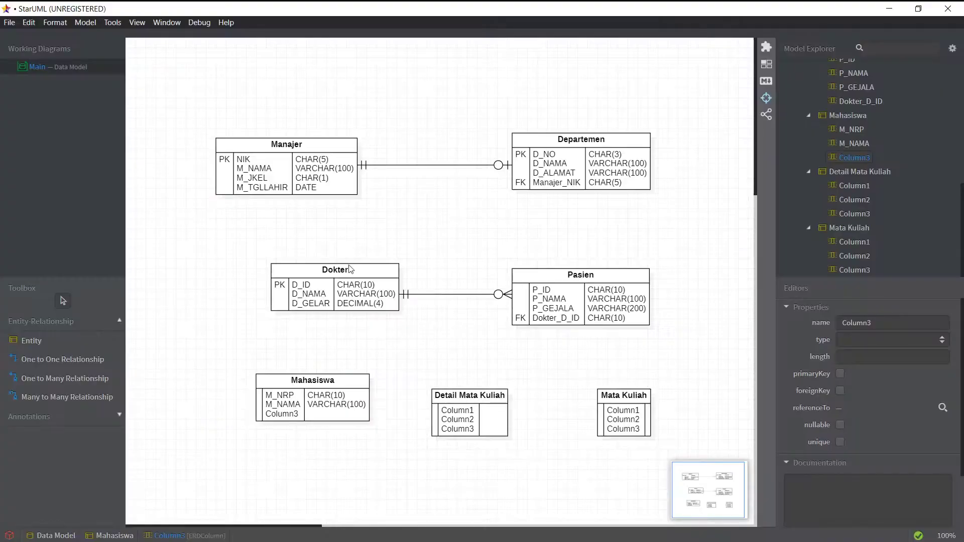
# Set the D_GELAR column of the Dokter entity to type VARCHAR with length 10.
pyautogui.click(350, 269)
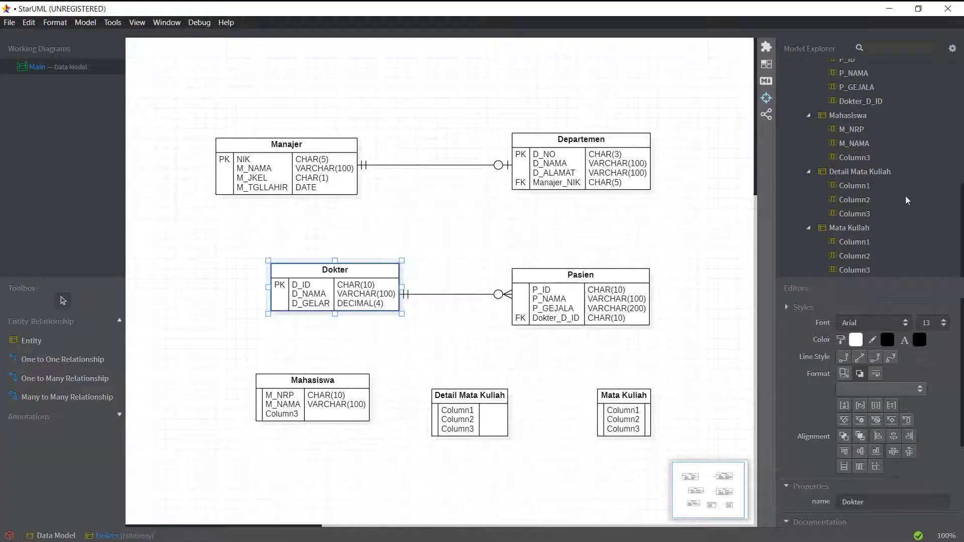
pyautogui.scroll(3, 869, 196)
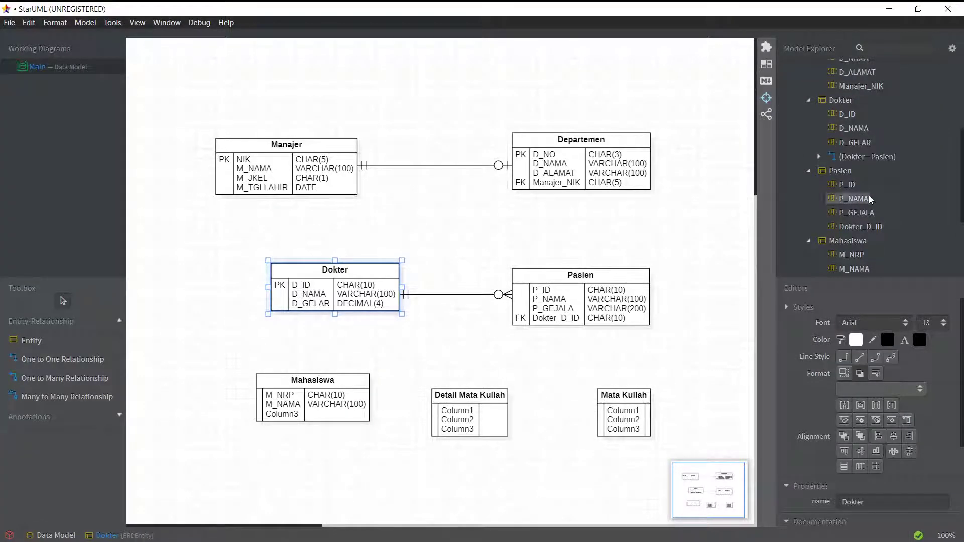
pyautogui.click(860, 142)
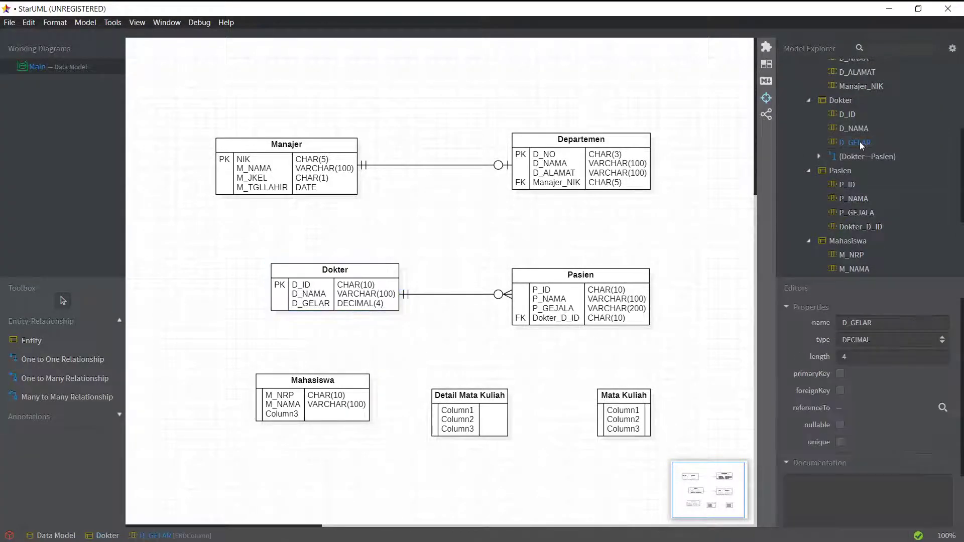
pyautogui.click(947, 343)
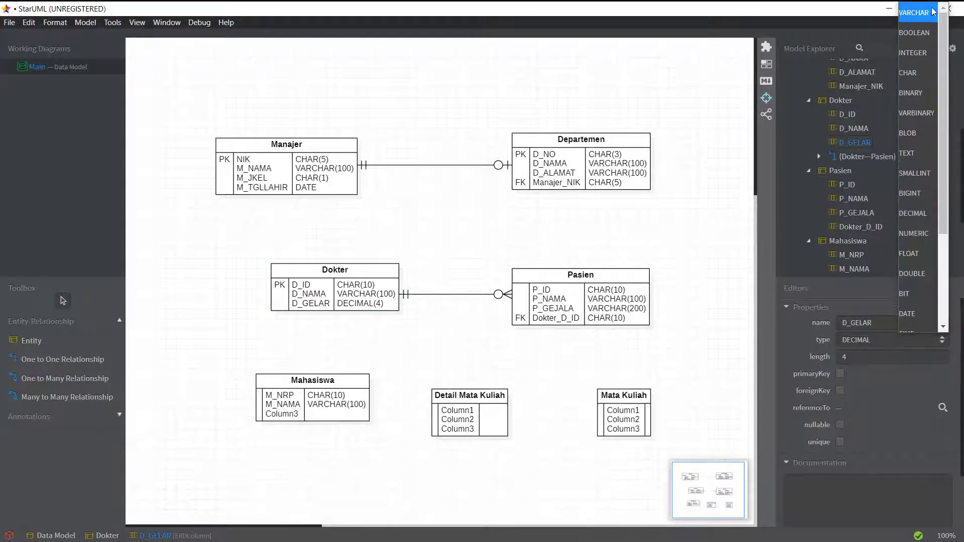
pyautogui.click(933, 11)
pyautogui.click(858, 360)
pyautogui.write('10')
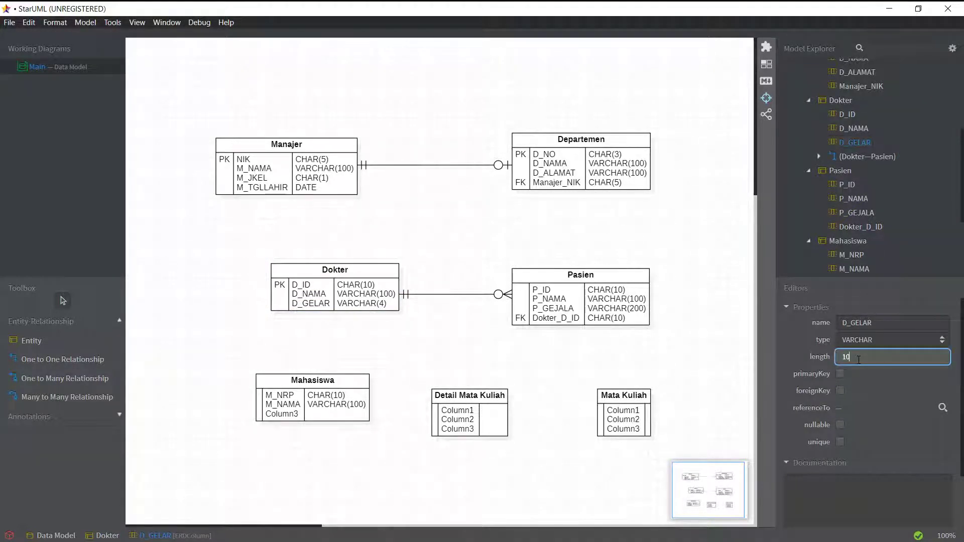
pyautogui.press('Return')
pyautogui.click(360, 339)
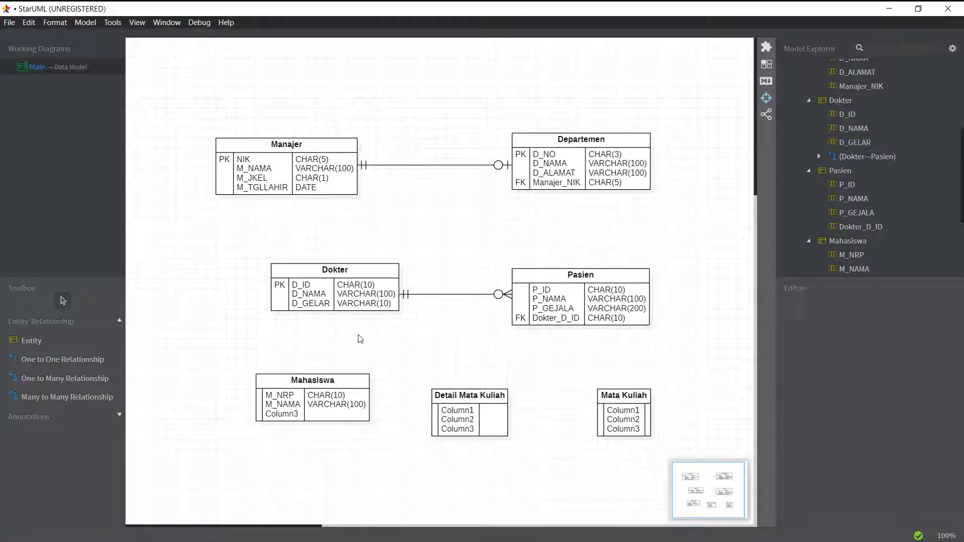
# Select the Mahasiswa entity and locate its third column in the model tree.
pyautogui.click(340, 405)
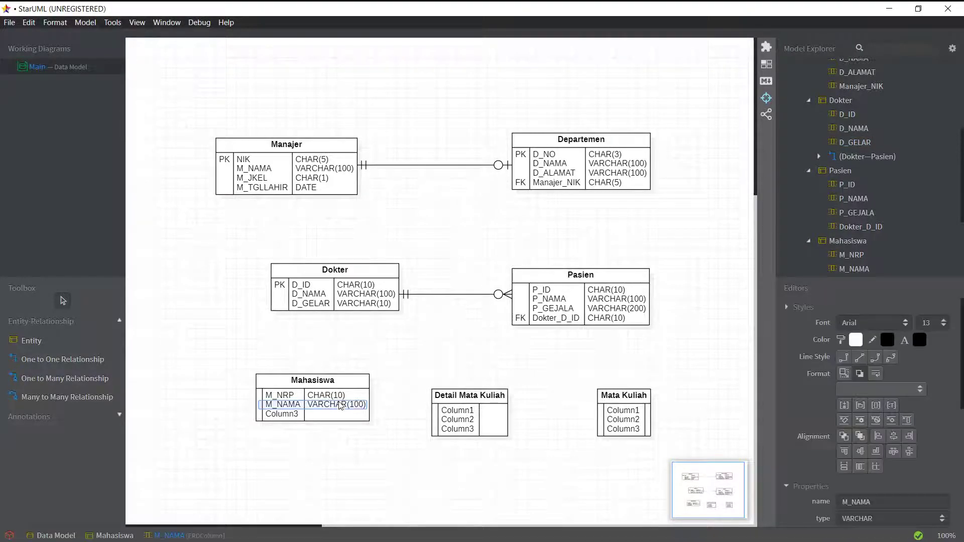
pyautogui.click(311, 382)
pyautogui.scroll(-3, 862, 221)
pyautogui.scroll(-2, 867, 201)
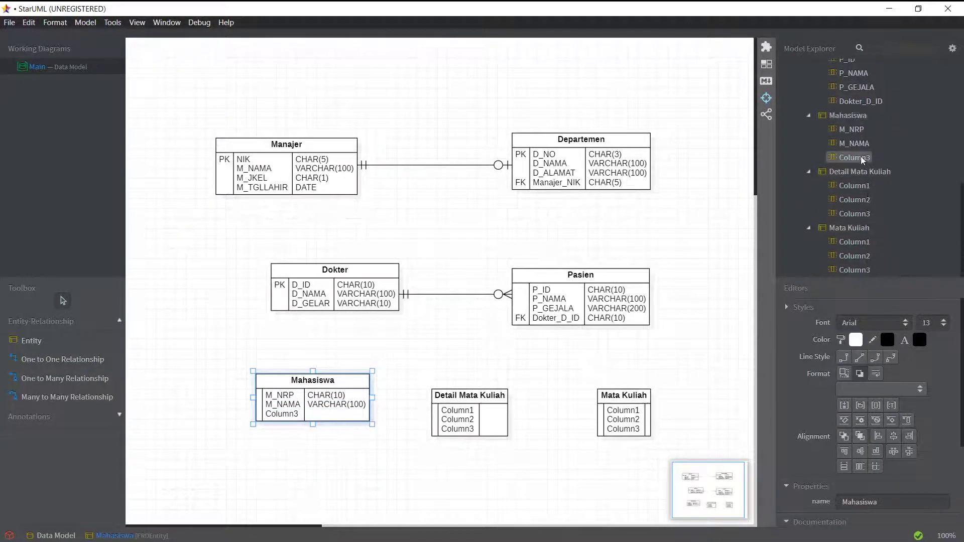
# Rename the third column of the Mahasiswa entity M_IPK and give it the DECIMAL type with length 4.
pyautogui.click(855, 157)
pyautogui.click(881, 323)
pyautogui.write('M_')
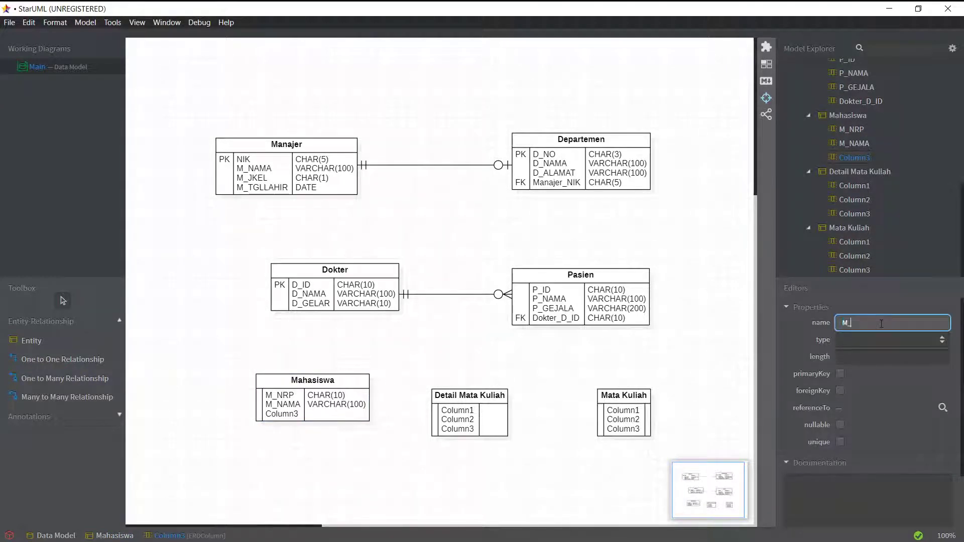
pyautogui.write('IPK')
pyautogui.press('Return')
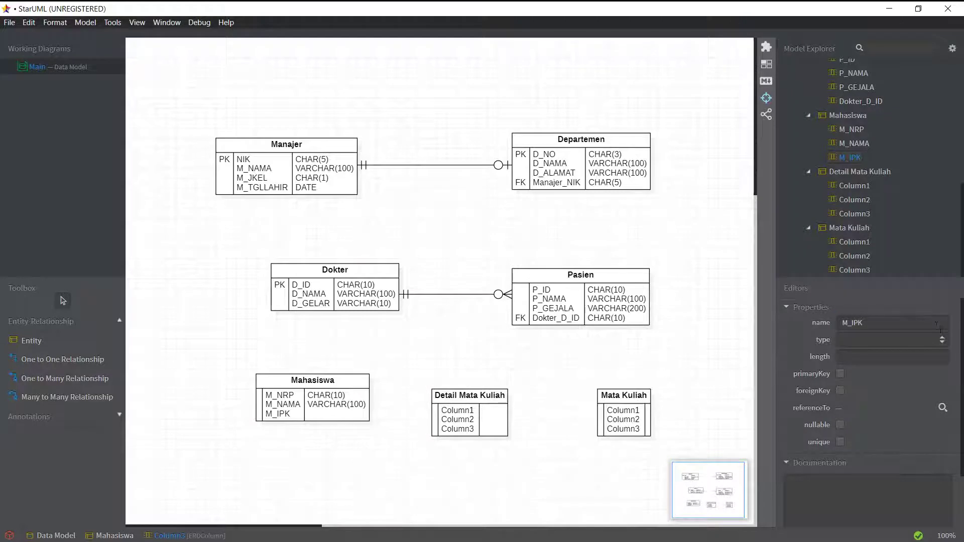
pyautogui.click(942, 340)
pyautogui.click(927, 216)
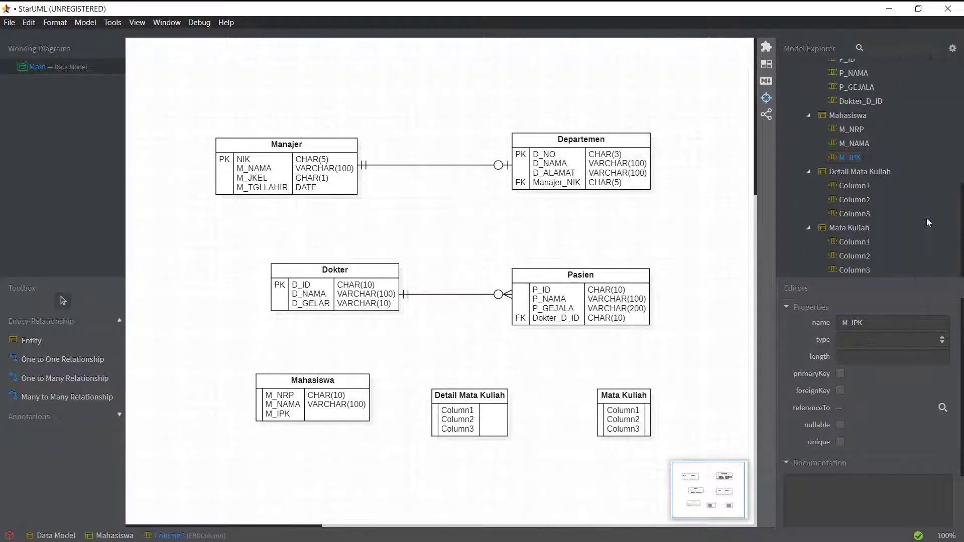
pyautogui.click(910, 358)
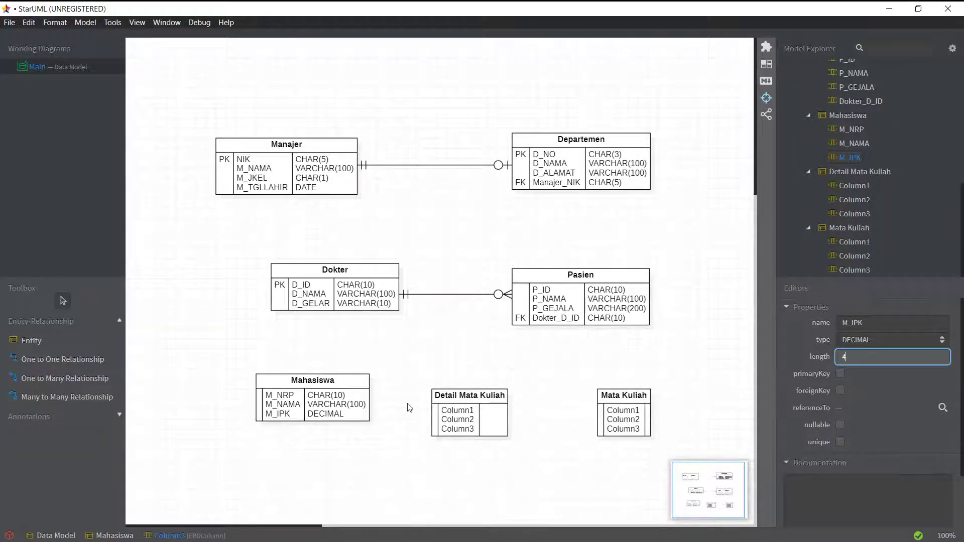
pyautogui.click(467, 396)
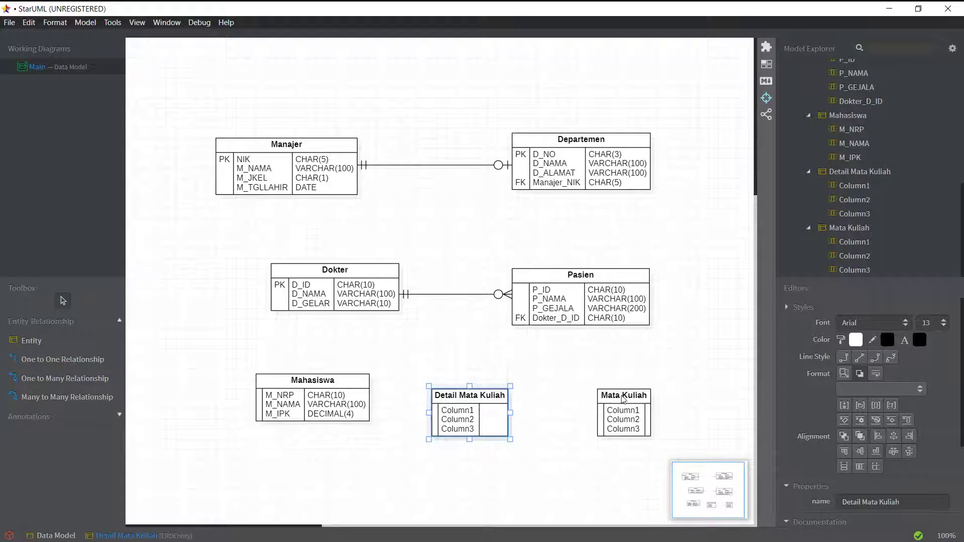
# Make M_NRP the primary key of the Mahasiswa entity.
pyautogui.click(623, 399)
pyautogui.click(311, 384)
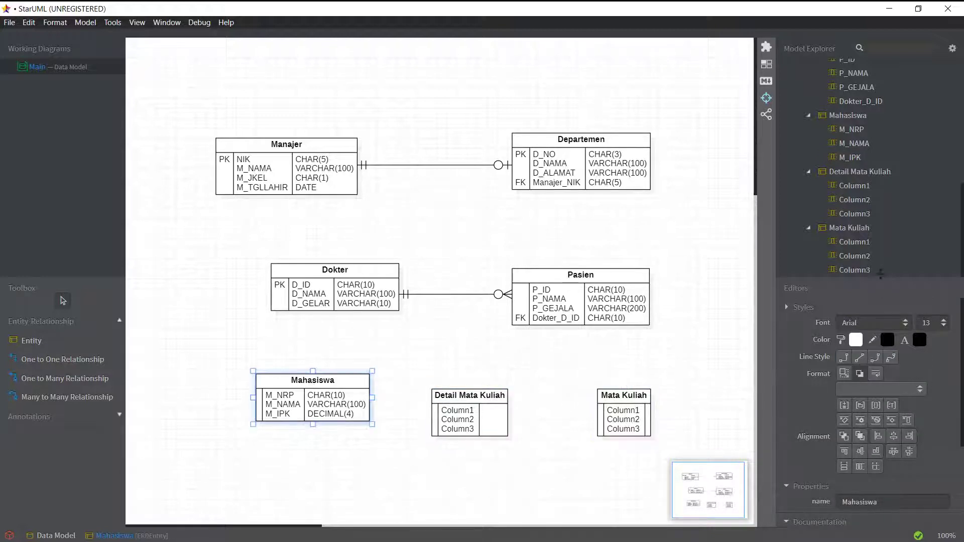
pyautogui.click(863, 128)
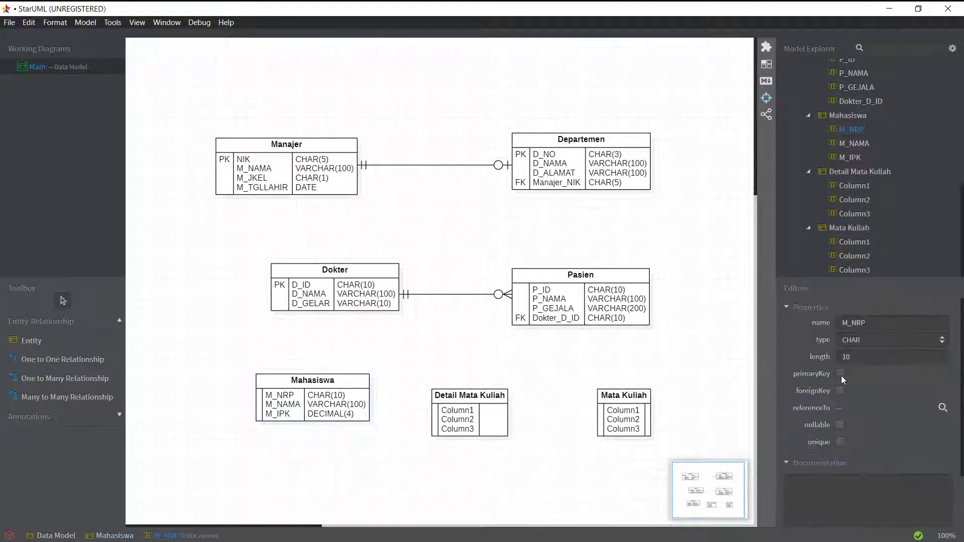
pyautogui.click(840, 374)
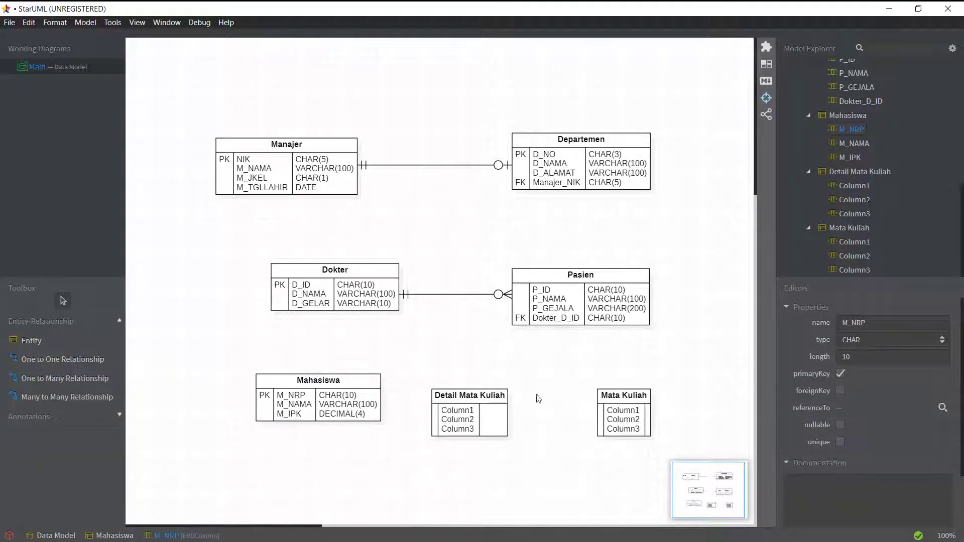
# Rename the first column of the Mata Kuliah entity MK_ID.
pyautogui.click(623, 399)
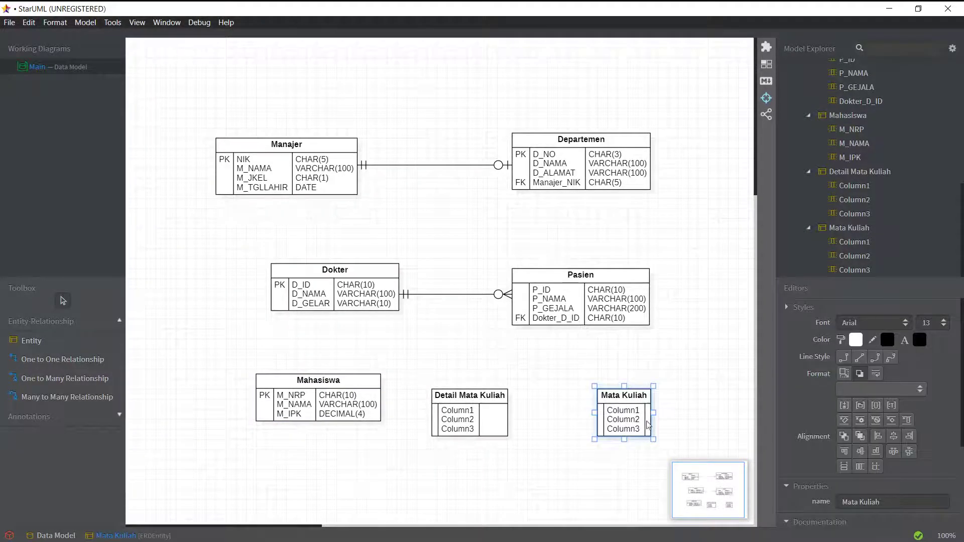
pyautogui.click(863, 244)
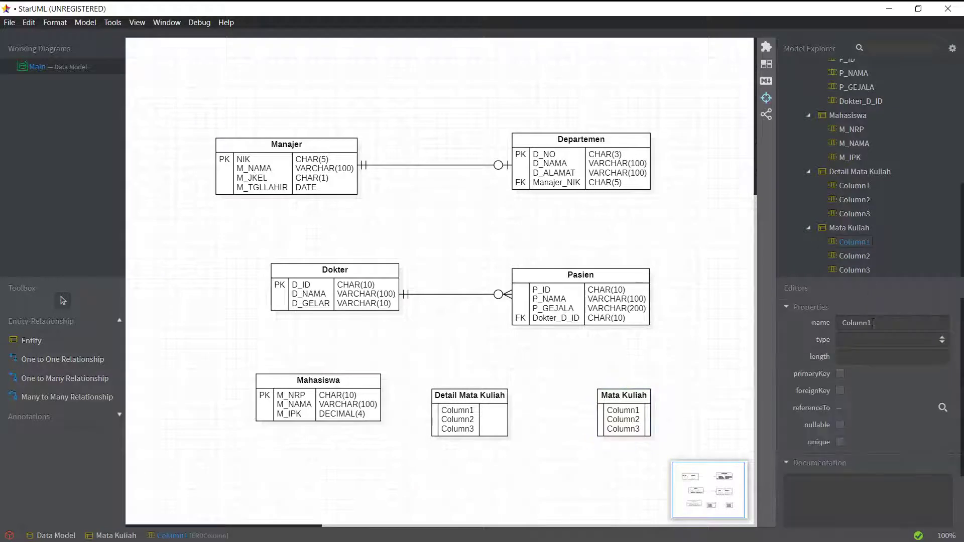
pyautogui.click(878, 323)
pyautogui.write('MK_')
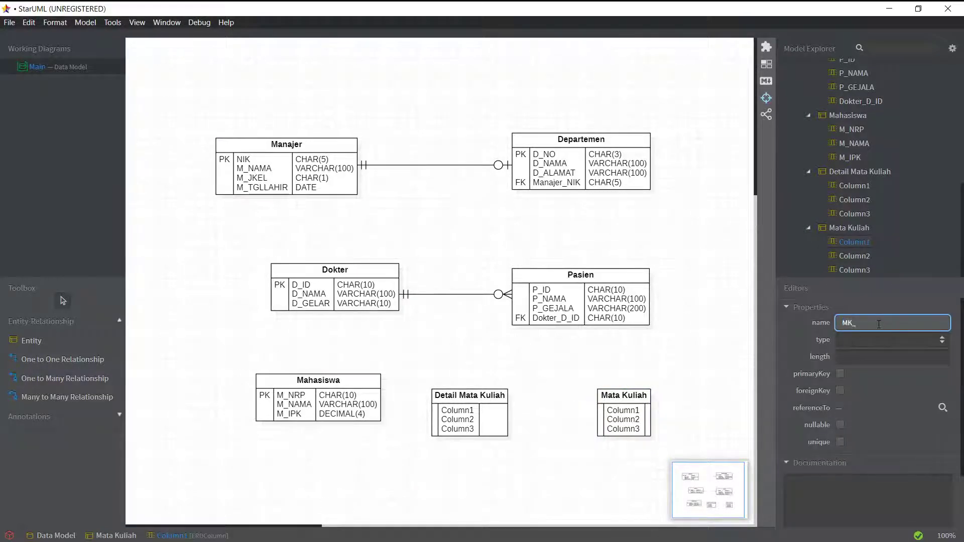
pyautogui.press('Return')
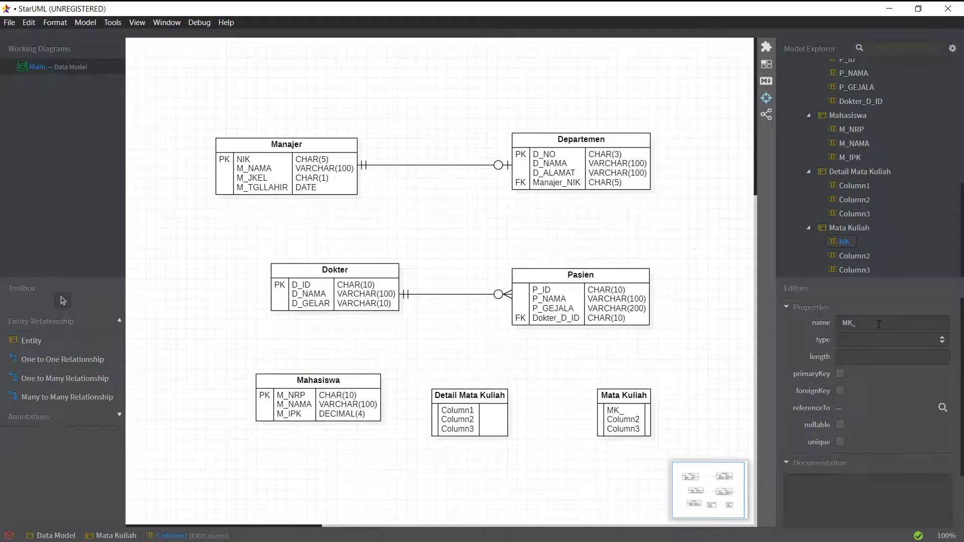
pyautogui.click(878, 324)
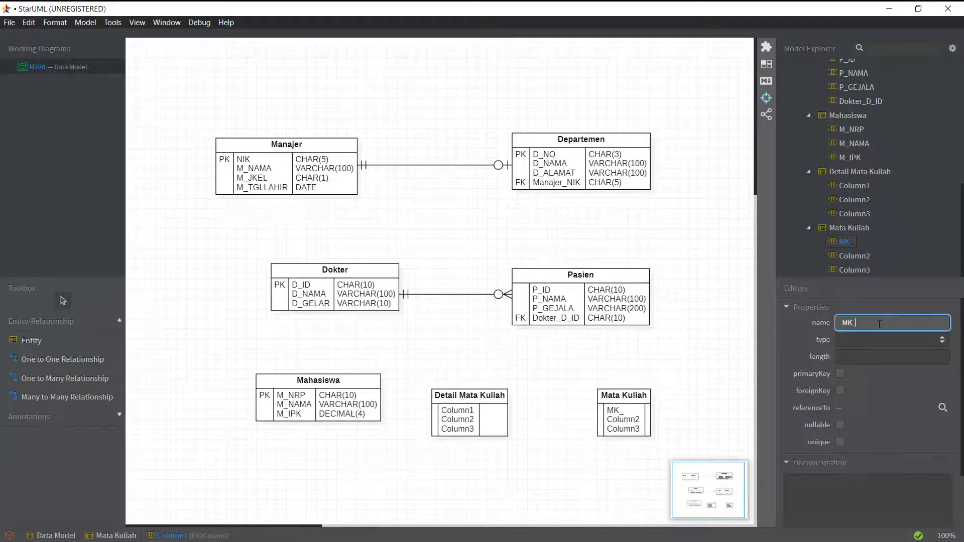
pyautogui.click(930, 342)
# Set the MK_ID column to type CHAR with length 5 and mark it as primary key.
pyautogui.click(942, 340)
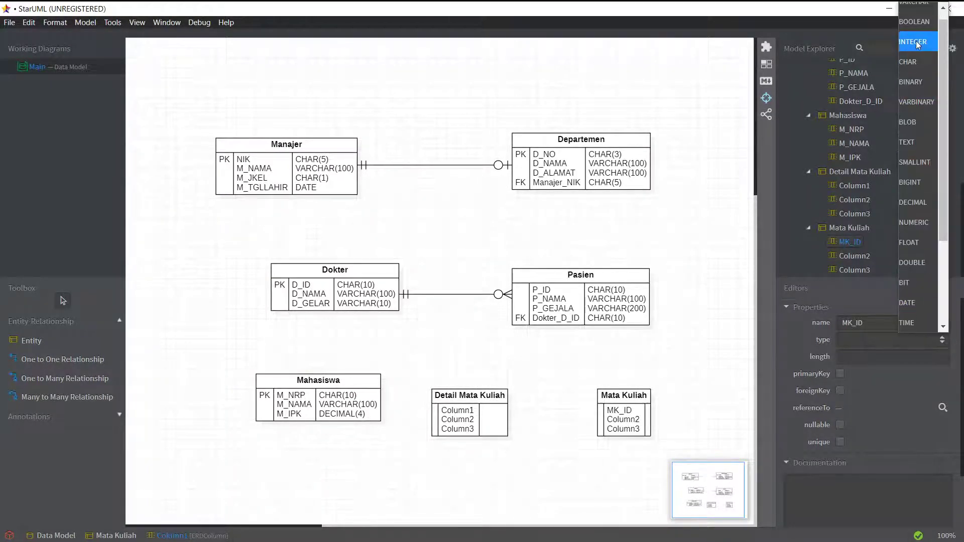
pyautogui.click(919, 79)
pyautogui.click(865, 356)
pyautogui.write('5')
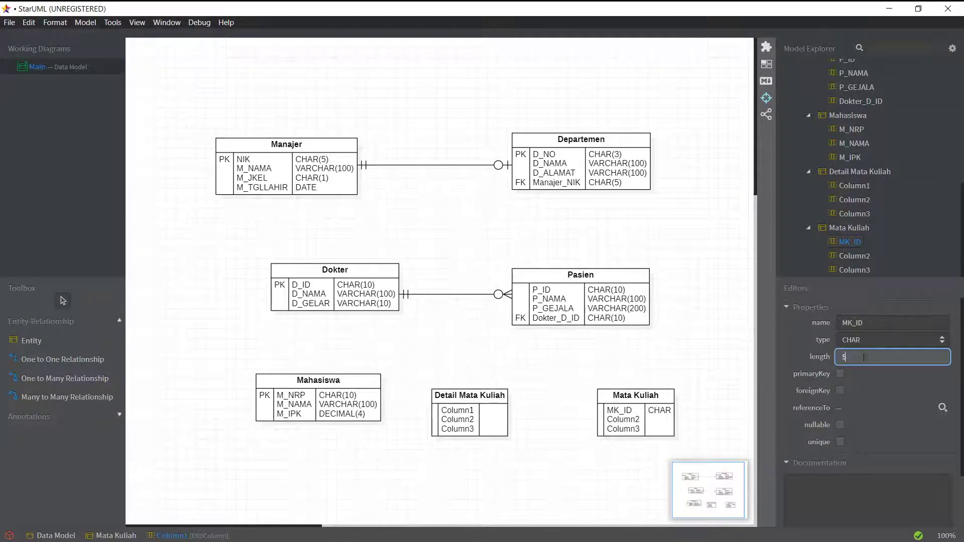
pyautogui.hotkey('alt', 'Tab')
pyautogui.hotkey('alt', 'Tab')
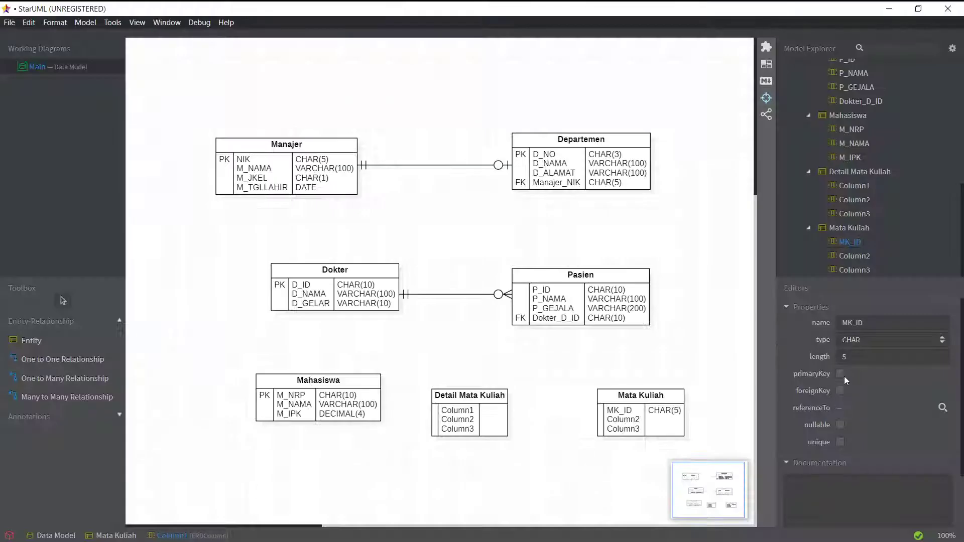
pyautogui.click(840, 374)
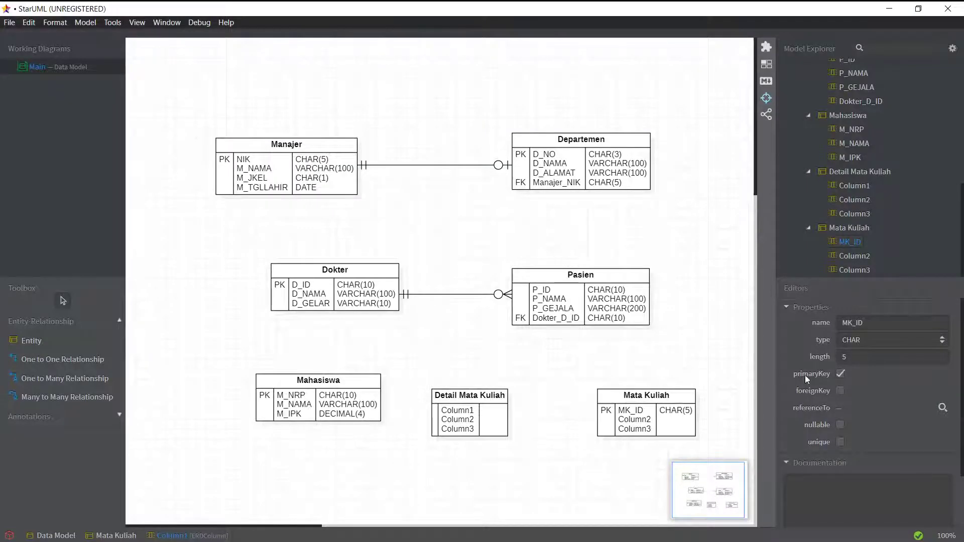
# Rename the second column of the Mata Kuliah entity MK_NAMA, consulting the reference model in Vertabelo.
pyautogui.click(853, 255)
pyautogui.click(872, 323)
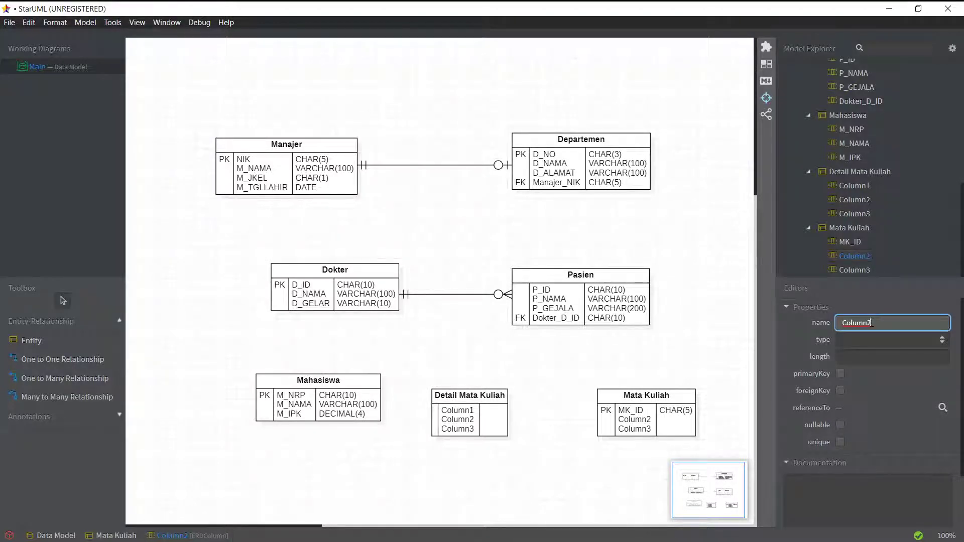
pyautogui.hotkey('alt', 'Tab')
pyautogui.hotkey('alt', 'Tab')
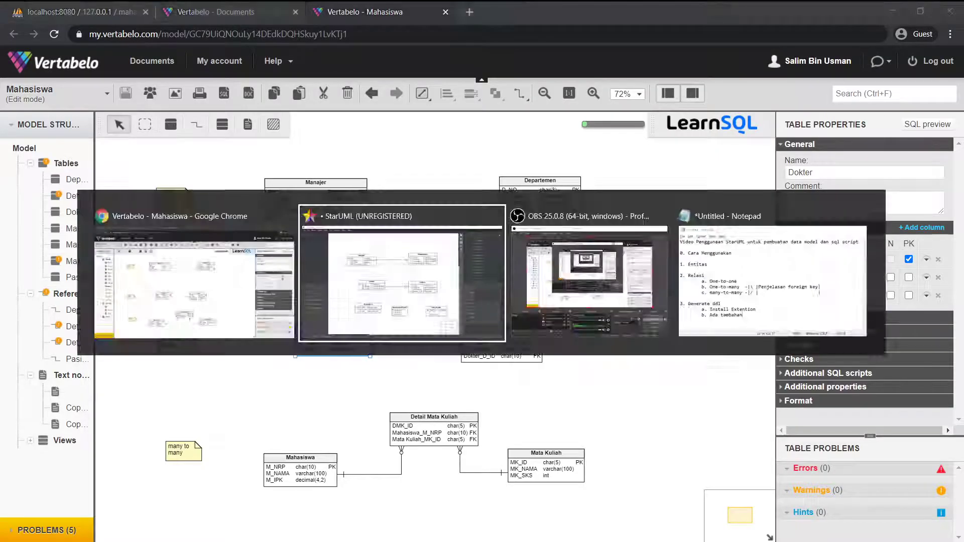
pyautogui.hotkey('ctrl', 'a')
pyautogui.press('BackSpace')
pyautogui.write('MK_NA')
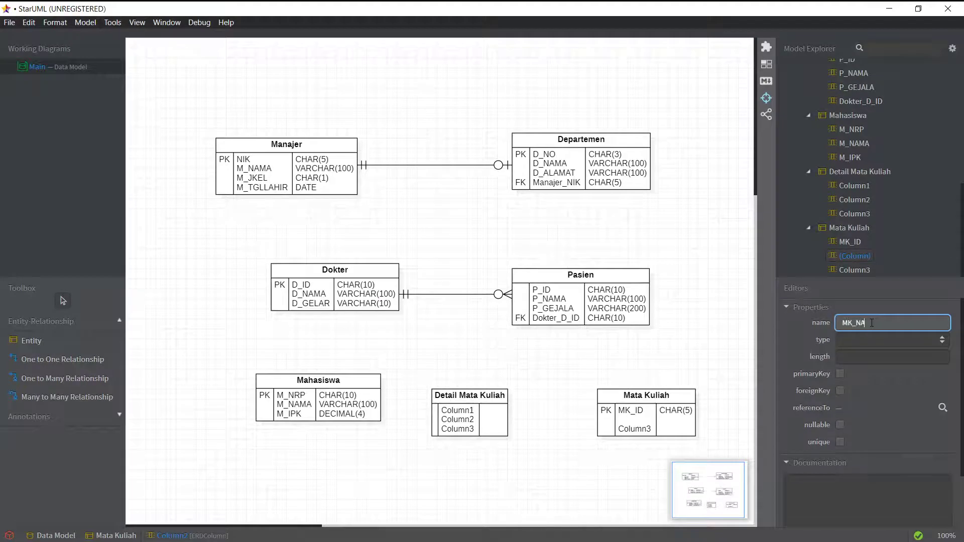
pyautogui.write('MA')
# Set the MK_NAMA column to type VARCHAR with length 100.
pyautogui.click(941, 339)
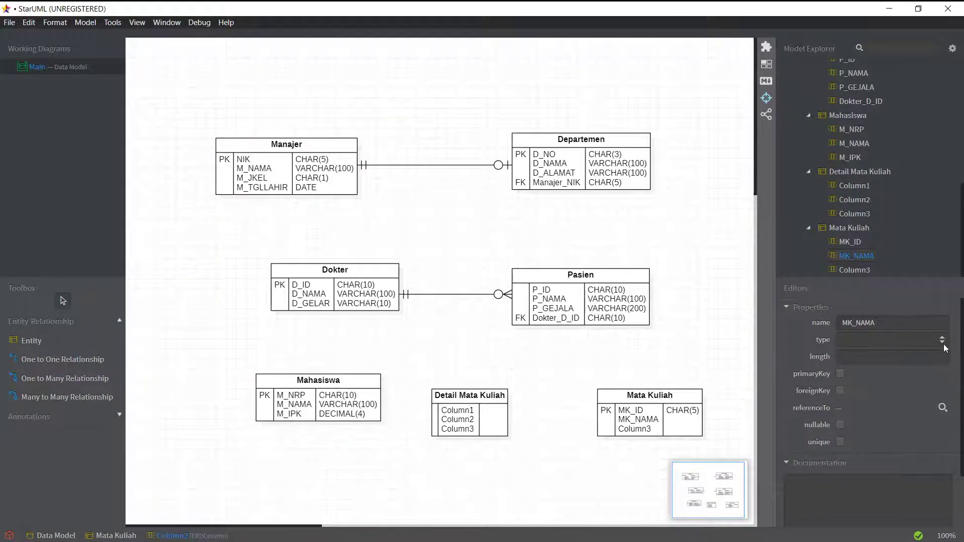
pyautogui.click(942, 340)
pyautogui.click(919, 14)
pyautogui.click(856, 357)
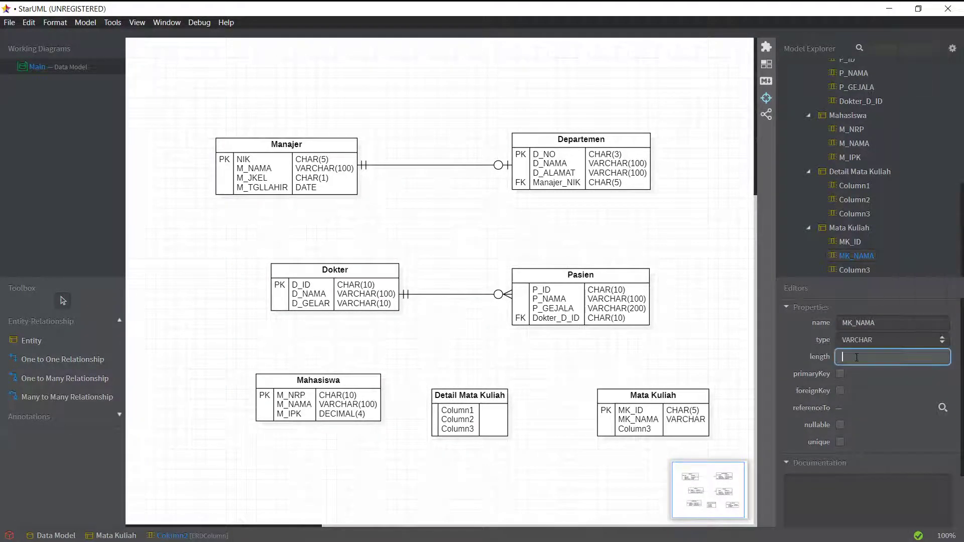
pyautogui.write('100')
# Rename the third column of the Mata Kuliah entity MK_SKS and give it the INTEGER type.
pyautogui.click(854, 270)
pyautogui.click(878, 322)
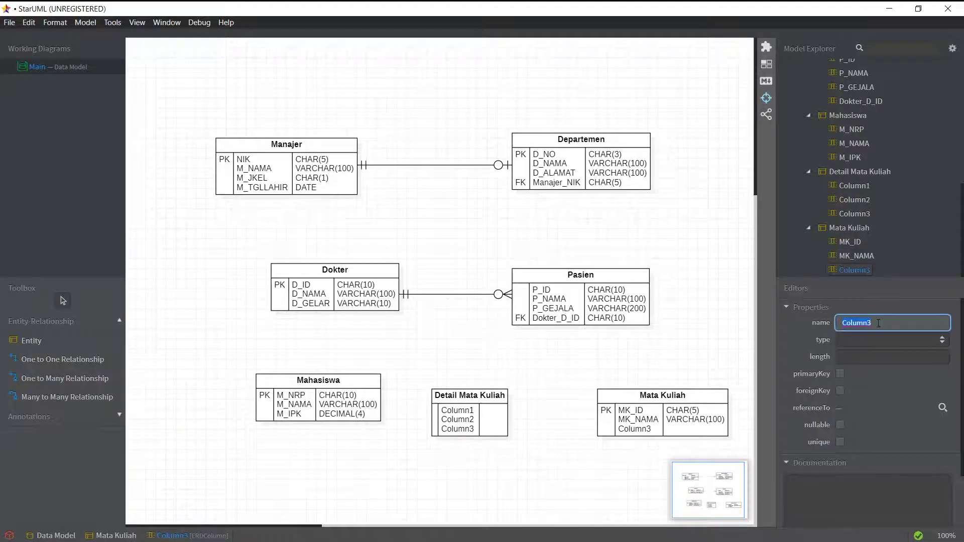
pyautogui.write('MK_SKS')
pyautogui.press('Return')
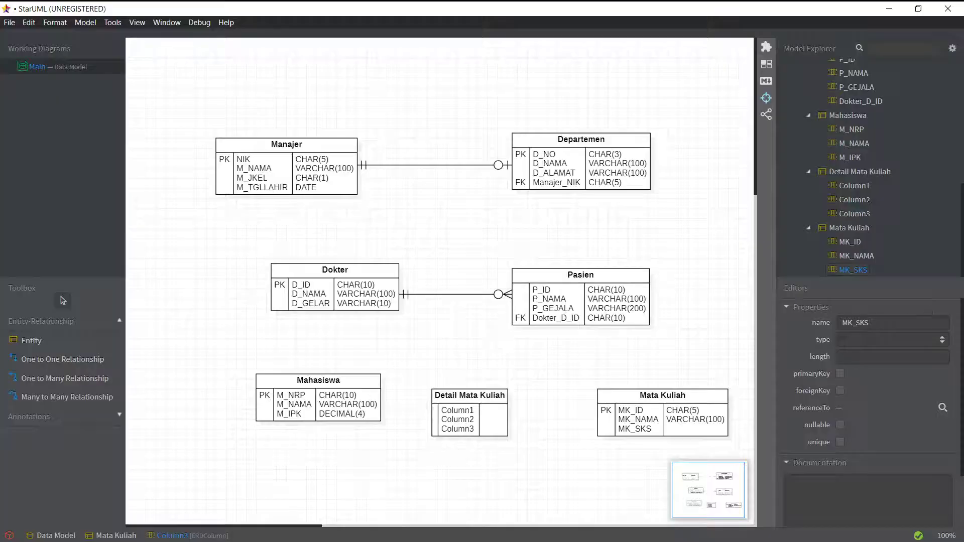
pyautogui.click(942, 340)
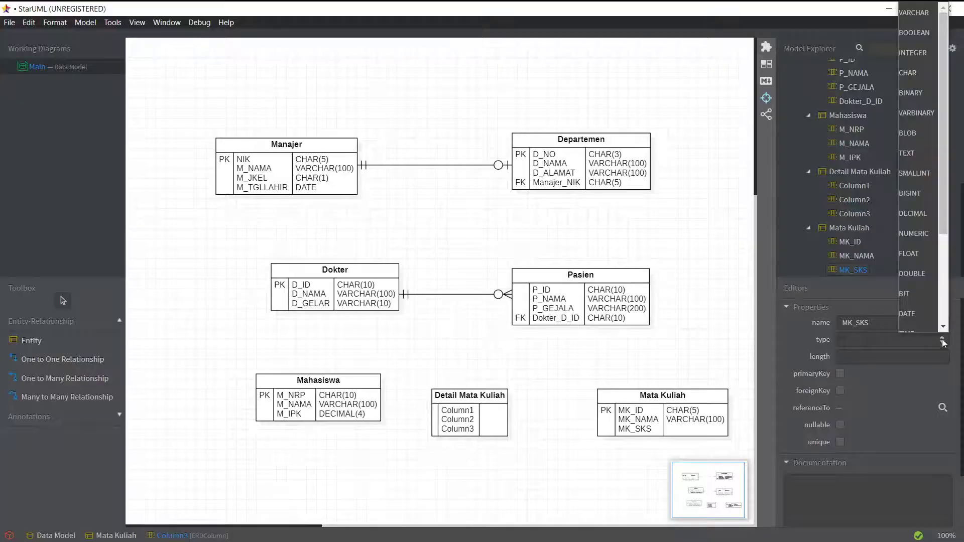
pyautogui.click(917, 56)
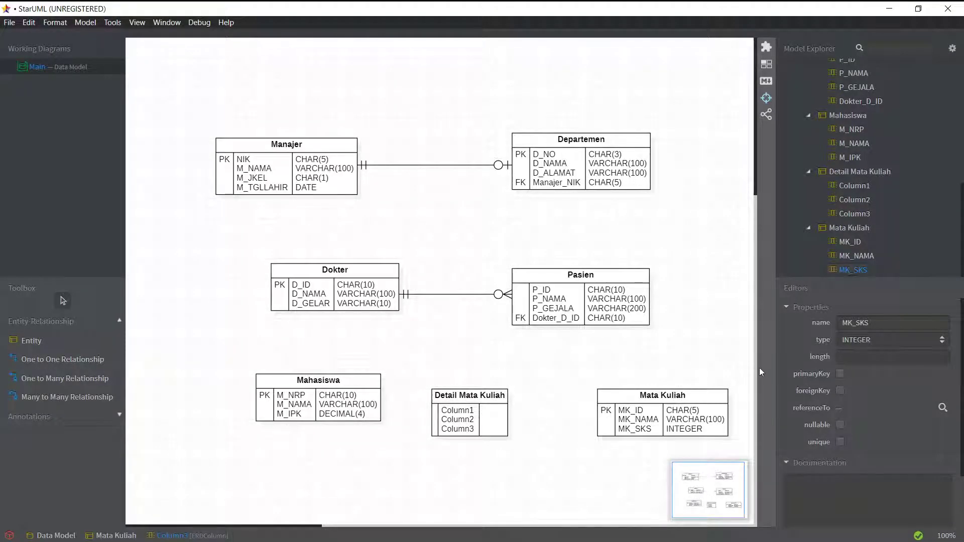
# Spread out the Mahasiswa, Detail Mata Kuliah and Mata Kuliah entities, keeping Detail Mata Kuliah between the other two.
pyautogui.moveTo(648, 394); pyautogui.dragTo(647, 374)
pyautogui.moveTo(319, 399); pyautogui.dragTo(254, 409)
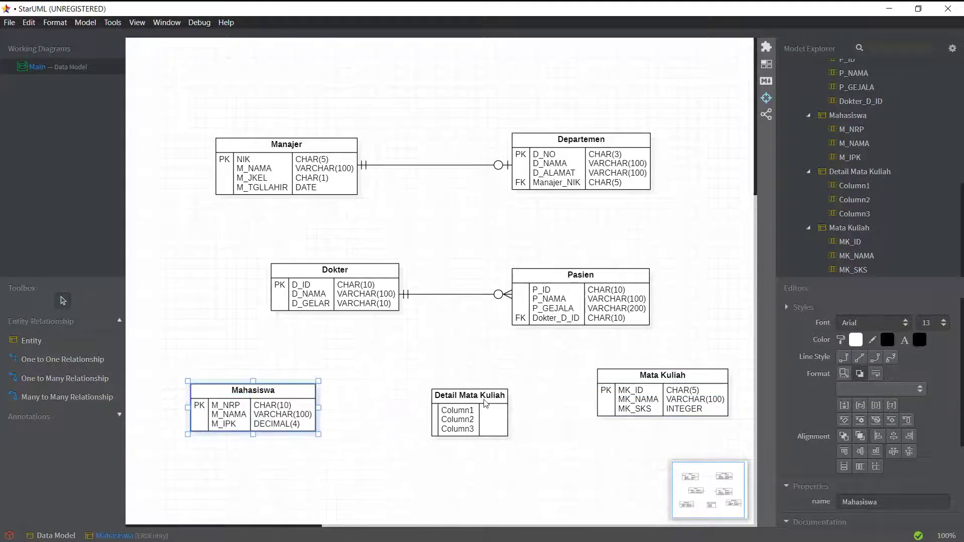
pyautogui.click(481, 389)
pyautogui.moveTo(480, 389); pyautogui.dragTo(474, 382)
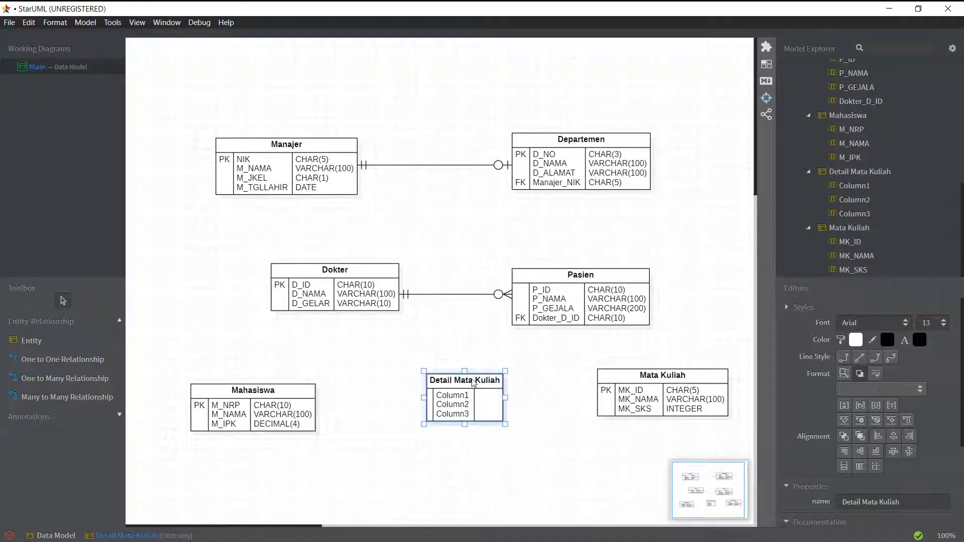
# Rename the first column of the Detail Mata Kuliah entity DMK_ID and set it to type CHAR with length 5.
pyautogui.click(846, 181)
pyautogui.click(880, 313)
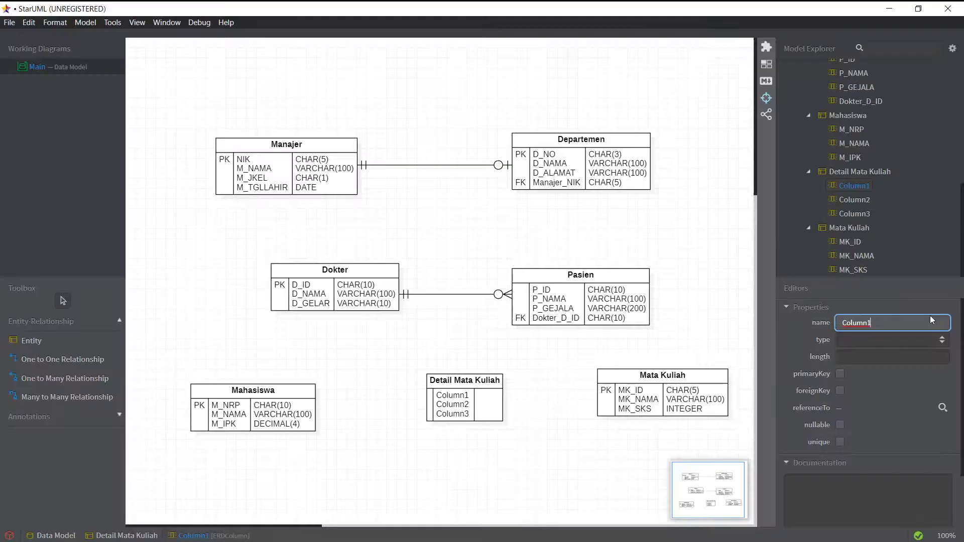
pyautogui.write('DMK_ID')
pyautogui.press('Return')
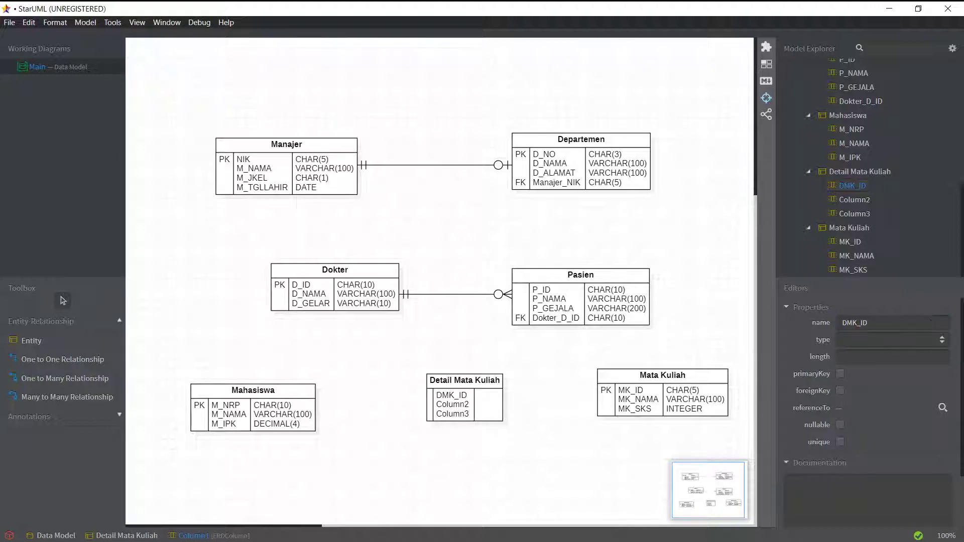
pyautogui.click(942, 340)
pyautogui.click(923, 90)
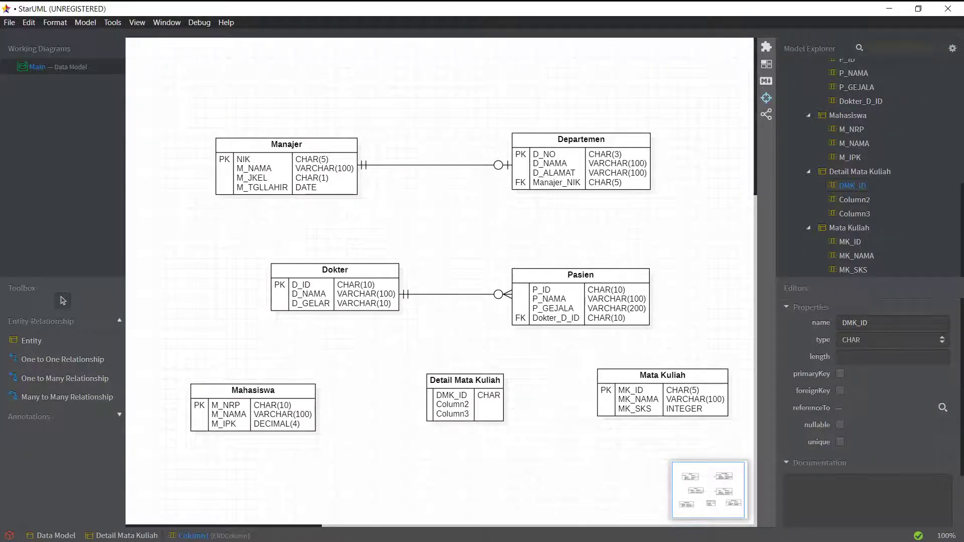
pyautogui.click(889, 356)
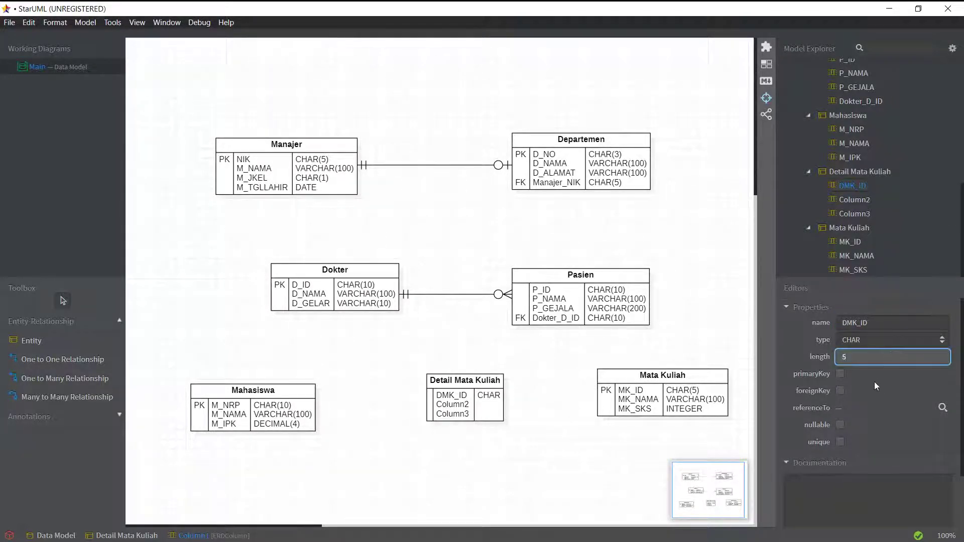
pyautogui.press('Return')
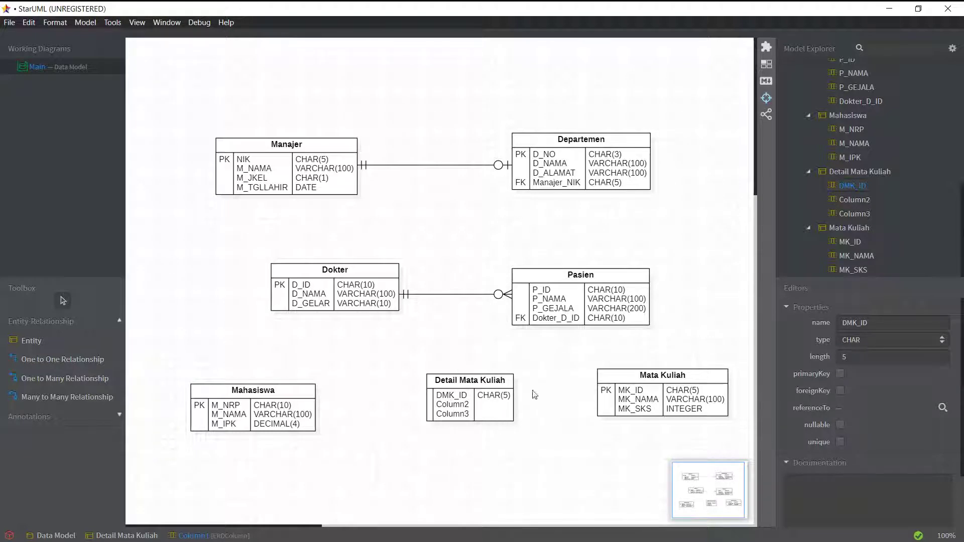
# Rename the second column of the Detail Mata Kuliah entity Mahasiswa_M_NRP and set it to type CHAR with length 10.
pyautogui.click(857, 204)
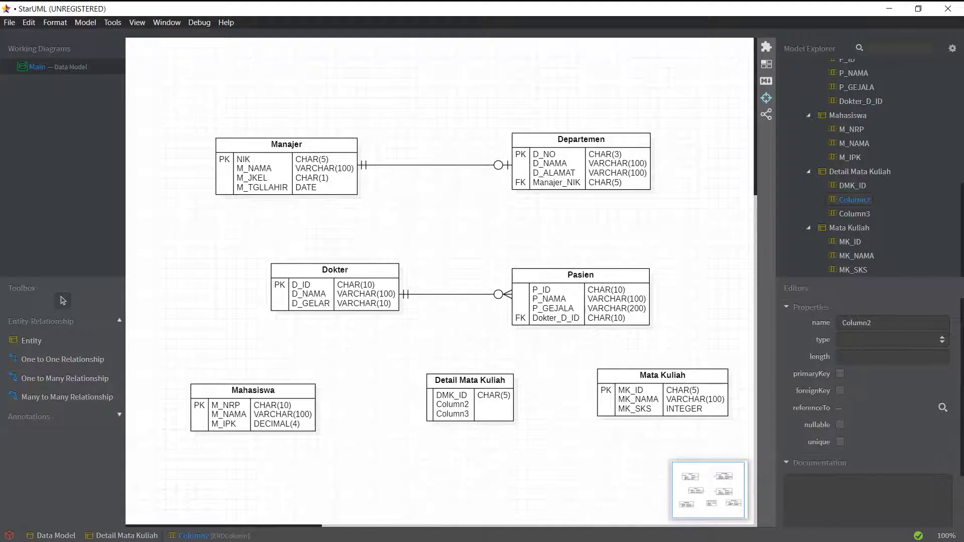
pyautogui.click(901, 324)
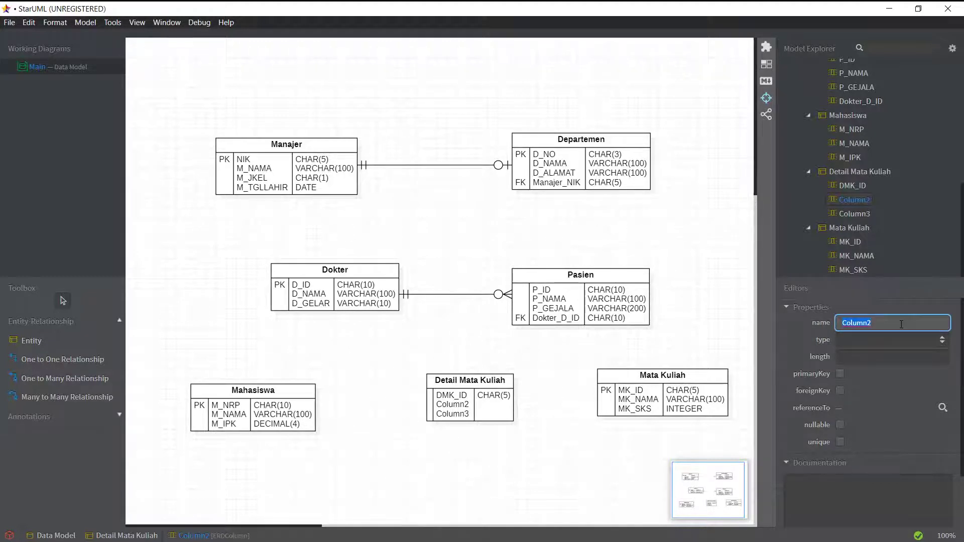
pyautogui.write('Mahasiswa_M_NR')
pyautogui.click(942, 340)
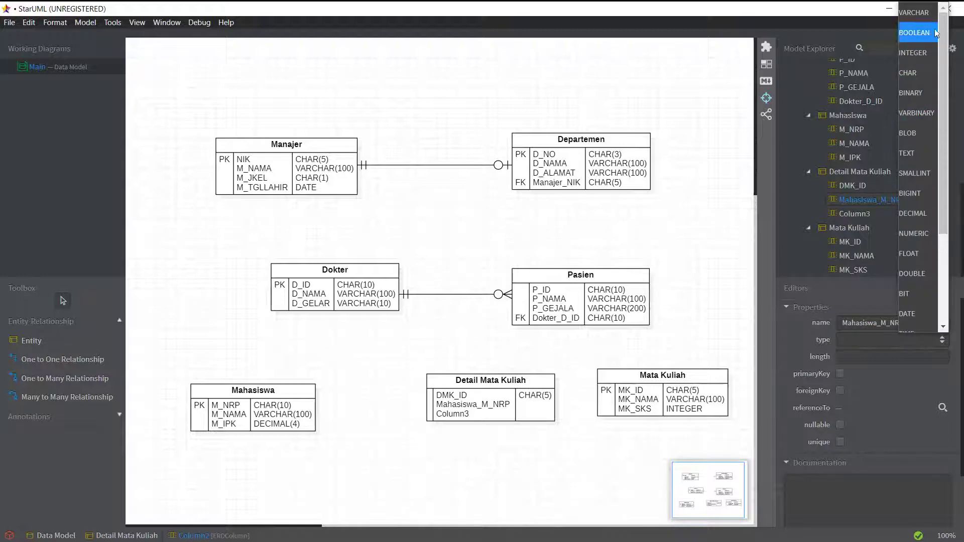
pyautogui.click(926, 75)
pyautogui.click(853, 356)
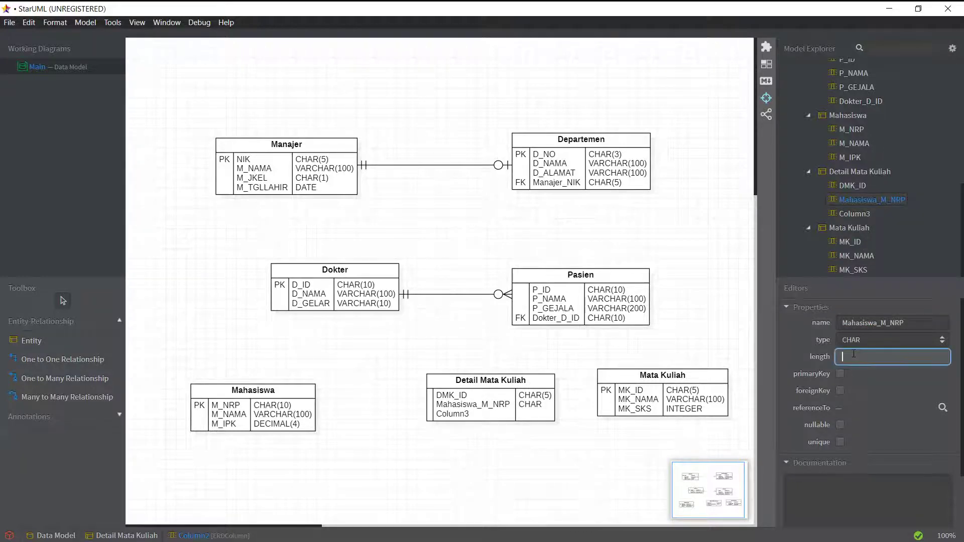
pyautogui.click(841, 391)
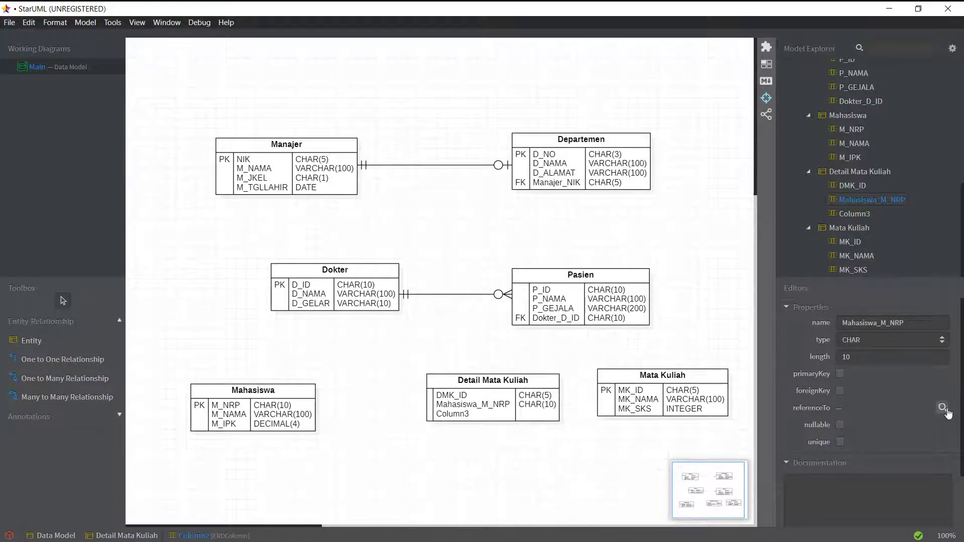
# Make Mahasiswa_M_NRP a foreign key that references the M_NRP column of the Mahasiswa entity.
pyautogui.click(839, 391)
pyautogui.click(943, 408)
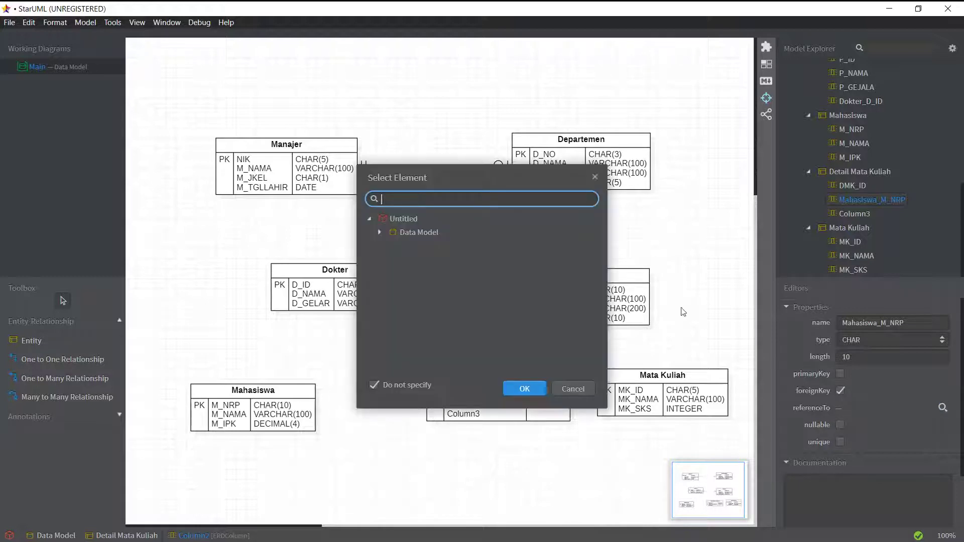
pyautogui.click(380, 232)
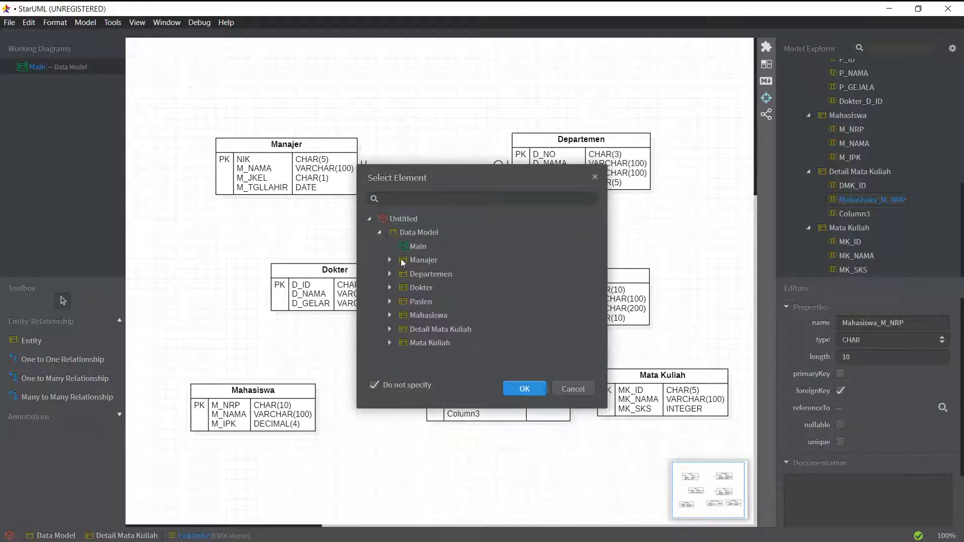
pyautogui.click(390, 316)
pyautogui.click(428, 330)
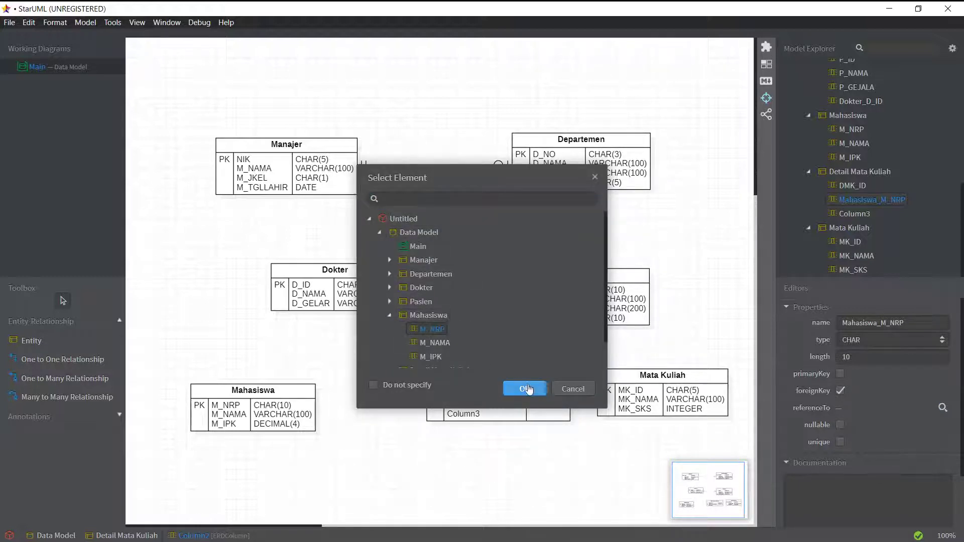
pyautogui.click(524, 389)
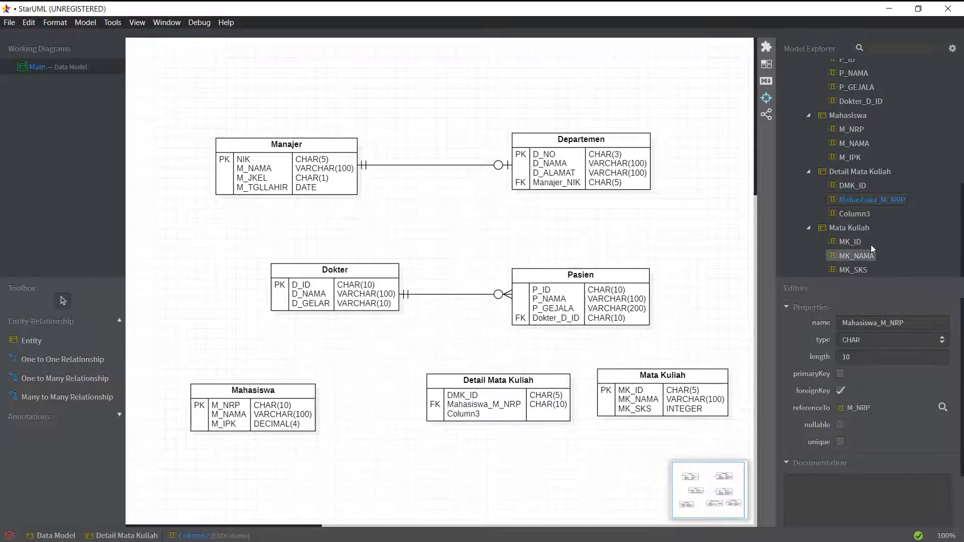
# Rename the third column of the Detail Mata Kuliah entity Mata_Kuliah_MK_ID and set it to type CHAR with length 5.
pyautogui.click(869, 214)
pyautogui.click(879, 322)
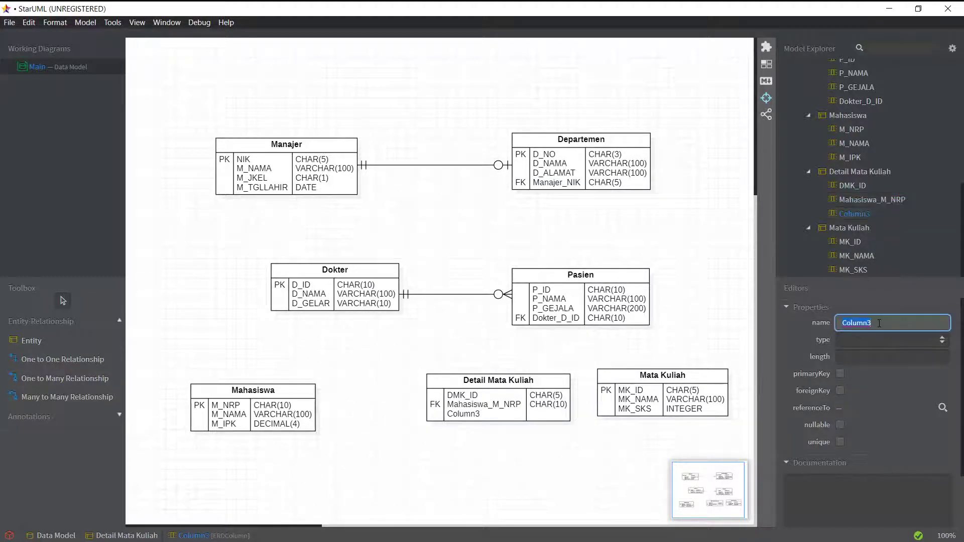
pyautogui.write('Mata_Kuliah_MK')
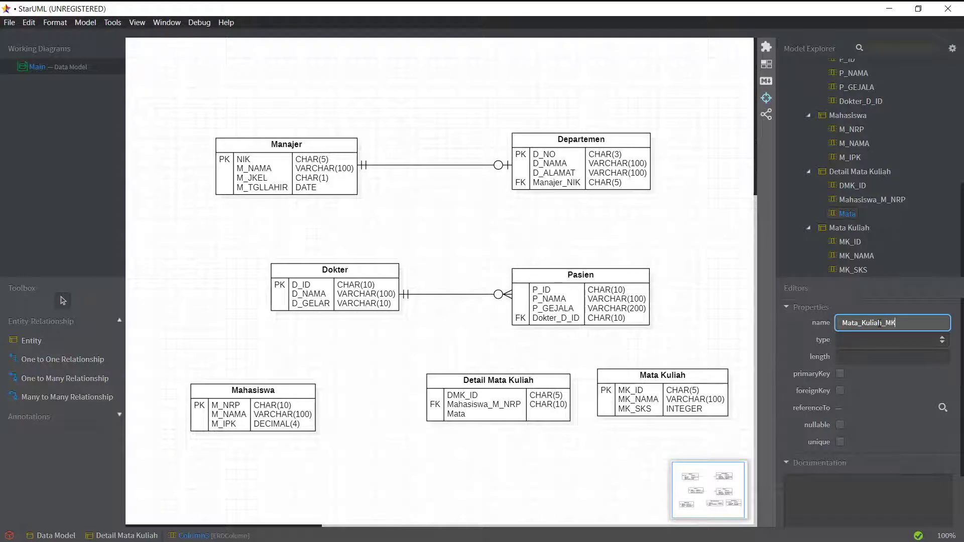
pyautogui.write('ID')
pyautogui.press('Return')
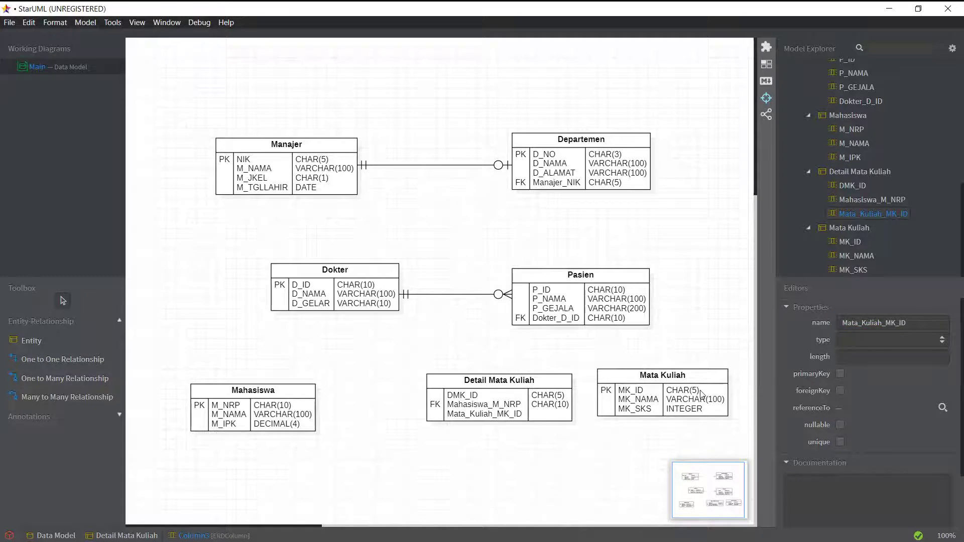
pyautogui.click(942, 340)
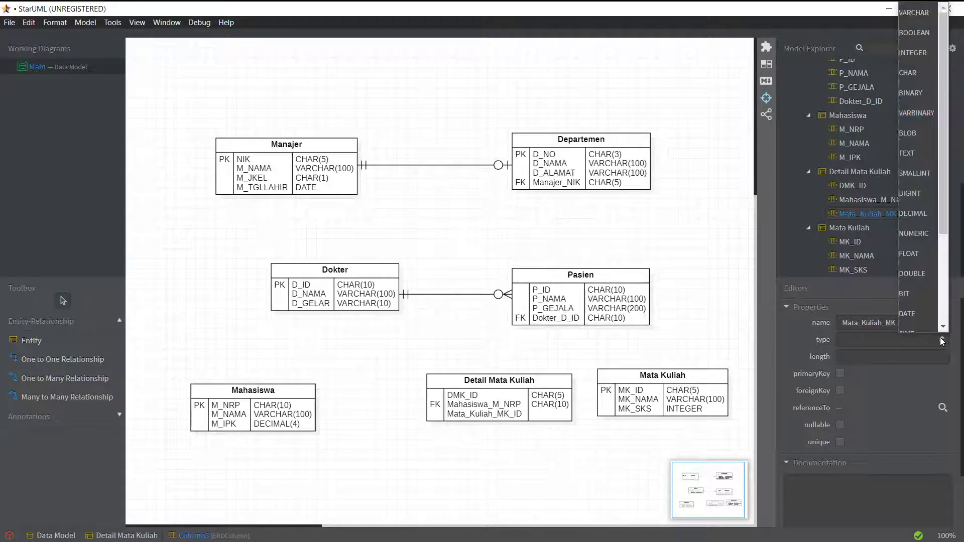
pyautogui.click(929, 80)
pyautogui.click(856, 358)
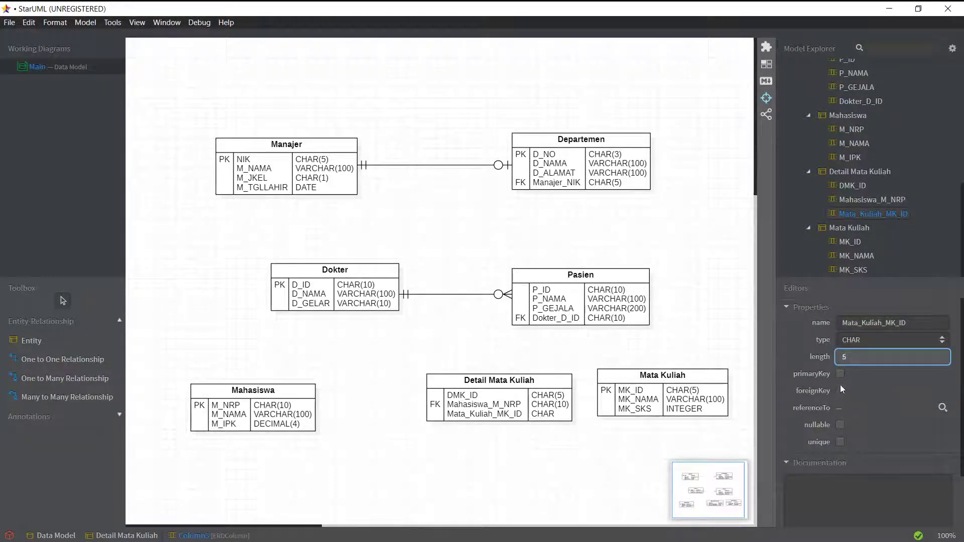
pyautogui.write('5')
# Make Mata_Kuliah_MK_ID a foreign key that references the MK_ID column of the Mata Kuliah entity.
pyautogui.click(887, 399)
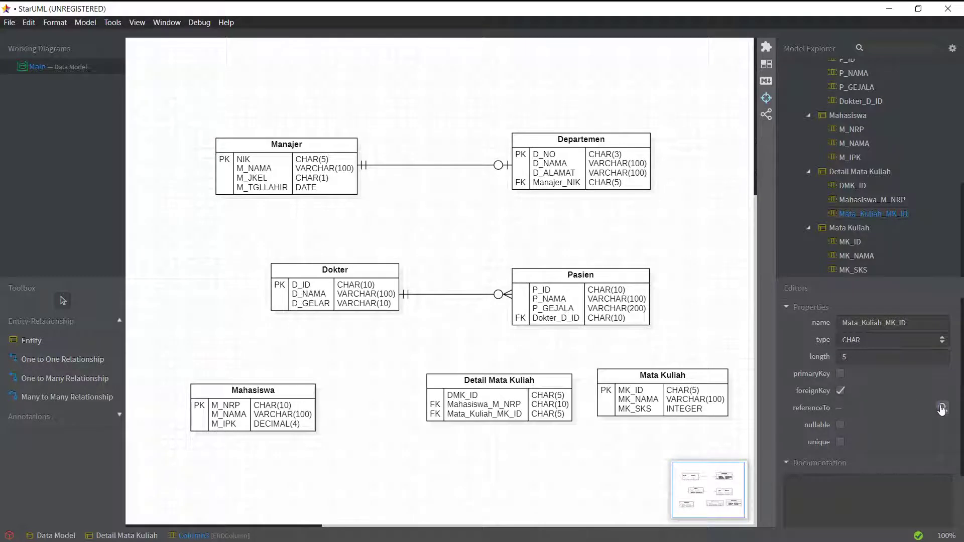
pyautogui.click(942, 408)
pyautogui.click(379, 232)
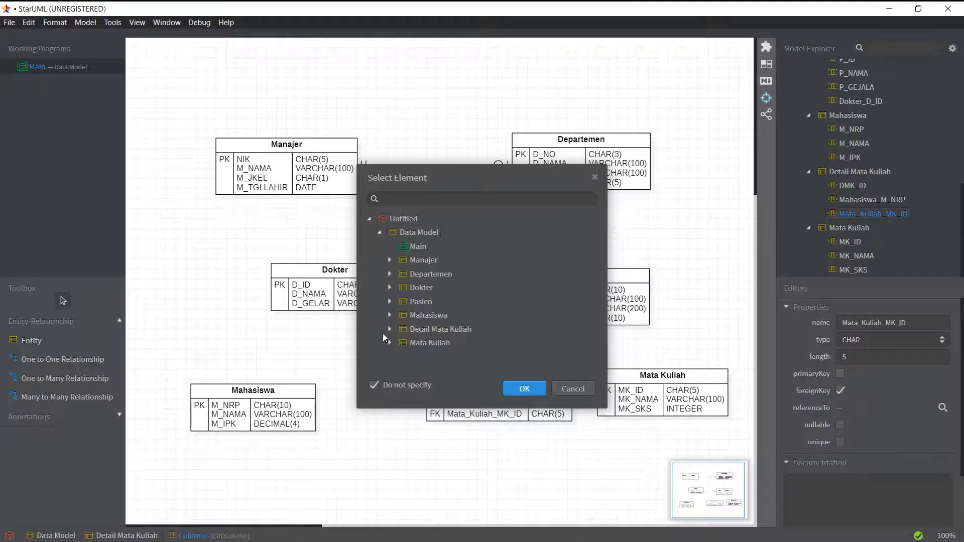
pyautogui.click(390, 342)
pyautogui.scroll(-1, 437, 359)
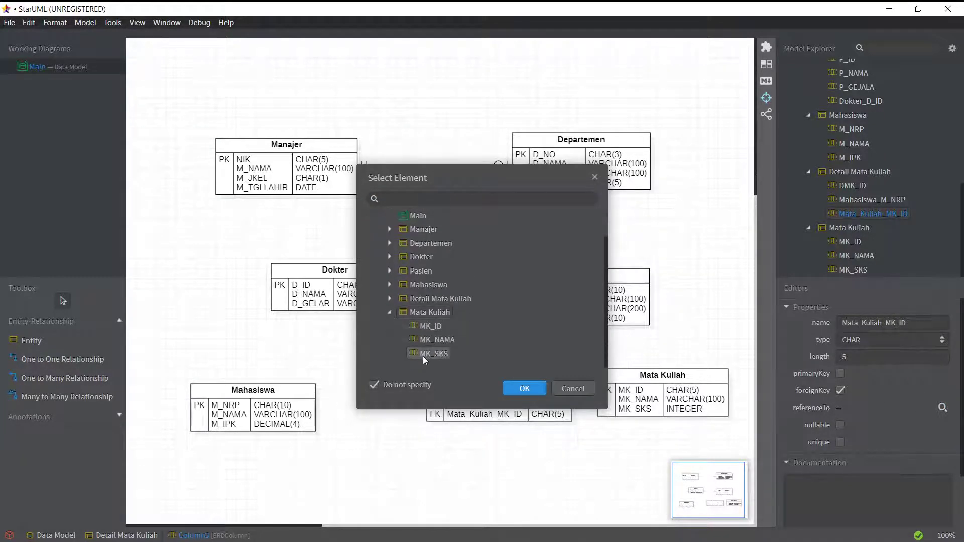
pyautogui.click(430, 328)
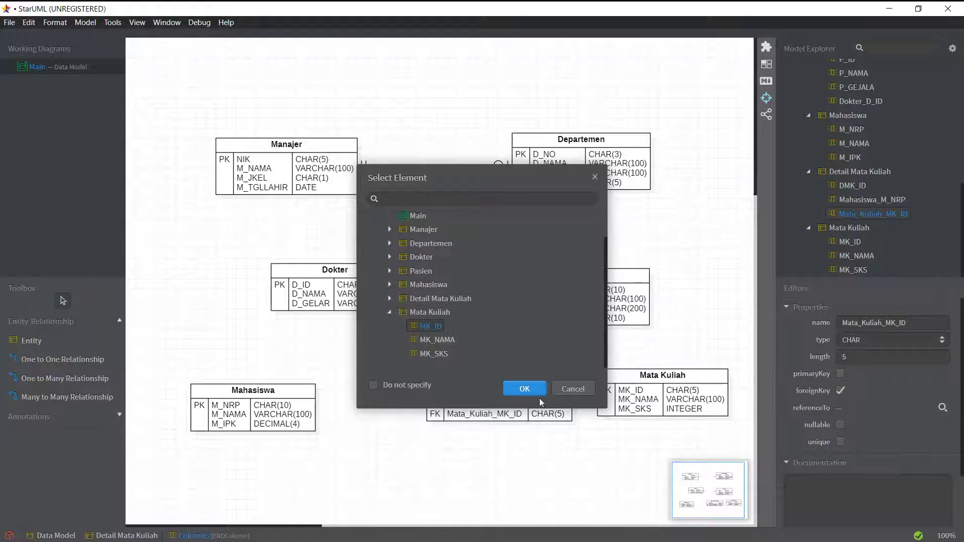
pyautogui.click(532, 393)
# Move the Detail Mata Kuliah entity up toward Mahasiswa and the Mata Kuliah entity slightly lower to leave room for connections.
pyautogui.moveTo(495, 397); pyautogui.dragTo(459, 387)
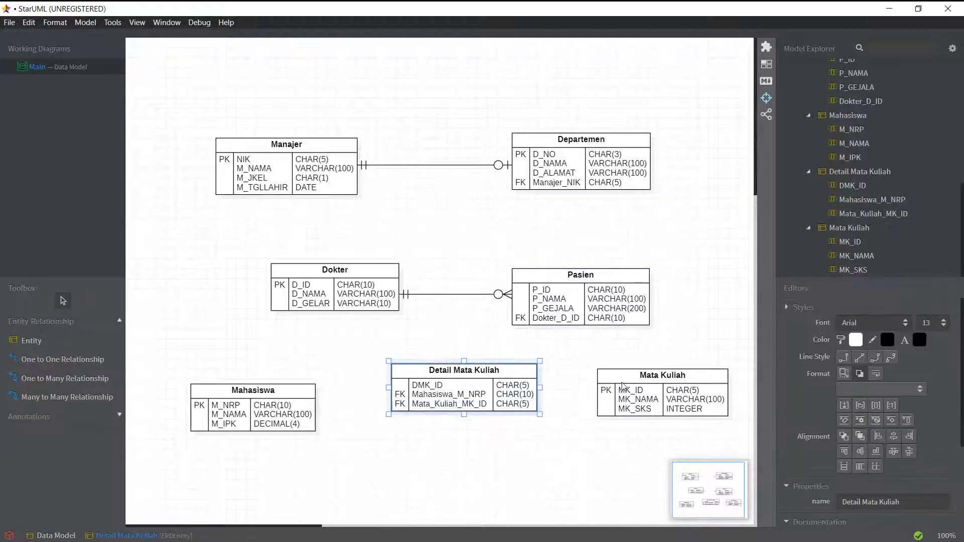
pyautogui.click(622, 391)
pyautogui.moveTo(622, 391); pyautogui.dragTo(606, 412)
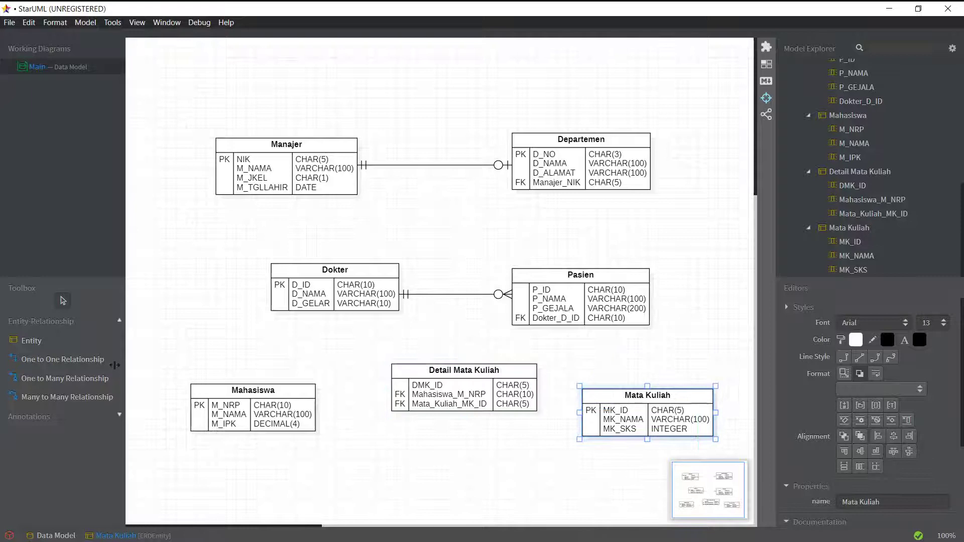
# Draw one-to-many relationships from Mahasiswa to Detail Mata Kuliah and from Detail Mata Kuliah to Mata Kuliah.
pyautogui.click(53, 380)
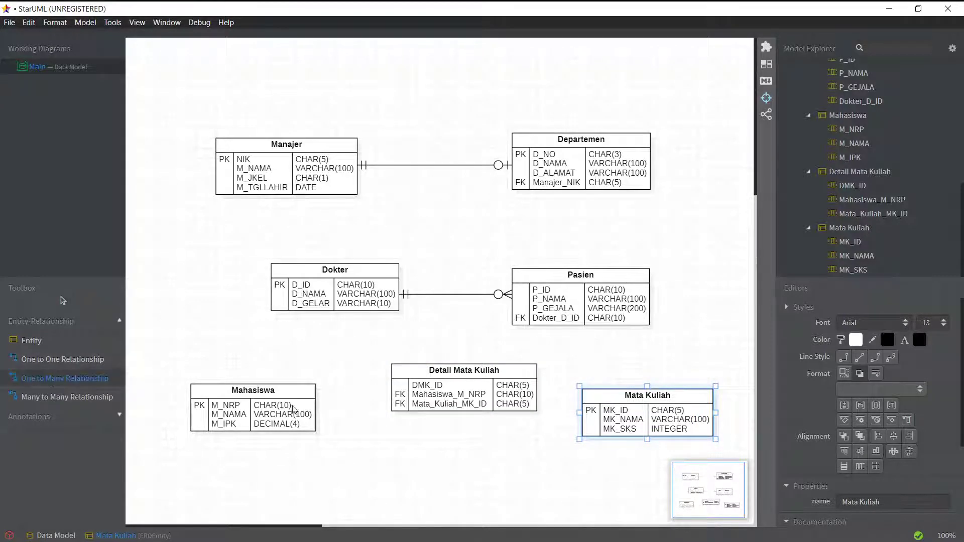
pyautogui.moveTo(303, 424); pyautogui.dragTo(501, 404)
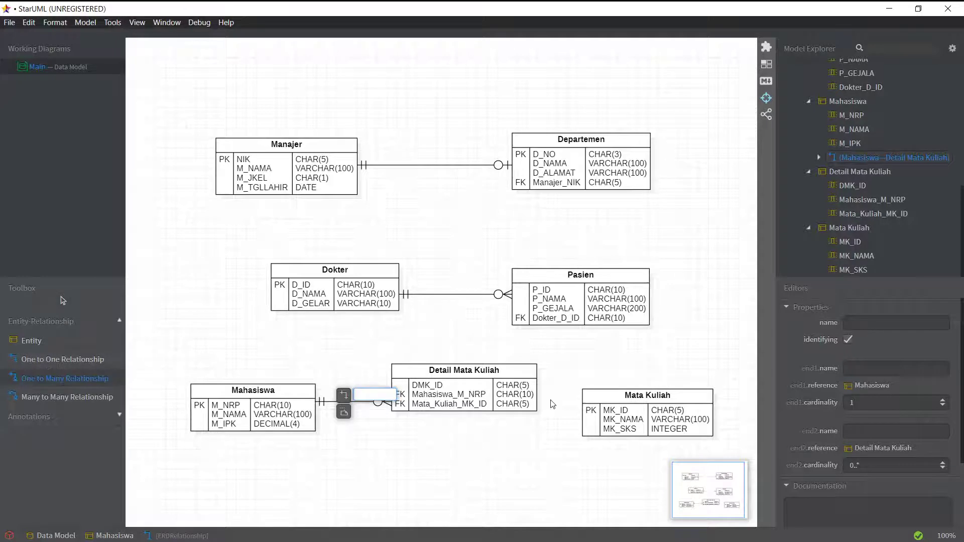
pyautogui.moveTo(535, 402); pyautogui.dragTo(595, 421)
pyautogui.click(556, 366)
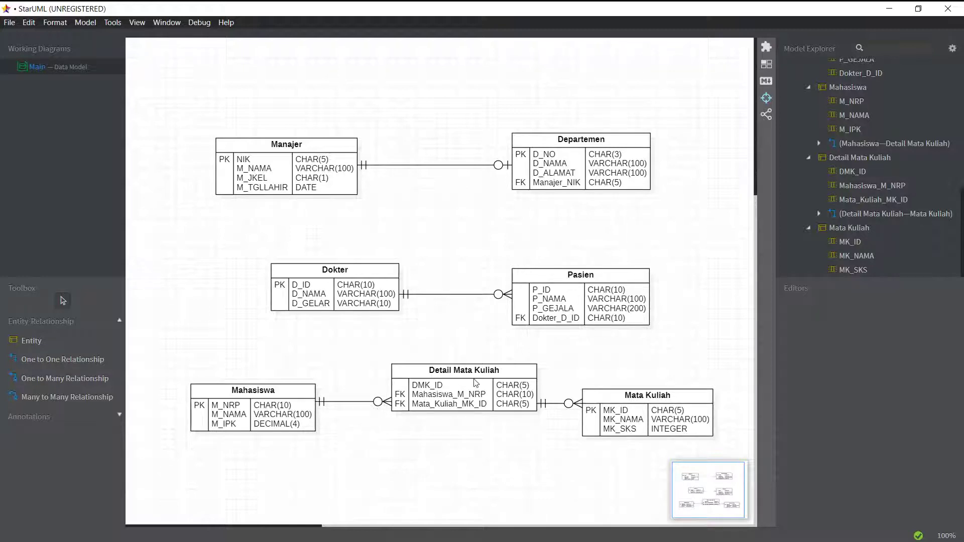
# Set the Detail Mata Kuliah–Mata Kuliah relationship's cardinality to 1..* at the Detail Mata Kuliah end and 1 at the Mata Kuliah end.
pyautogui.click(365, 402)
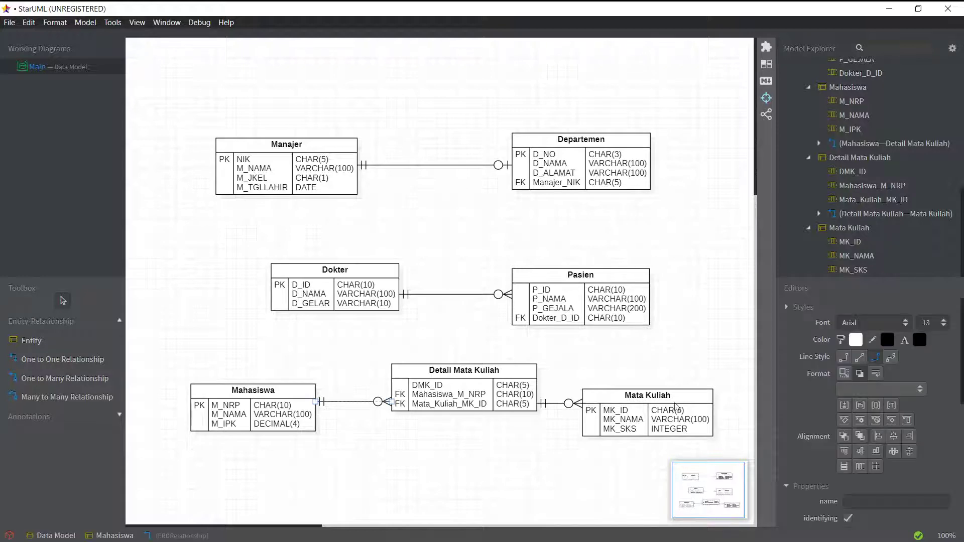
pyautogui.click(515, 380)
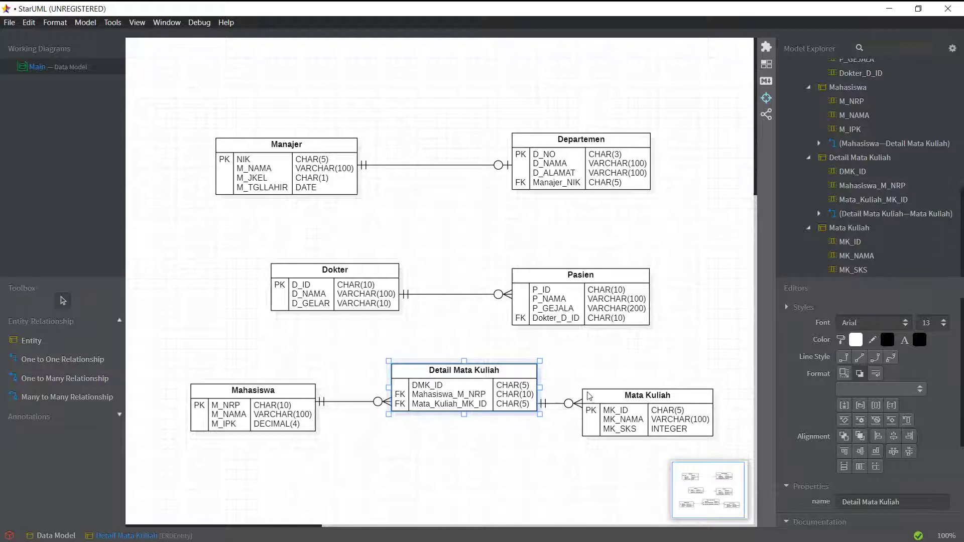
pyautogui.click(561, 405)
pyautogui.scroll(-4, 889, 405)
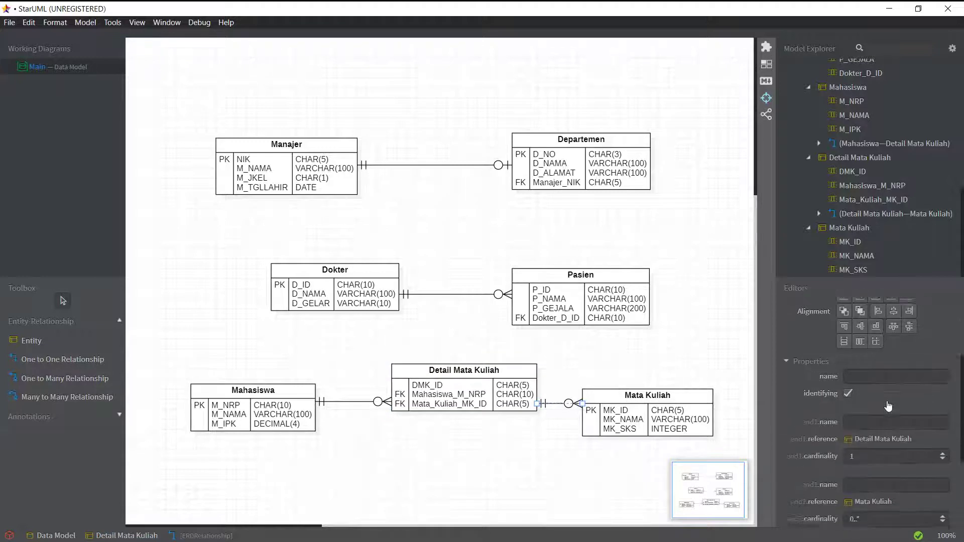
pyautogui.click(943, 393)
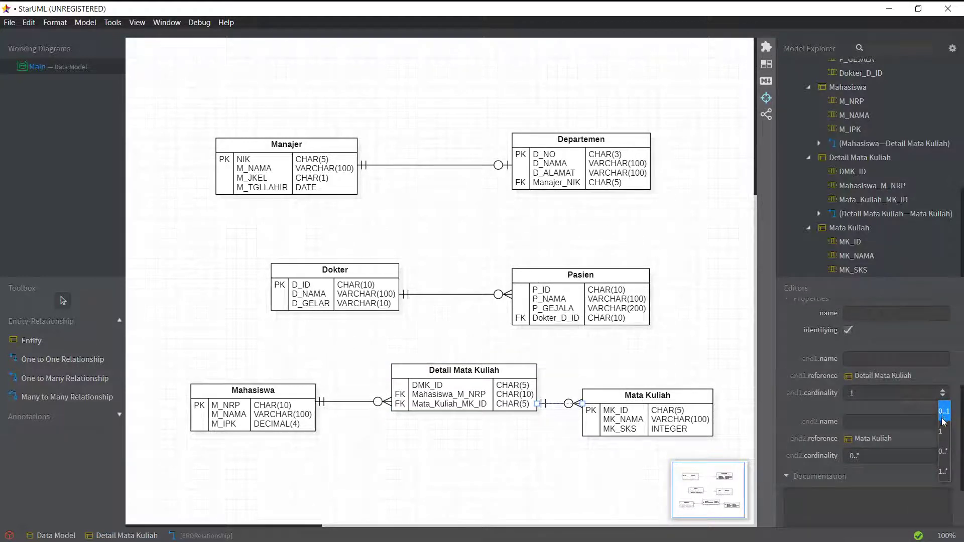
pyautogui.click(944, 469)
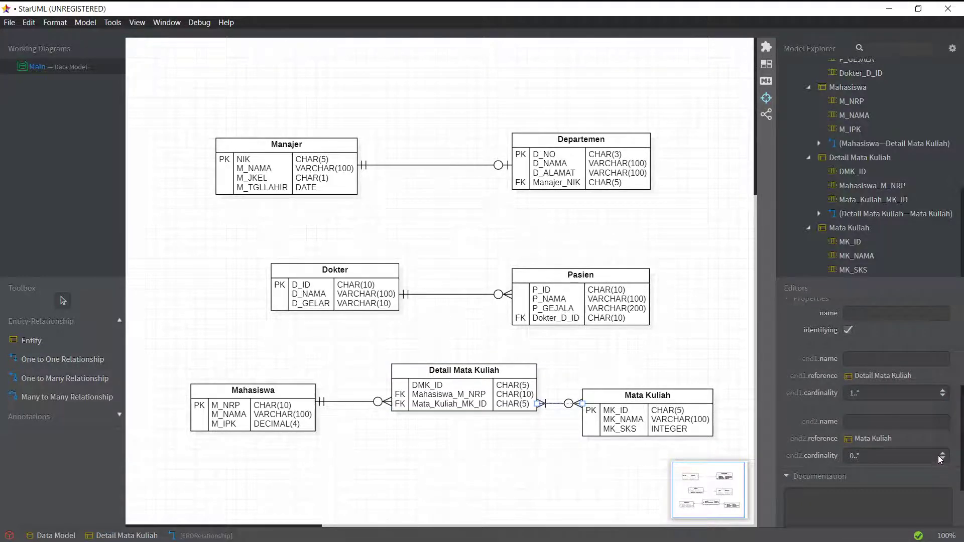
pyautogui.click(942, 457)
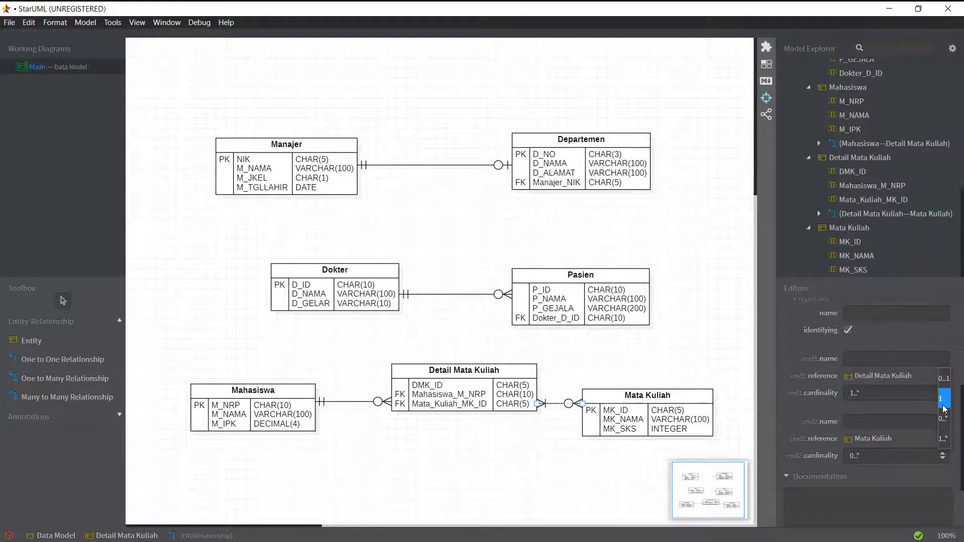
pyautogui.click(943, 399)
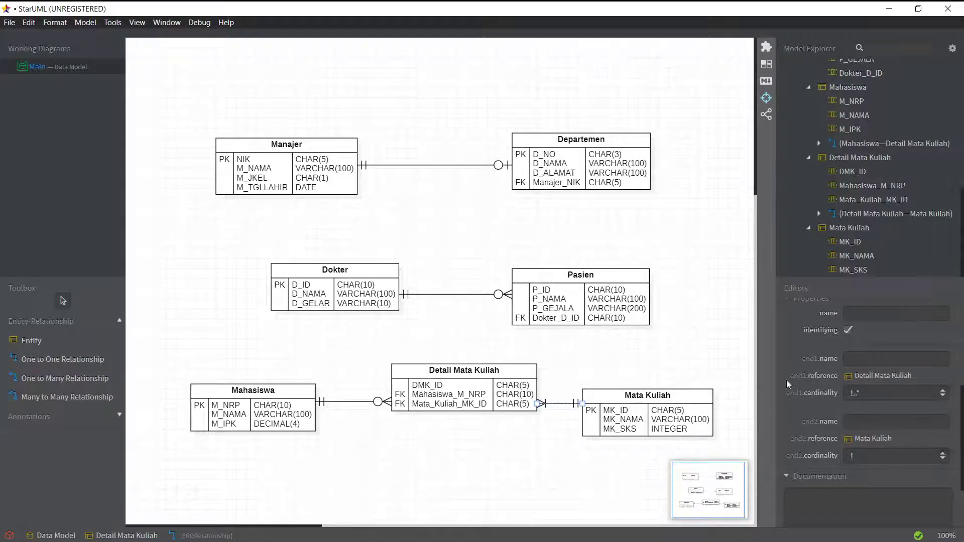
# Switch to the Vertabelo reference model and set the cardinality of the reference between Detail Mata Kuliah and Mata Kuliah to 1..*.
pyautogui.hotkey('alt', 'Tab')
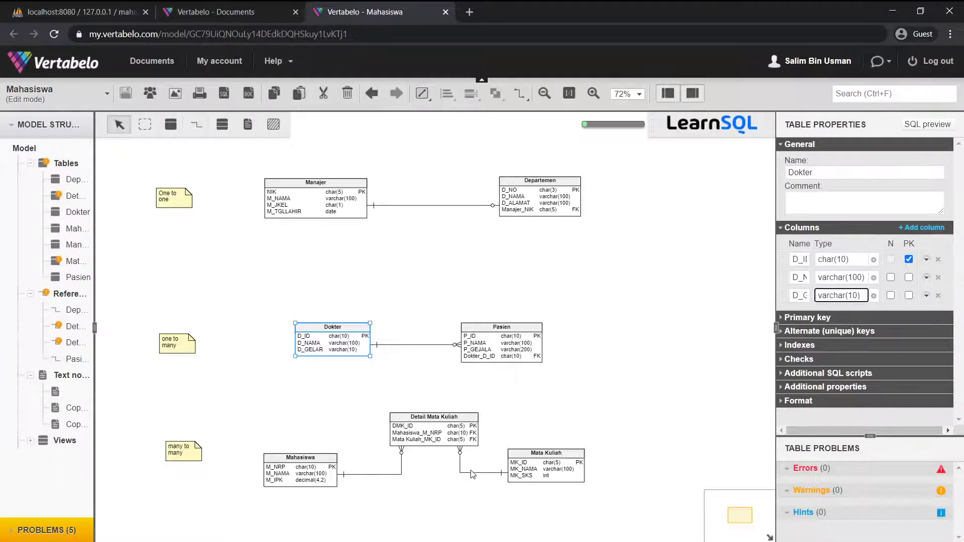
pyautogui.click(472, 477)
pyautogui.click(467, 435)
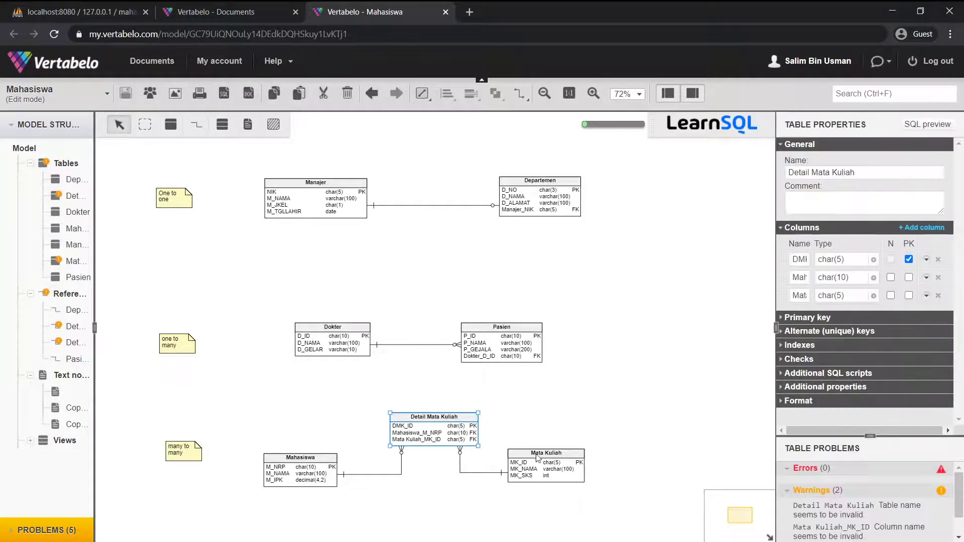
pyautogui.click(498, 472)
pyautogui.click(865, 213)
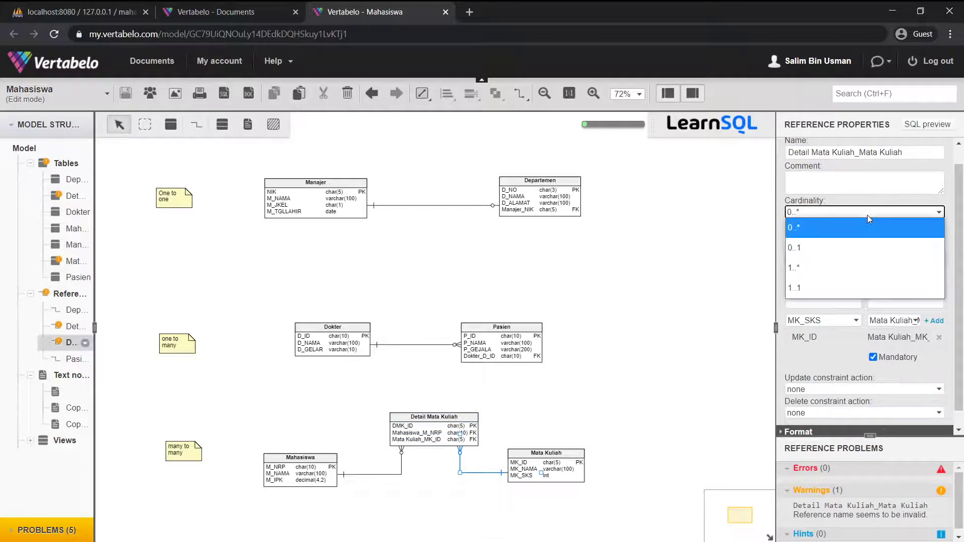
pyautogui.click(848, 246)
pyautogui.click(635, 365)
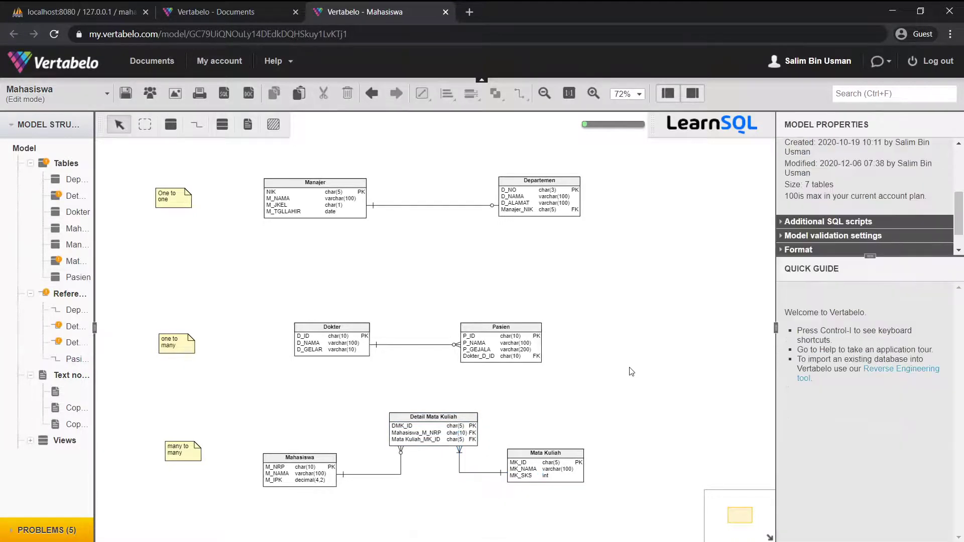
# Return to StarUML and move the Detail Mata Kuliah entity slightly up and closer to Mahasiswa.
pyautogui.hotkey('alt', 'Tab')
pyautogui.moveTo(452, 372); pyautogui.dragTo(442, 368)
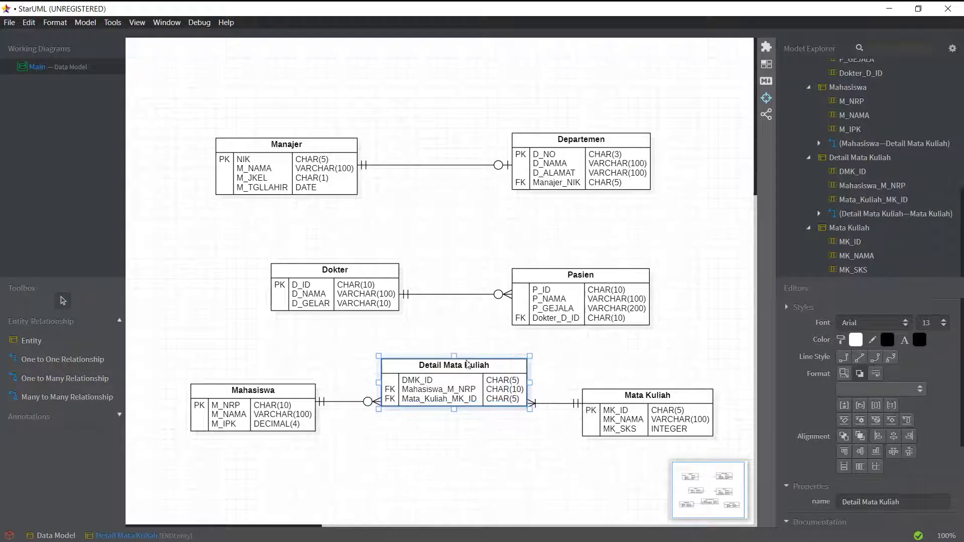
pyautogui.click(182, 113)
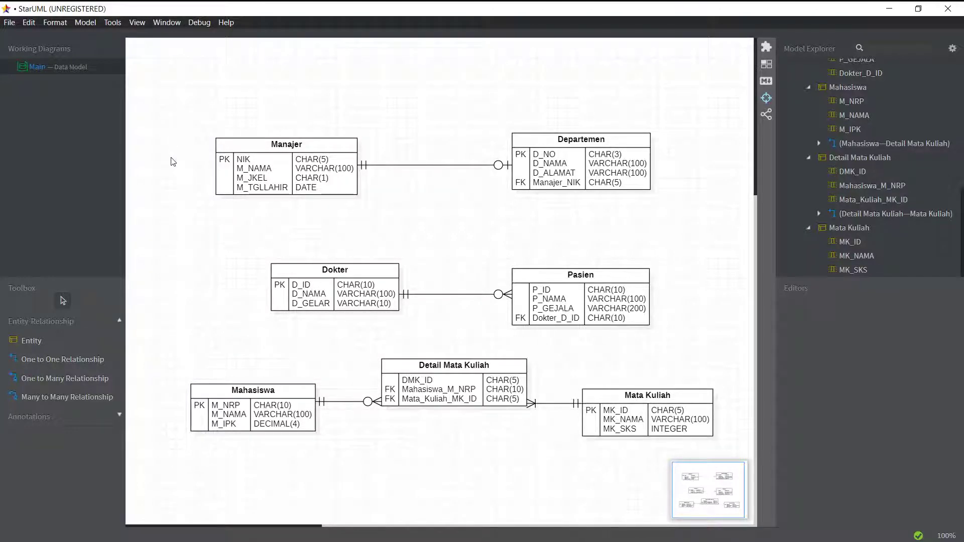
pyautogui.moveTo(173, 161); pyautogui.dragTo(396, 246)
pyautogui.moveTo(187, 232); pyautogui.dragTo(691, 326)
pyautogui.moveTo(166, 369); pyautogui.dragTo(733, 460)
pyautogui.click(478, 241)
# Switch to the Vertabelo model, view its SQL script generation options, and close them without generating.
pyautogui.hotkey('alt', 'Tab')
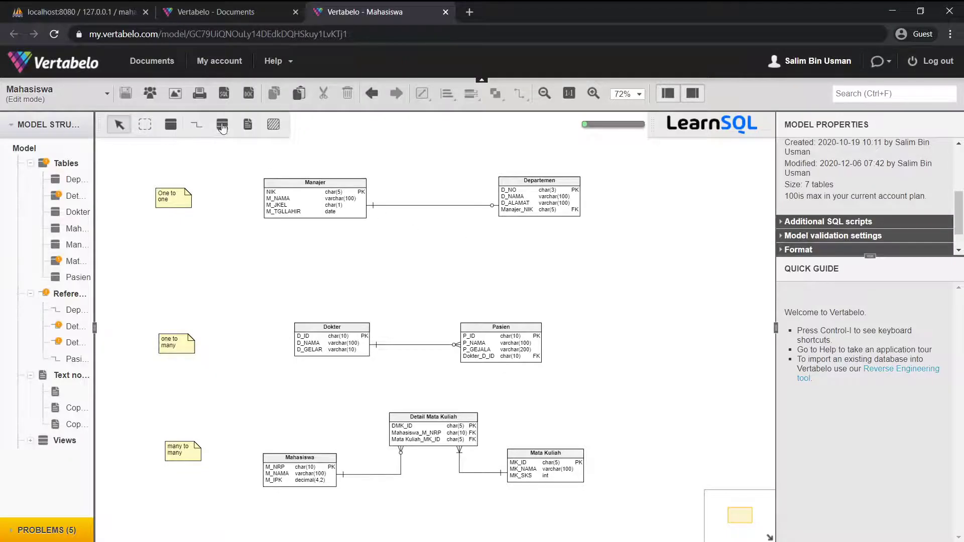
pyautogui.click(225, 96)
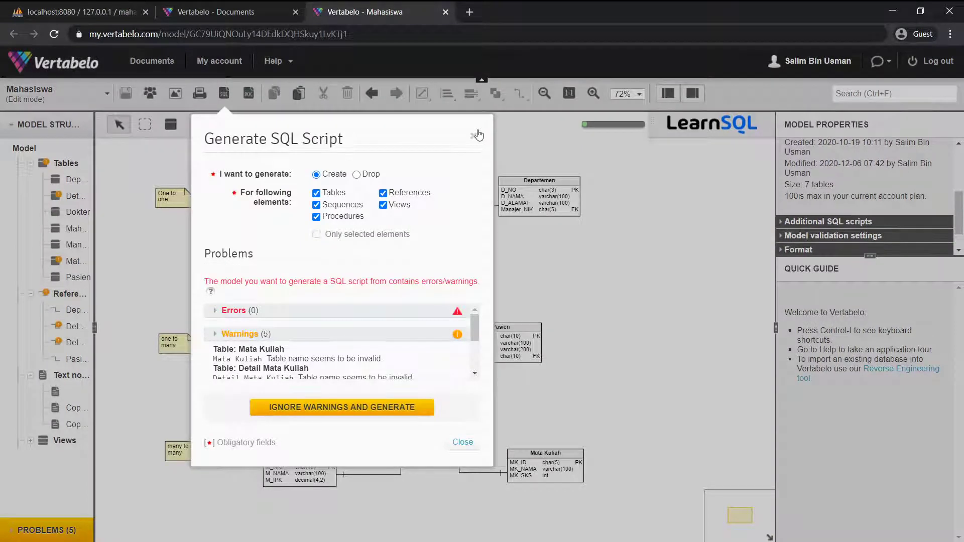
pyautogui.click(478, 135)
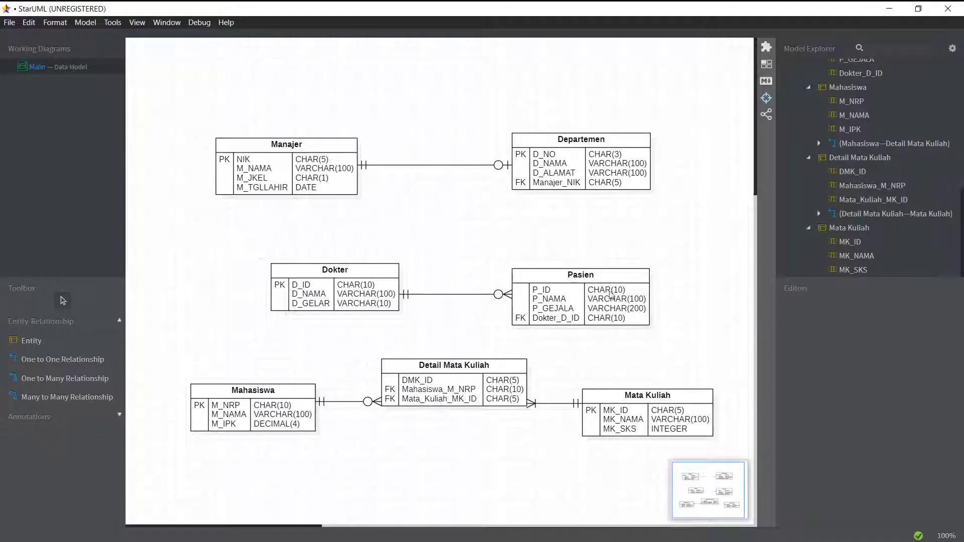
# Rename the Detail Mata Kuliah entity to Detail_Mata_Kuliah in the StarUML diagram.
pyautogui.click(484, 368)
pyautogui.doubleClick(444, 369)
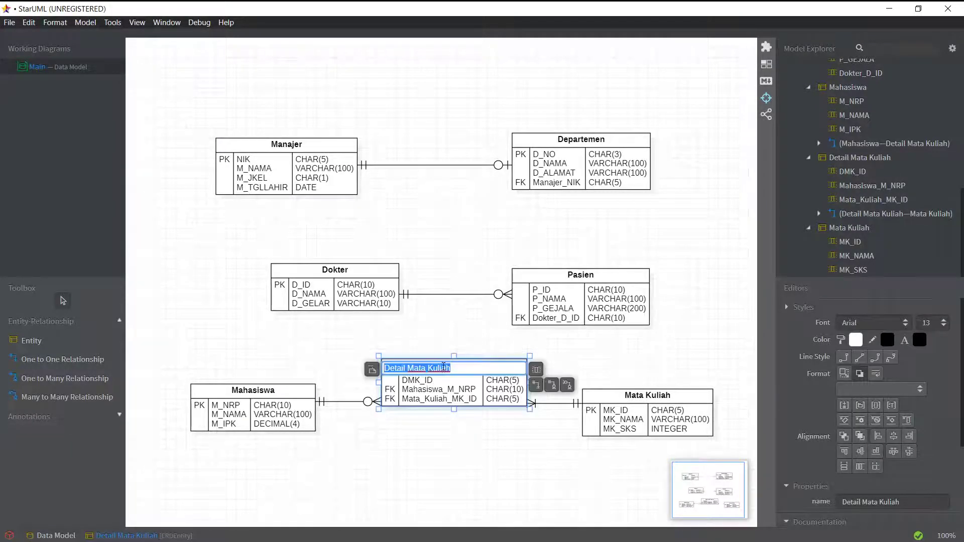
pyautogui.click(426, 368)
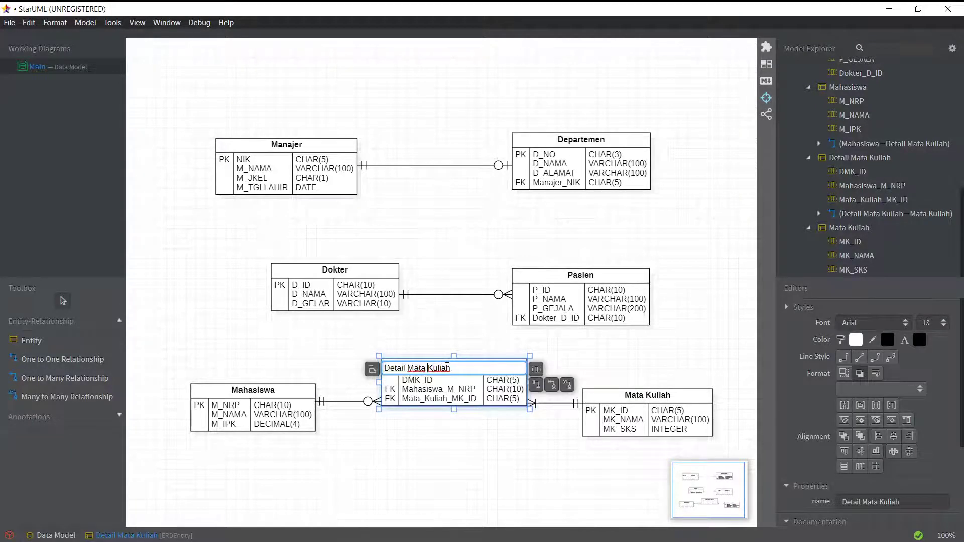
pyautogui.press('Delete')
pyautogui.write('_')
pyautogui.press('Left')
pyautogui.press('Left')
pyautogui.press('Left')
pyautogui.press('Left')
pyautogui.press('Left')
pyautogui.press('BackSpace')
pyautogui.write('_')
# Rename the Mata Kuliah entity to Mata_Kuliah.
pyautogui.click(640, 398)
pyautogui.doubleClick(639, 398)
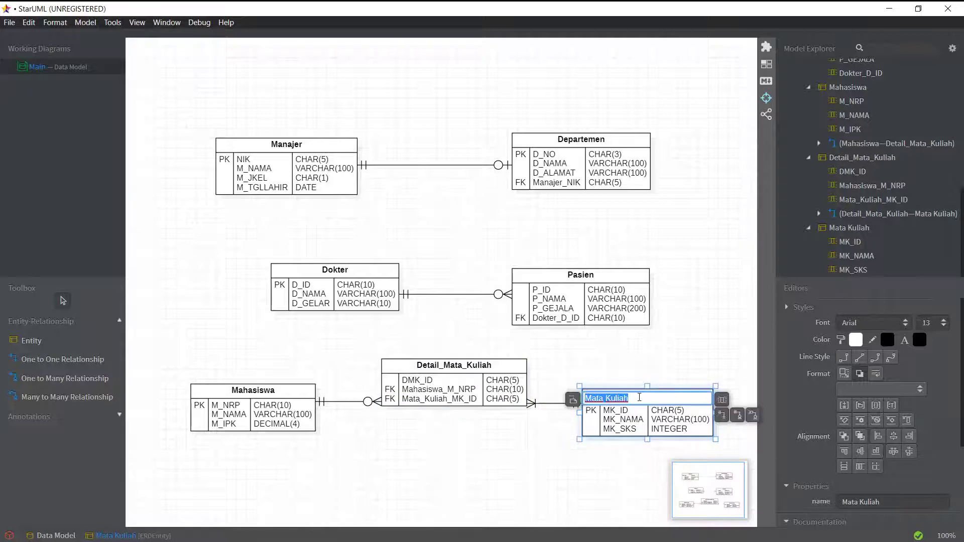
pyautogui.click(606, 399)
pyautogui.write('_')
pyautogui.press('Return')
pyautogui.click(619, 374)
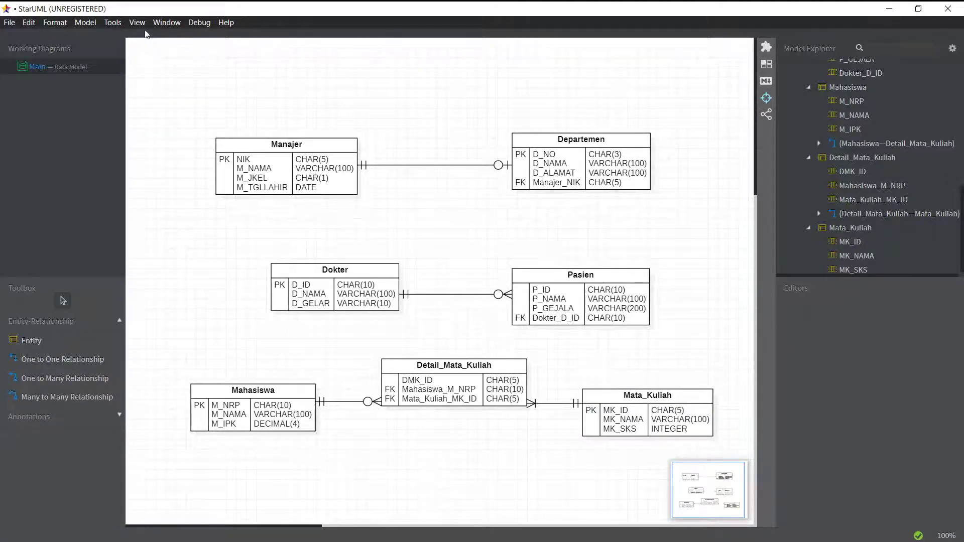
# Search the Extension Manager's registry for "ddl", check the DDL (Data Definition Language) extension, and close the manager.
pyautogui.click(112, 23)
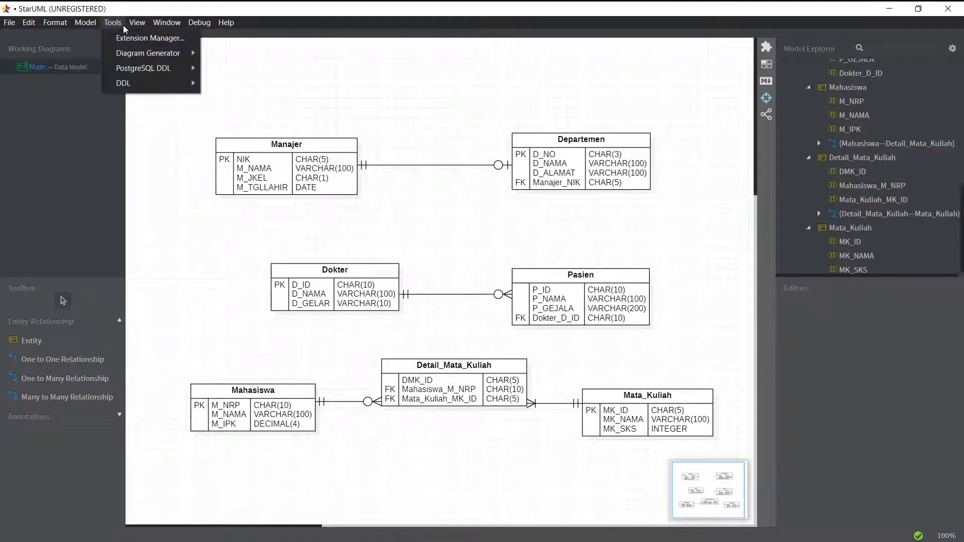
pyautogui.click(130, 38)
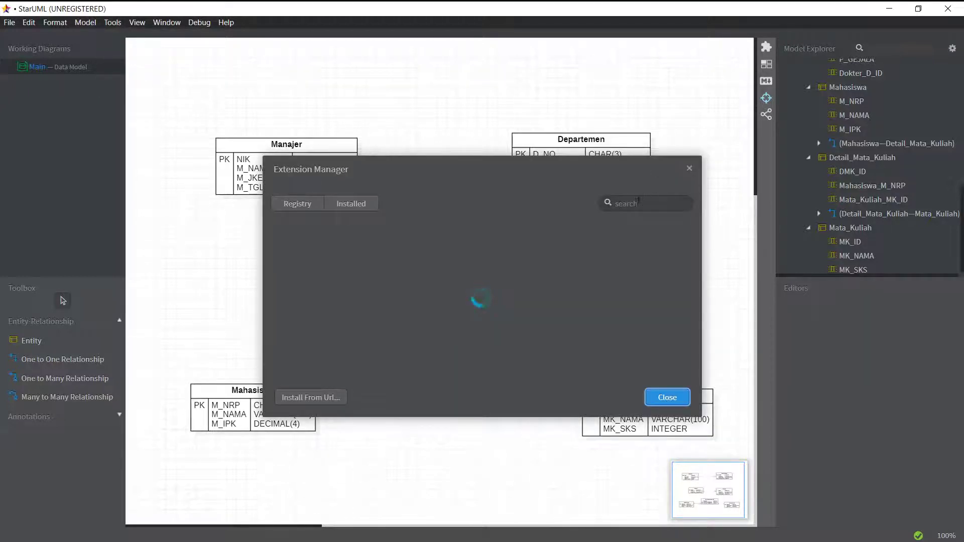
pyautogui.click(636, 203)
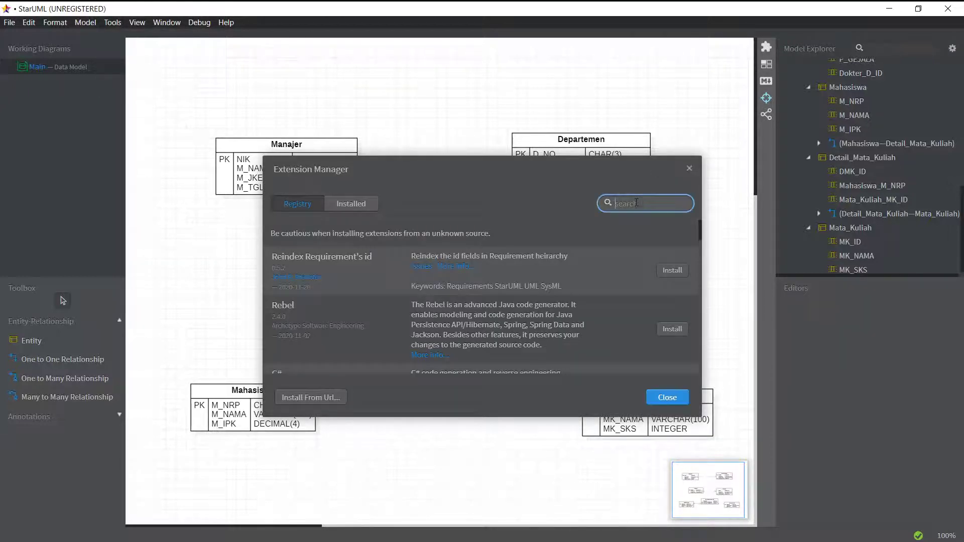
pyautogui.write('ddl')
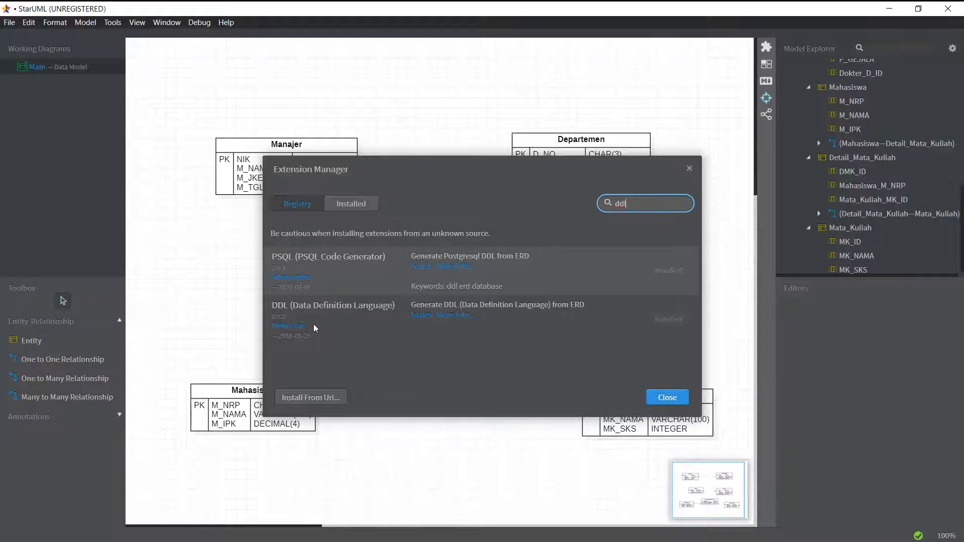
pyautogui.click(289, 303)
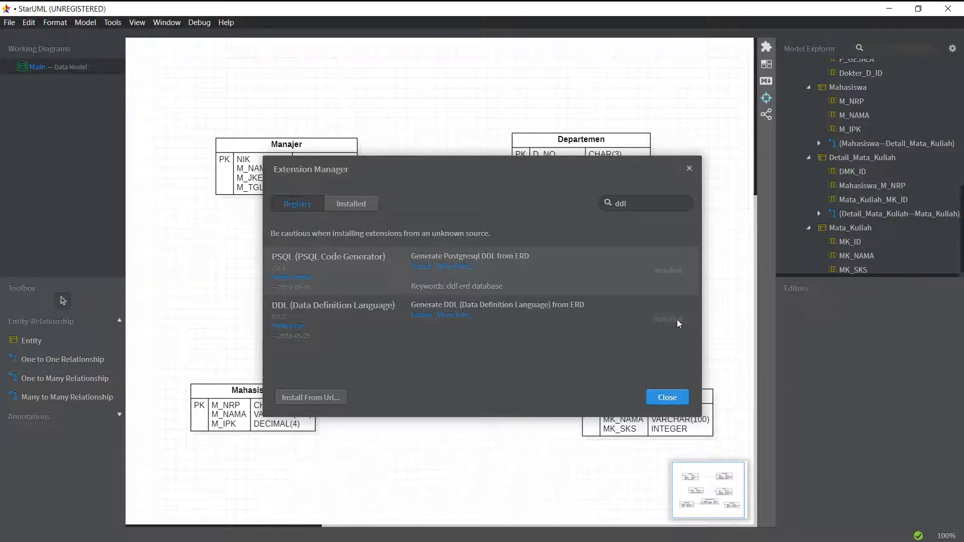
pyautogui.click(690, 170)
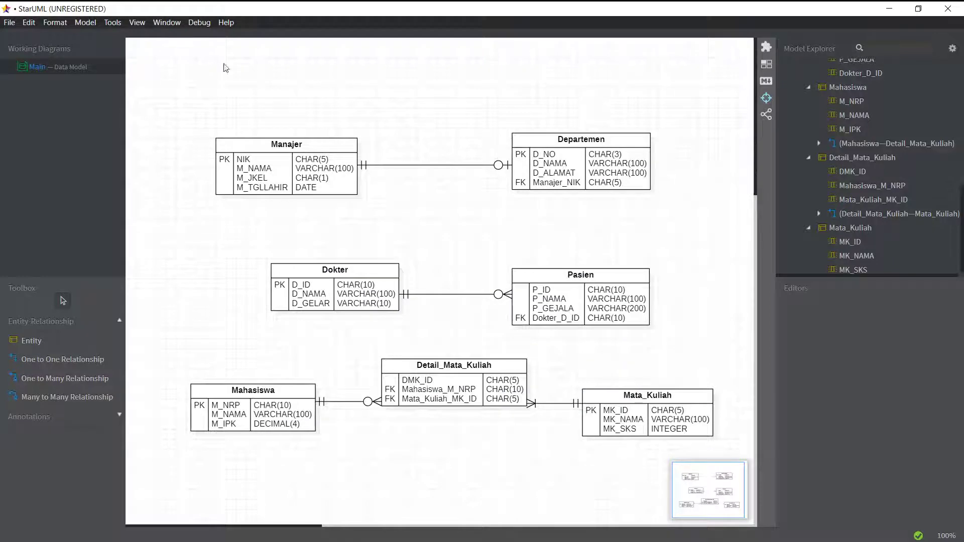
# Start DDL code generation with the whole Data Model as the source.
pyautogui.click(113, 22)
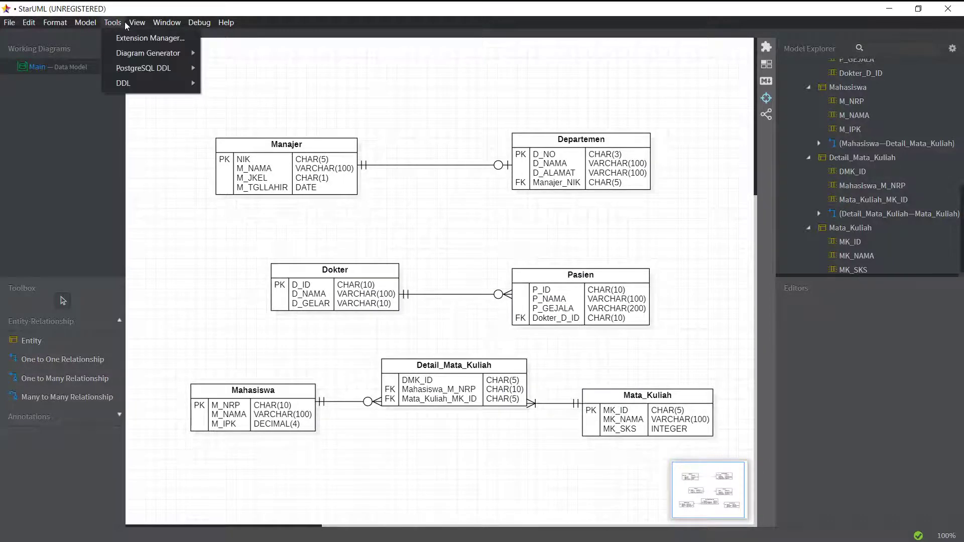
pyautogui.moveTo(137, 86)
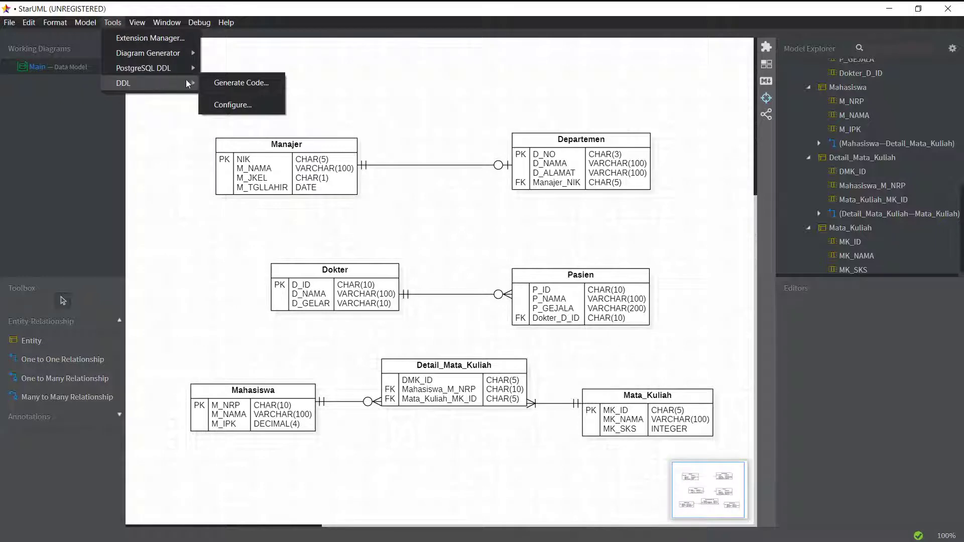
pyautogui.click(234, 82)
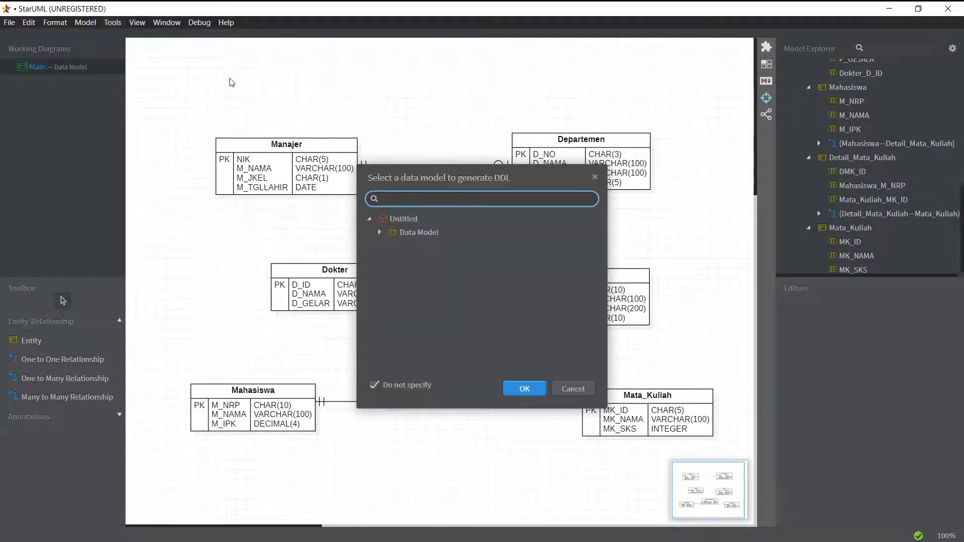
pyautogui.click(410, 235)
pyautogui.click(379, 232)
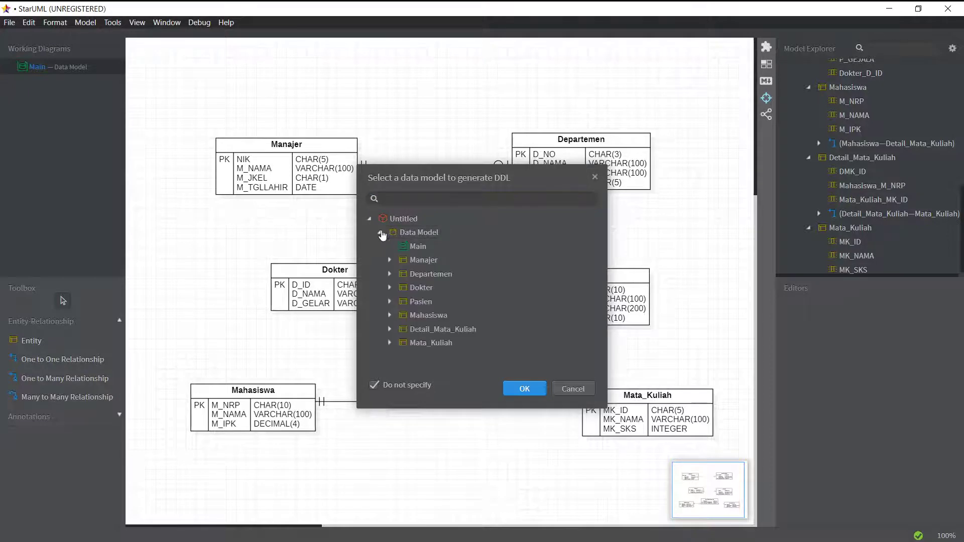
pyautogui.doubleClick(435, 235)
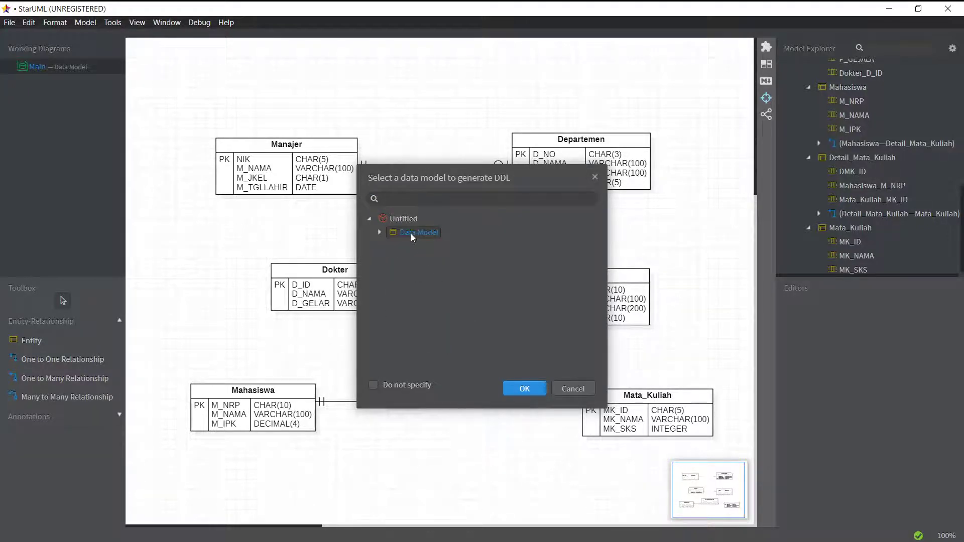
pyautogui.click(379, 232)
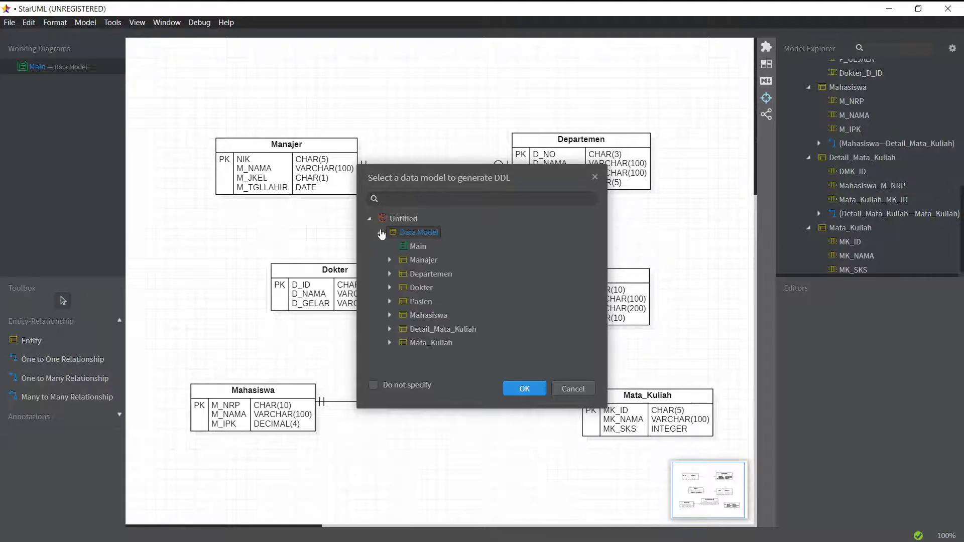
pyautogui.click(381, 232)
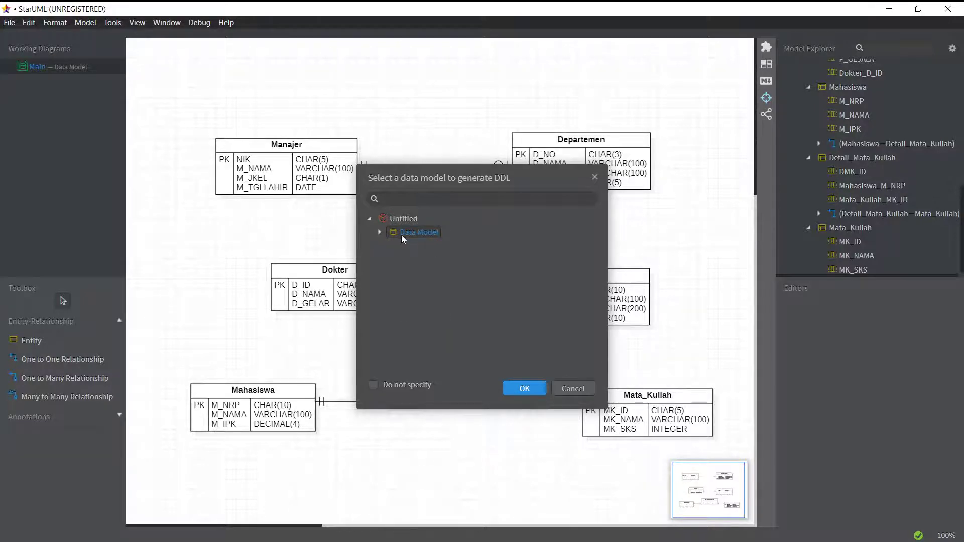
pyautogui.click(527, 389)
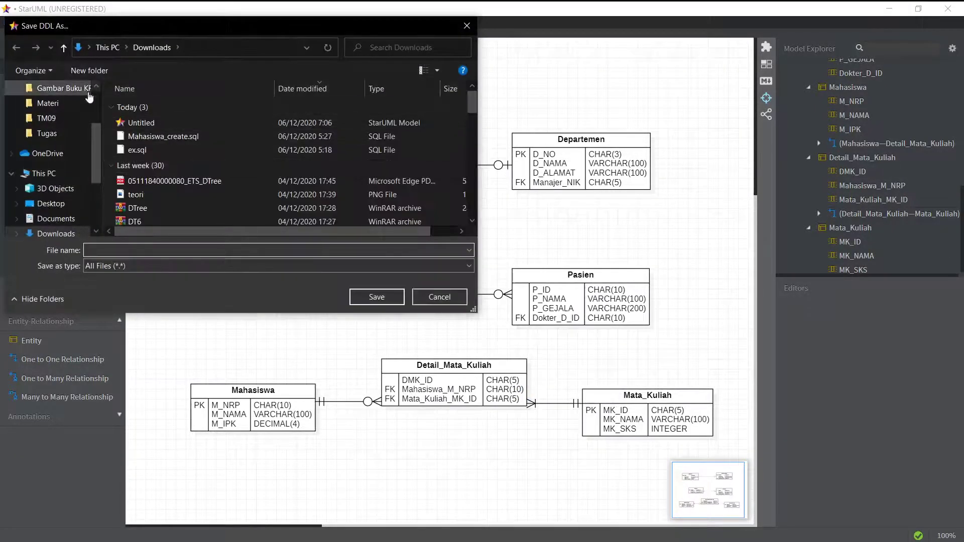
# Create a folder named StarUML on the Desktop and open it as the save location.
pyautogui.scroll(2, 96, 107)
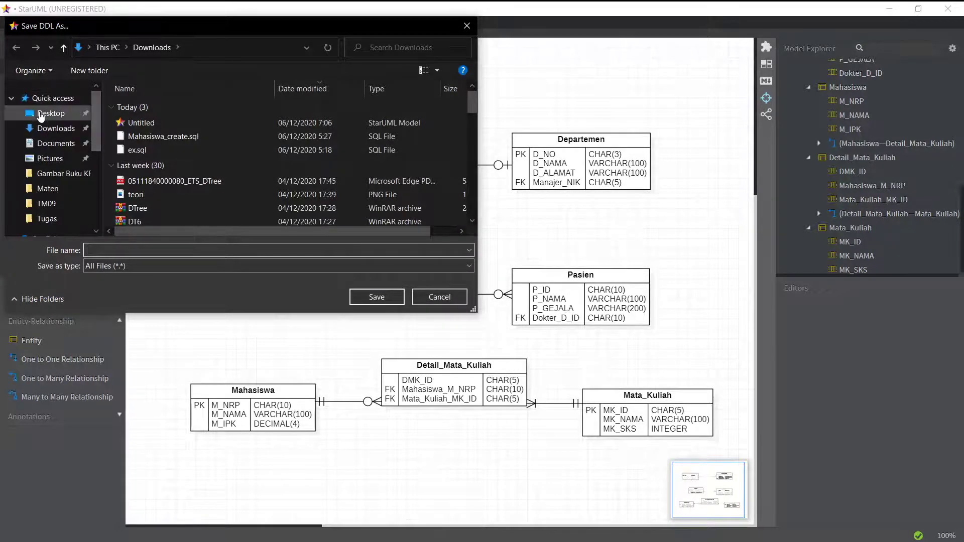
pyautogui.click(50, 113)
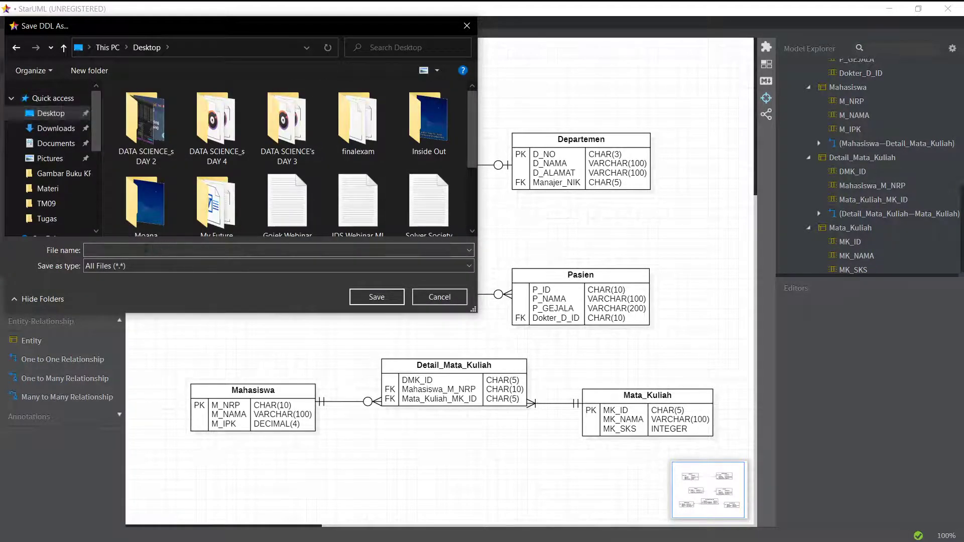
pyautogui.click(85, 70)
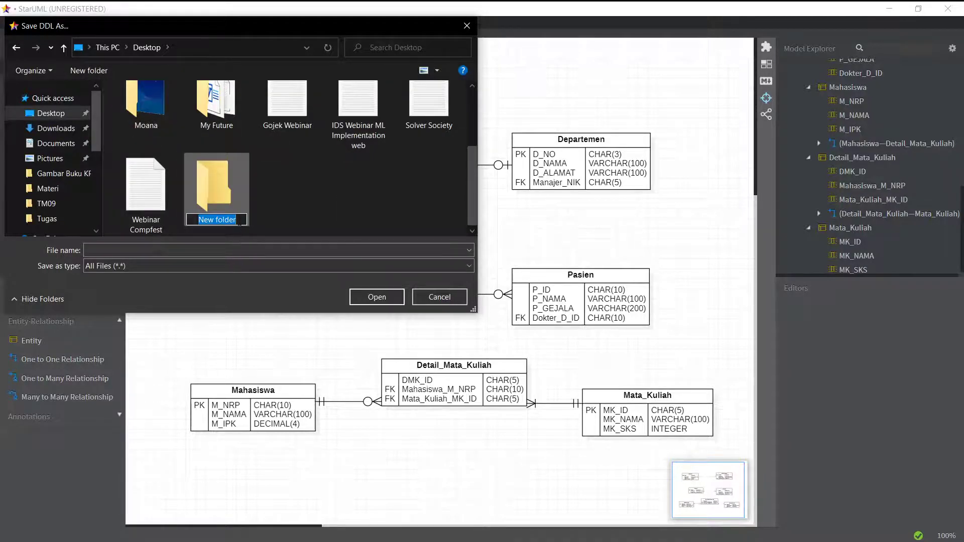
pyautogui.write('StarUML')
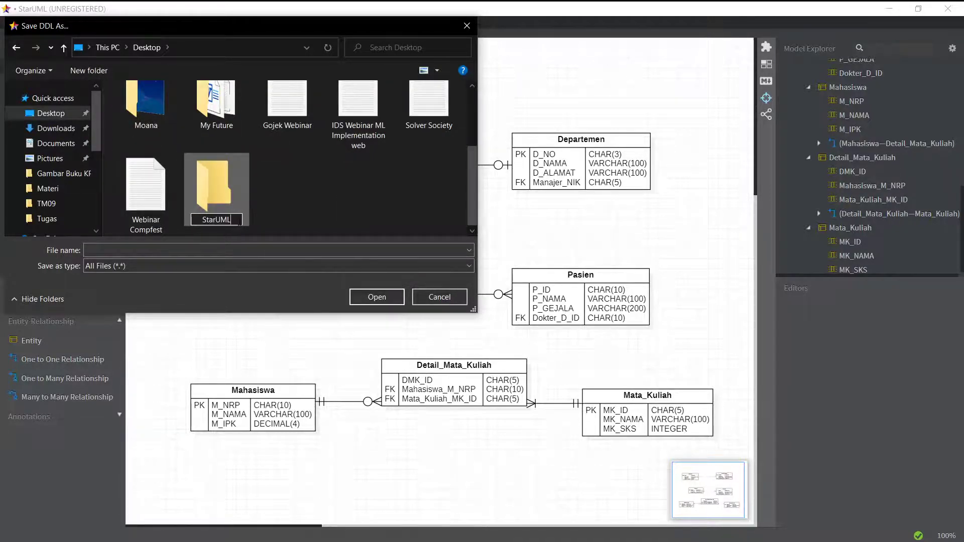
pyautogui.press('Return')
pyautogui.doubleClick(211, 214)
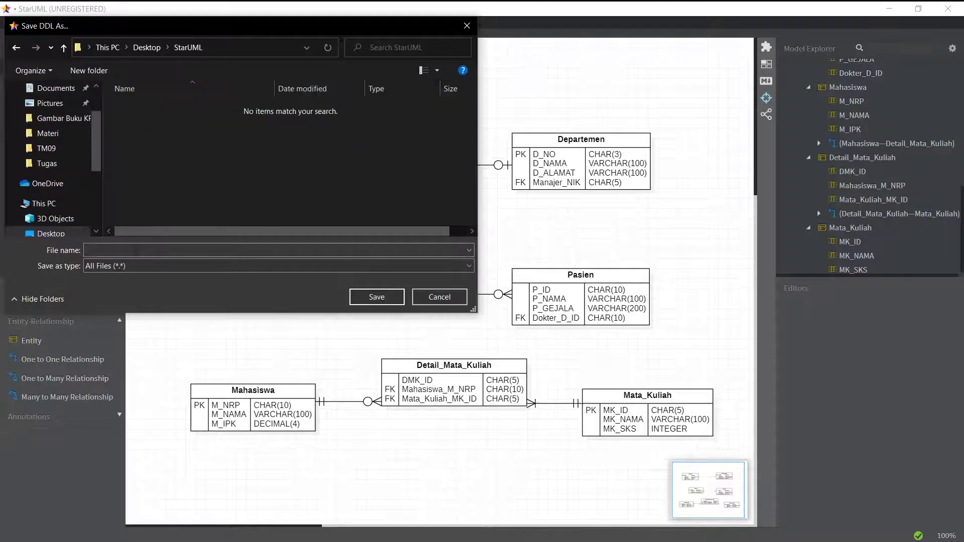
# Save the generated DDL as sql_script.sql in the StarUML folder.
pyautogui.click(133, 252)
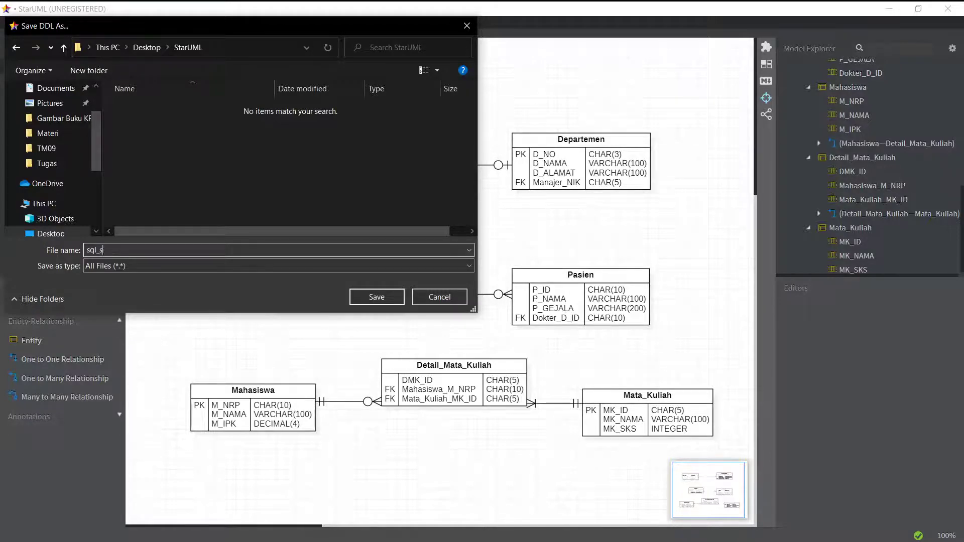
pyautogui.write('sql_script.sql')
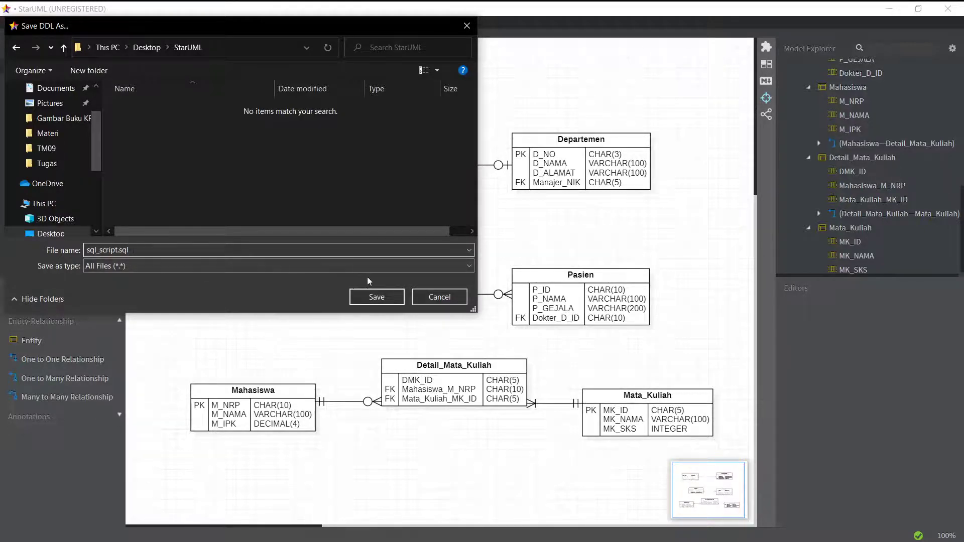
pyautogui.click(376, 297)
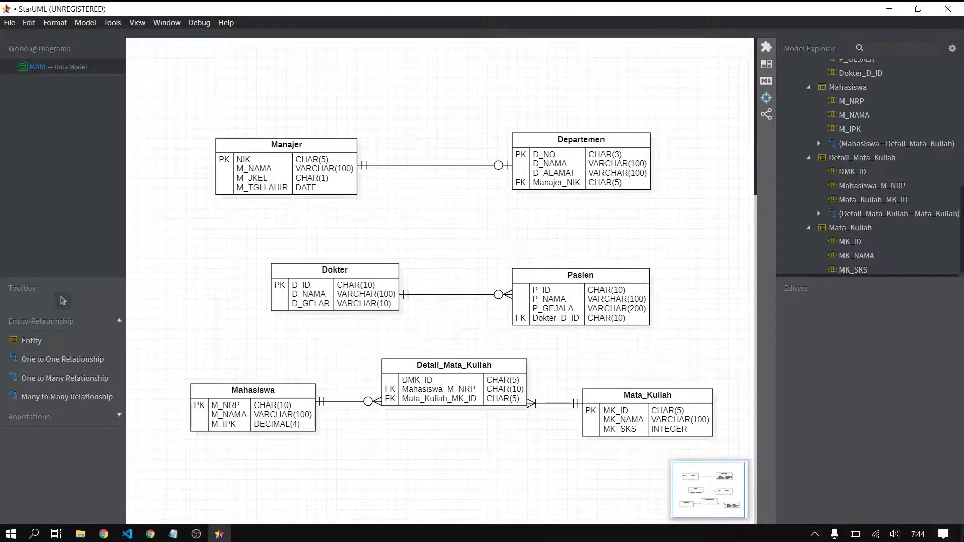
# Minimize StarUML and open sql_script.sql from the desktop's StarUML folder in Notepad to view the generated code.
pyautogui.click(219, 534)
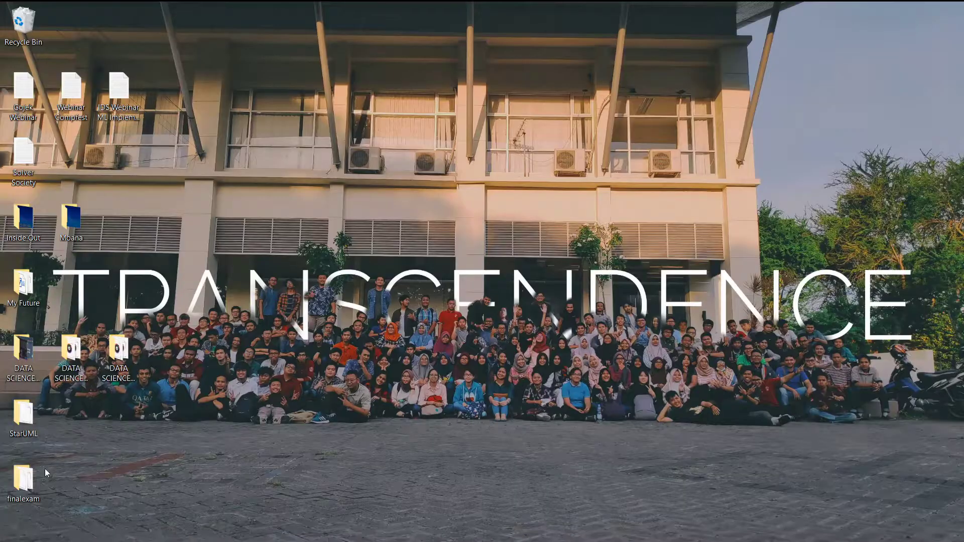
pyautogui.doubleClick(25, 420)
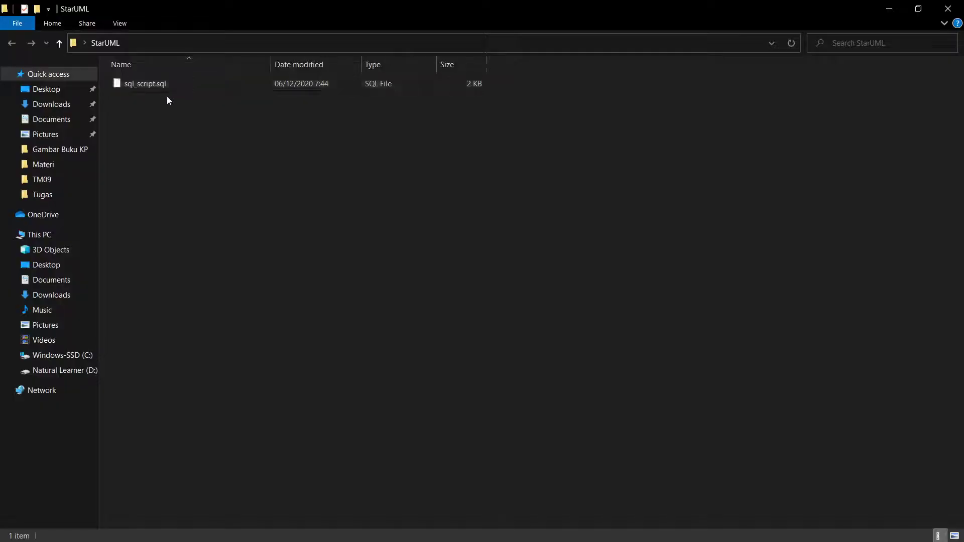
pyautogui.click(153, 85)
pyautogui.rightClick(191, 89)
pyautogui.click(124, 94)
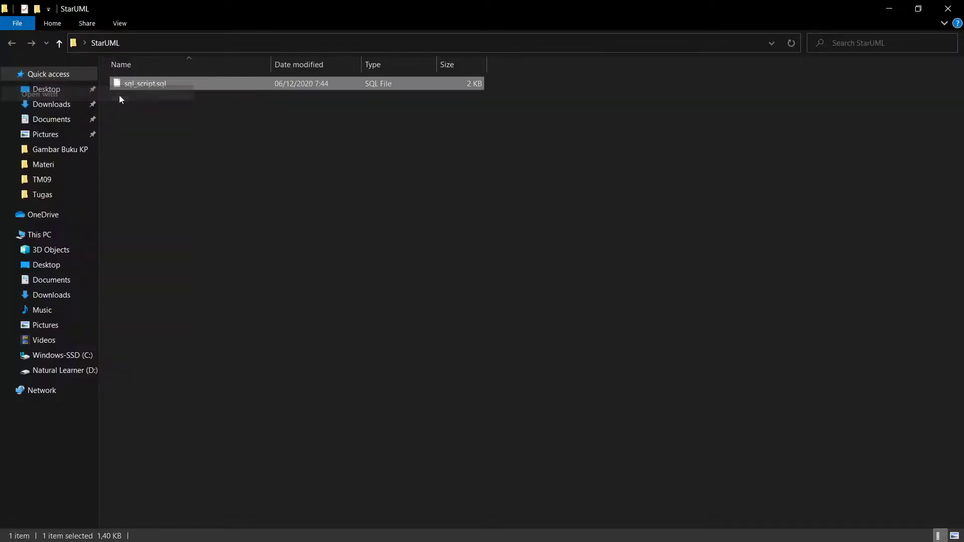
pyautogui.click(378, 316)
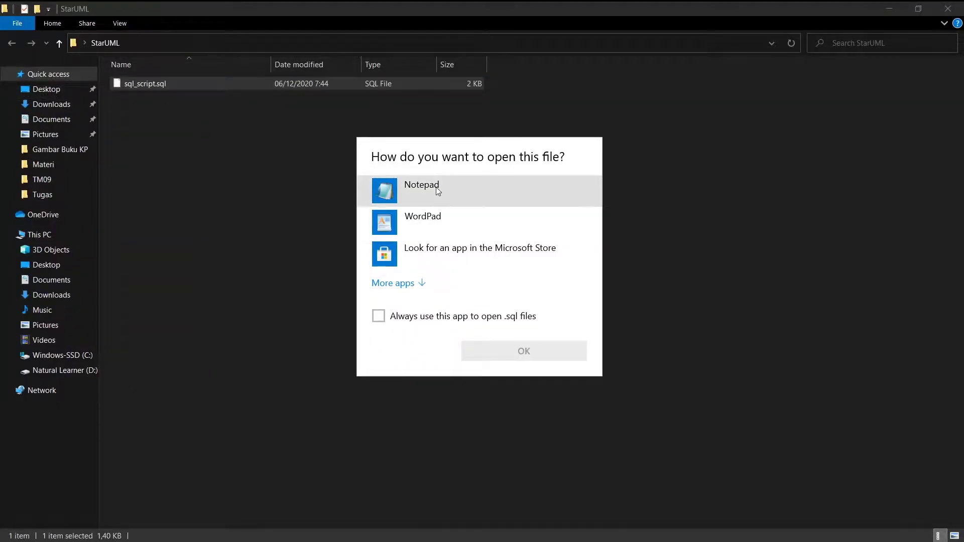
pyautogui.click(437, 193)
pyautogui.click(517, 361)
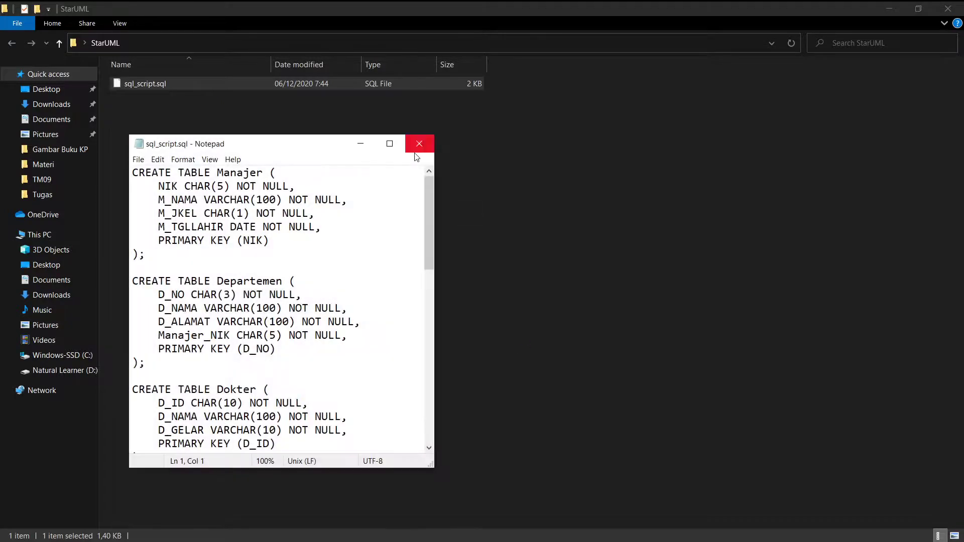
# Maximize the sql_script.sql window and examine its CREATE TABLE statements, foreign key additions and the Manajer table's primary key definition.
pyautogui.click(390, 145)
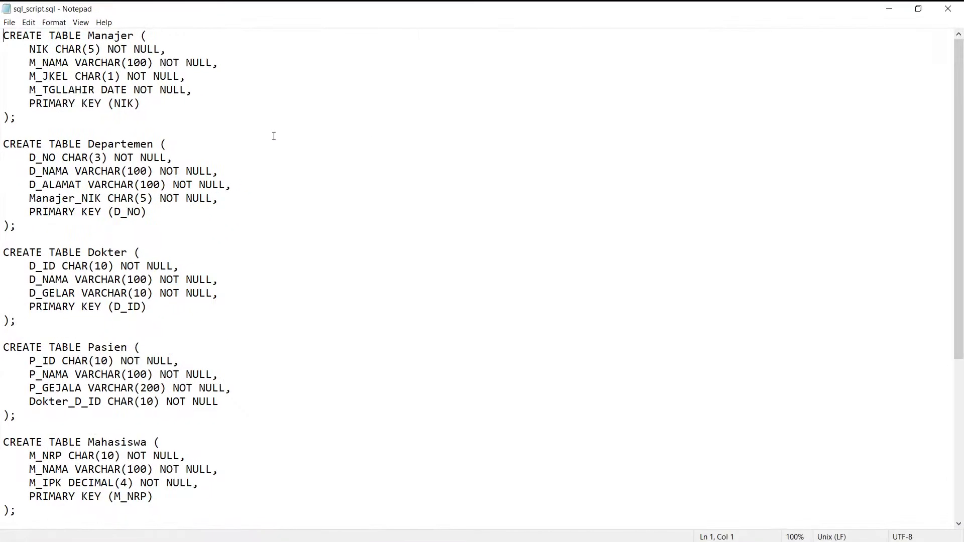
pyautogui.click(128, 145)
pyautogui.scroll(-5, 144, 157)
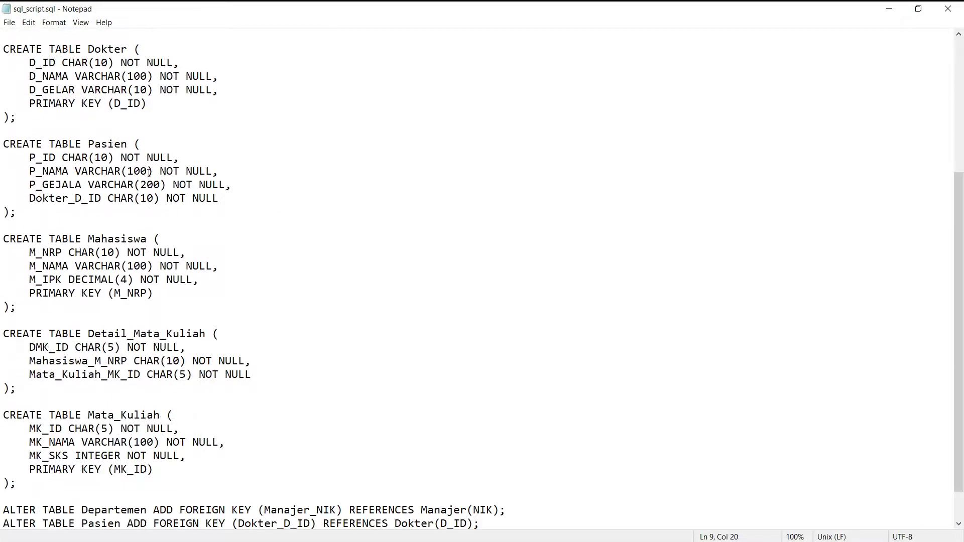
pyautogui.scroll(5, 149, 166)
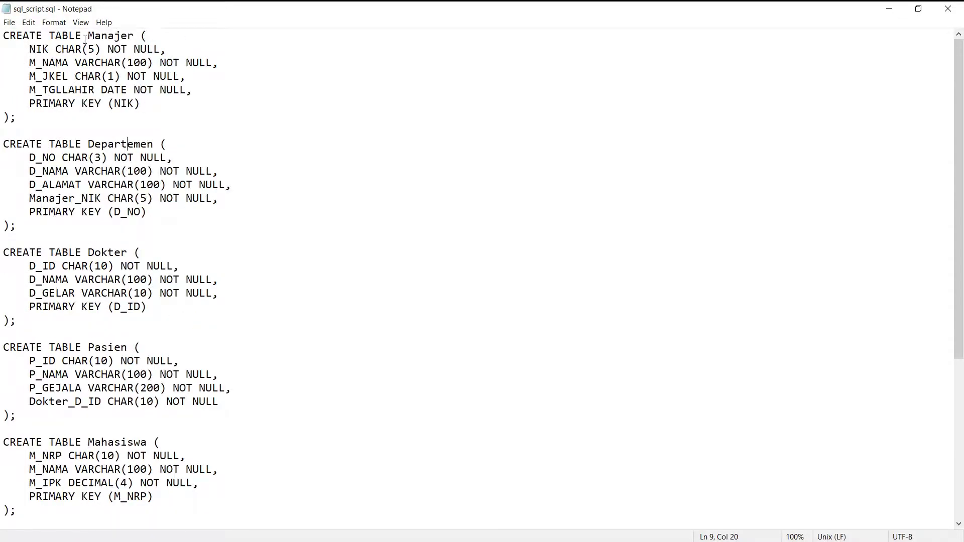
pyautogui.moveTo(4, 34); pyautogui.dragTo(50, 121)
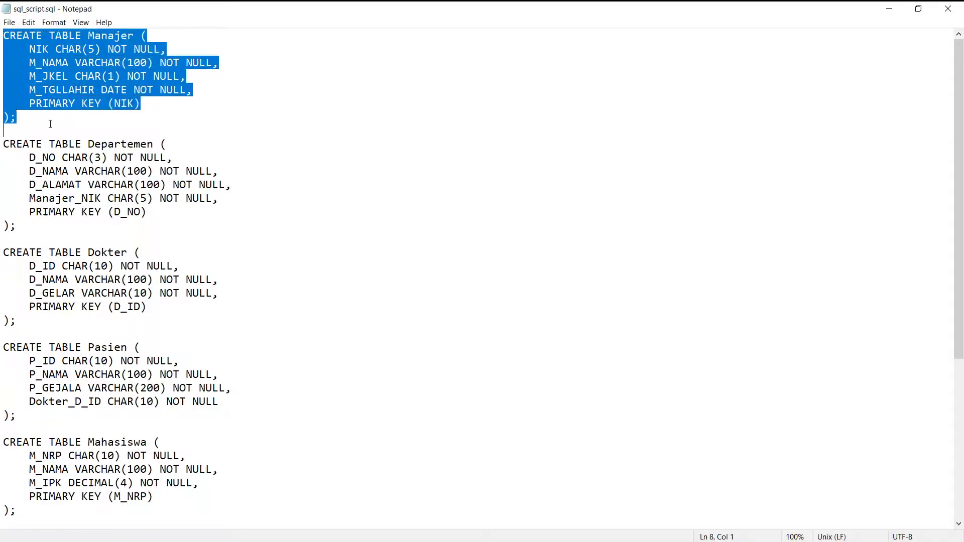
pyautogui.scroll(-4, 52, 126)
pyautogui.scroll(-2, 53, 126)
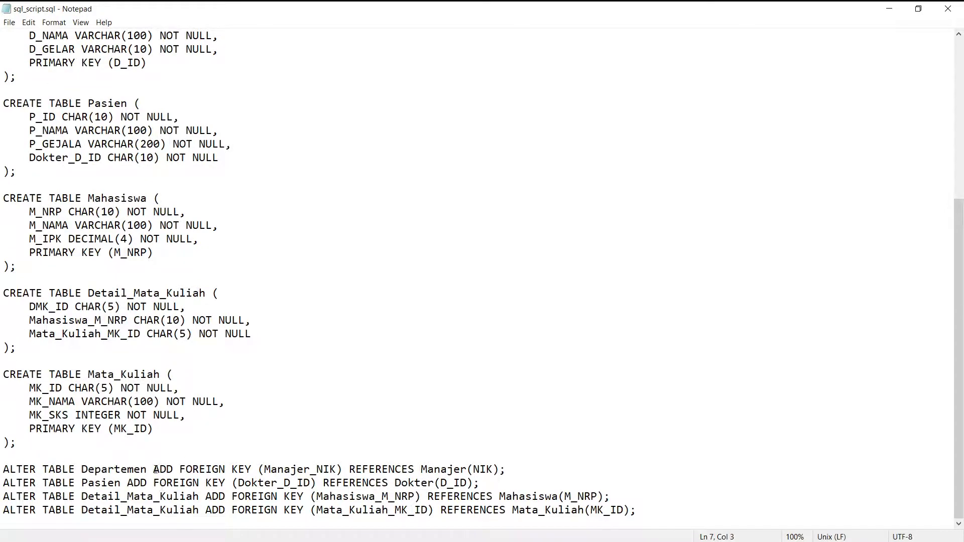
pyautogui.moveTo(155, 470); pyautogui.dragTo(254, 475)
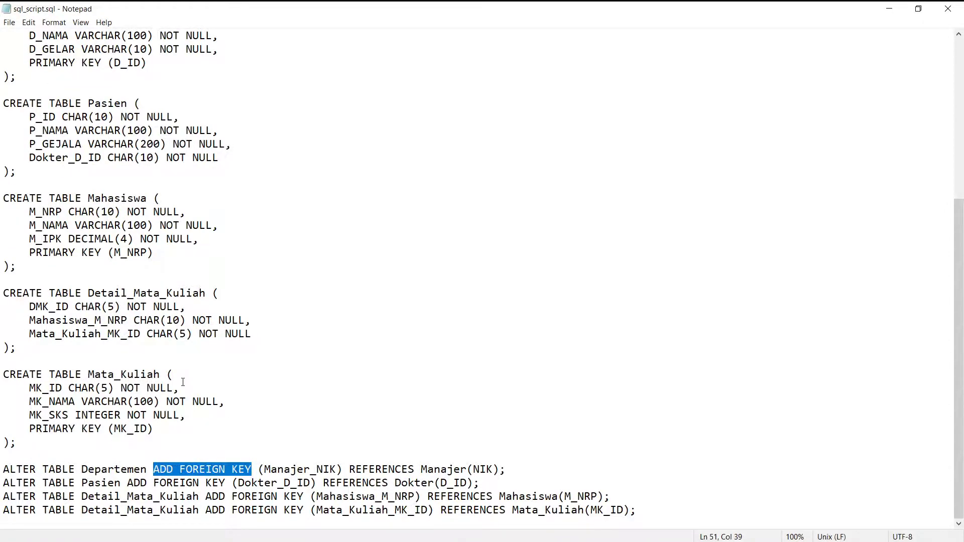
pyautogui.scroll(6, 183, 382)
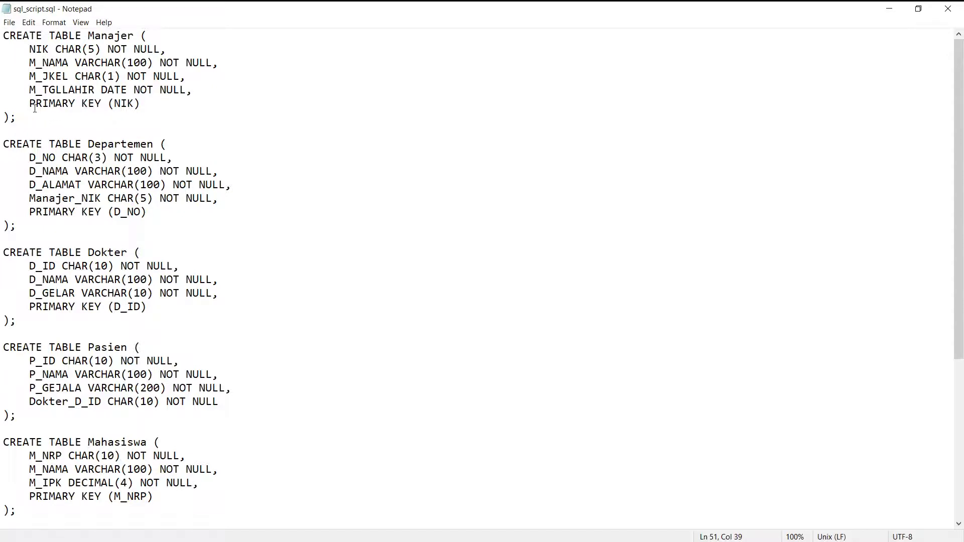
pyautogui.moveTo(30, 103); pyautogui.dragTo(150, 106)
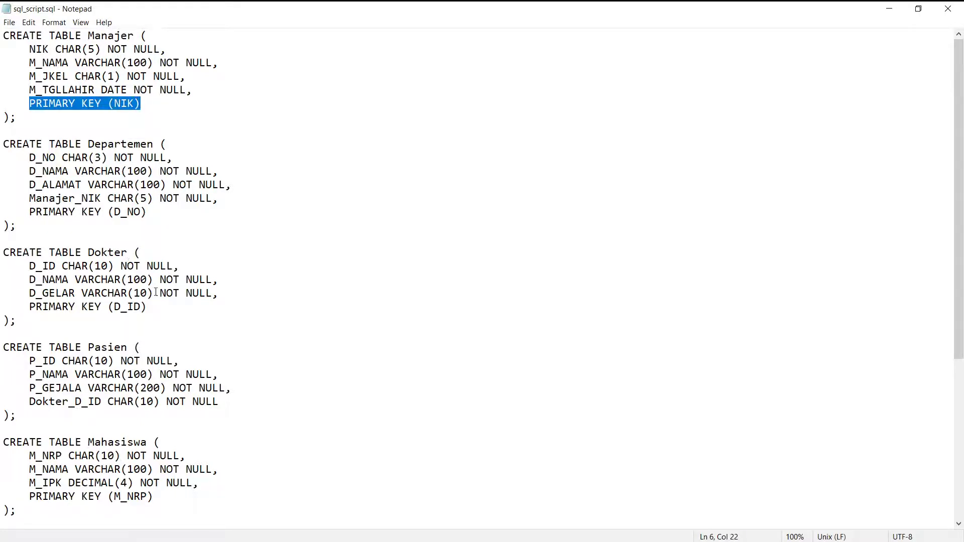
pyautogui.click(183, 269)
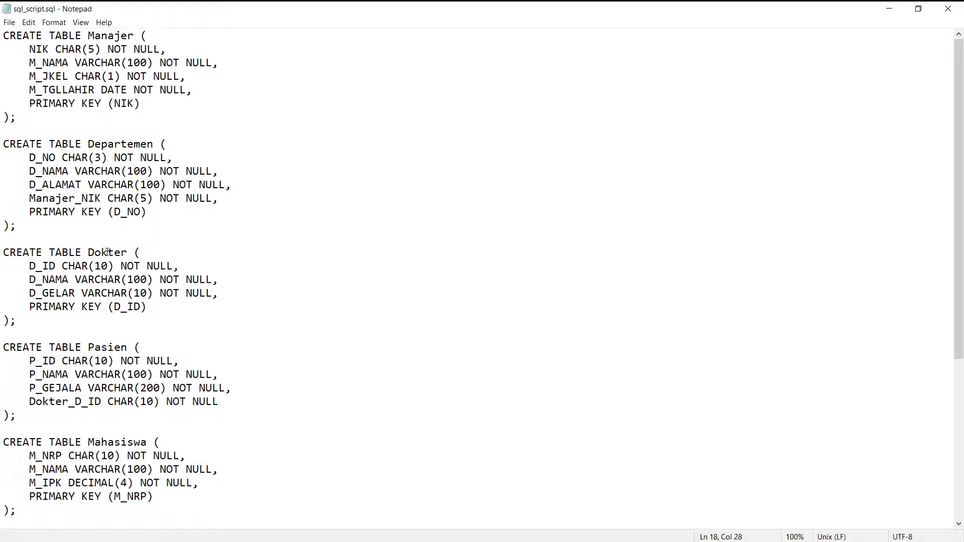
# Switch to the Mahasiswa model in Vertabelo and check its SQL script generation dialog for problems.
pyautogui.hotkey('alt', 'Tab')
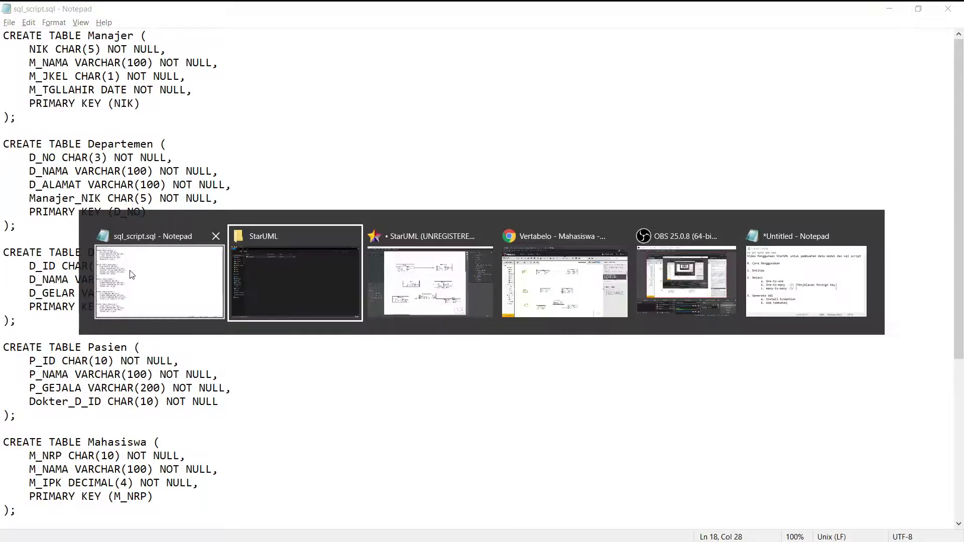
pyautogui.hotkey('alt', 'Tab')
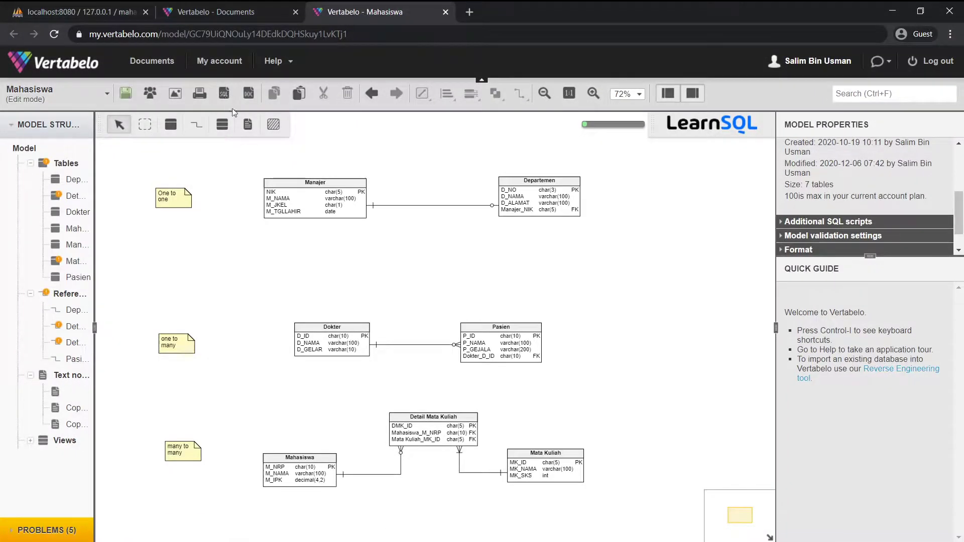
pyautogui.click(224, 93)
pyautogui.click(476, 137)
# Rename the Detail Mata Kuliah table to Detail_Mata_Kuliah.
pyautogui.click(546, 453)
pyautogui.click(455, 409)
pyautogui.click(462, 423)
pyautogui.click(833, 174)
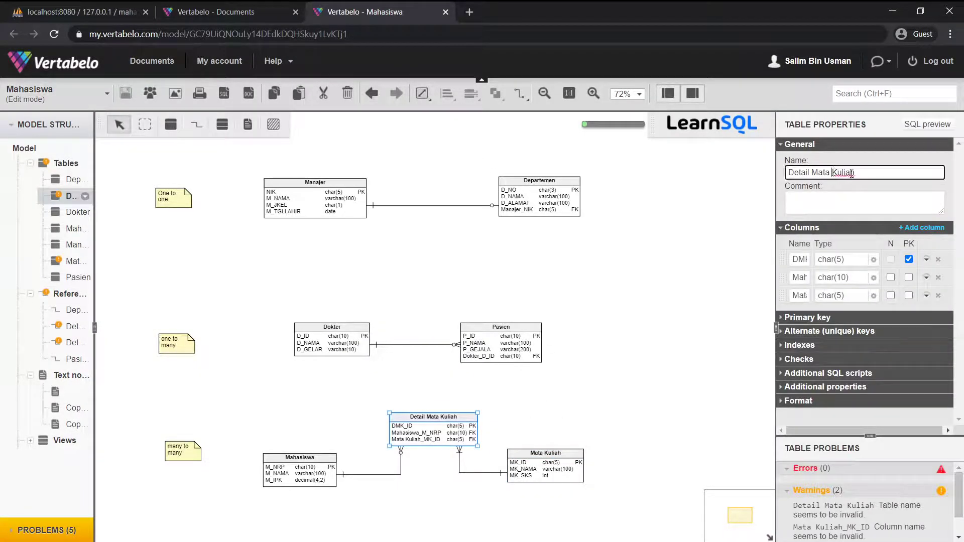
pyautogui.press('BackSpace')
pyautogui.write('_')
pyautogui.hotkey('ctrl', 'Left')
pyautogui.press('BackSpace')
pyautogui.write('_')
# Rename the Mata Kuliah table to Mata_Kuliah.
pyautogui.click(549, 461)
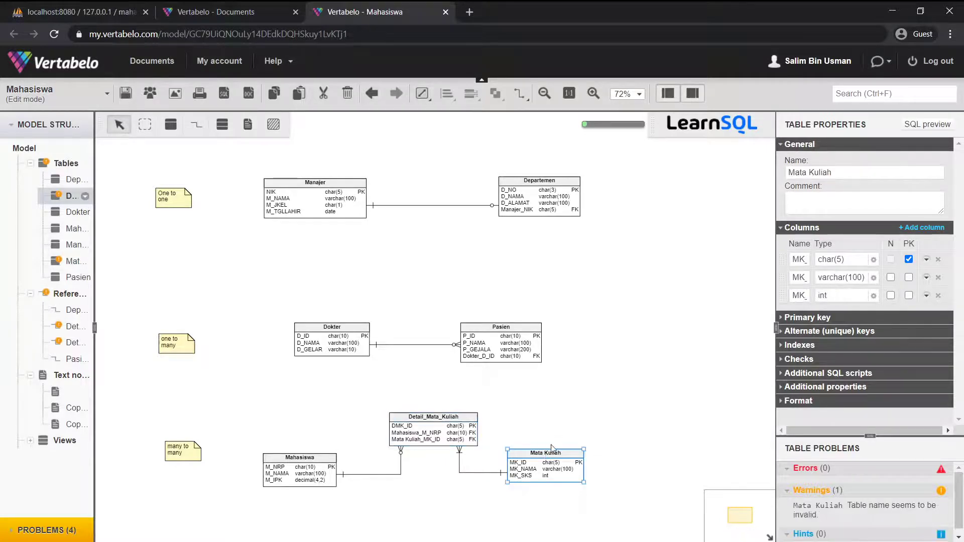
pyautogui.doubleClick(830, 170)
pyautogui.press('Left')
pyautogui.press('BackSpace')
pyautogui.write('_')
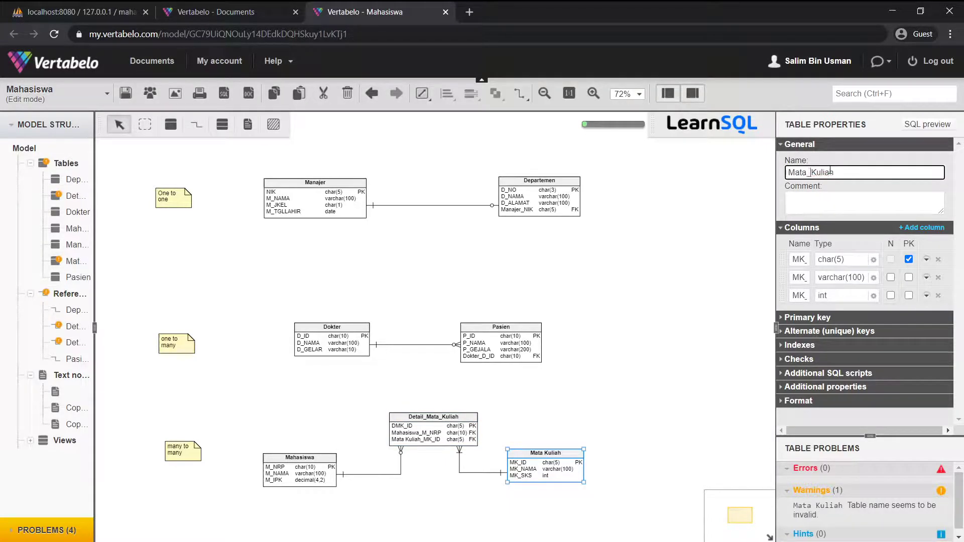
pyautogui.click(657, 237)
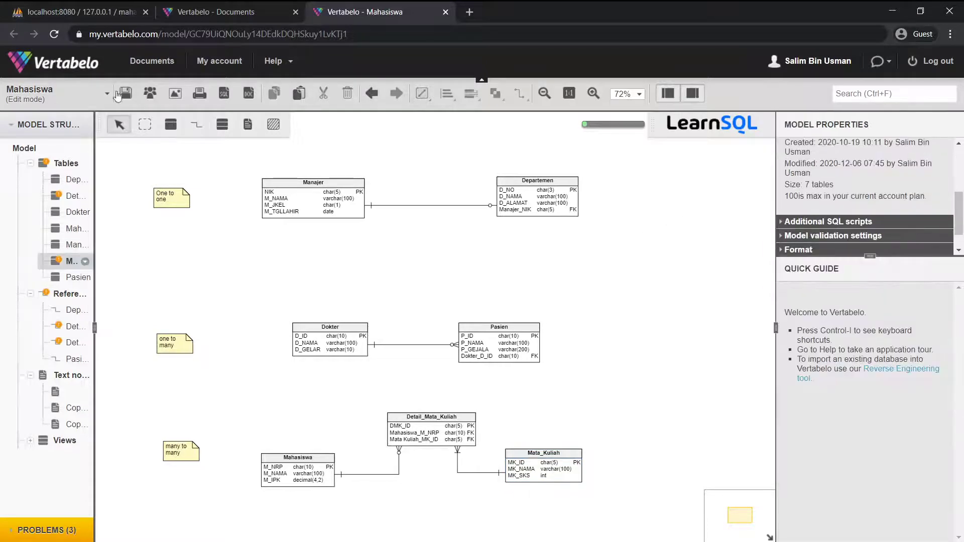
# Recheck the SQL generation warnings and rename the third column of Detail_Mata_Kuliah to Mata_Kuliah_MK_ID.
pyautogui.click(224, 95)
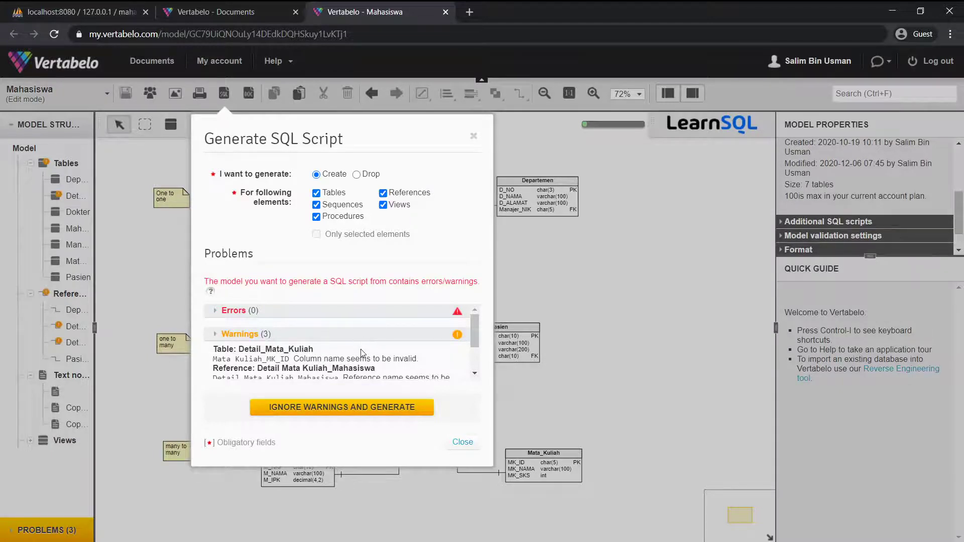
pyautogui.click(474, 137)
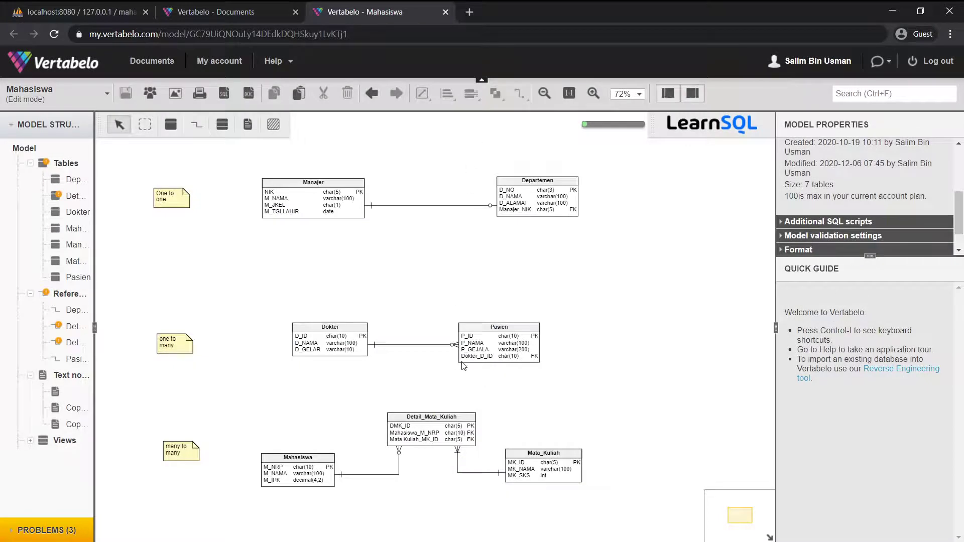
pyautogui.click(431, 424)
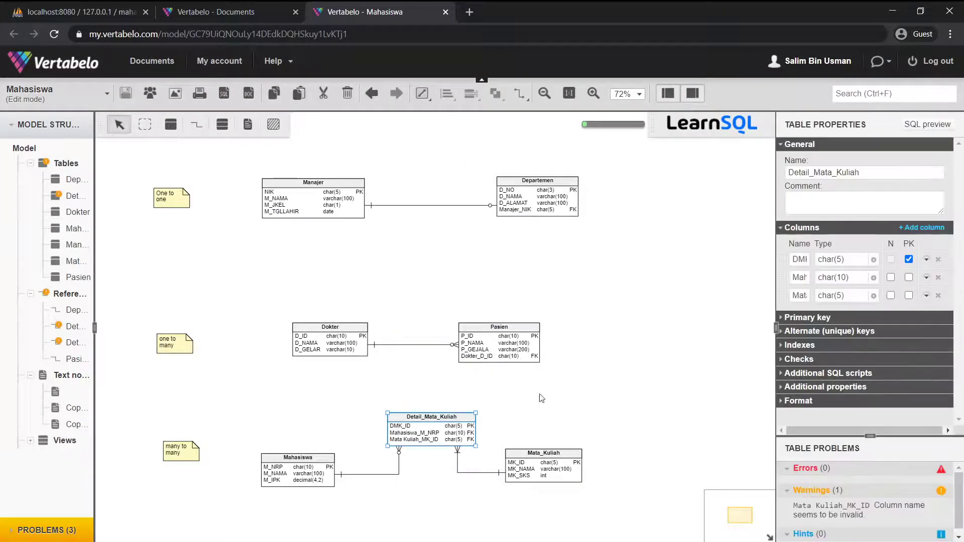
pyautogui.click(809, 294)
pyautogui.press('Right')
pyautogui.press('Right')
pyautogui.press('Right')
pyautogui.press('Right')
pyautogui.press('Left')
pyautogui.press('Left')
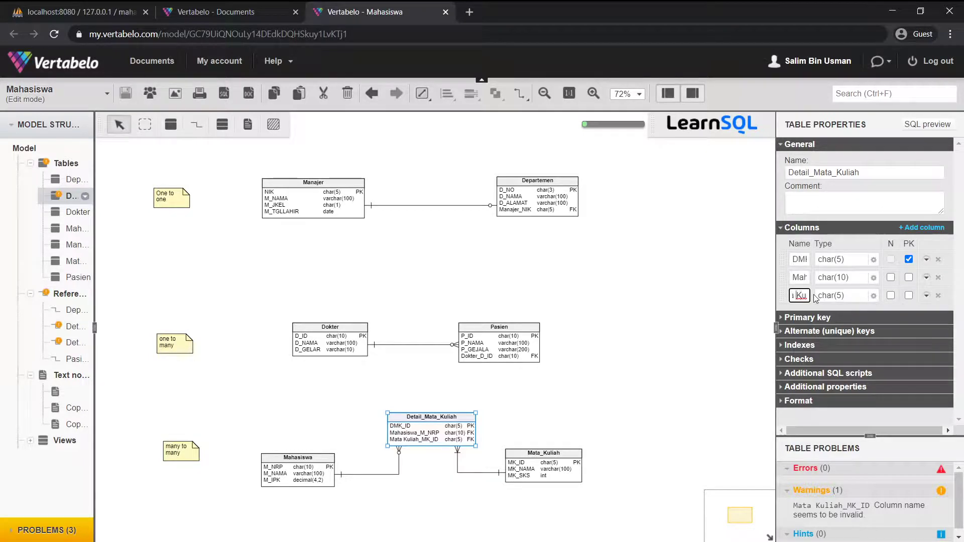
pyautogui.press('BackSpace')
pyautogui.write('_')
pyautogui.click(543, 431)
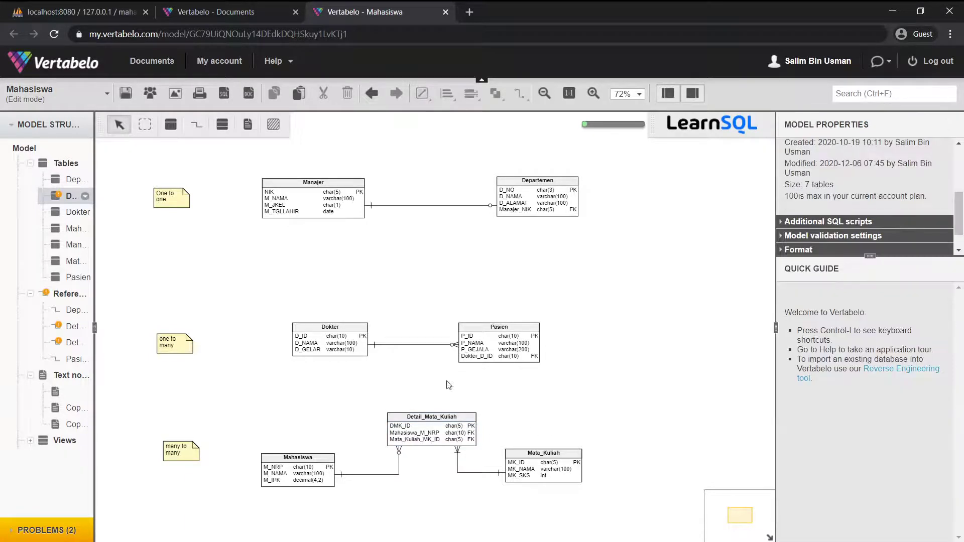
# Review the remaining reference name warnings in the SQL script generation dialog and close it.
pyautogui.click(222, 98)
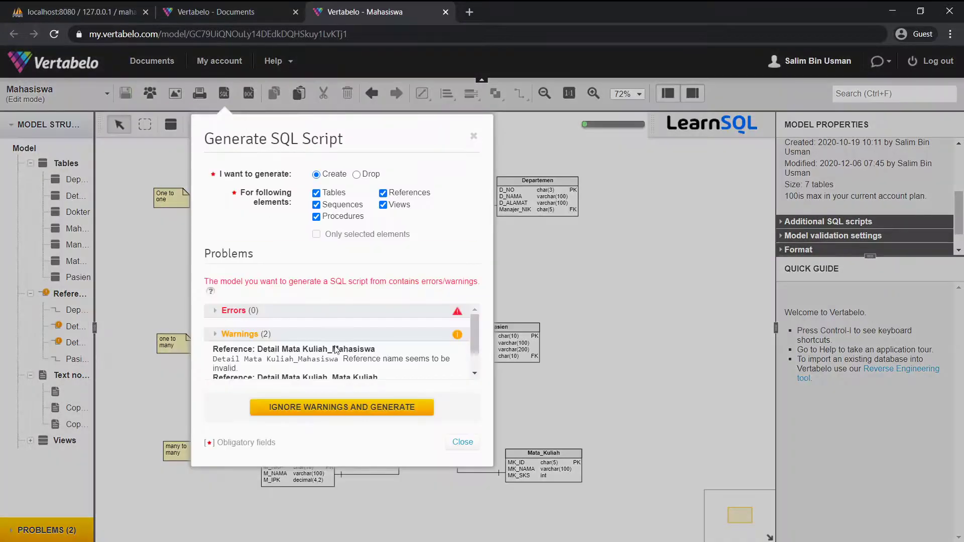
pyautogui.moveTo(471, 335)
pyautogui.mouseDown()
pyautogui.moveTo(472, 356)
pyautogui.moveTo(469, 333)
pyautogui.mouseUp()
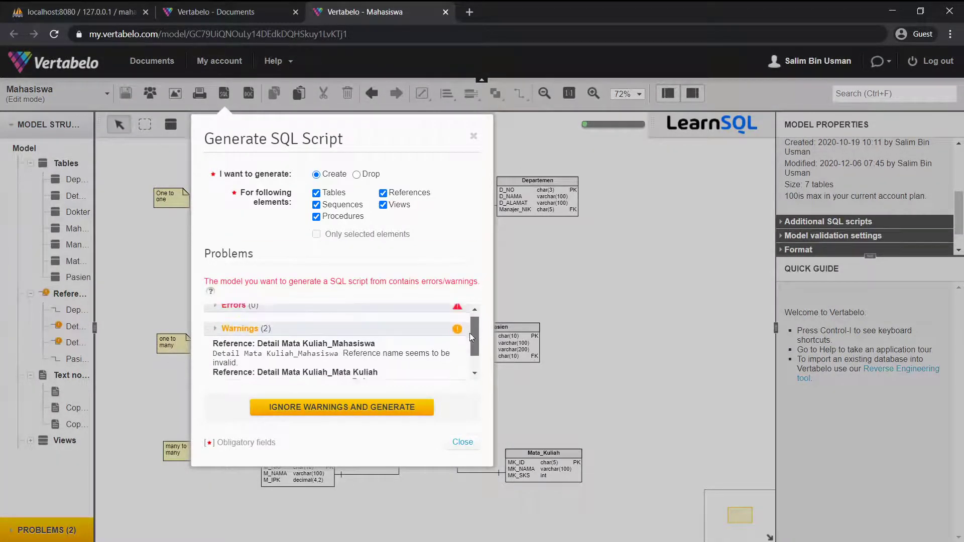
pyautogui.click(474, 136)
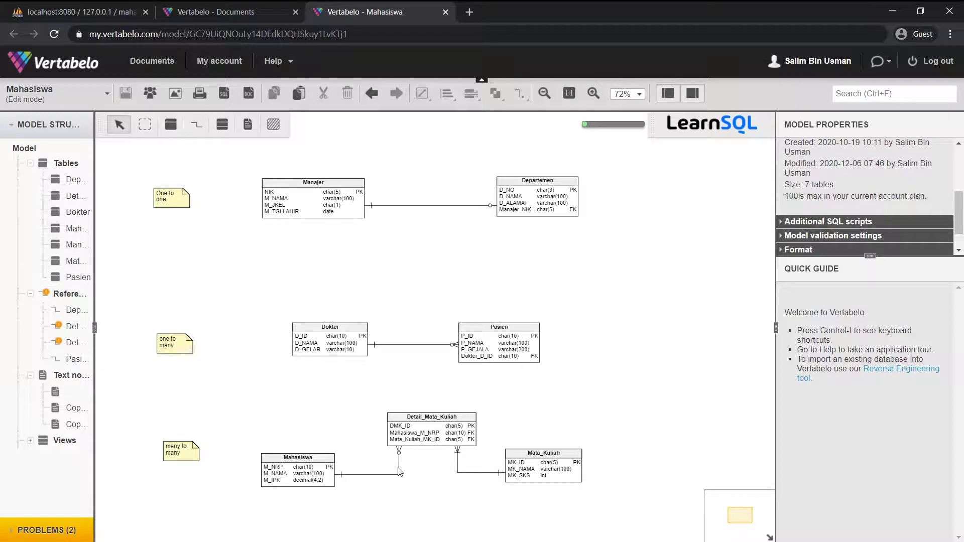
# Generate the model's SQL create script despite the warnings and download it as Mahasiswa_create.sql.
pyautogui.click(227, 92)
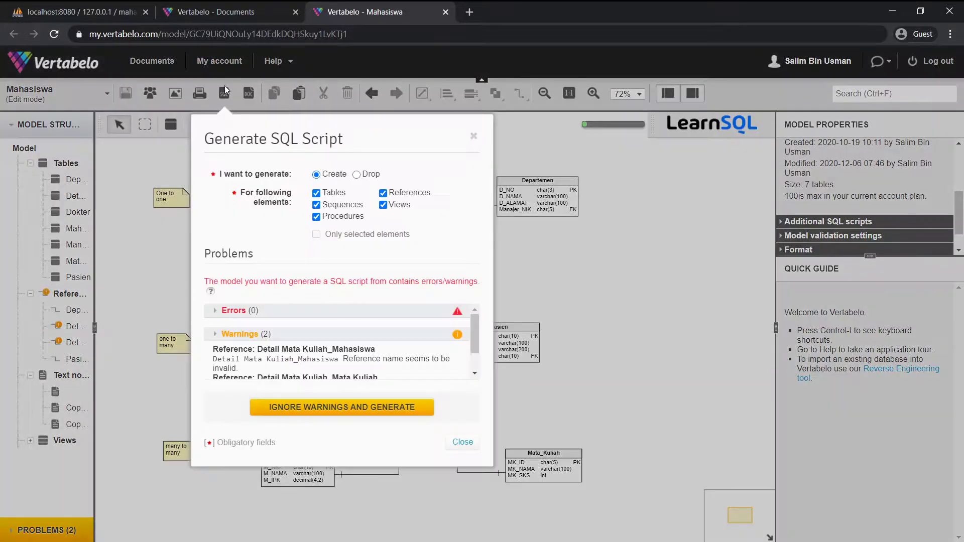
pyautogui.click(306, 408)
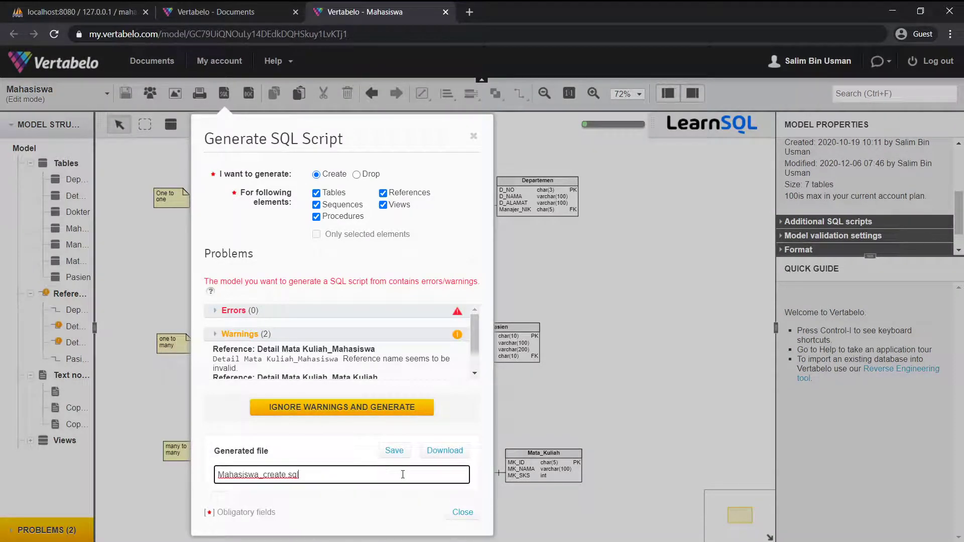
pyautogui.click(441, 453)
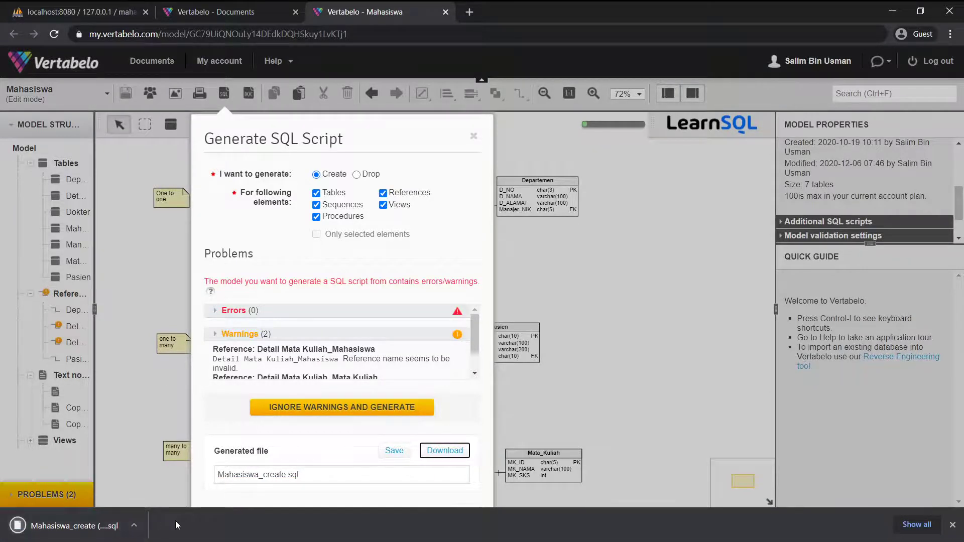
# Switch to File Explorer and paste Mahasiswa_create (1).sql from Downloads into the StarUML folder.
pyautogui.click(81, 532)
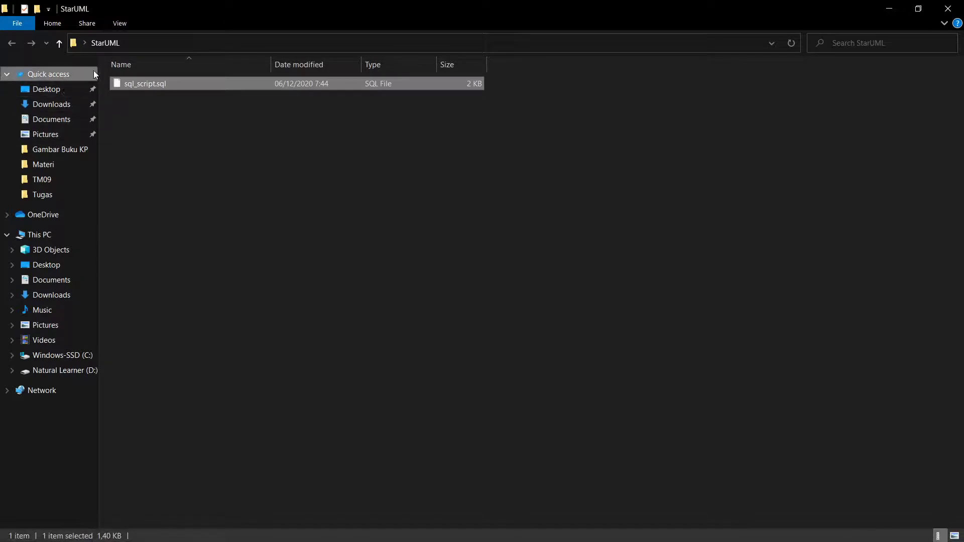
pyautogui.click(53, 103)
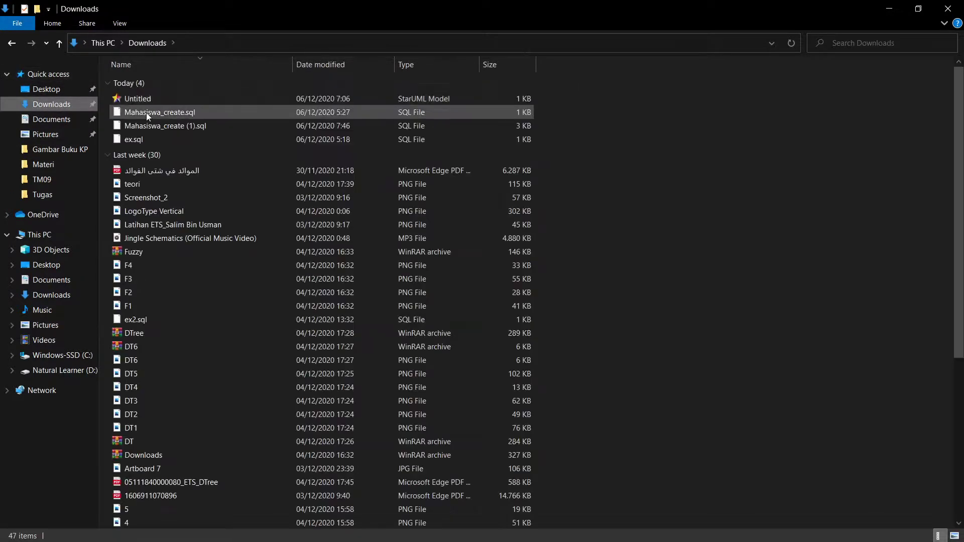
pyautogui.click(147, 112)
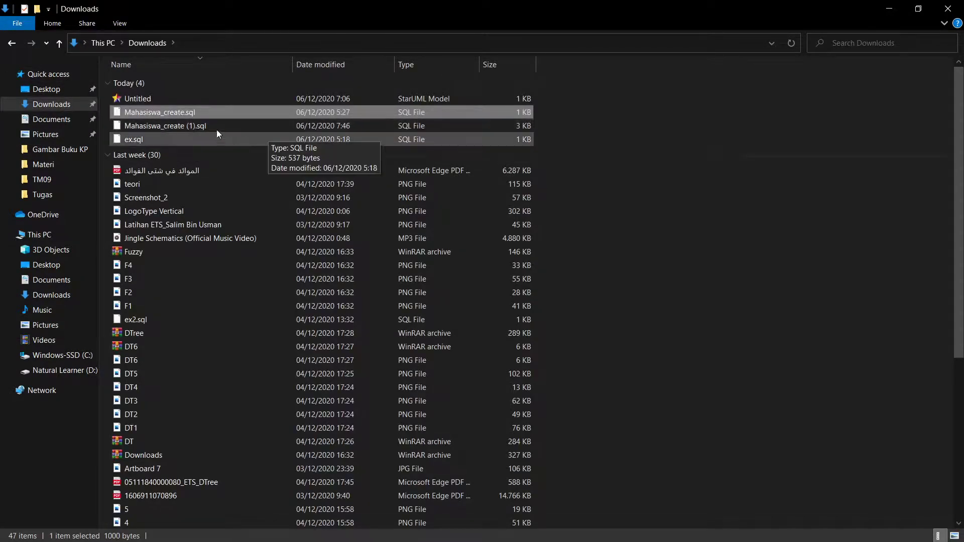
pyautogui.click(181, 125)
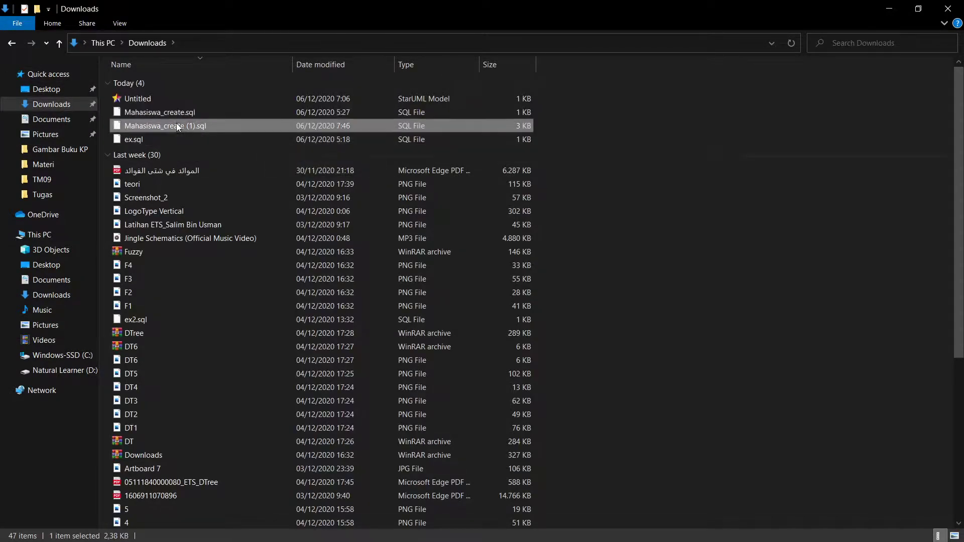
pyautogui.click(8, 43)
pyautogui.hotkey('ctrl', 'v')
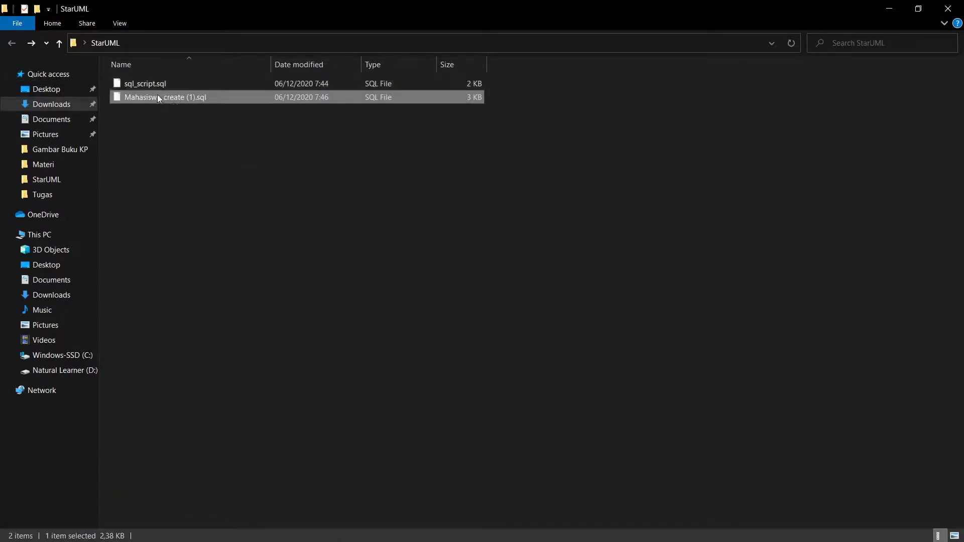
# Open Mahasiswa_create (1).sql in Notepad without making it the default app for .sql files.
pyautogui.rightClick(157, 95)
pyautogui.click(176, 110)
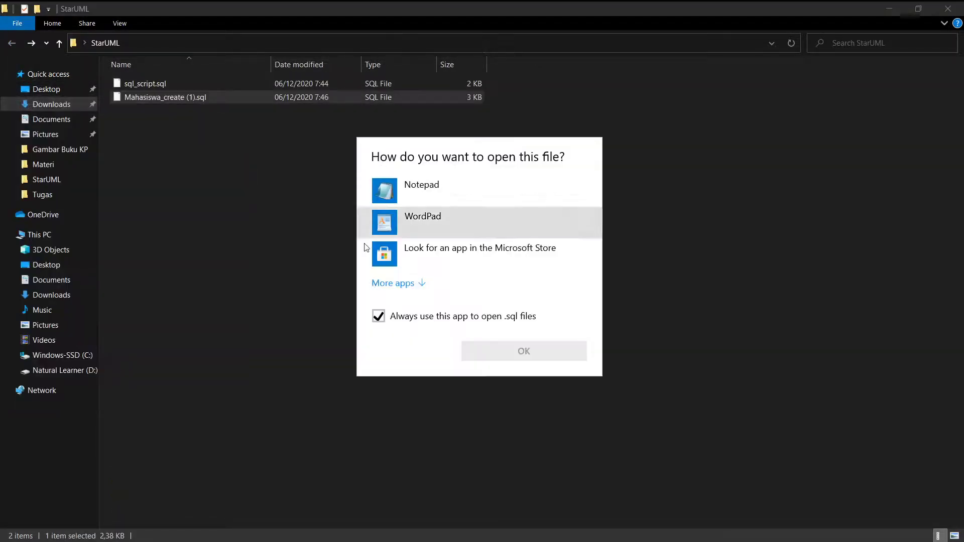
pyautogui.click(378, 317)
pyautogui.click(385, 200)
pyautogui.click(522, 351)
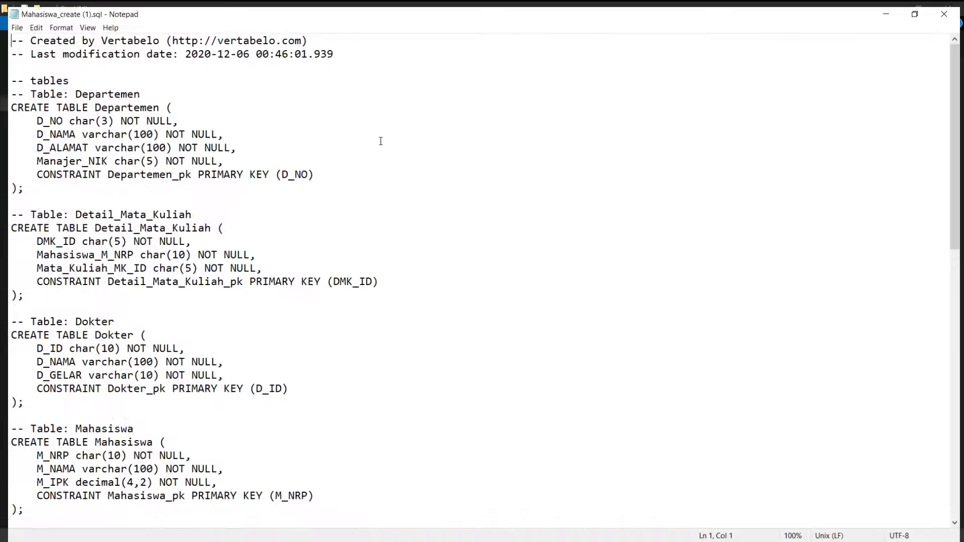
# Maximize the script window and highlight the CONSTRAINT Departemen_pk part of the Departemen table's primary key definition.
pyautogui.click(389, 144)
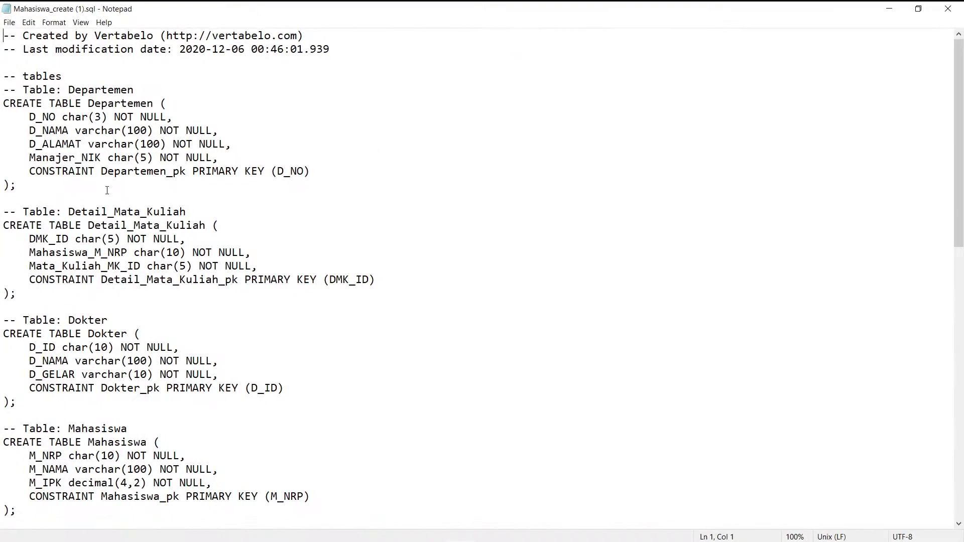
pyautogui.click(191, 171)
pyautogui.moveTo(29, 173); pyautogui.dragTo(186, 174)
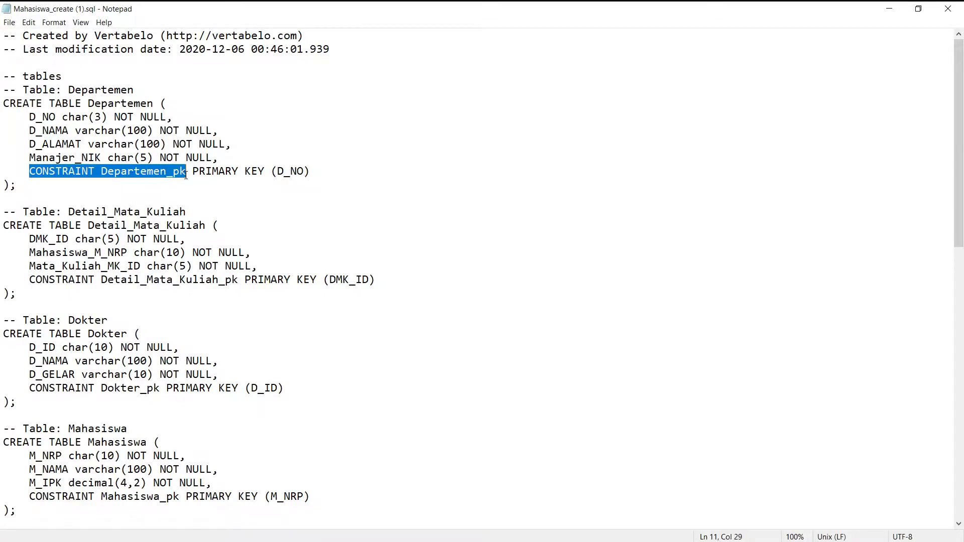
# Highlight CONSTRAINT Departemen_pk in the Departemen table of the Vertabelo script again for comparison.
pyautogui.click(184, 173)
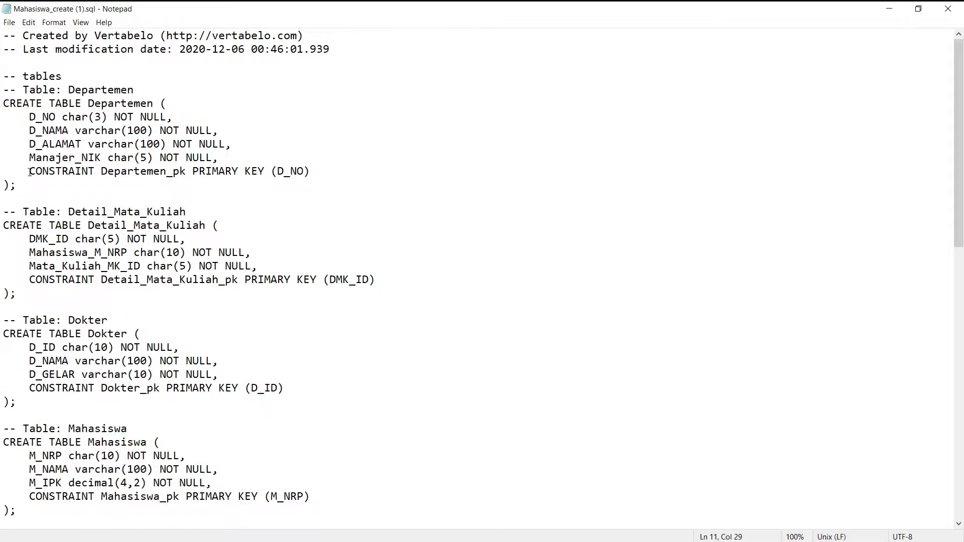
pyautogui.moveTo(29, 173); pyautogui.dragTo(187, 173)
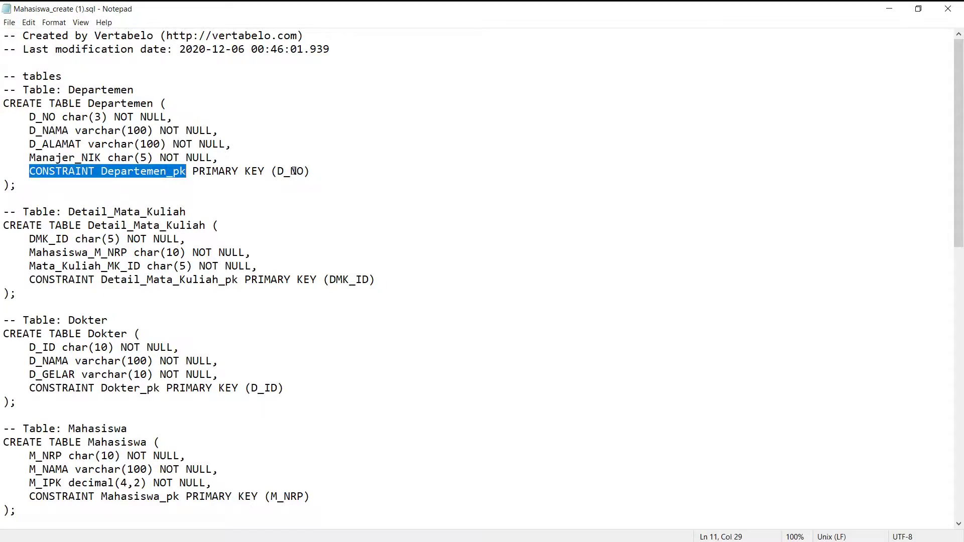
pyautogui.moveTo(236, 539)
# Clear the text selection and arrange Mahasiswa_create (1).sql and sql_script.sql side by side, with the Vertabelo script on the left half.
pyautogui.click(135, 171)
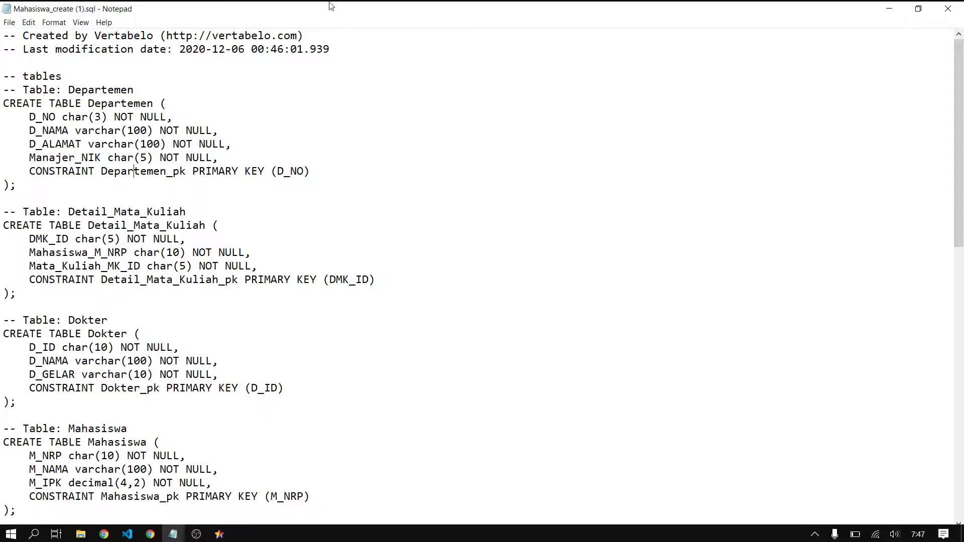
pyautogui.moveTo(290, 11); pyautogui.dragTo(1, 50)
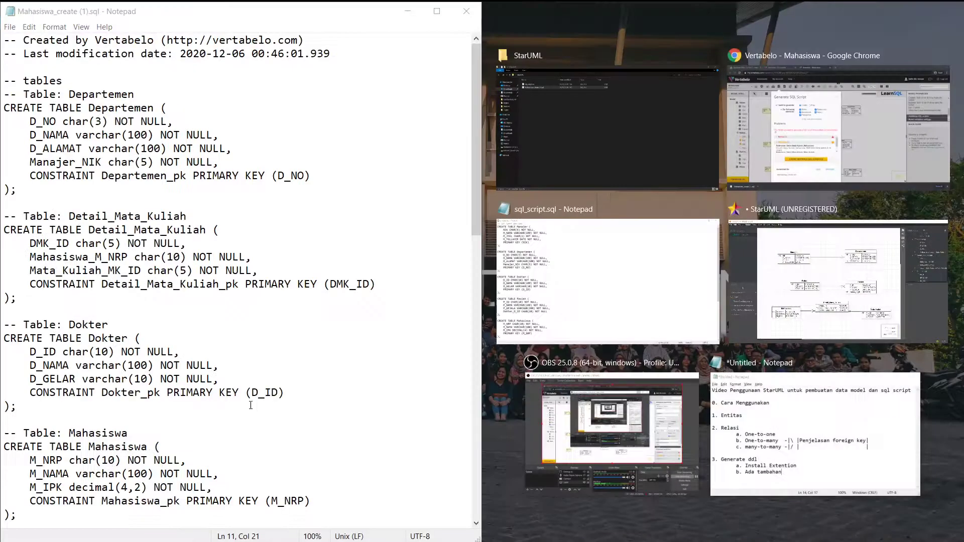
pyautogui.click(572, 262)
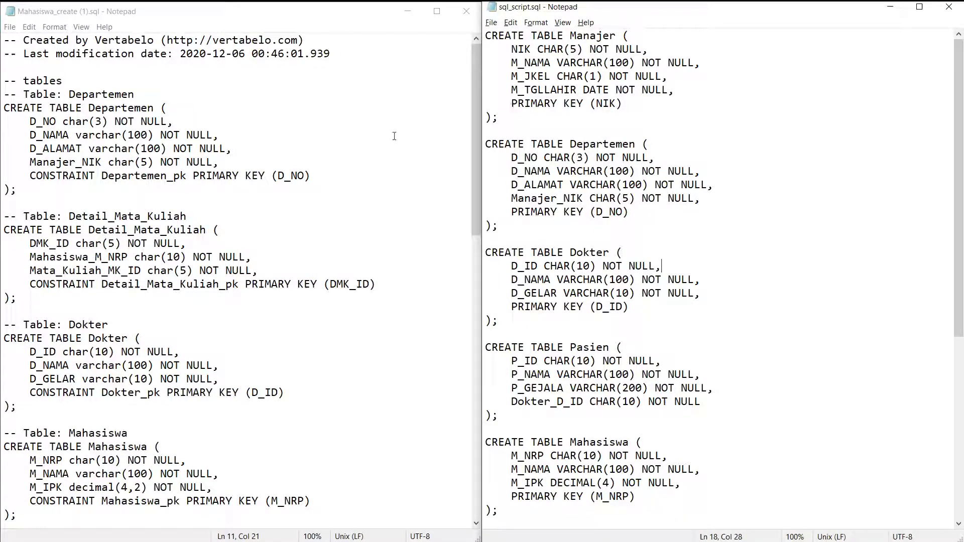
# In sql_script.sql, insert CONSTRAINT Manajer_pk before PRIMARY KEY (NIK) in the Manajer table, and highlight the added text.
pyautogui.click(582, 103)
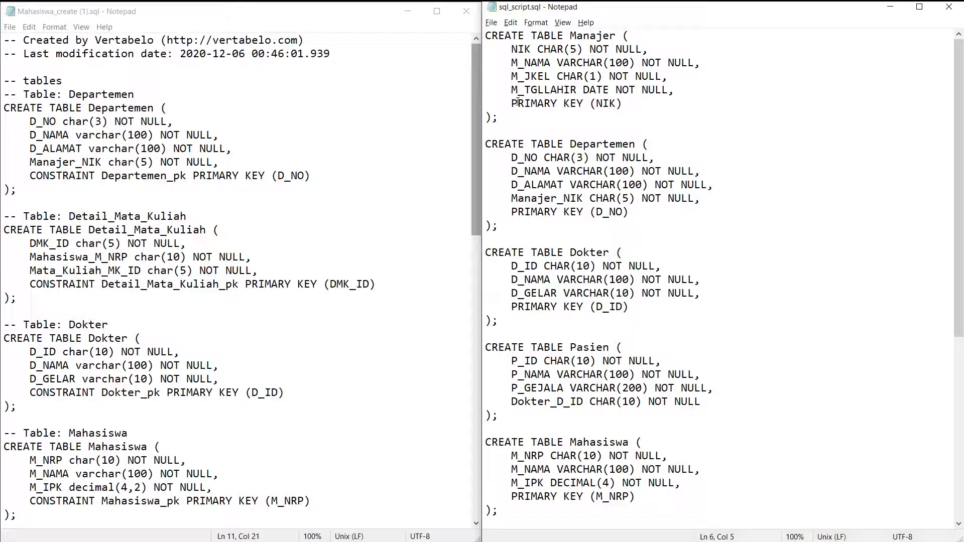
pyautogui.write('CONSTR')
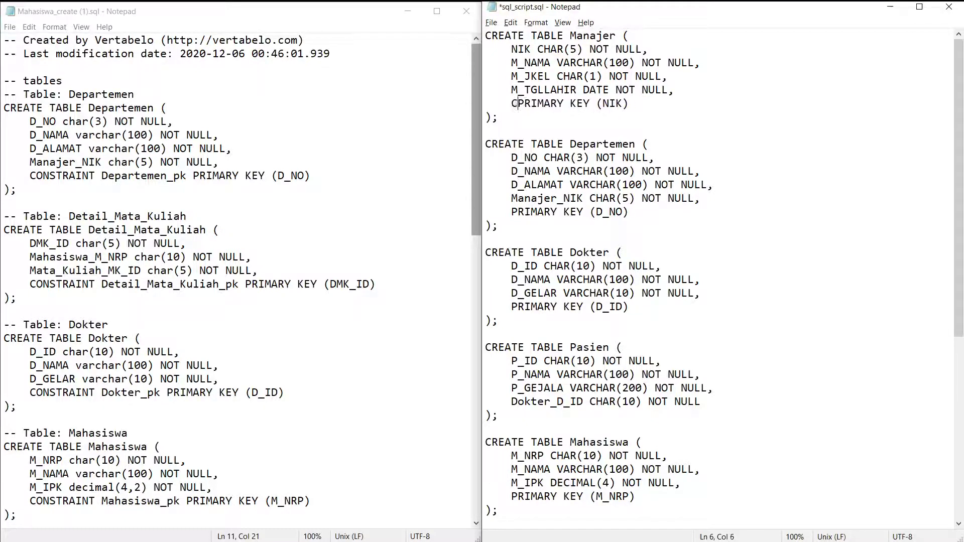
pyautogui.write('AINT')
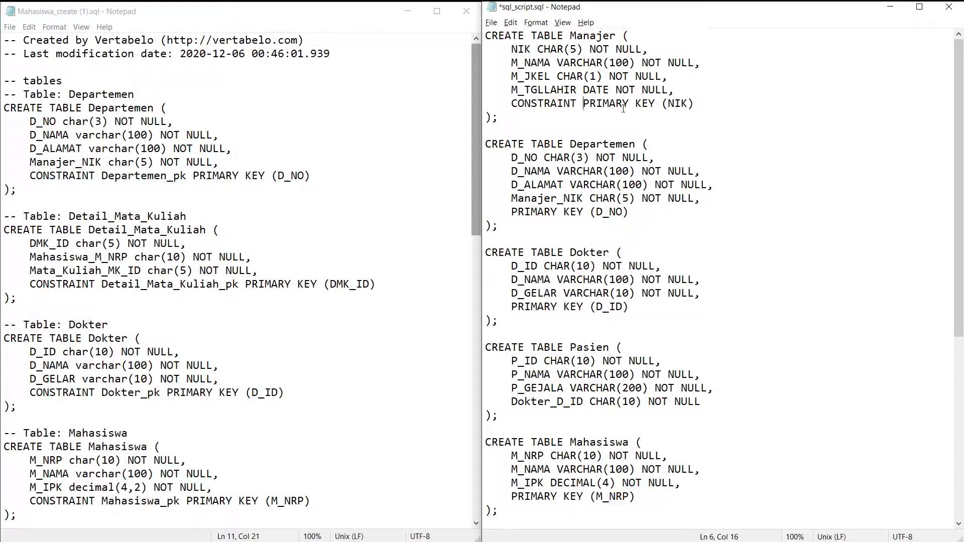
pyautogui.write('Manajer_')
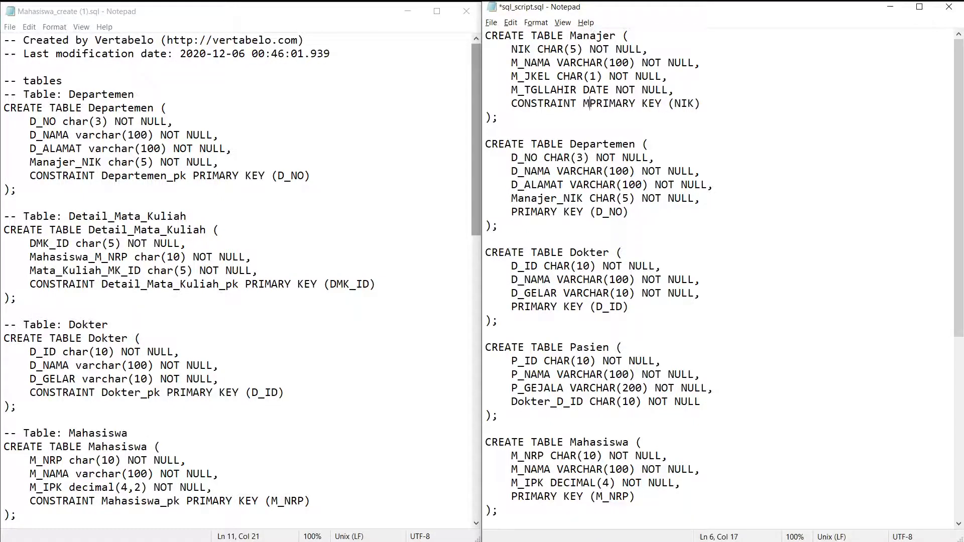
pyautogui.write('pk')
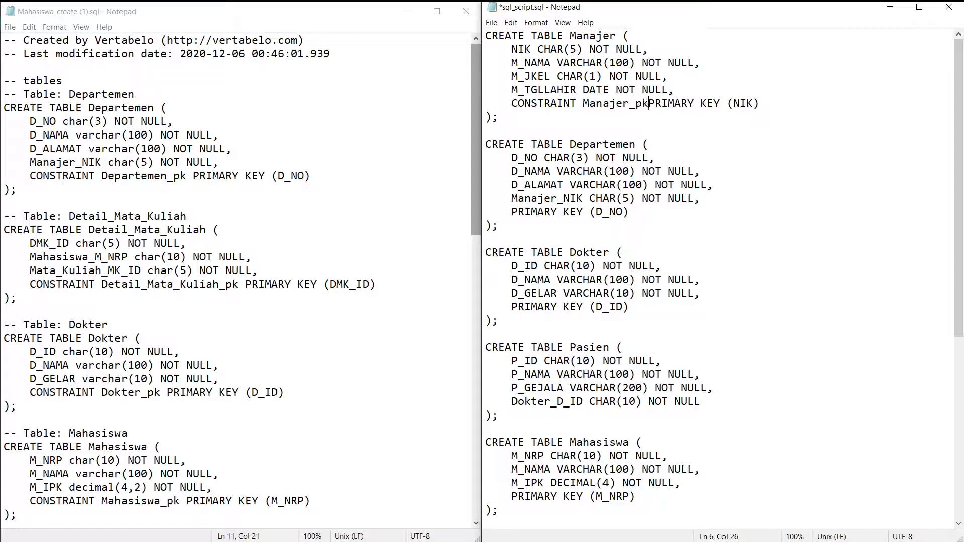
pyautogui.click(513, 212)
pyautogui.moveTo(512, 103); pyautogui.dragTo(648, 108)
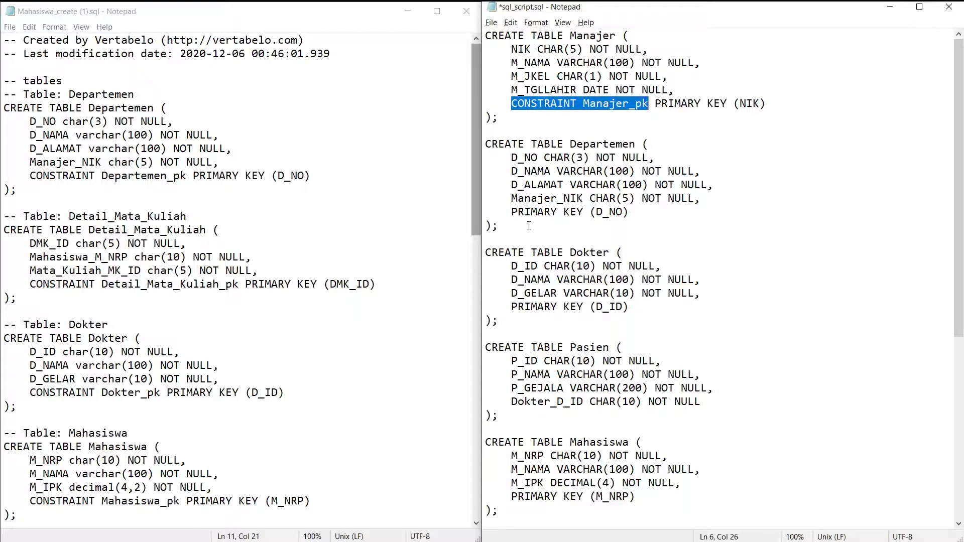
# Insert CONSTRAINT Departemen_pk before PRIMARY KEY (D_NO) in the Departemen table, copying the generic CONSTRAINT _pk text for reuse.
pyautogui.click(512, 212)
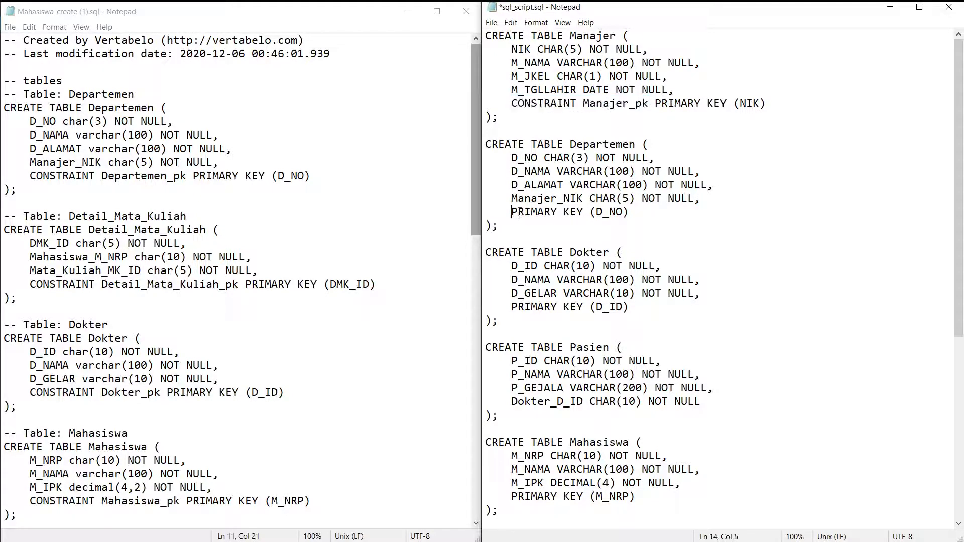
pyautogui.write('CONSTRAINT ')
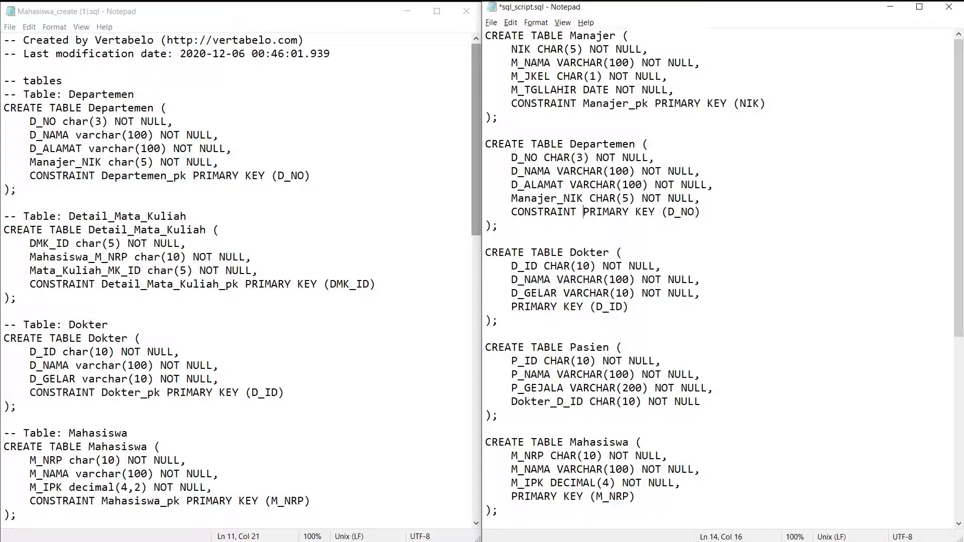
pyautogui.write('_pk')
pyautogui.press('Left')
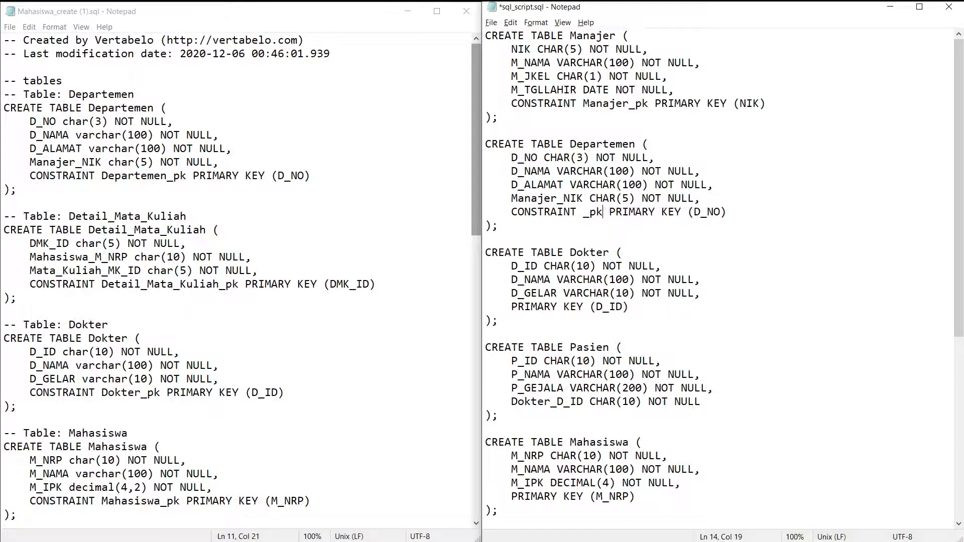
pyautogui.hotkey('ctrl', 'shift', 'Left')
pyautogui.hotkey('ctrl', 'shift', 'Left')
pyautogui.hotkey('ctrl', 'c')
pyautogui.press('Left')
pyautogui.hotkey('ctrl', 'Right')
pyautogui.write('Departemen')
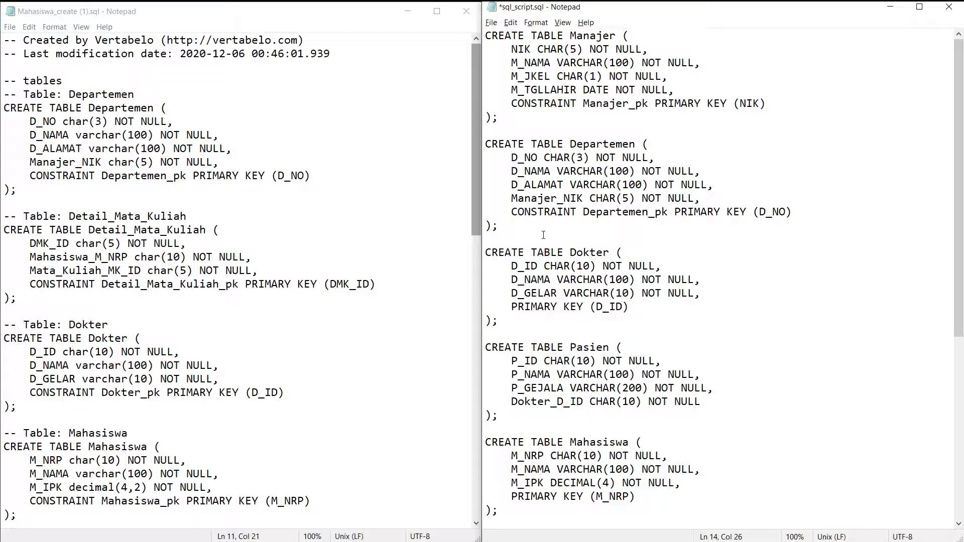
# Paste the copied constraint text before PRIMARY KEY (D_ID) in the Dokter table and complete the name as Dokter_pk.
pyautogui.click(511, 307)
pyautogui.hotkey('ctrl', 'v')
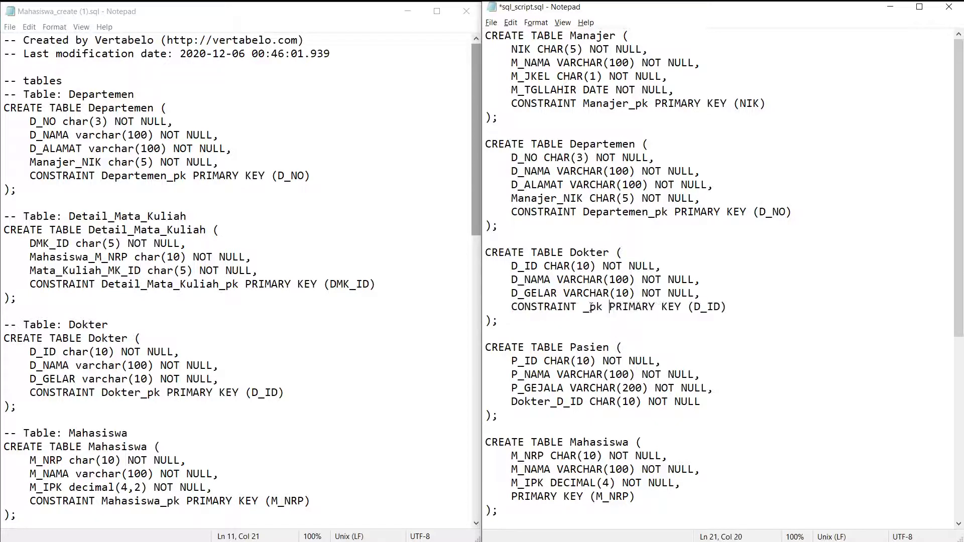
pyautogui.click(583, 307)
pyautogui.write('Dokter')
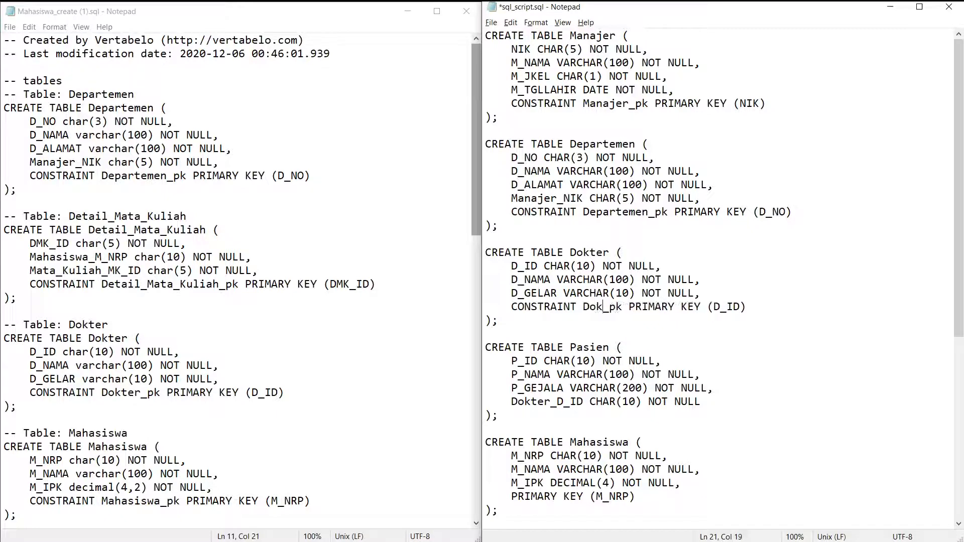
# Check the Pasien table's definition in sql_script.sql, switch to StarUML, and mark the Pasien entity's P_ID column as primary key.
pyautogui.scroll(-2, 510, 322)
pyautogui.click(510, 322)
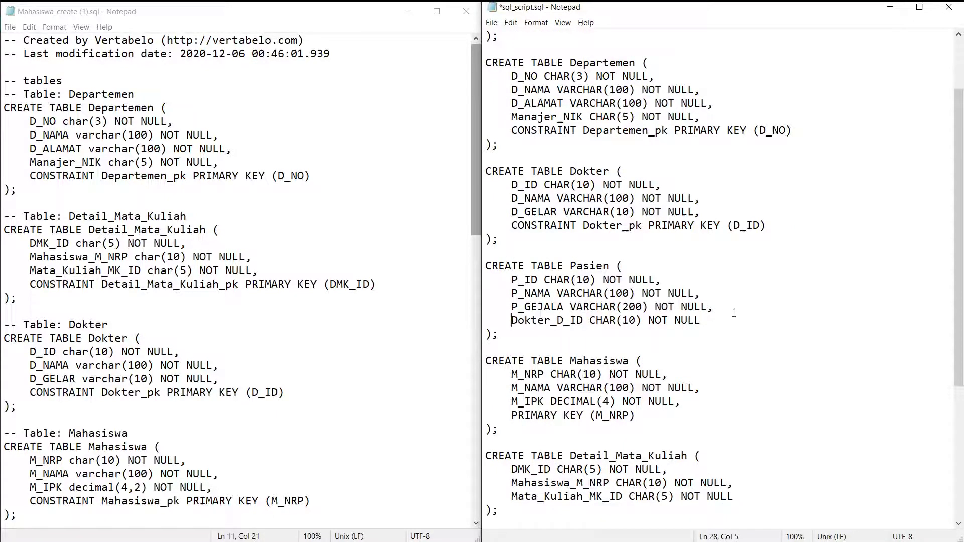
pyautogui.scroll(-1, 700, 318)
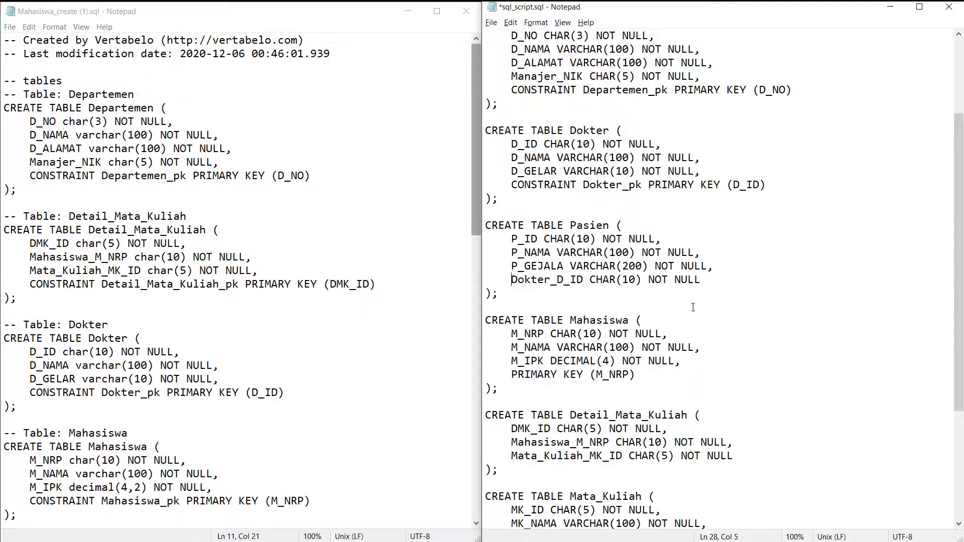
pyautogui.click(602, 252)
pyautogui.hotkey('alt', 'Tab')
pyautogui.hotkey('alt', 'Tab')
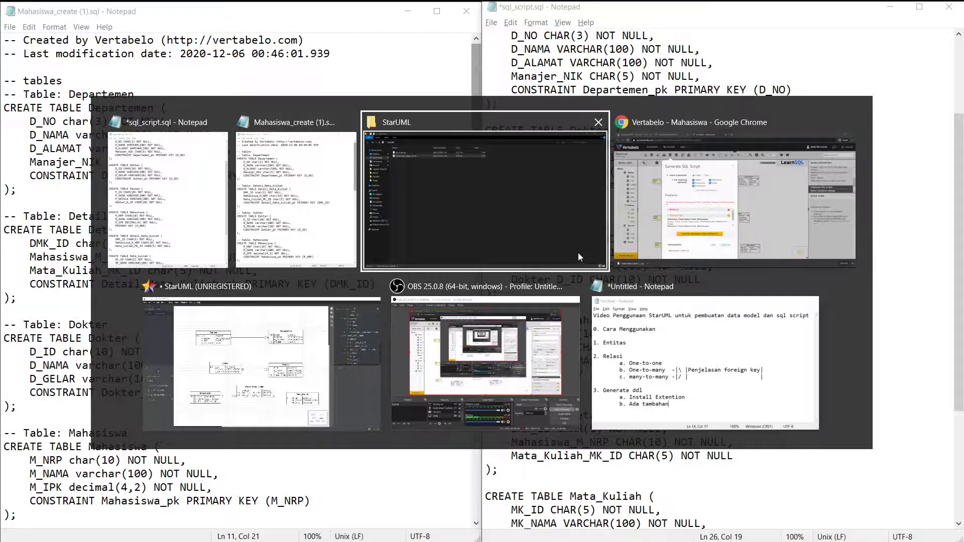
pyautogui.hotkey('alt', 'Tab')
pyautogui.hotkey('alt', 'Tab')
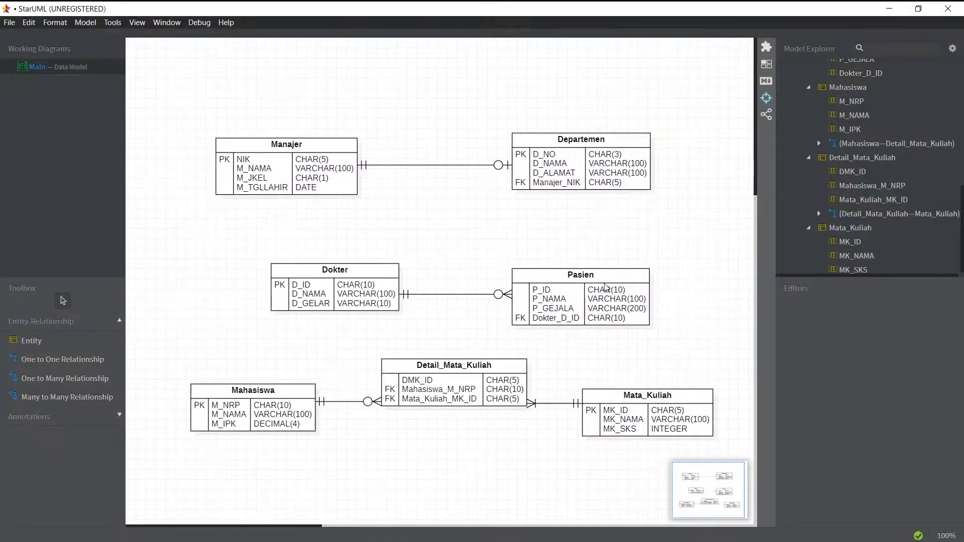
pyautogui.click(603, 281)
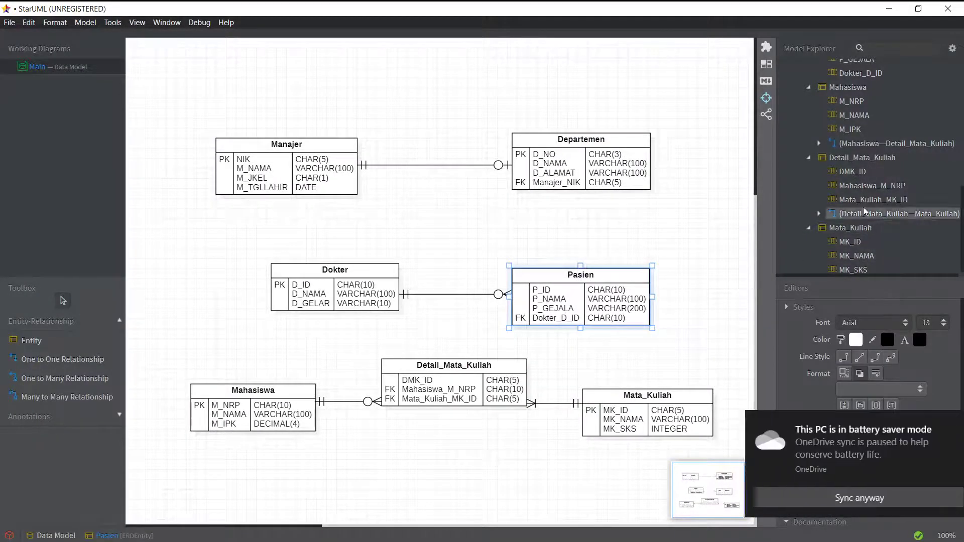
pyautogui.scroll(3, 853, 214)
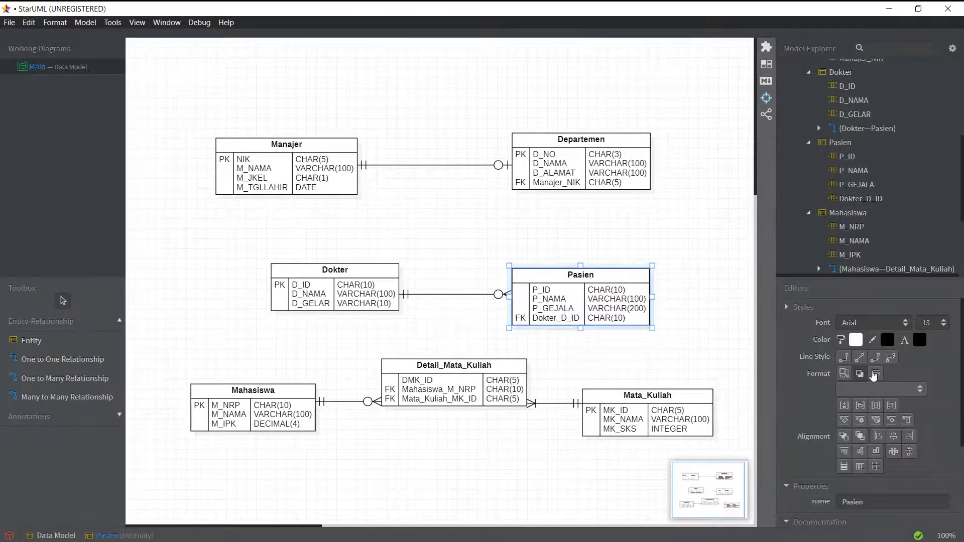
pyautogui.click(845, 159)
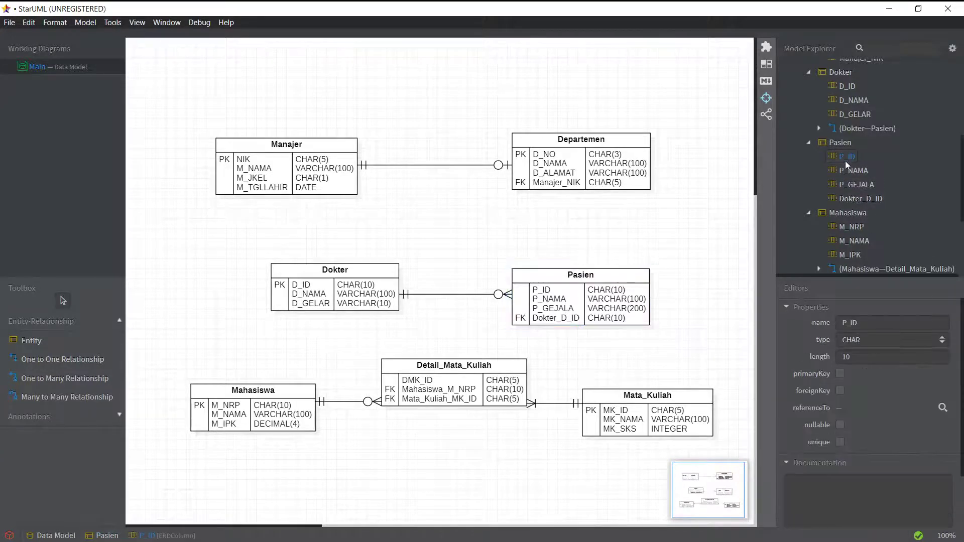
pyautogui.click(840, 374)
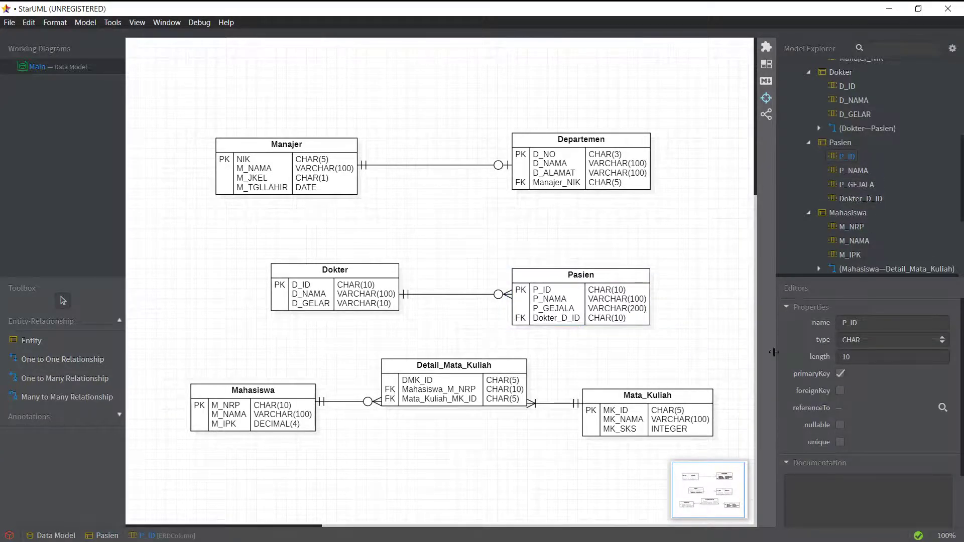
# Mark the DMK_ID column of the Detail_Mata_Kuliah entity as primary key.
pyautogui.click(471, 382)
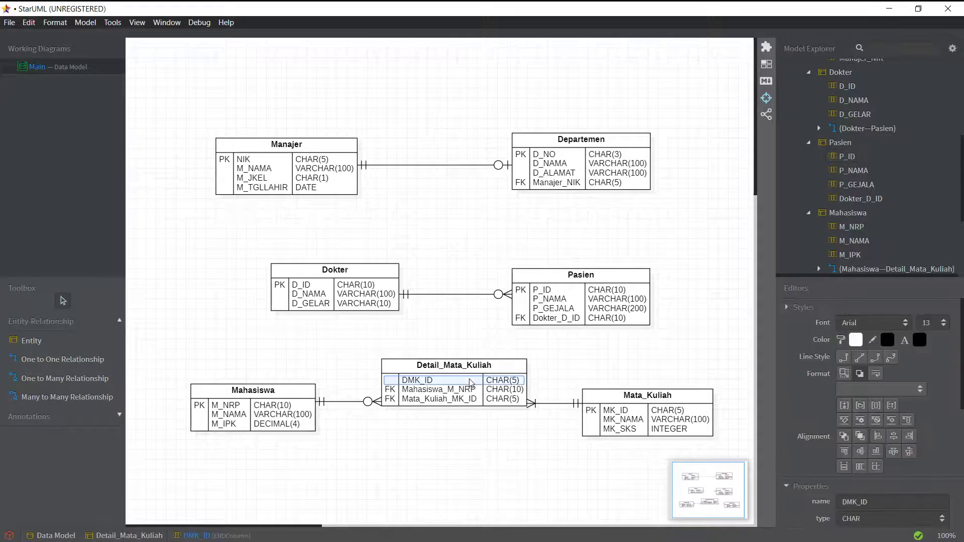
pyautogui.click(480, 368)
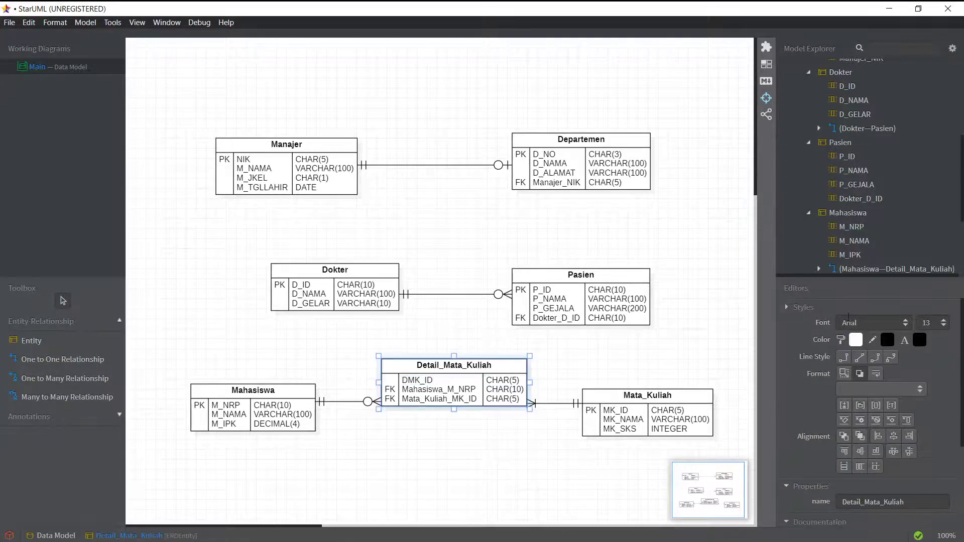
pyautogui.scroll(-3, 846, 204)
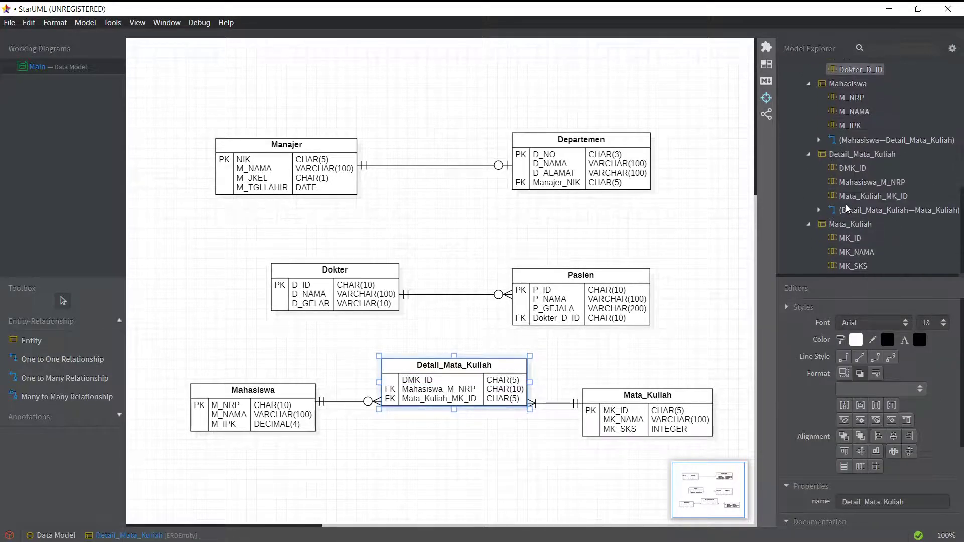
pyautogui.click(853, 169)
pyautogui.click(840, 375)
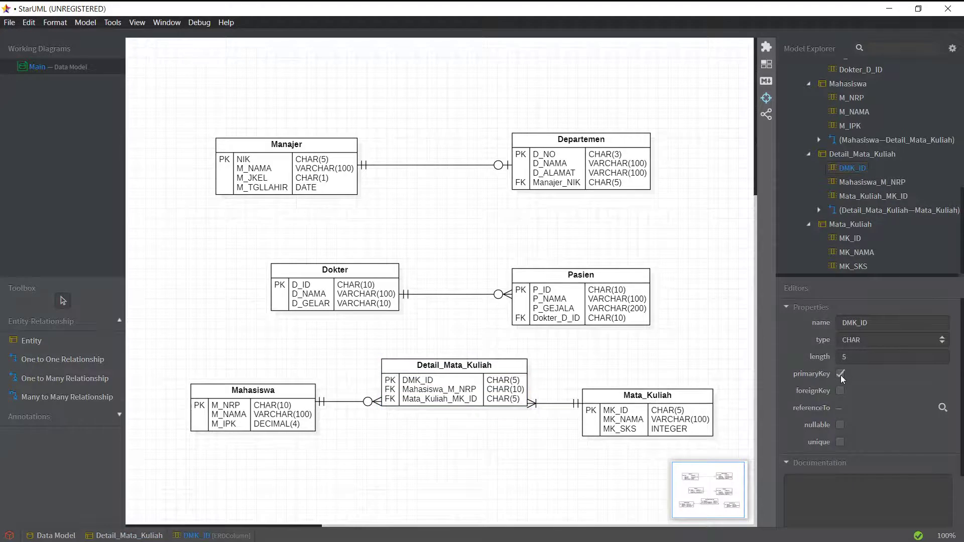
pyautogui.click(343, 114)
# Generate the DDL for Data Model again and save it over the existing sql_script.sql in the StarUML folder.
pyautogui.click(112, 23)
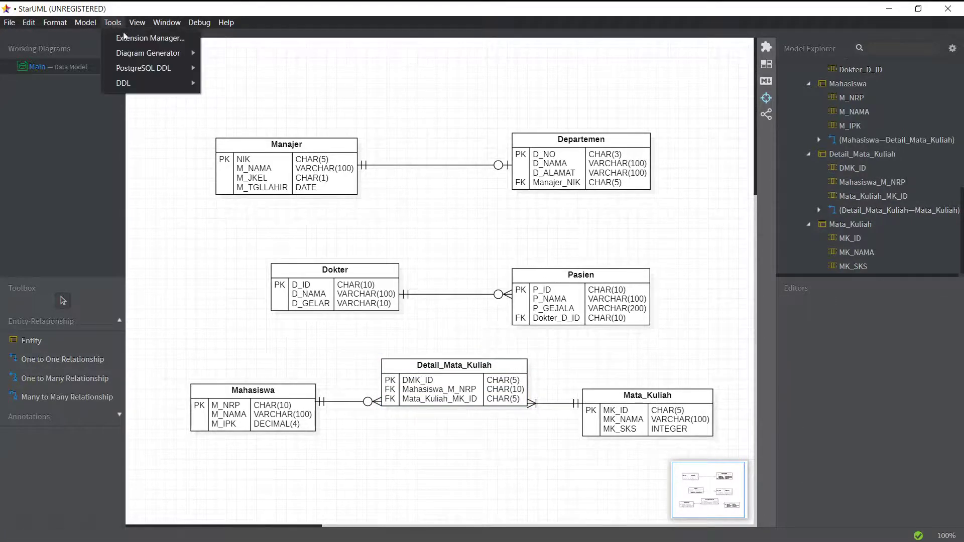
pyautogui.moveTo(134, 81)
pyautogui.click(222, 82)
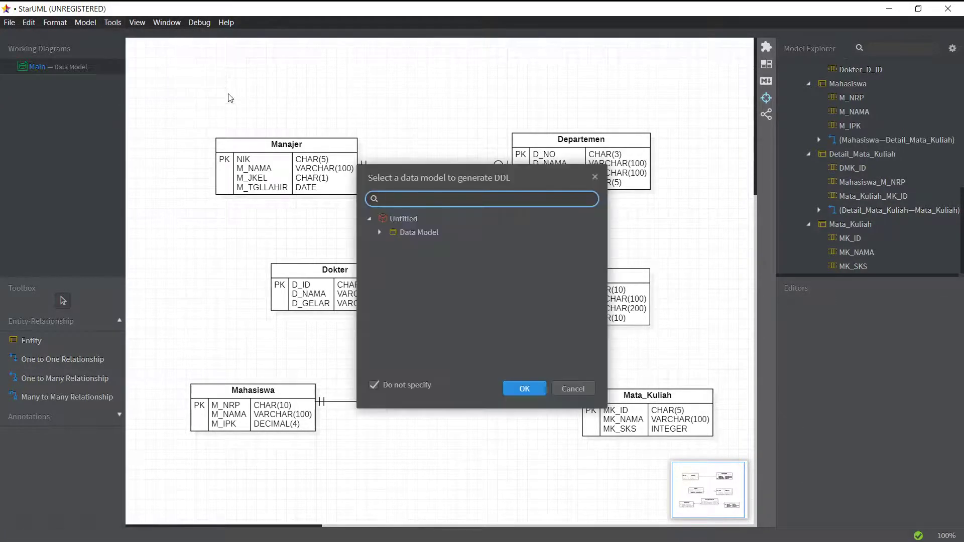
pyautogui.click(418, 232)
pyautogui.click(522, 388)
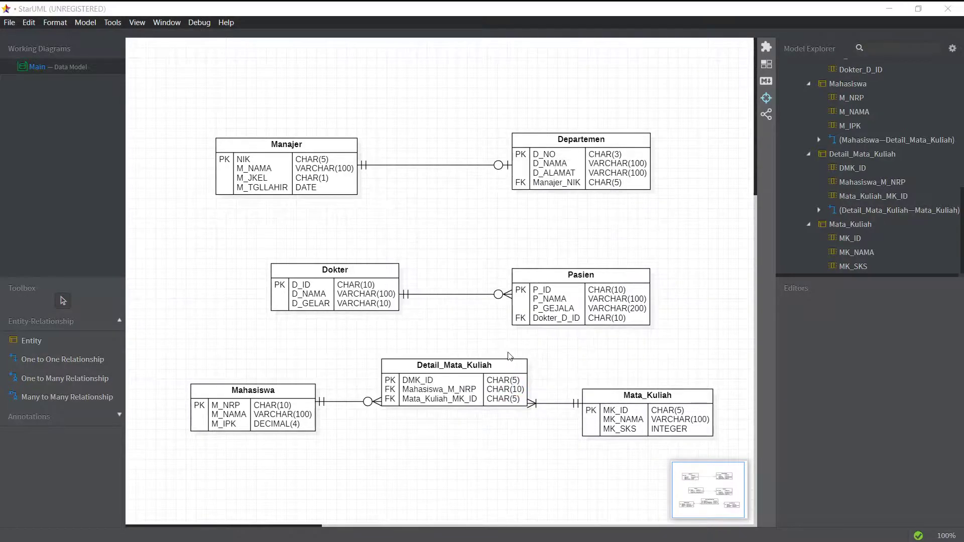
pyautogui.click(170, 121)
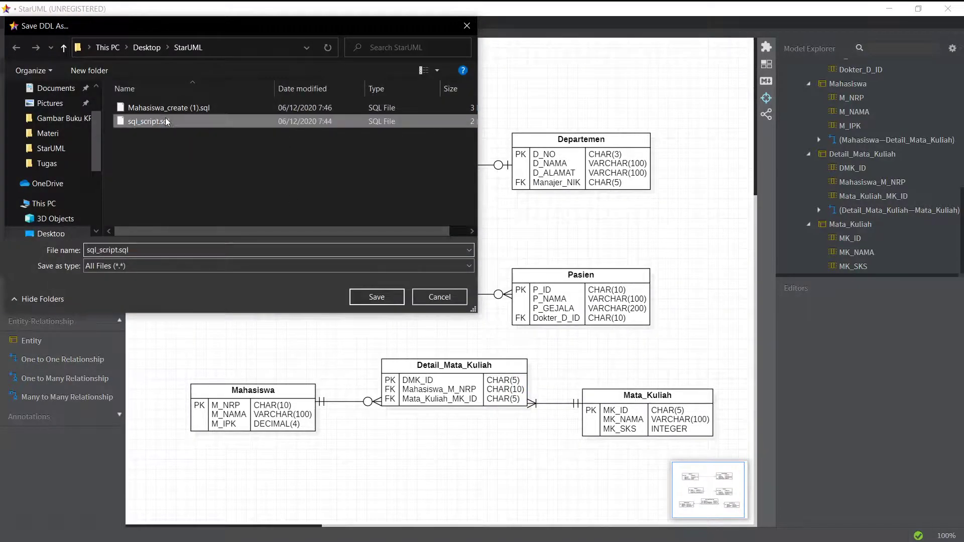
pyautogui.click(374, 297)
pyautogui.click(519, 285)
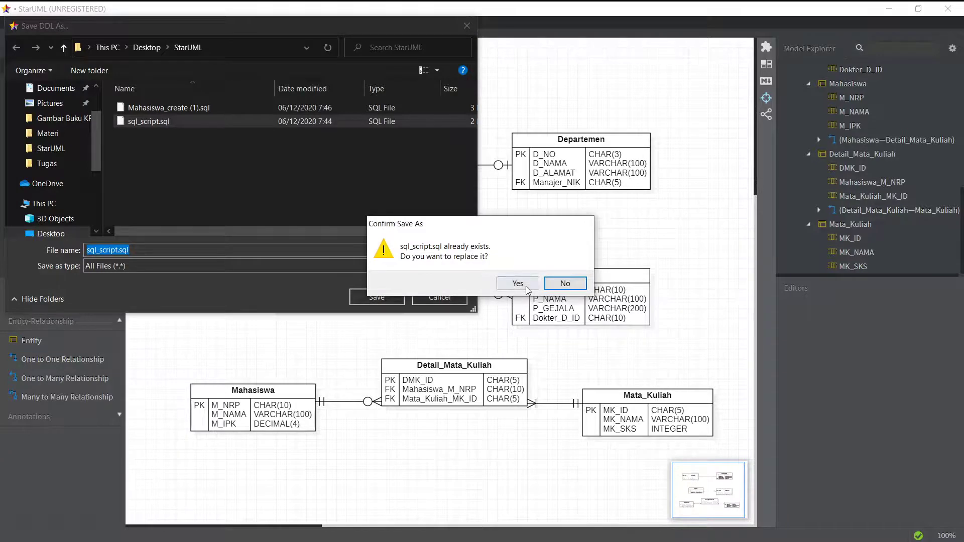
# Open the regenerated sql_script.sql from the StarUML folder in Notepad, without making it the default app, and place it beside Mahasiswa_create (1).sql.
pyautogui.hotkey('alt', 'Tab')
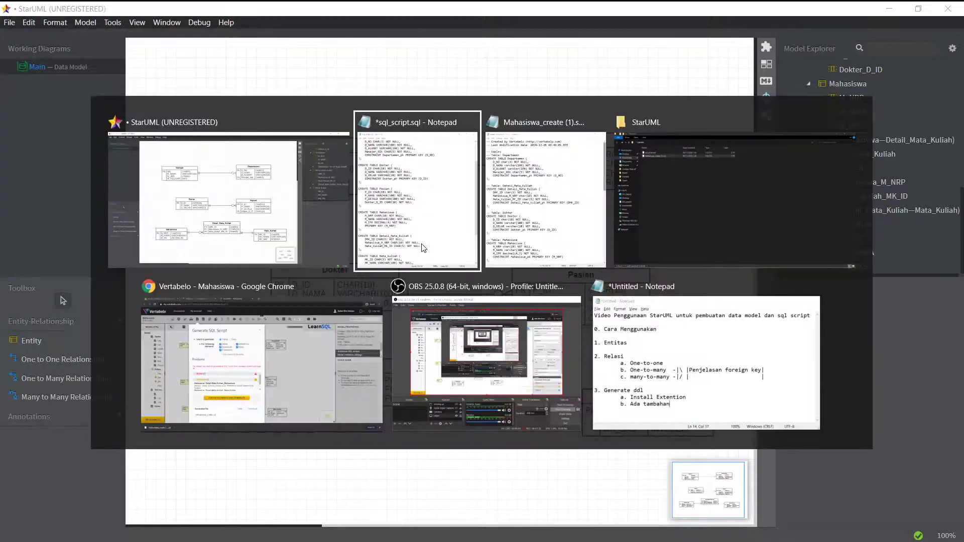
pyautogui.hotkey('alt', 'Tab')
pyautogui.hotkey('alt', 'Tab')
pyautogui.hotkey('alt', 'Tab')
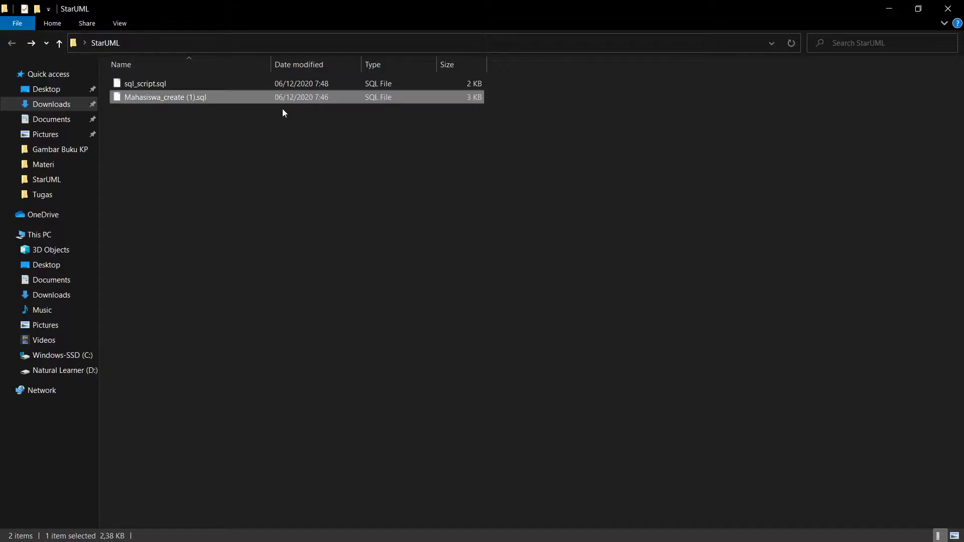
pyautogui.click(151, 83)
pyautogui.rightClick(158, 83)
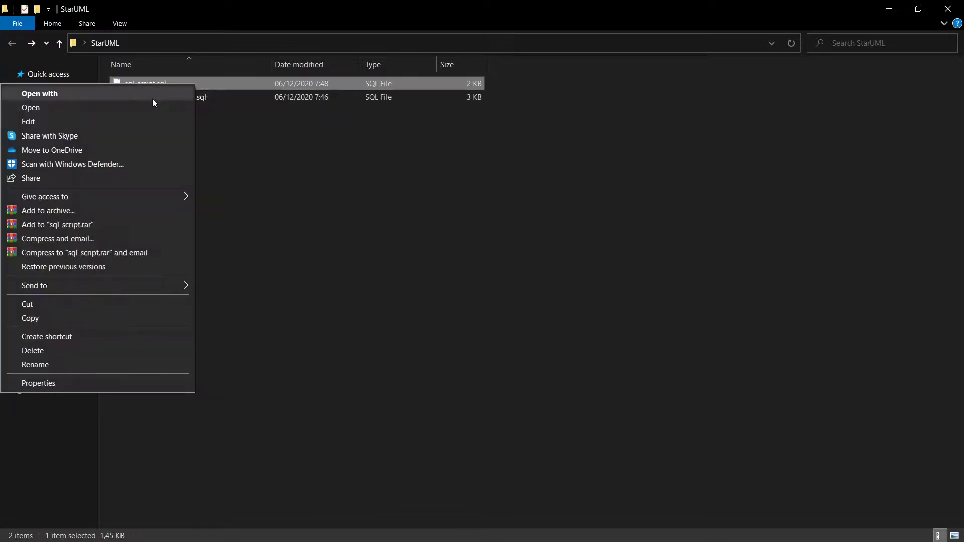
pyautogui.click(152, 94)
pyautogui.click(447, 190)
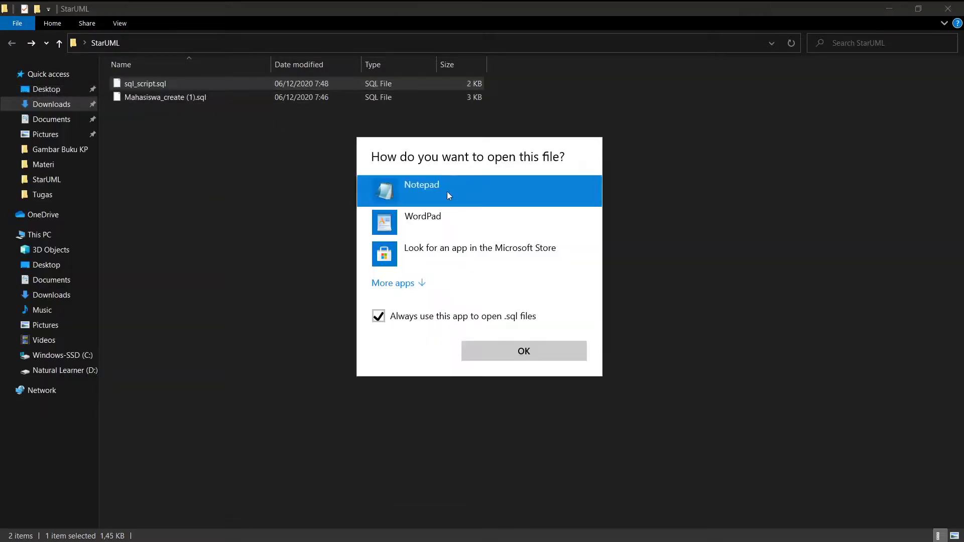
pyautogui.click(379, 316)
pyautogui.click(523, 354)
pyautogui.press('super+Right')
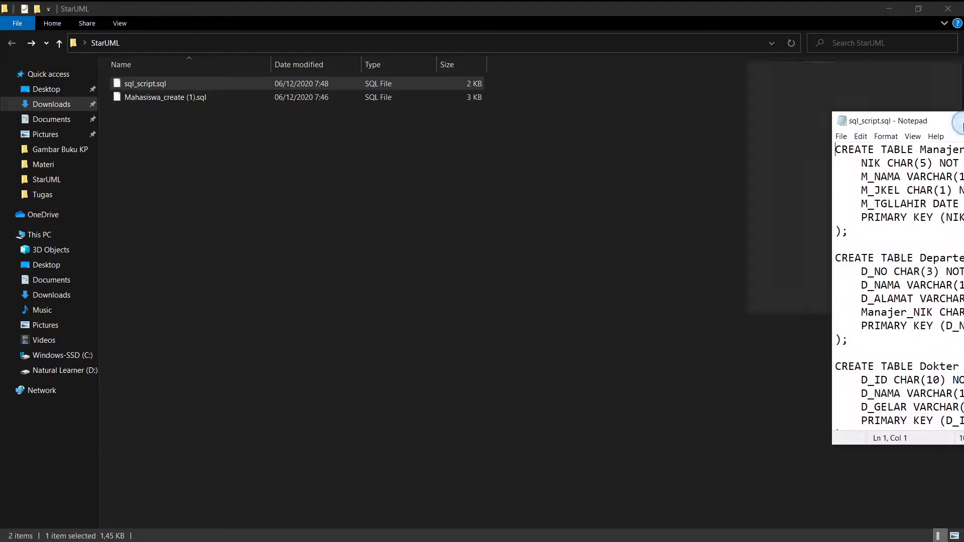
pyautogui.click(131, 282)
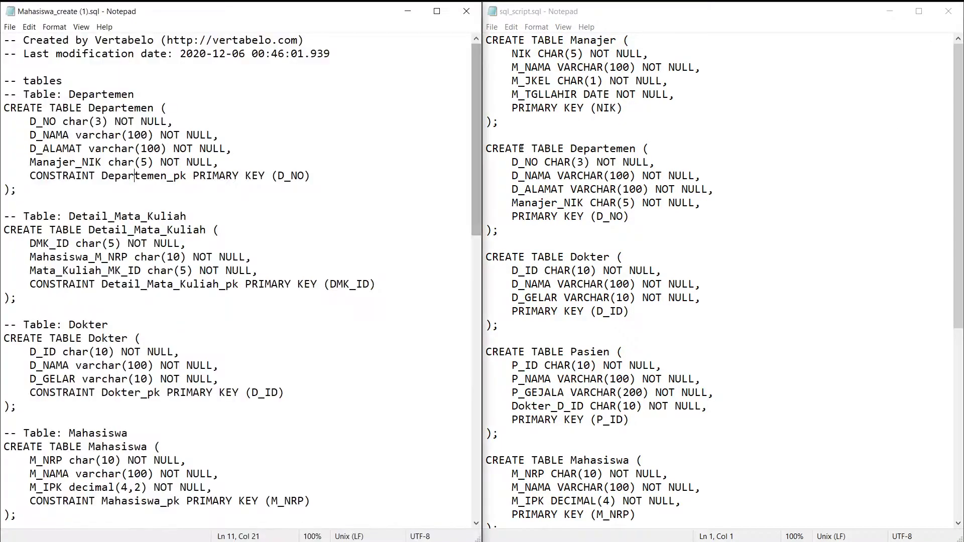
# Insert the text CONSTRAINT _pk before PRIMARY KEY (NIK) in the Manajer table of sql_script.sql.
pyautogui.click(514, 109)
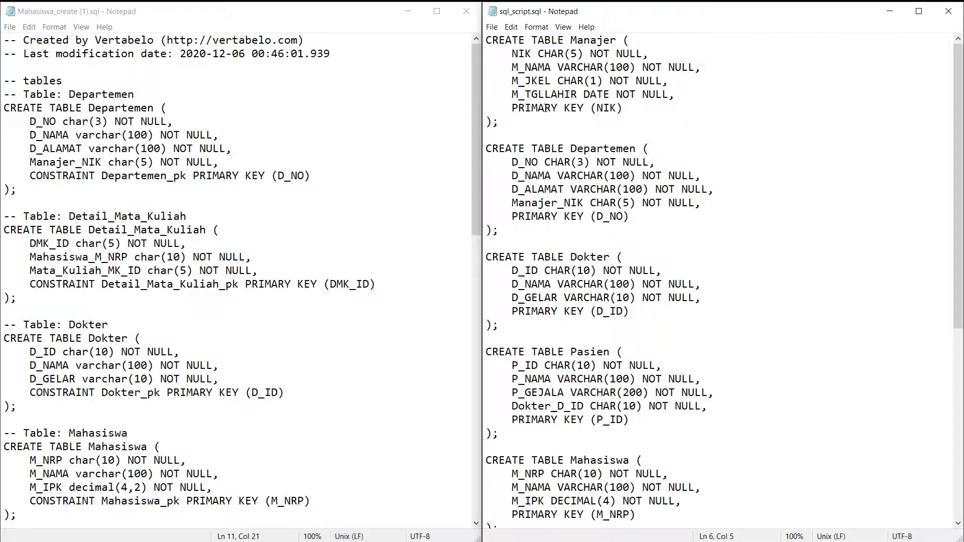
pyautogui.write('CONSTRAINT')
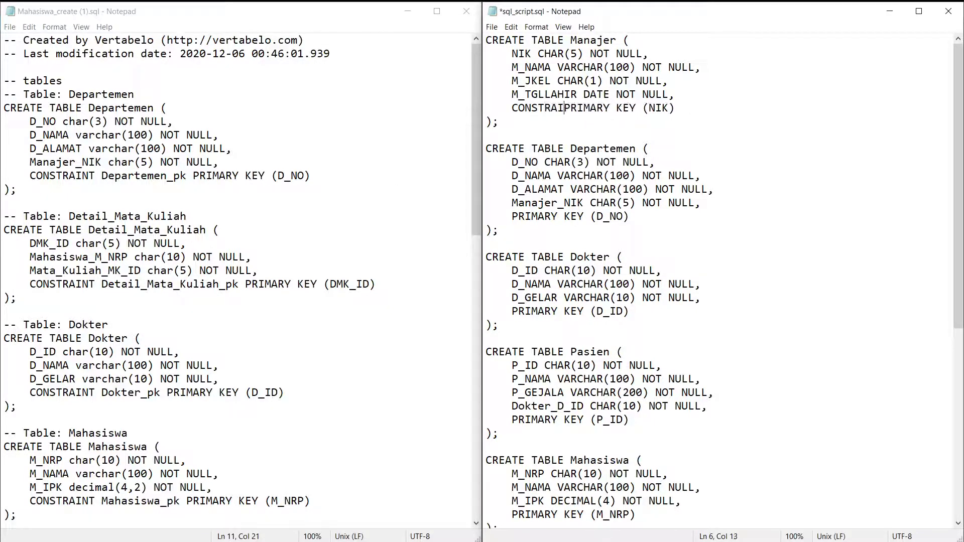
pyautogui.write(' Maja')
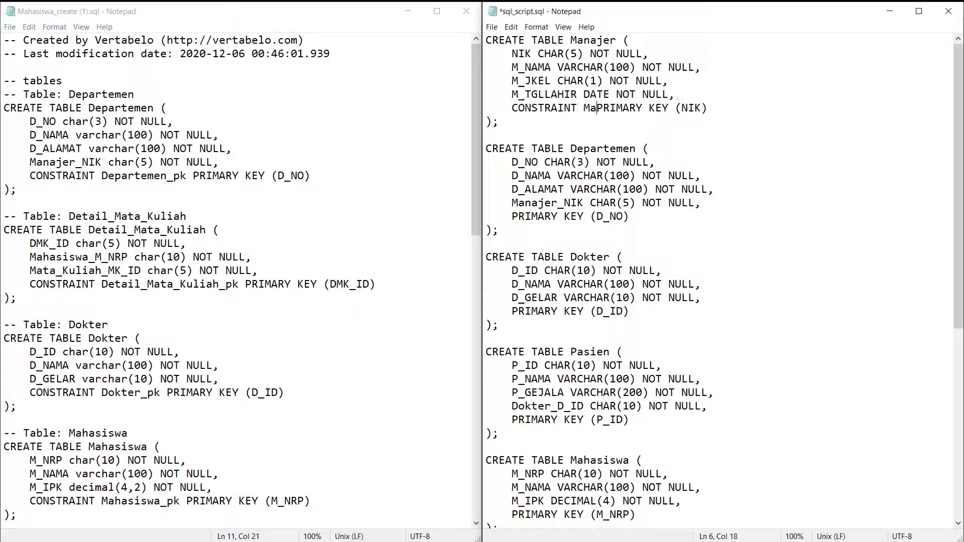
pyautogui.press('BackSpace')
pyautogui.press('BackSpace')
pyautogui.press('BackSpace')
pyautogui.press('BackSpace')
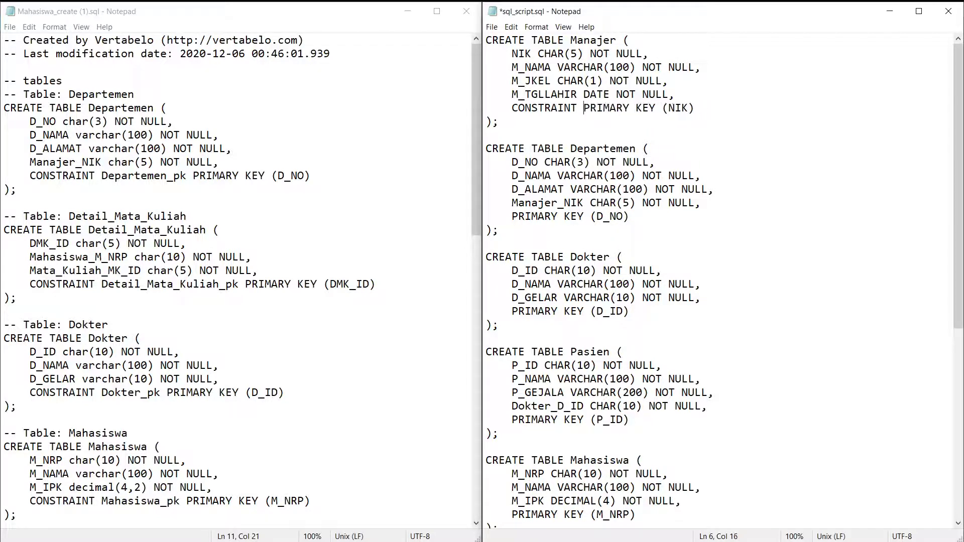
pyautogui.write('_pk')
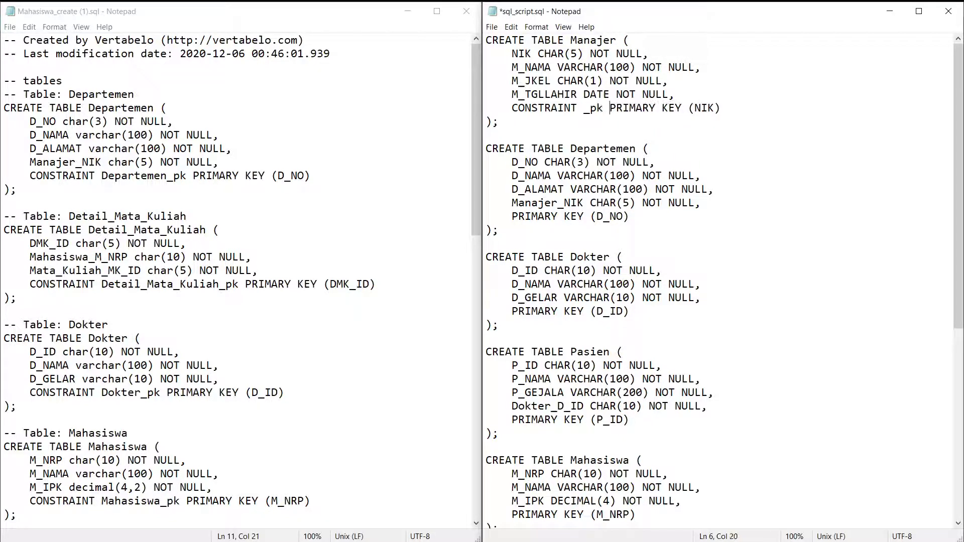
# Copy the inserted constraint text and complete the Manajer table's constraint name as Manajer_pk.
pyautogui.hotkey('ctrl', 'shift', 'Left')
pyautogui.hotkey('ctrl', 'shift', 'Left')
pyautogui.hotkey('ctrl', 'c')
pyautogui.press('Left')
pyautogui.write('Manajer')
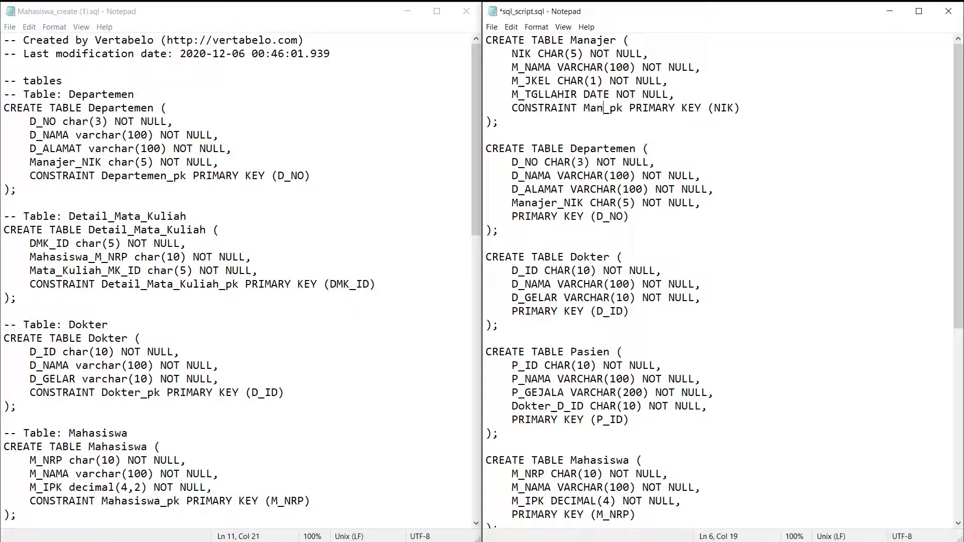
# Paste the constraint text before PRIMARY KEY (D_NO) in the Departemen table and complete the name as Departemen_pk.
pyautogui.click(513, 221)
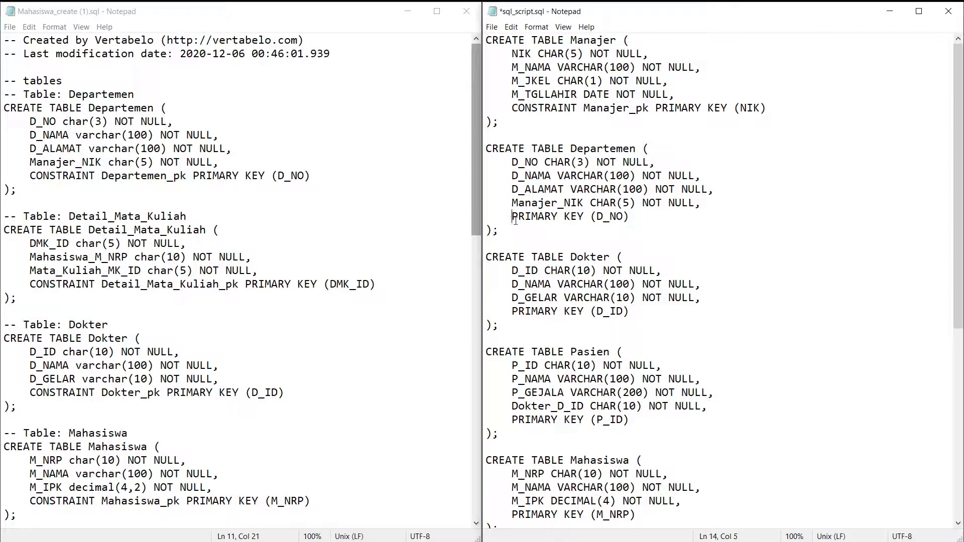
pyautogui.hotkey('ctrl', 'v')
pyautogui.click(585, 221)
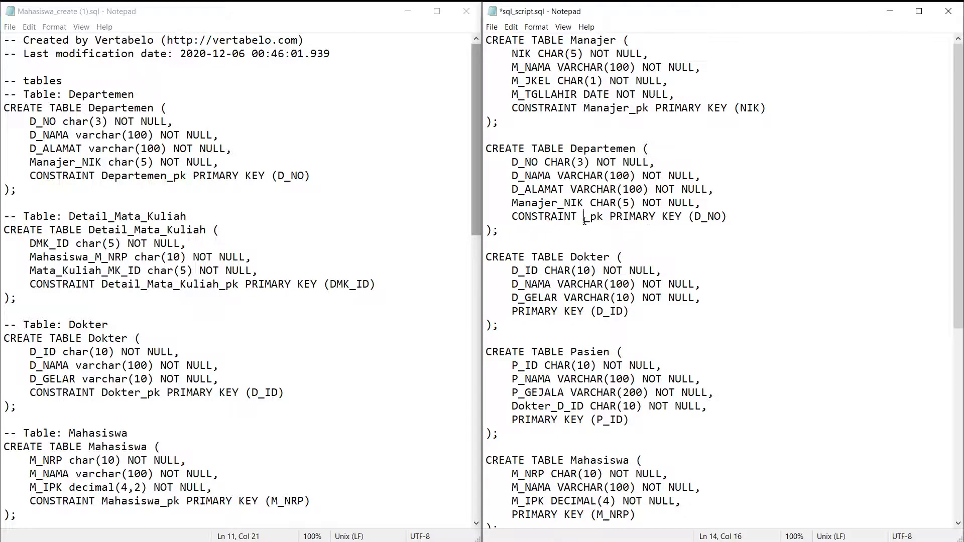
pyautogui.write('Departemen')
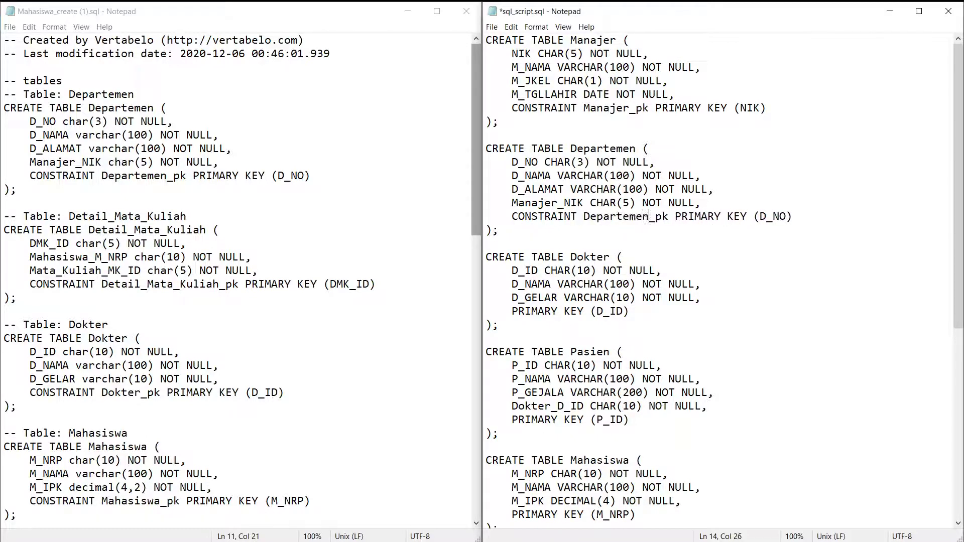
# Paste the constraint text before PRIMARY KEY (D_ID) in the Dokter table and complete the name as Dokter_pk.
pyautogui.click(512, 311)
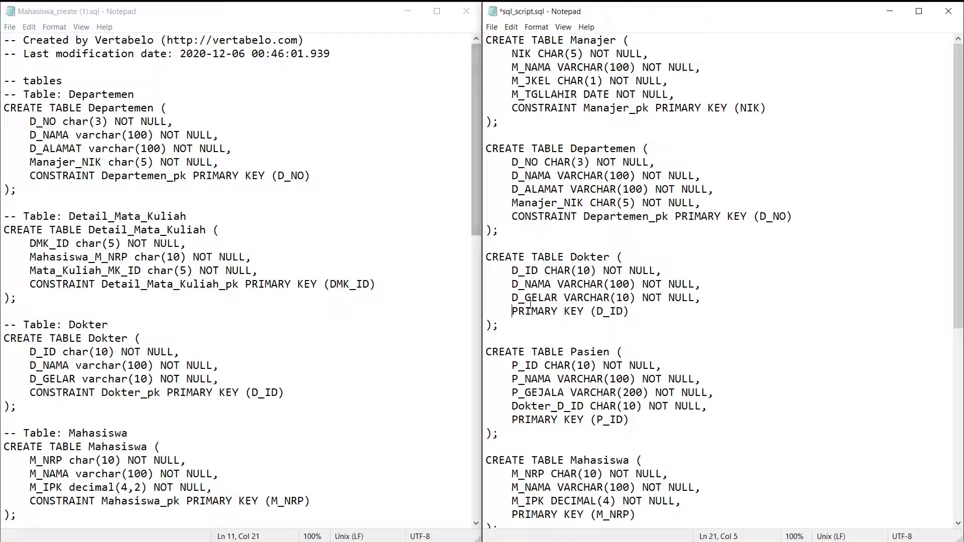
pyautogui.hotkey('ctrl', 'v')
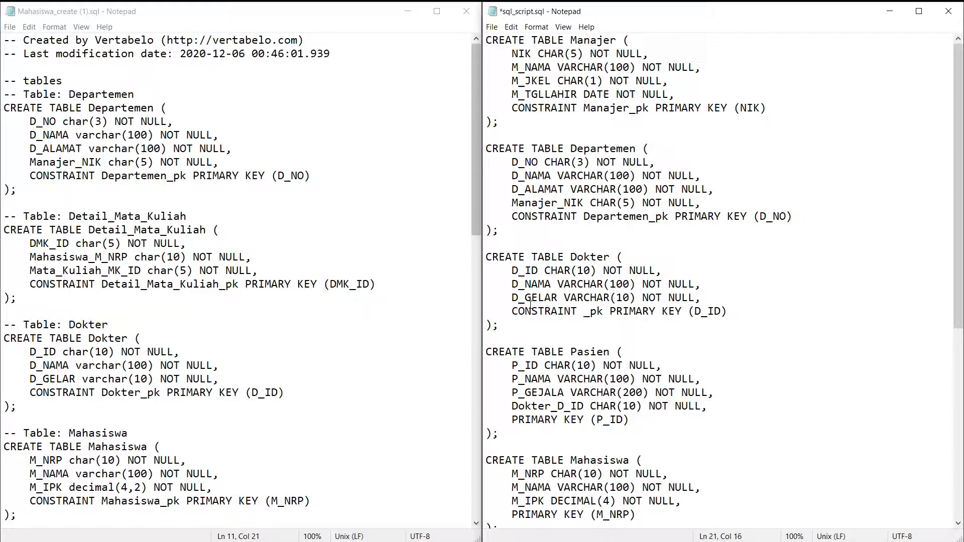
pyautogui.write('Dokter')
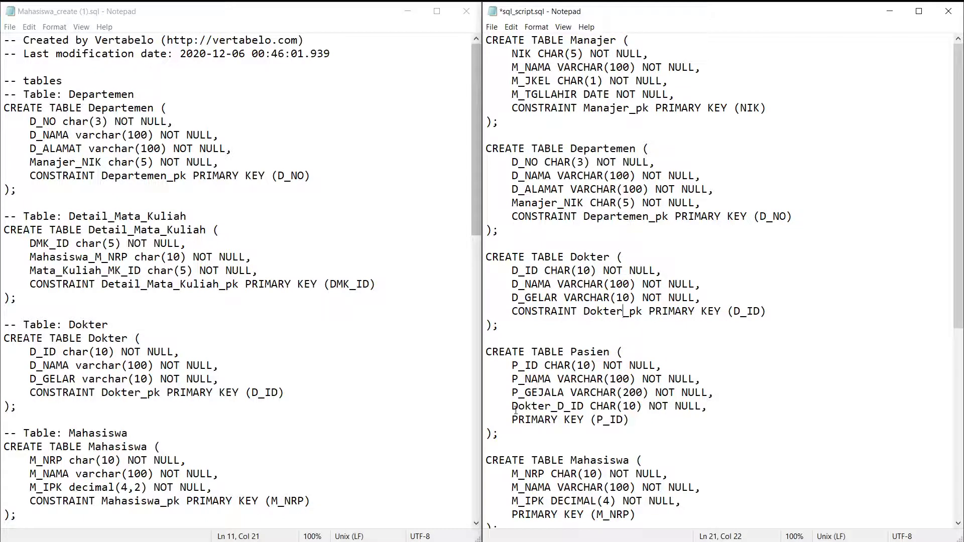
# Paste the constraint text before PRIMARY KEY (P_ID) in the Pasien table and complete the name as Pasien_pk.
pyautogui.click(513, 419)
pyautogui.hotkey('ctrl', 'v')
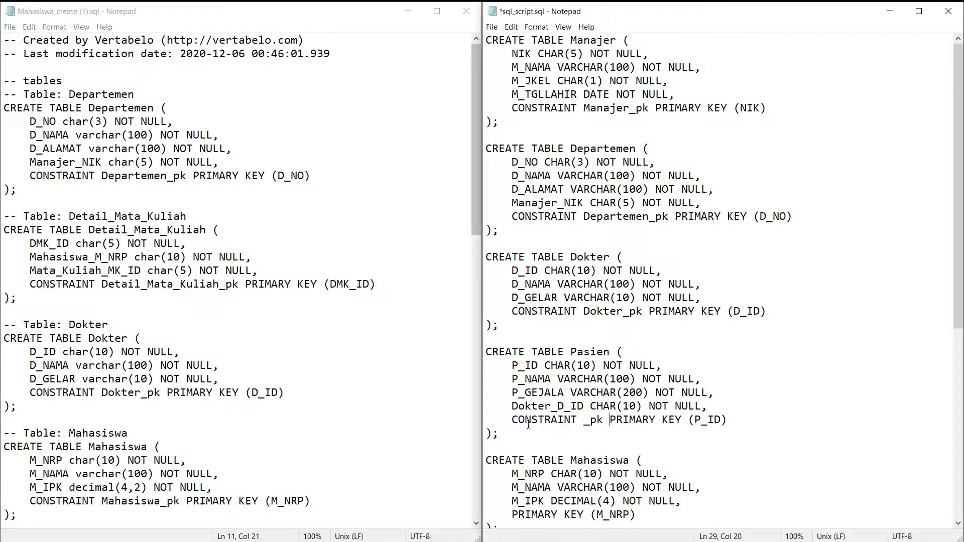
pyautogui.click(585, 421)
pyautogui.write('sien')
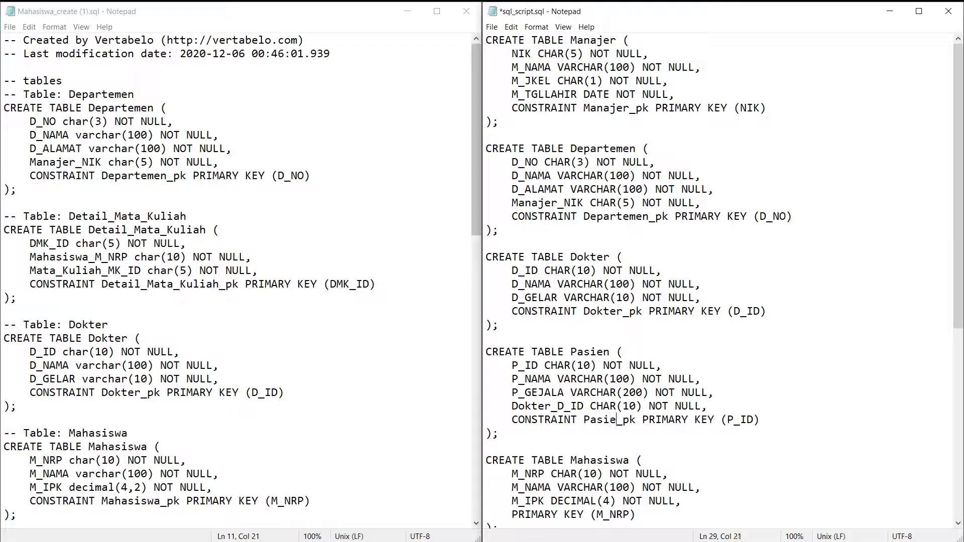
# Add the constraint text before PRIMARY KEY (M_NRP) in the Mahasiswa table and complete the name as Mahasiswa_pk.
pyautogui.scroll(-3, 582, 411)
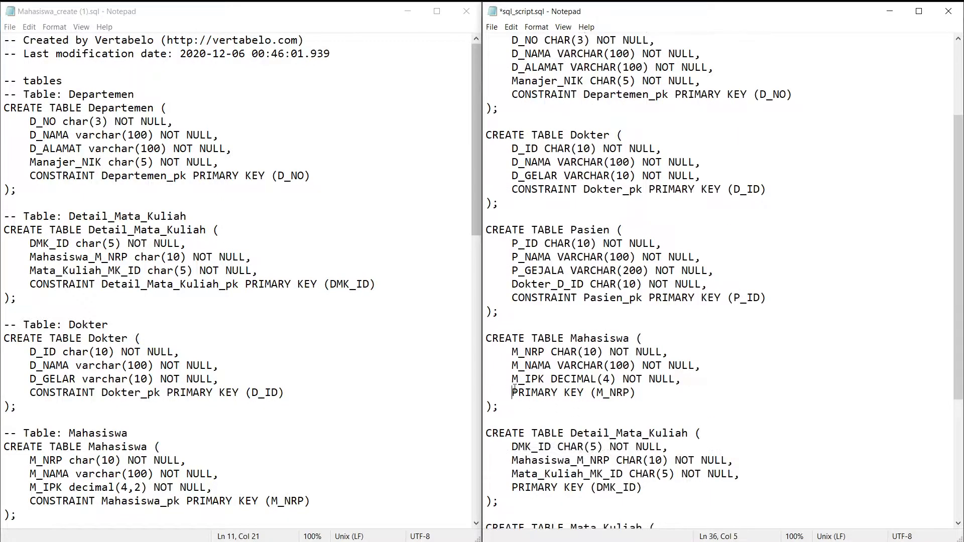
pyautogui.write('C')
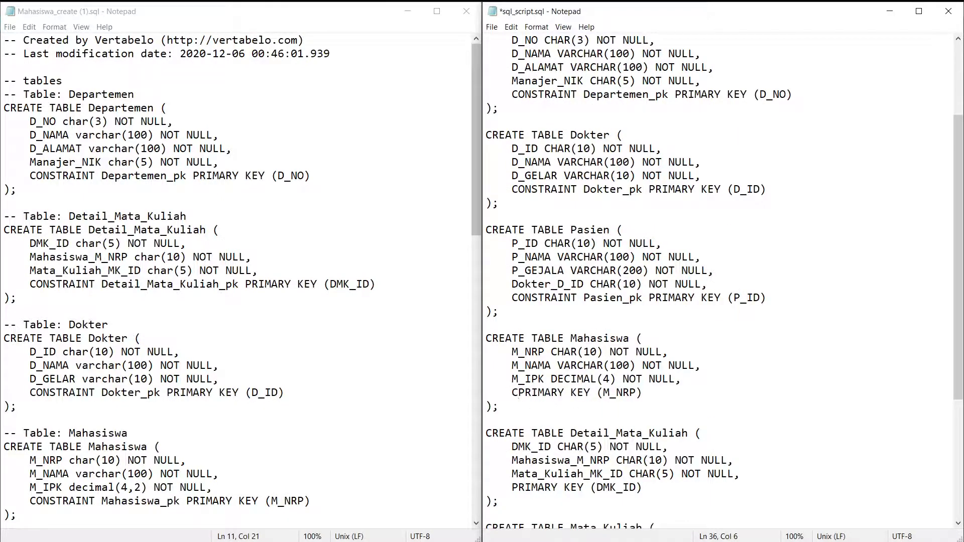
pyautogui.press('BackSpace')
pyautogui.write('CONSTRAINT _pk ')
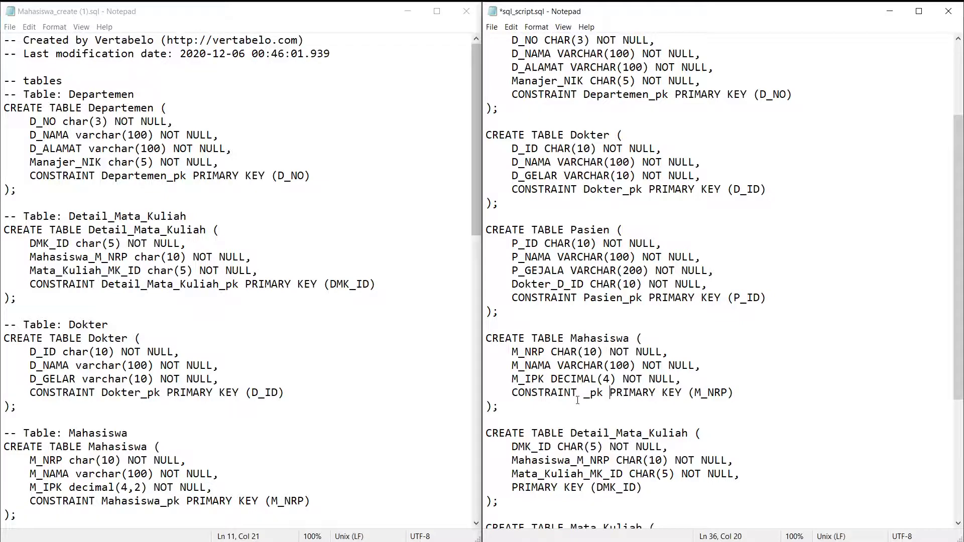
pyautogui.write('Mahasiswa')
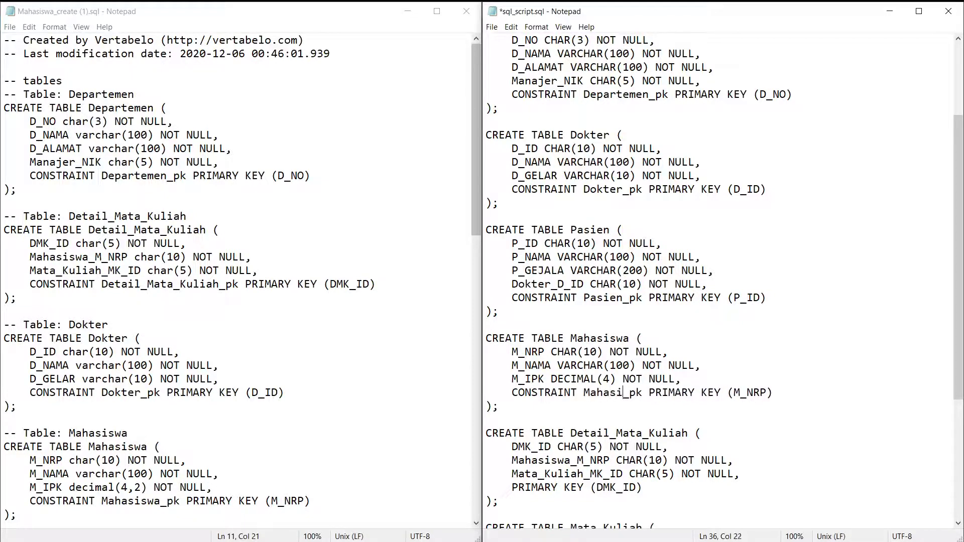
# Paste the constraint text before PRIMARY KEY (DMK_ID) in the Detail_Mata_Kuliah table and complete the name as Detail_Mata_Kuliah_pk.
pyautogui.scroll(-2, 566, 427)
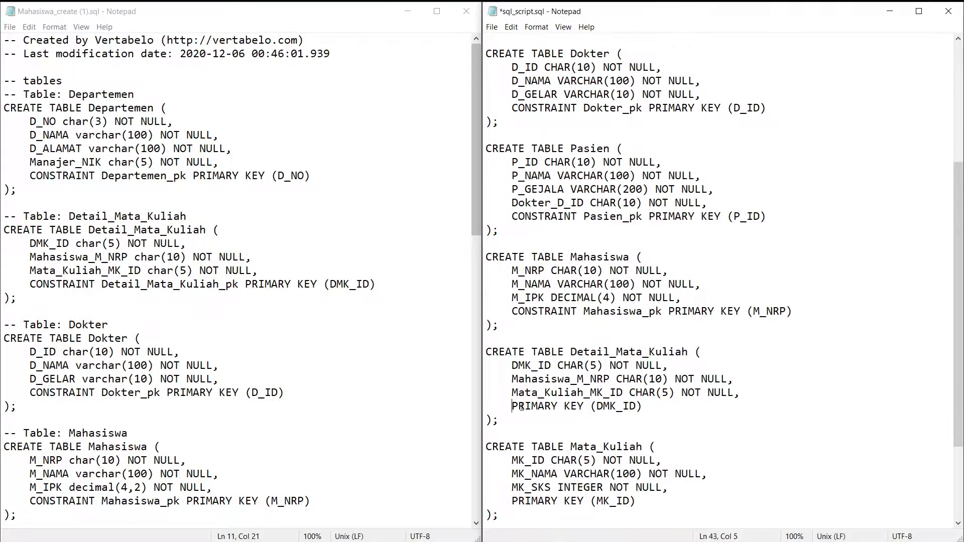
pyautogui.hotkey('ctrl', 'v')
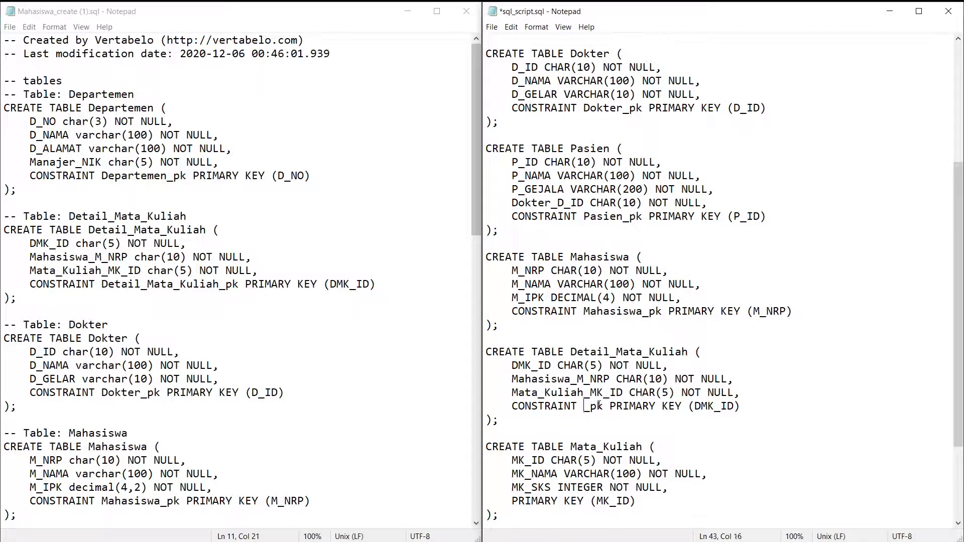
pyautogui.write('Detail_m')
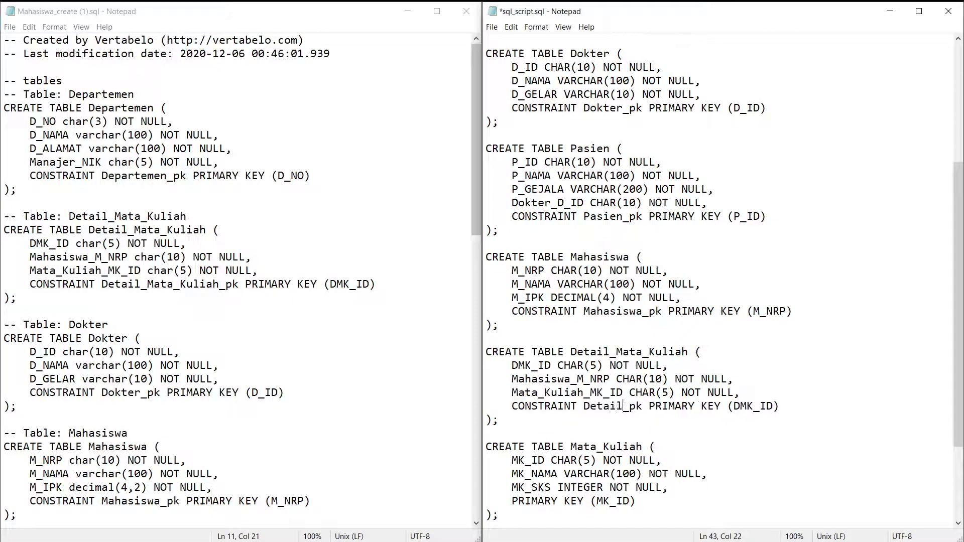
pyautogui.press('BackSpace')
pyautogui.write('Mata_')
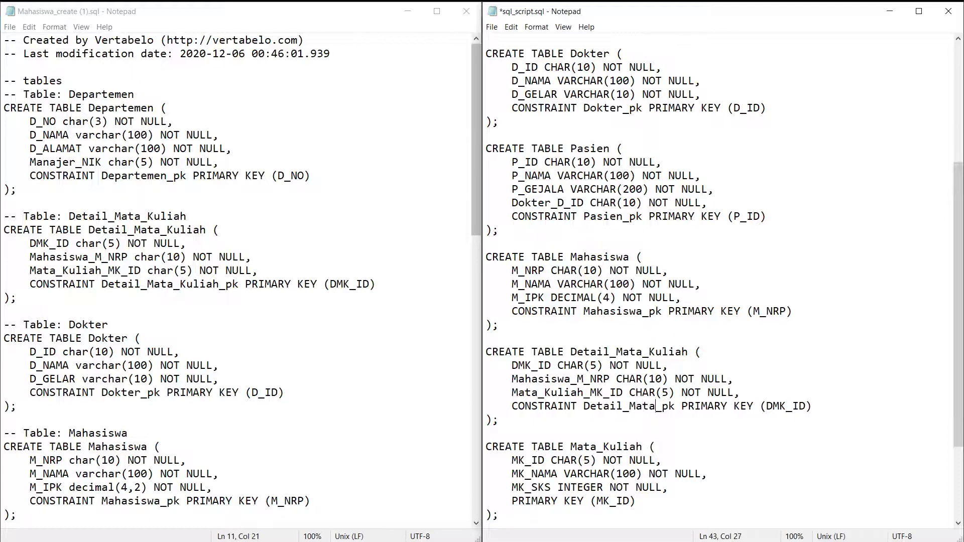
pyautogui.write('Kuliaj')
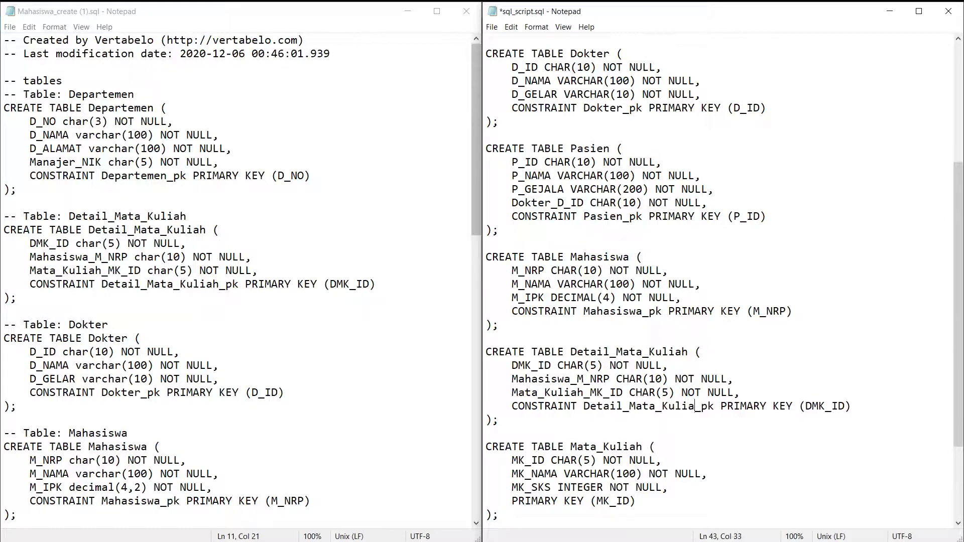
pyautogui.press('BackSpace')
pyautogui.write('h')
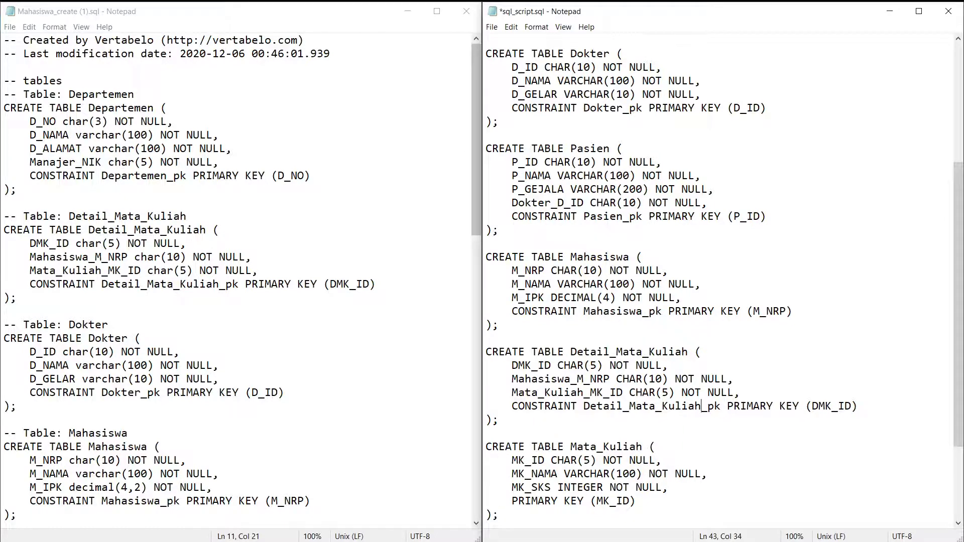
# Add the constraint name Mata_Kuliah_pk before PRIMARY KEY (MK_ID) in the Mata_Kuliah table and save sql_script.sql.
pyautogui.write('CONSTRAINT _pk')
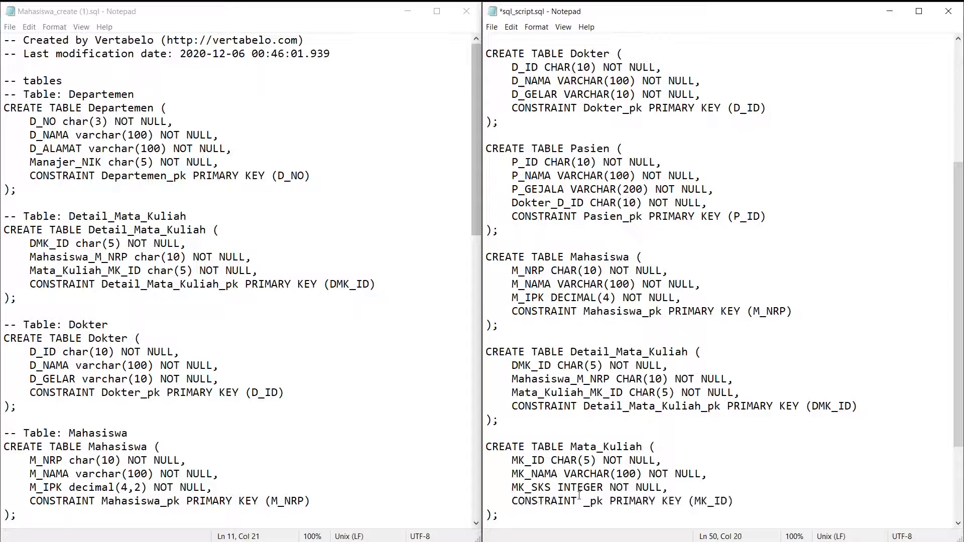
pyautogui.write('Mata')
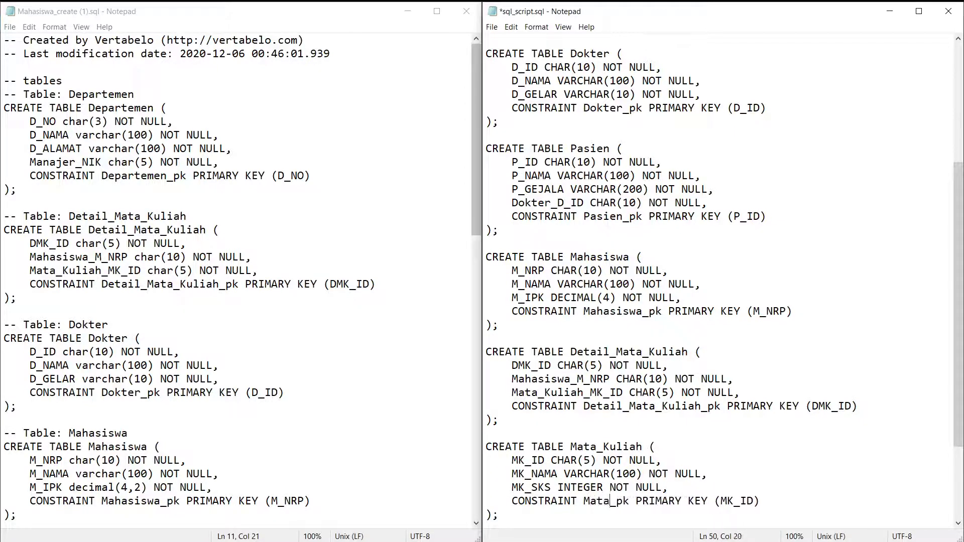
pyautogui.write('_Kuliah')
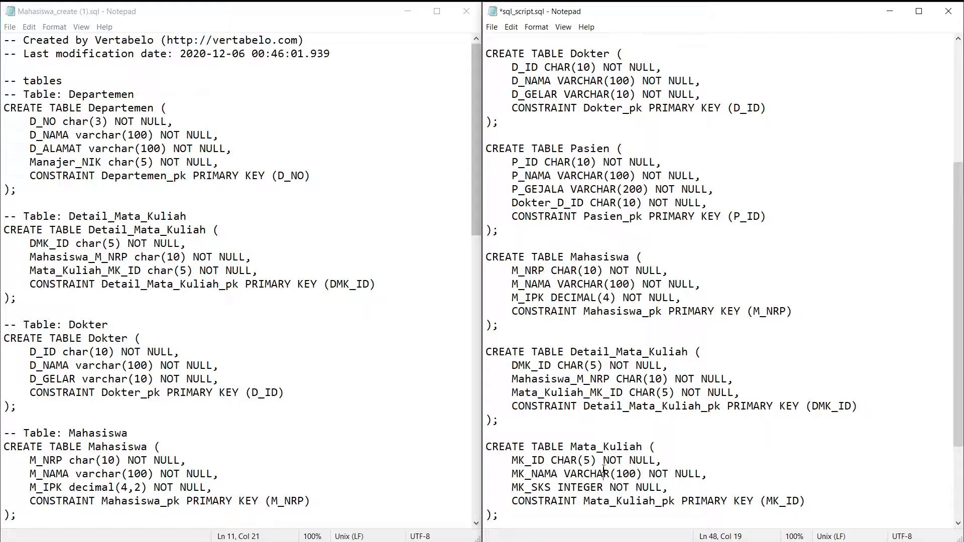
pyautogui.hotkey('ctrl', 's')
# Copy the entire contents of sql_script.sql and switch to phpMyAdmin in Chrome.
pyautogui.hotkey('ctrl', 'a')
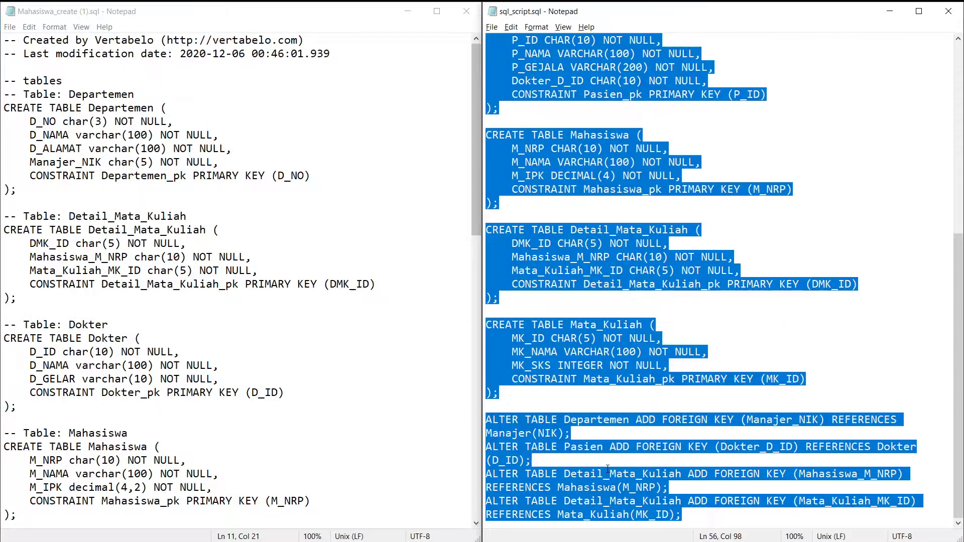
pyautogui.hotkey('alt', 'Tab')
pyautogui.press('Tab')
pyautogui.press('Tab')
pyautogui.press('Tab')
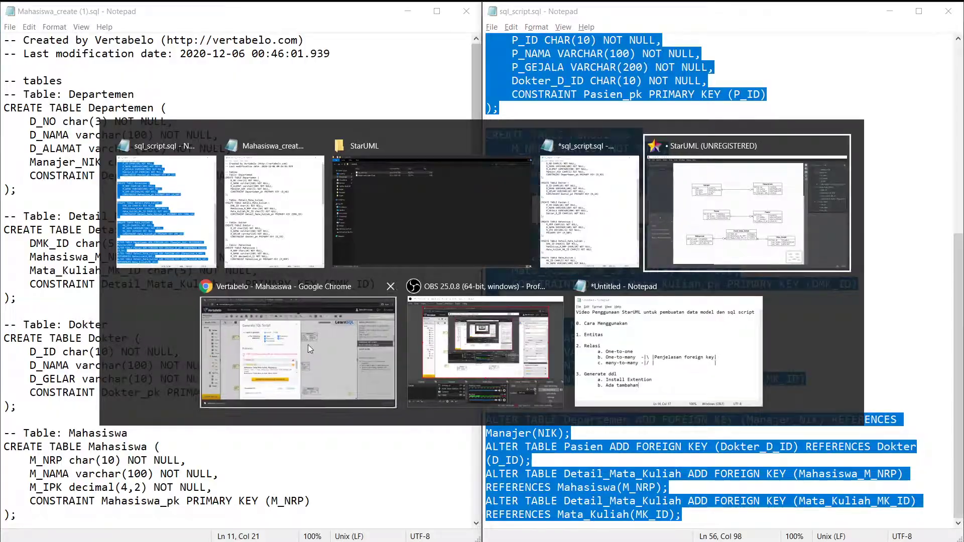
pyautogui.click(308, 345)
pyautogui.click(101, 2)
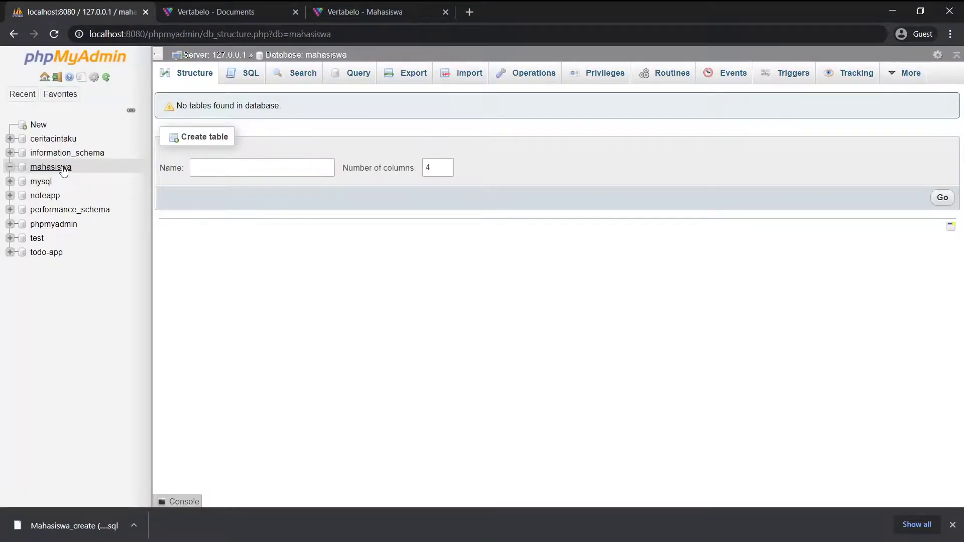
# Paste the copied script as an SQL query on the mahasiswa database, run it, and review the query results.
pyautogui.click(253, 74)
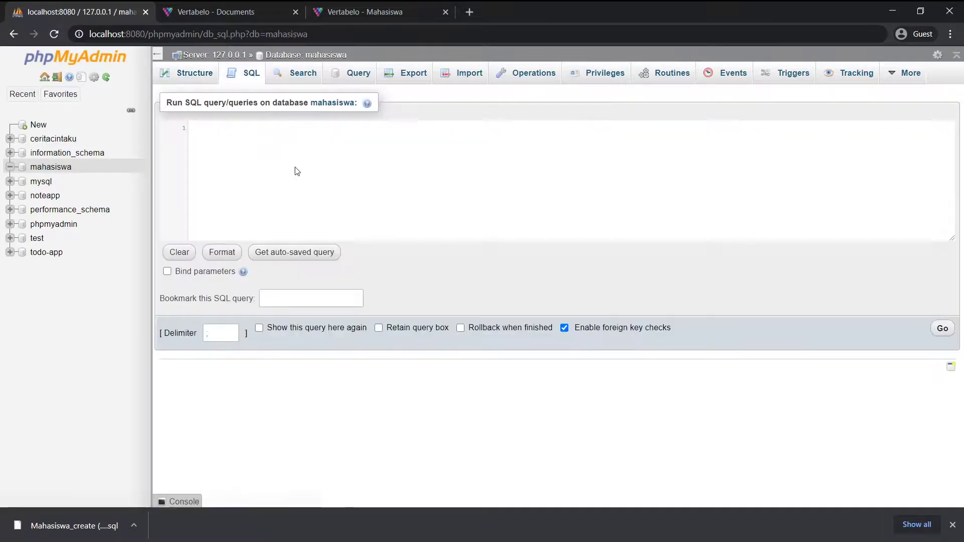
pyautogui.hotkey('ctrl', 'v')
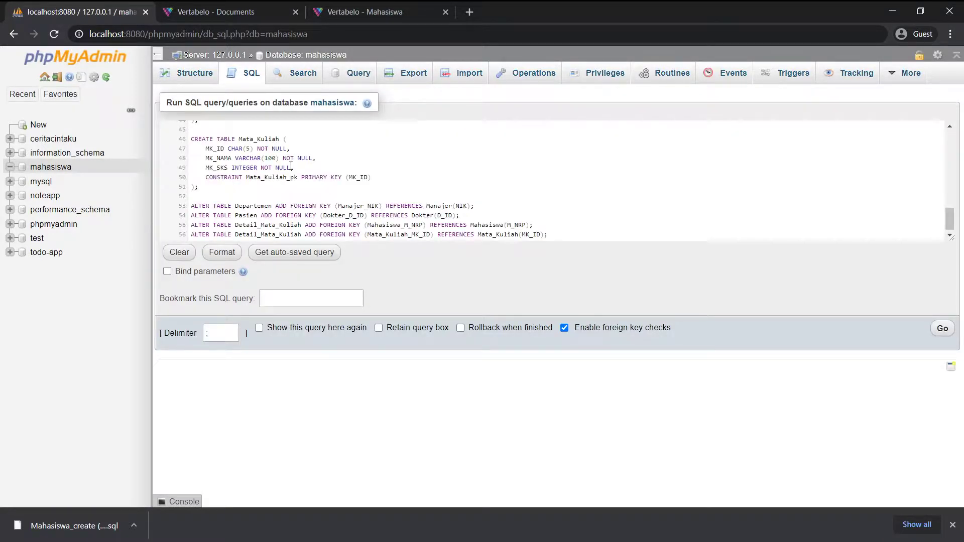
pyautogui.scroll(10, 286, 170)
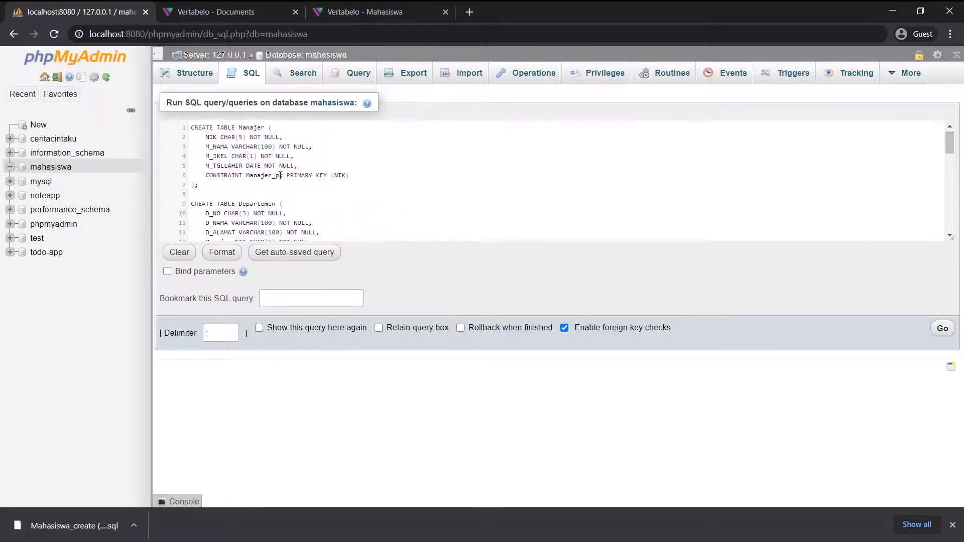
pyautogui.hotkey('ctrl', 'Return')
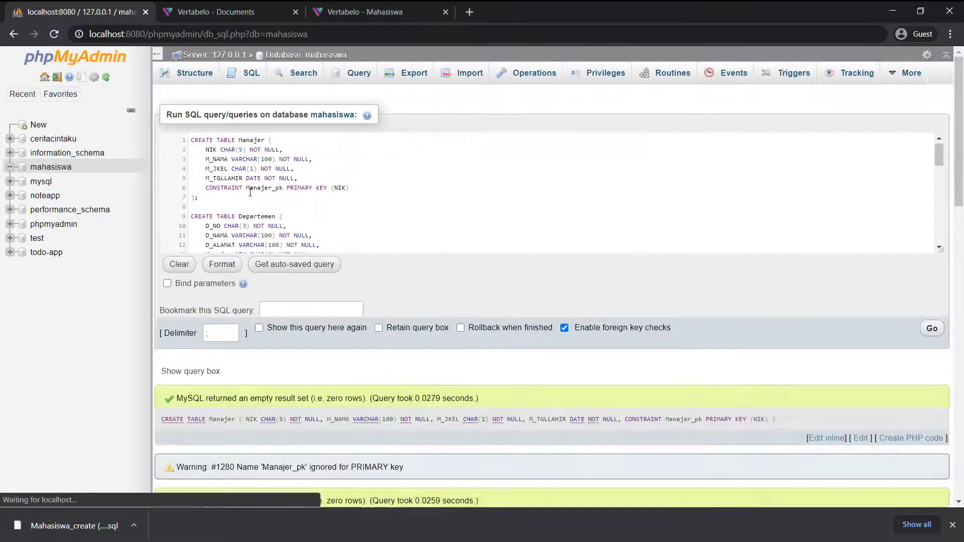
pyautogui.scroll(-4, 256, 176)
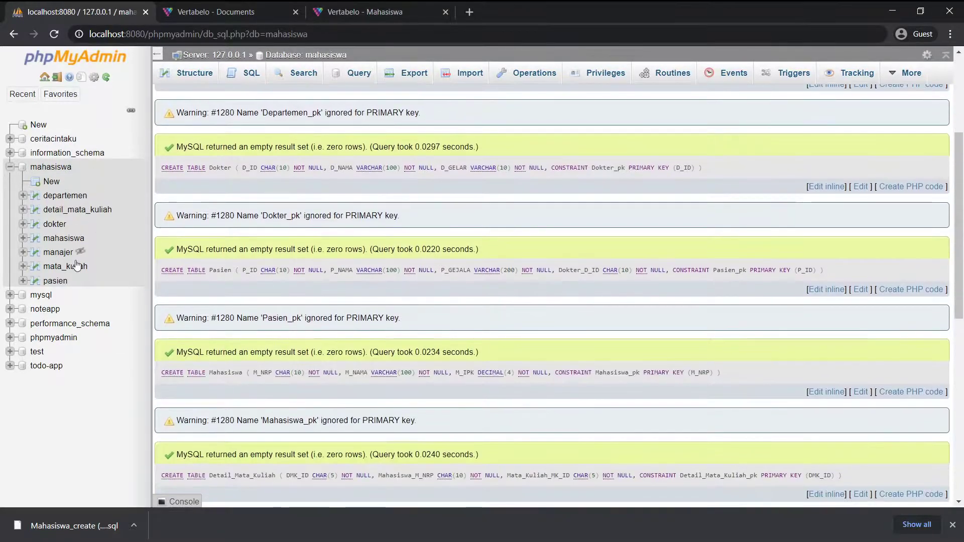
# List the tables of the mahasiswa database, inspect the mahasiswa table's columns, and return to the table list.
pyautogui.click(51, 167)
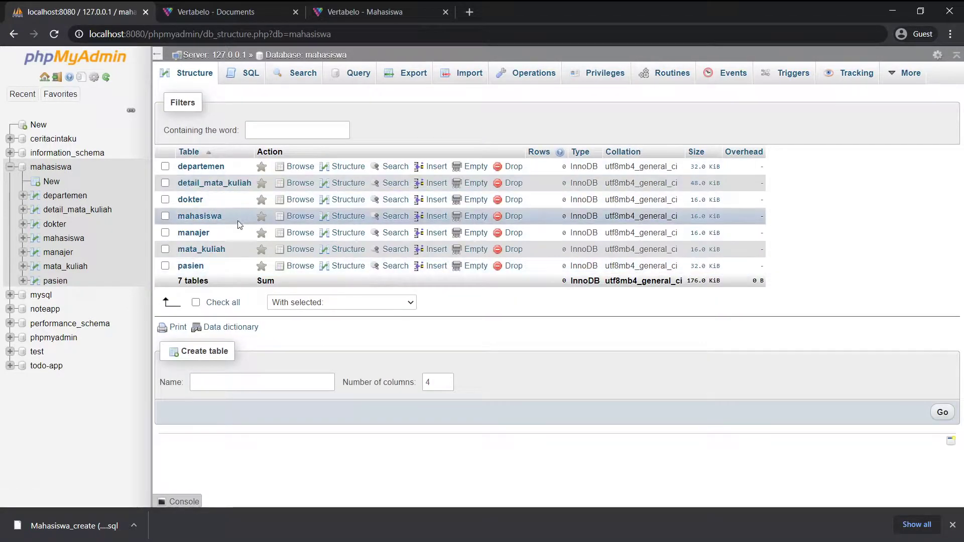
pyautogui.click(206, 218)
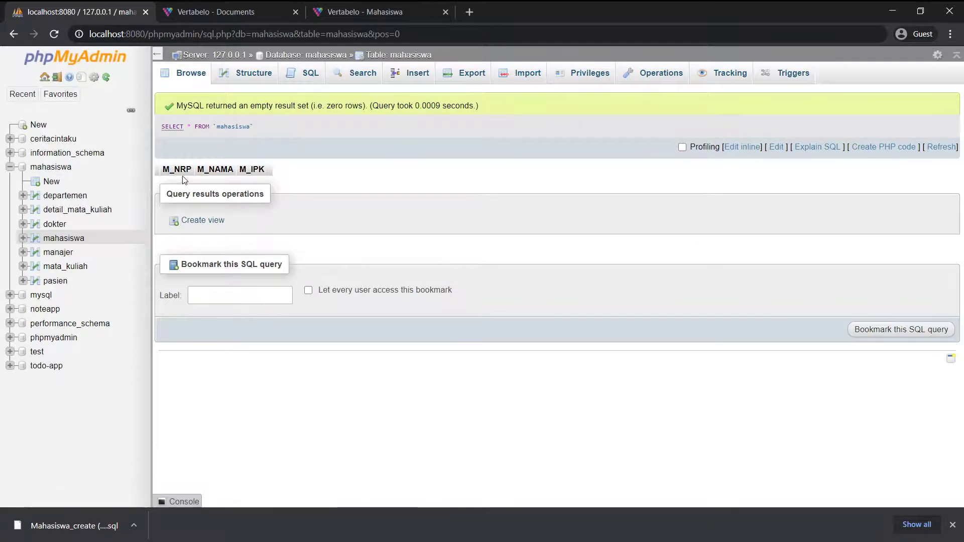
pyautogui.moveTo(175, 169); pyautogui.dragTo(272, 166)
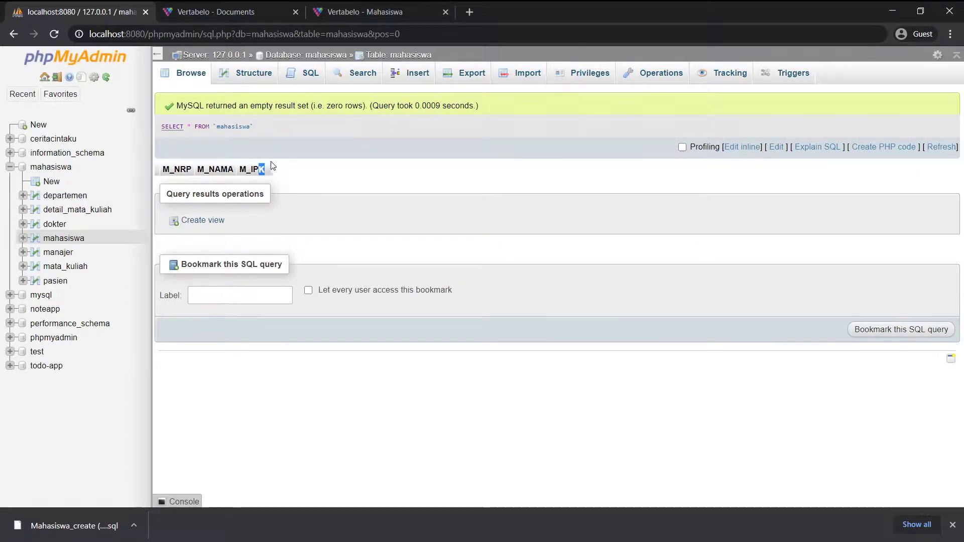
pyautogui.click(14, 35)
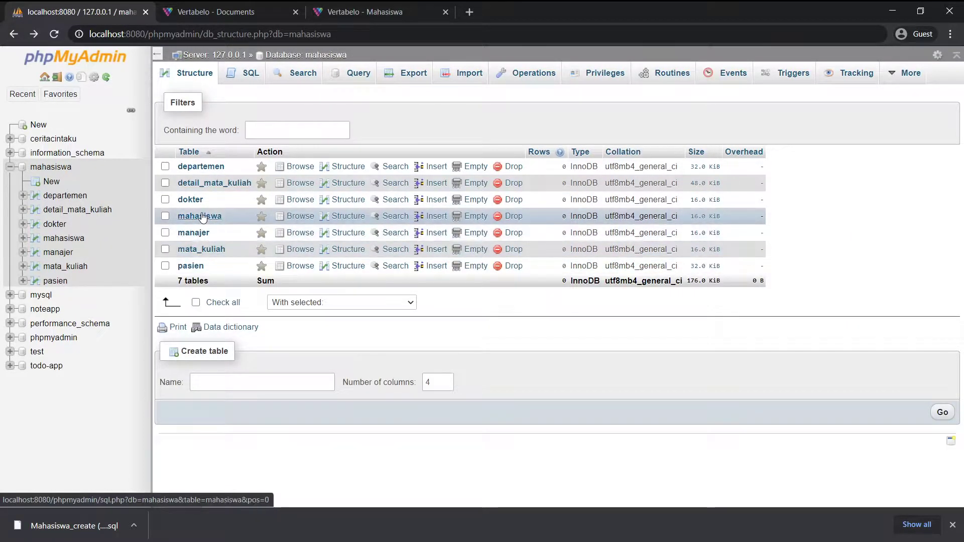
# Check the departemen table's columns alongside the script in Notepad and return to the database's table list.
pyautogui.click(208, 170)
pyautogui.hotkey('alt', 'Tab')
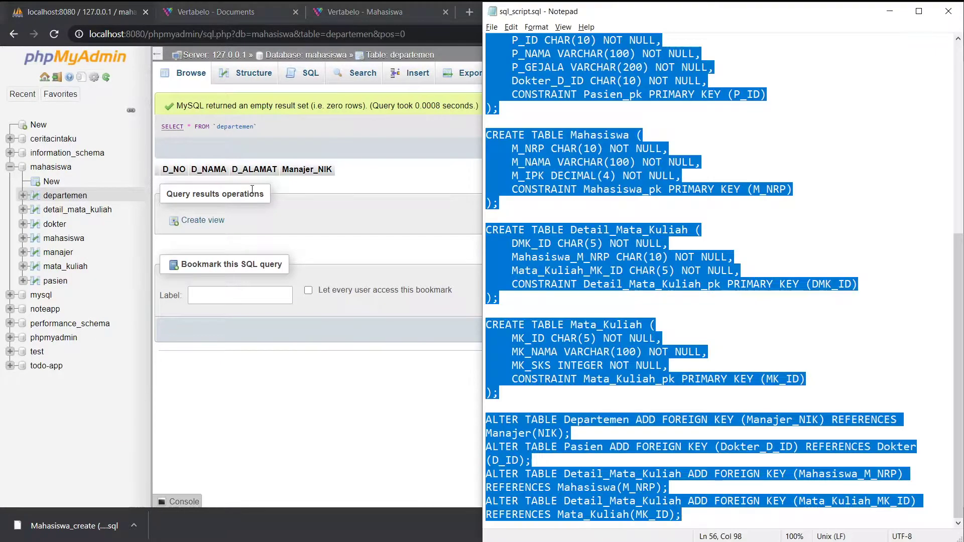
pyautogui.click(617, 189)
pyautogui.scroll(6, 617, 190)
pyautogui.scroll(-5, 613, 194)
pyautogui.scroll(-1, 612, 194)
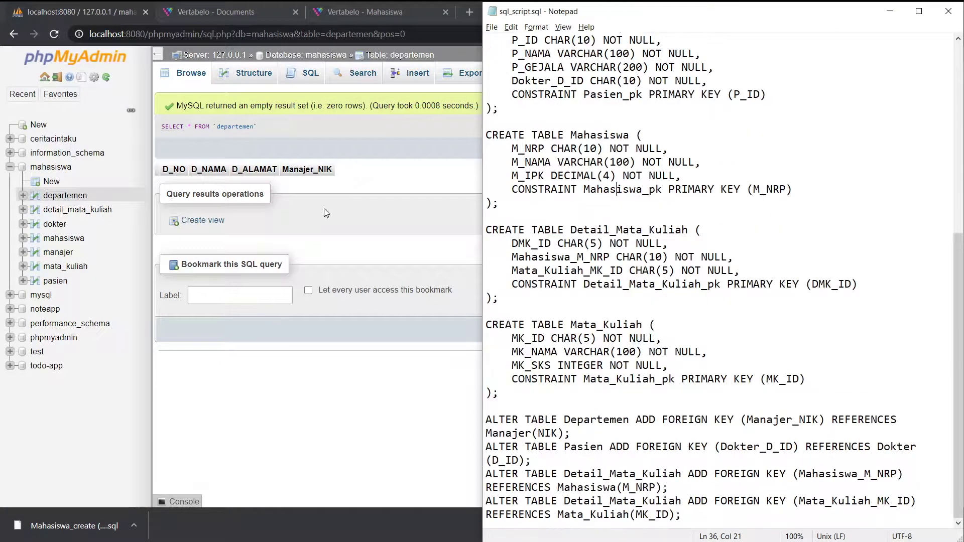
pyautogui.click(302, 195)
pyautogui.click(13, 34)
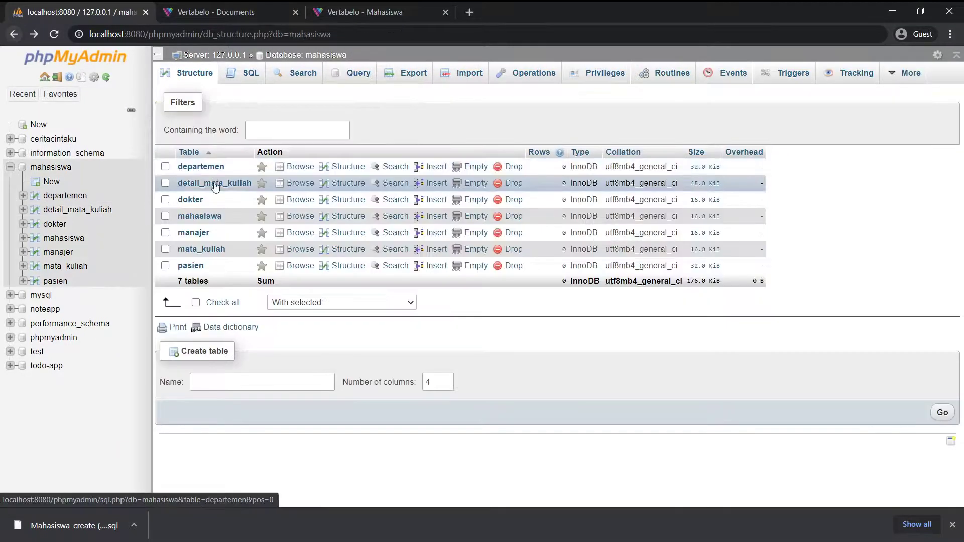
# Inspect the mata_kuliah table's columns from MK_ID to MK_SKS and return to the database's table list.
pyautogui.click(213, 249)
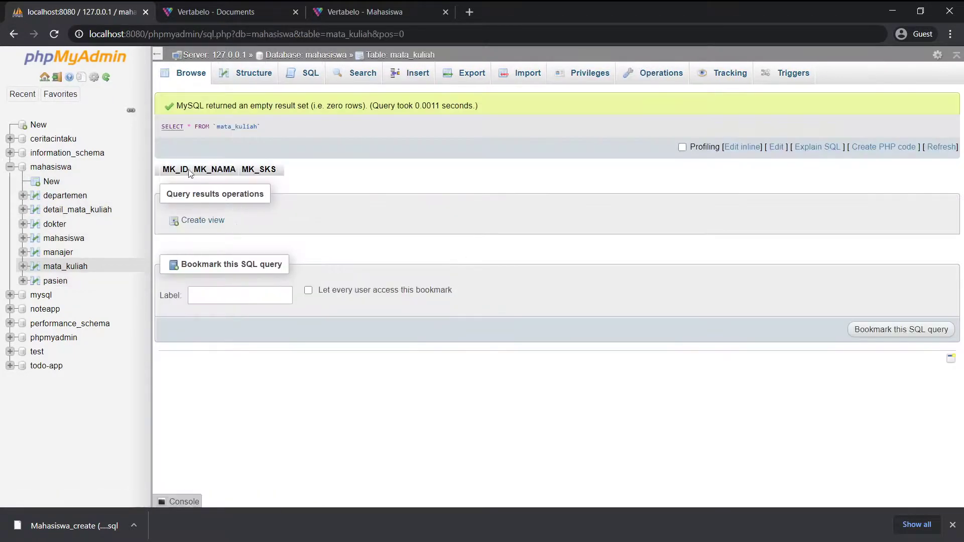
pyautogui.doubleClick(171, 169)
pyautogui.click(263, 169)
pyautogui.click(51, 166)
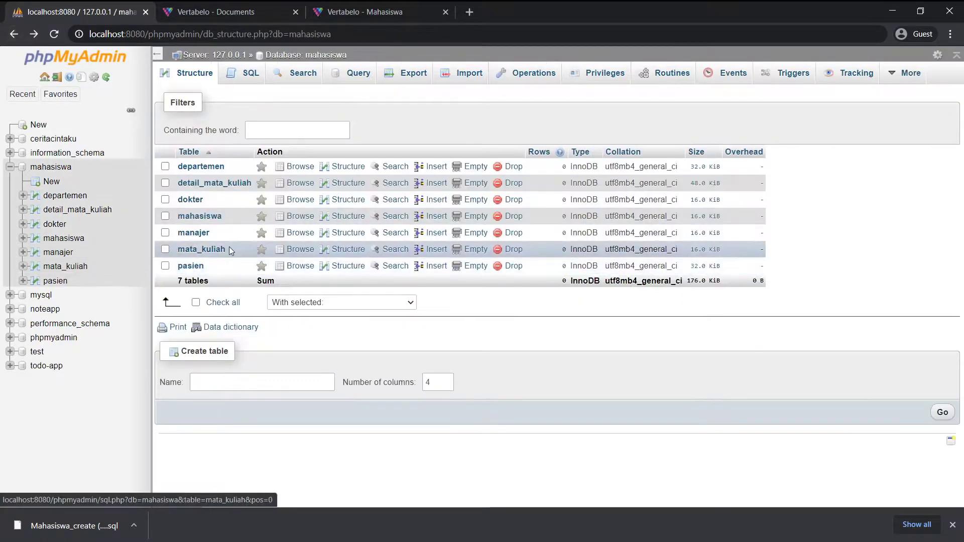
# Inspect the detail_mata_kuliah table's columns, including both foreign key columns, and return to the table list.
pyautogui.click(218, 184)
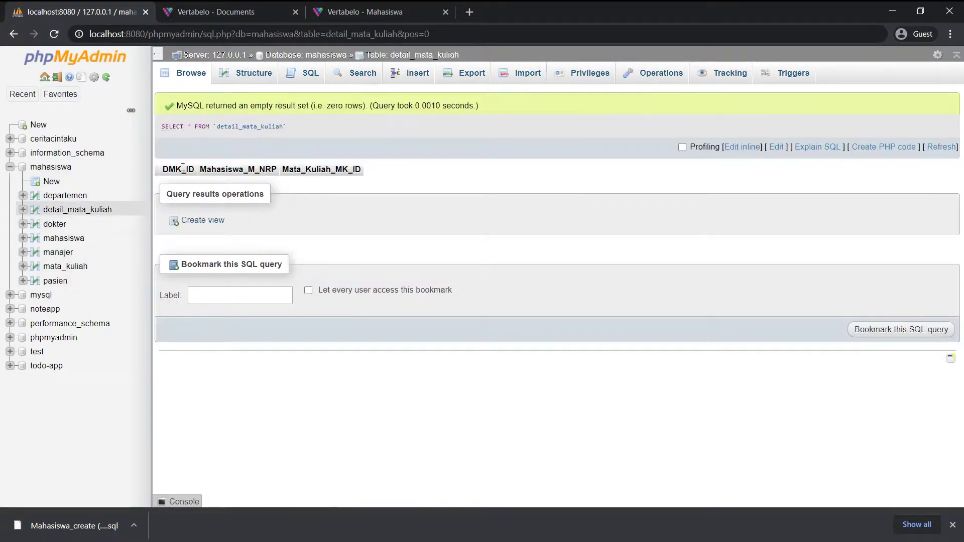
pyautogui.moveTo(165, 170); pyautogui.dragTo(361, 171)
pyautogui.click(322, 169)
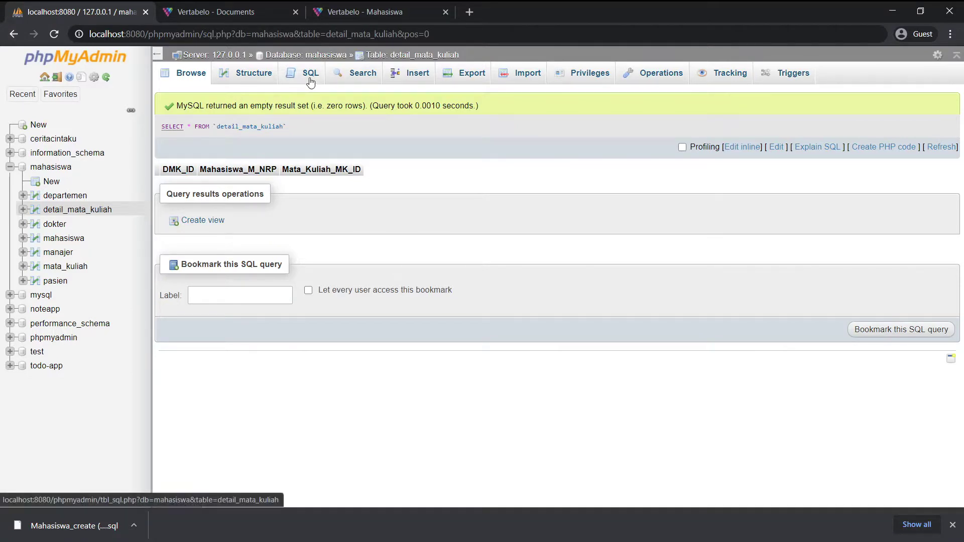
pyautogui.click(16, 34)
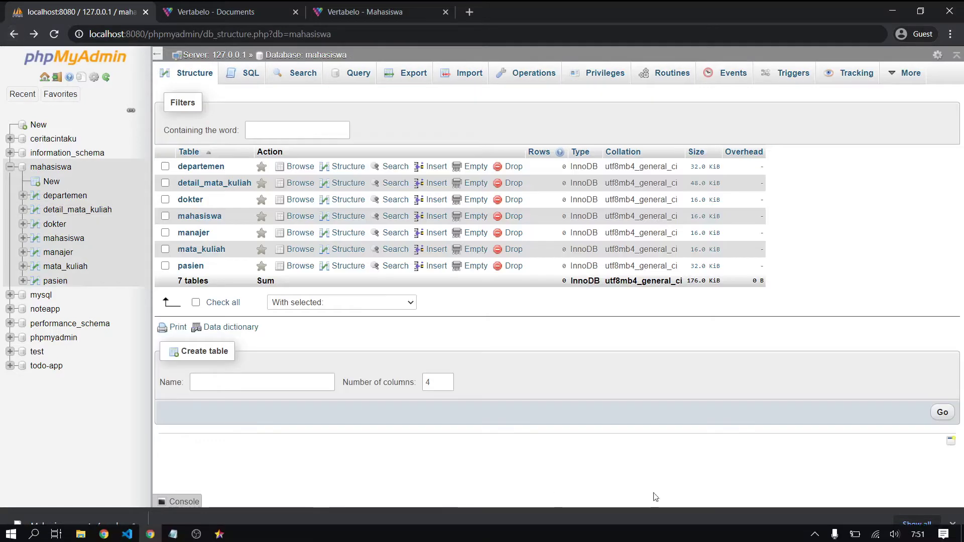
# Dismiss the browser's download bar and switch to StarUML to review all entities and relationships in the data model.
pyautogui.click(951, 526)
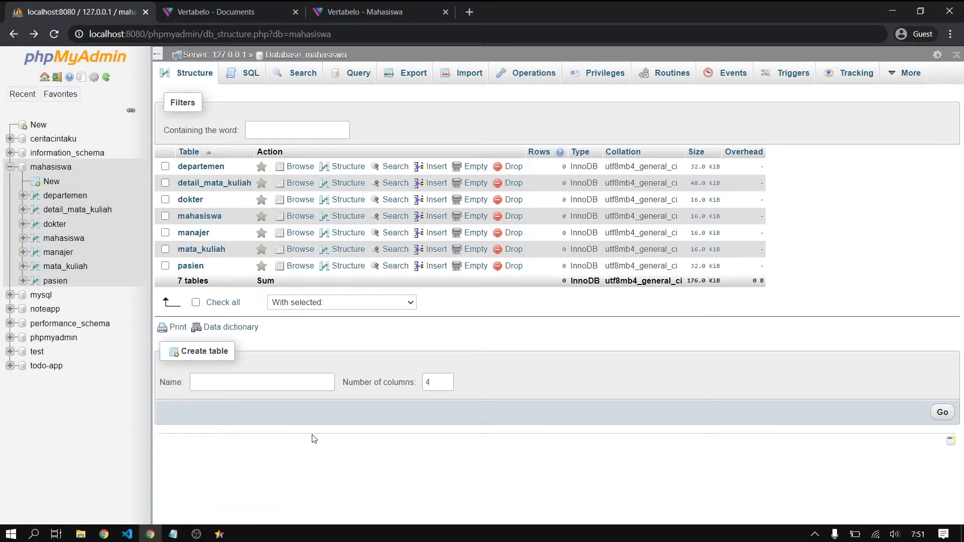
pyautogui.click(219, 534)
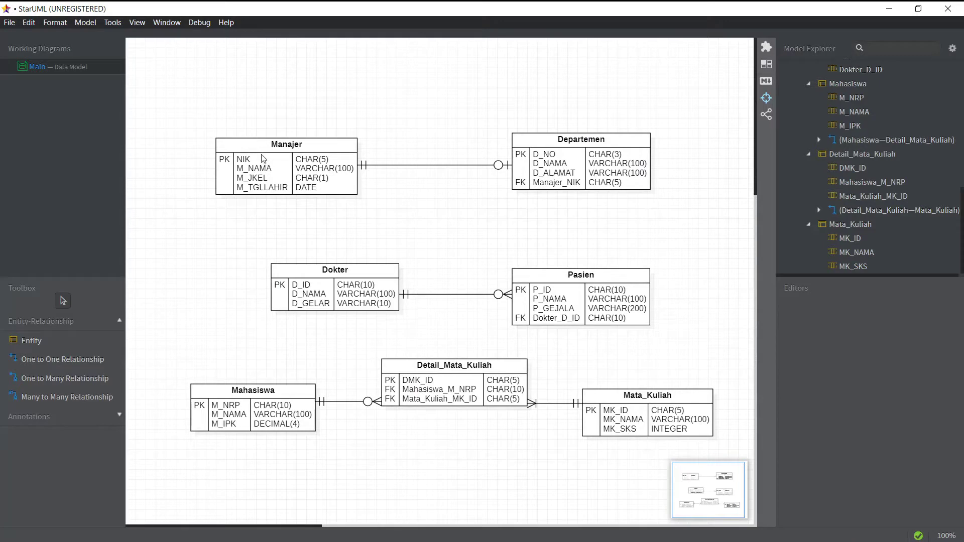
pyautogui.moveTo(161, 99); pyautogui.dragTo(742, 460)
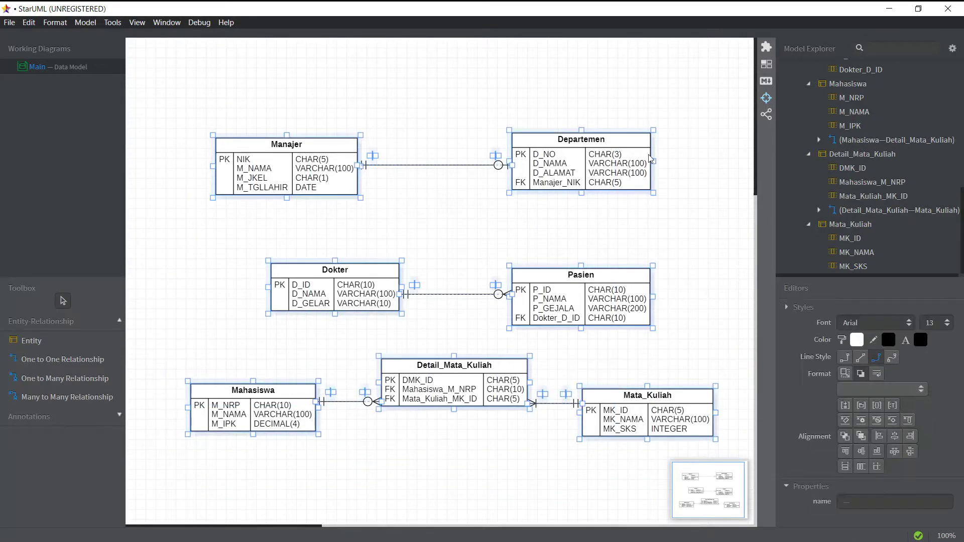
pyautogui.click(618, 100)
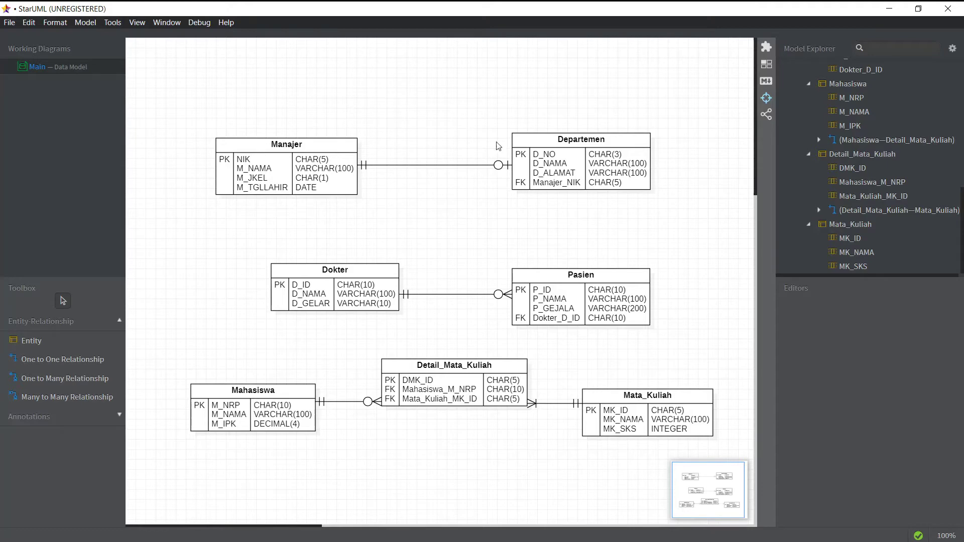
pyautogui.click(196, 536)
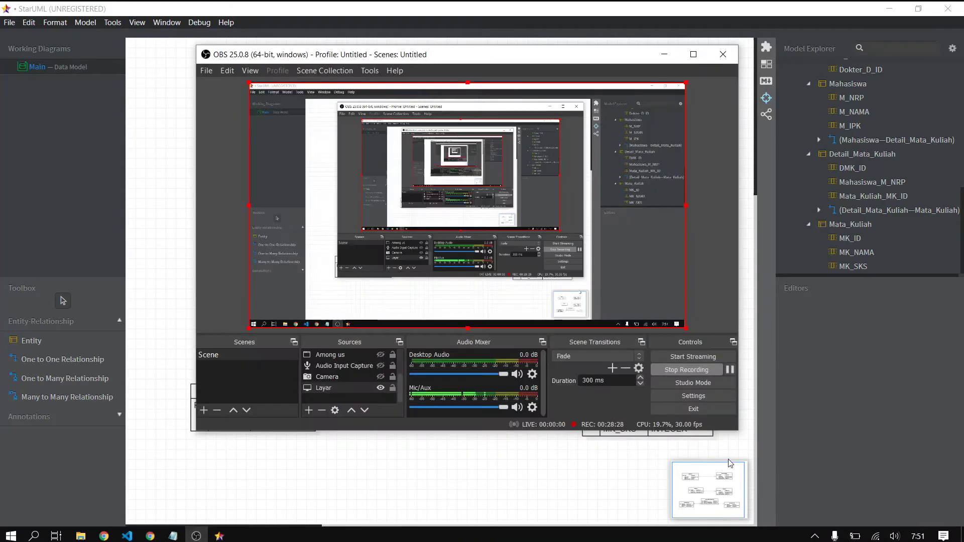